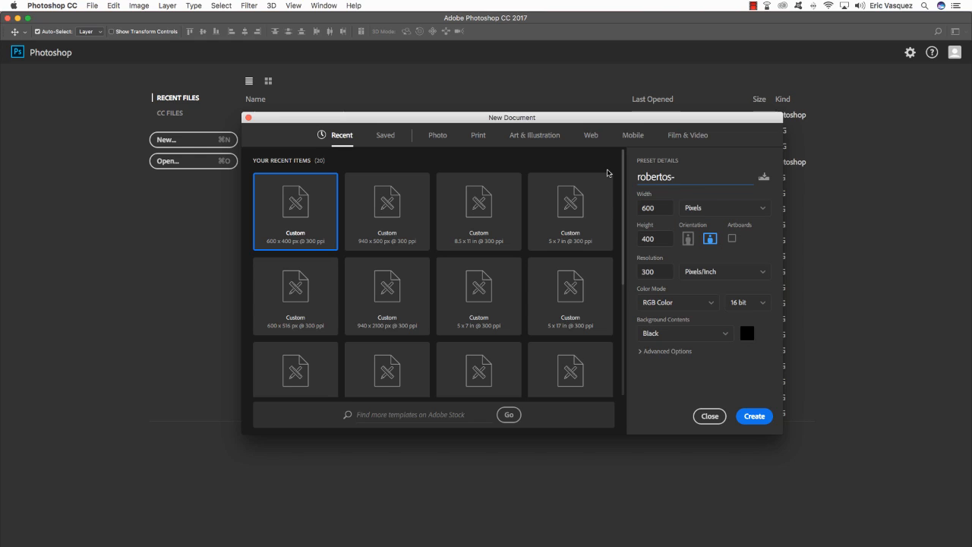
# Step: Create a document named robertos-garage-&-repairs, 8.5 inches wide and 11 inches high, at 300 pixels/inch in RGB Color
pyautogui.write('garage-&-repairs')
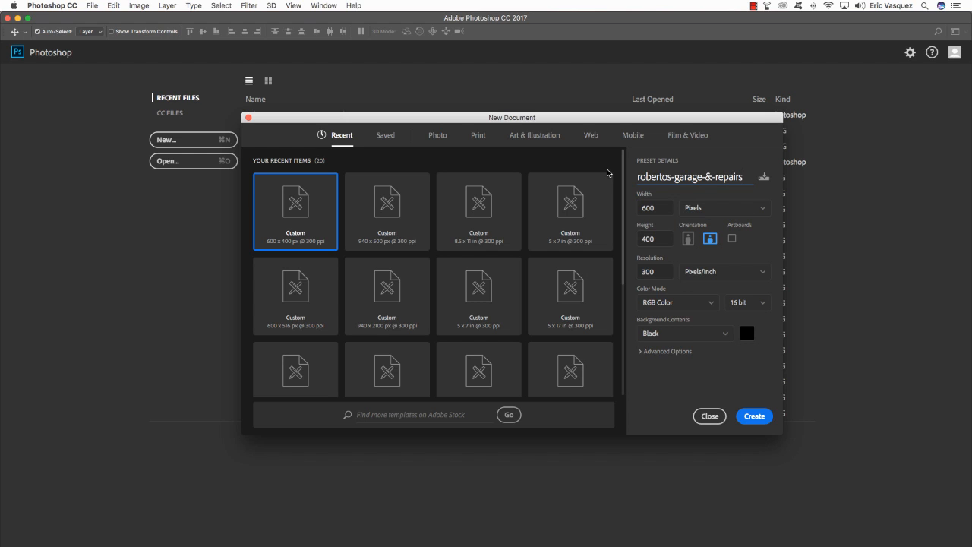
pyautogui.click(731, 209)
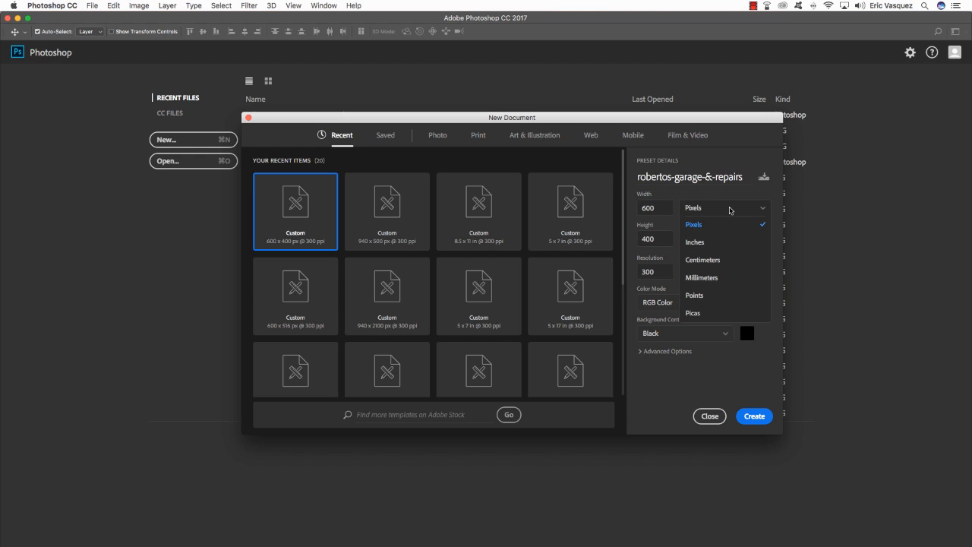
pyautogui.click(711, 243)
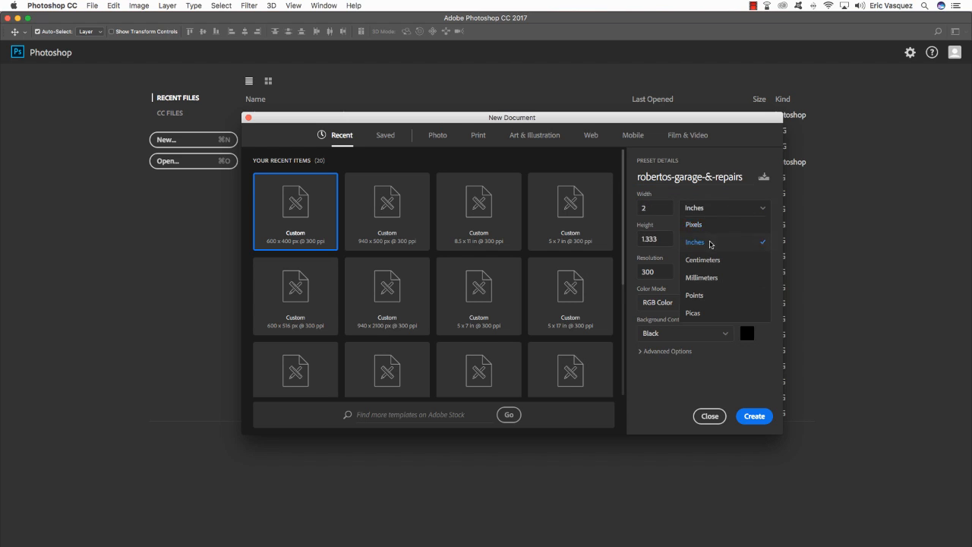
pyautogui.click(662, 210)
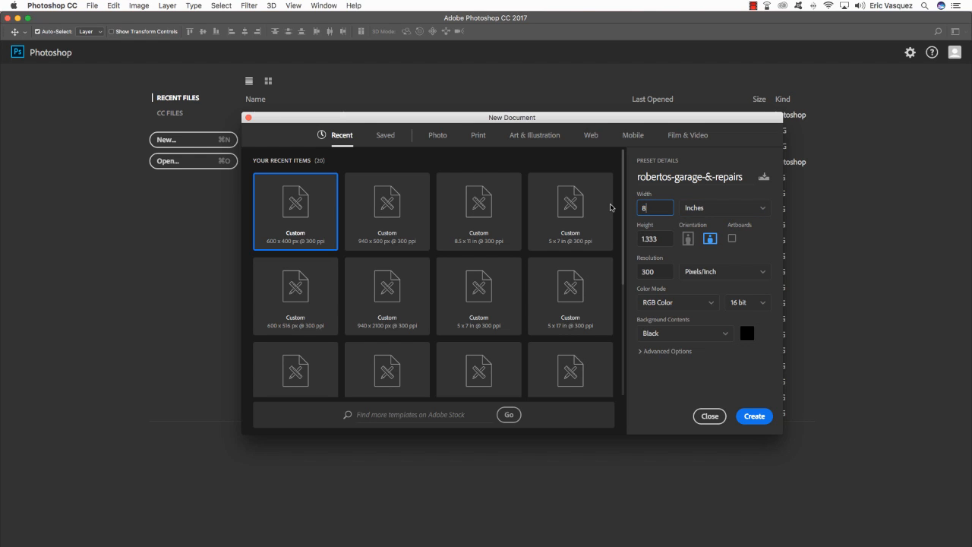
pyautogui.press('Tab')
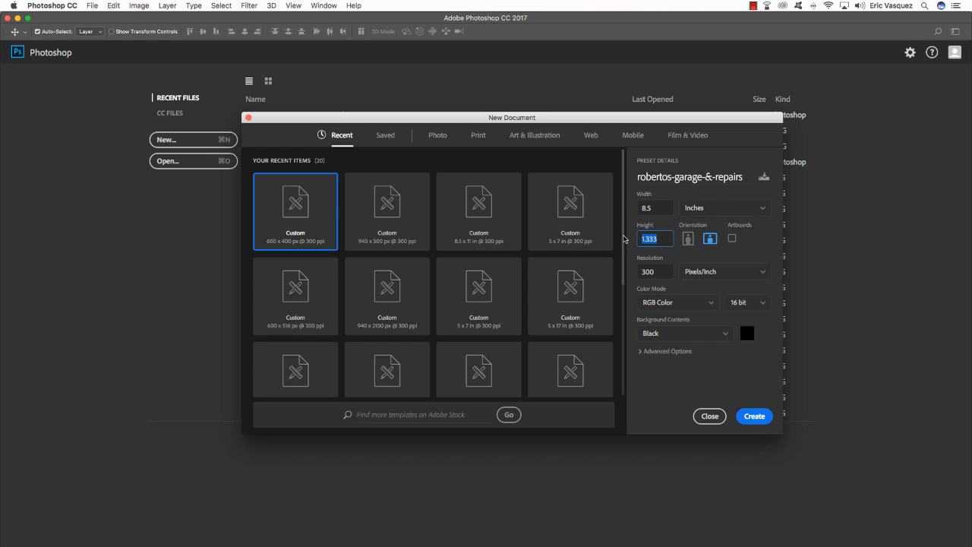
pyautogui.write('11')
pyautogui.click(643, 271)
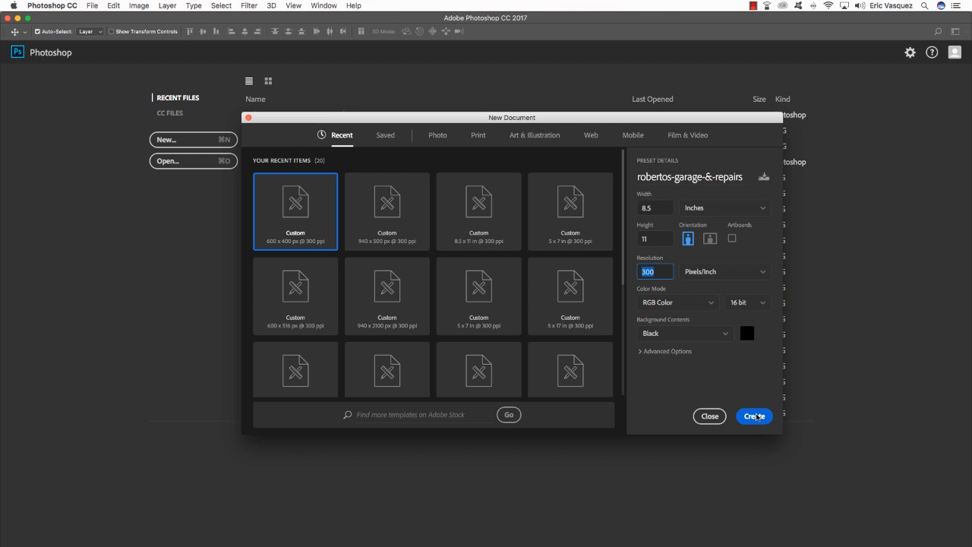
pyautogui.click(757, 416)
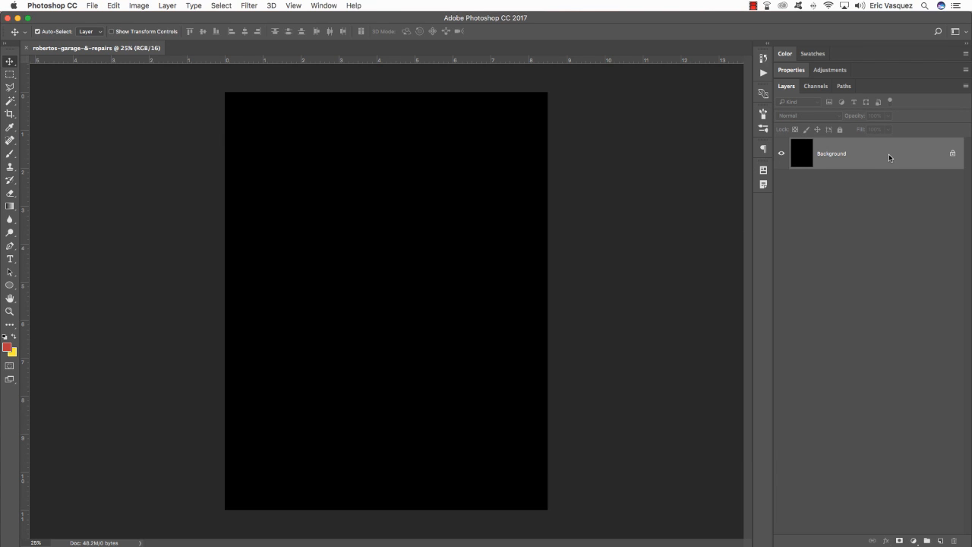
# Step: Convert the locked background into a regular layer named BACKGROUND
pyautogui.doubleClick(889, 154)
pyautogui.write('BA')
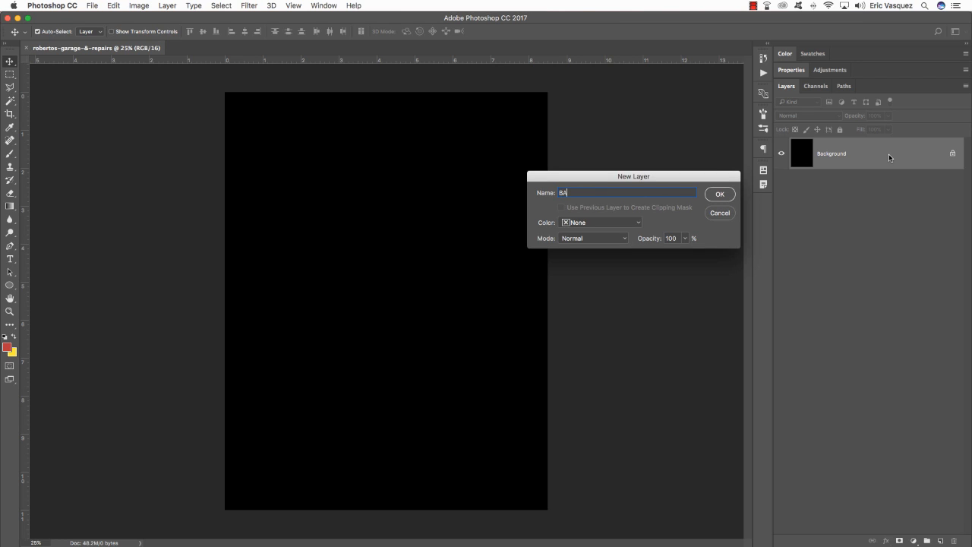
pyautogui.write('CKGROU')
pyautogui.press('Return')
# Step: Switch to Finder and open PaperTexture-19.jpg from the JPG folder in Photoshop
pyautogui.press('super+Tab')
pyautogui.press('super+Tab')
pyautogui.press('super+Tab')
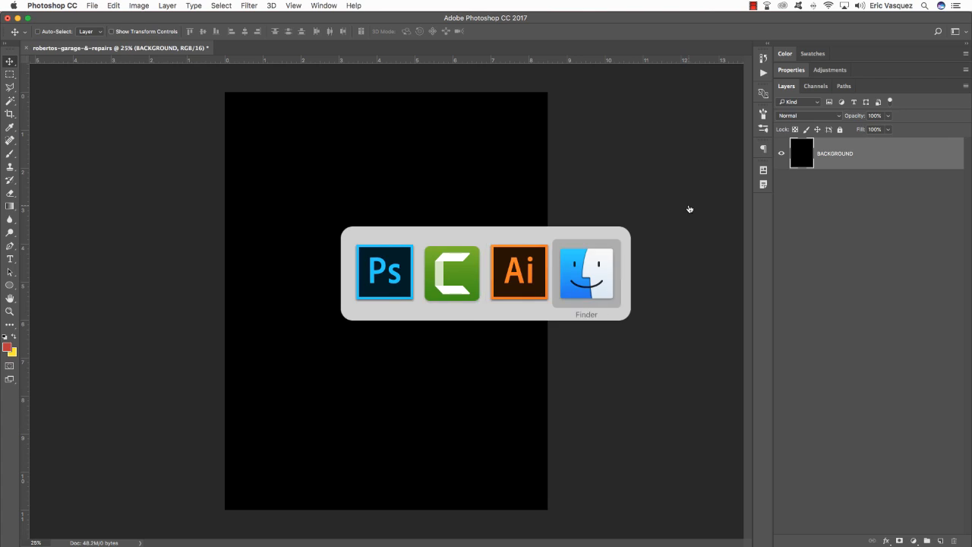
pyautogui.click(899, 54)
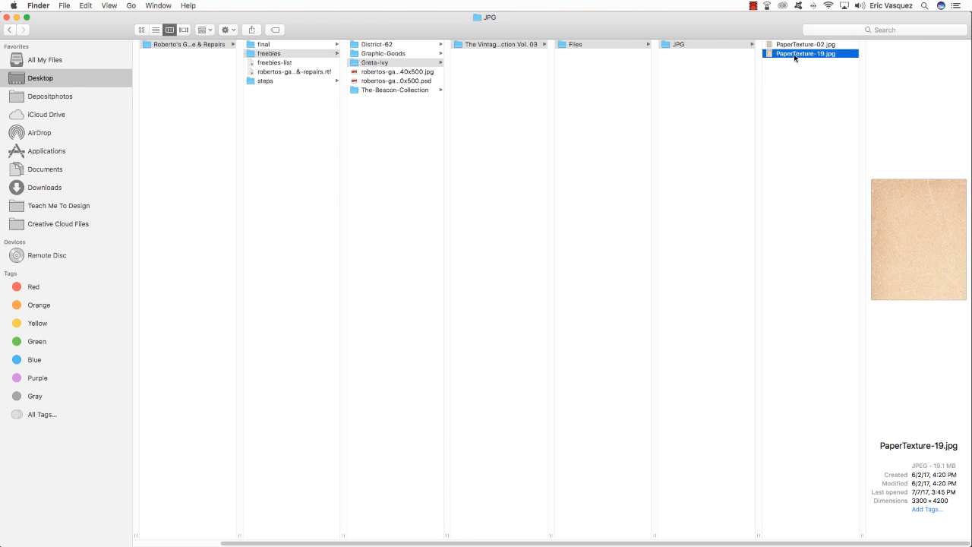
pyautogui.moveTo(794, 56); pyautogui.dragTo(750, 530)
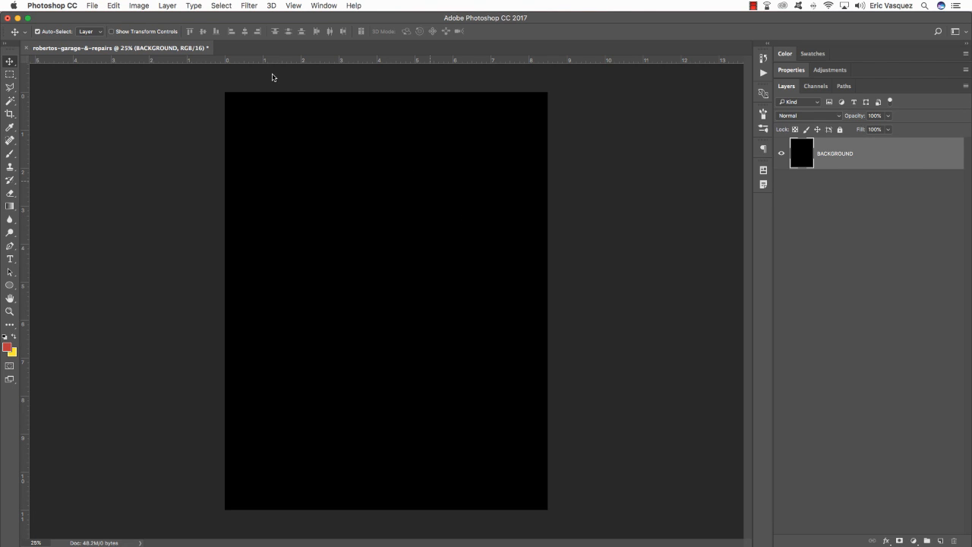
# Step: Copy the PaperTexture-19 image into the robertos-garage-&-repairs document, centred on the canvas, and close the texture file
pyautogui.moveTo(251, 49); pyautogui.dragTo(575, 194)
pyautogui.moveTo(585, 272); pyautogui.dragTo(343, 227)
pyautogui.press('super+grave')
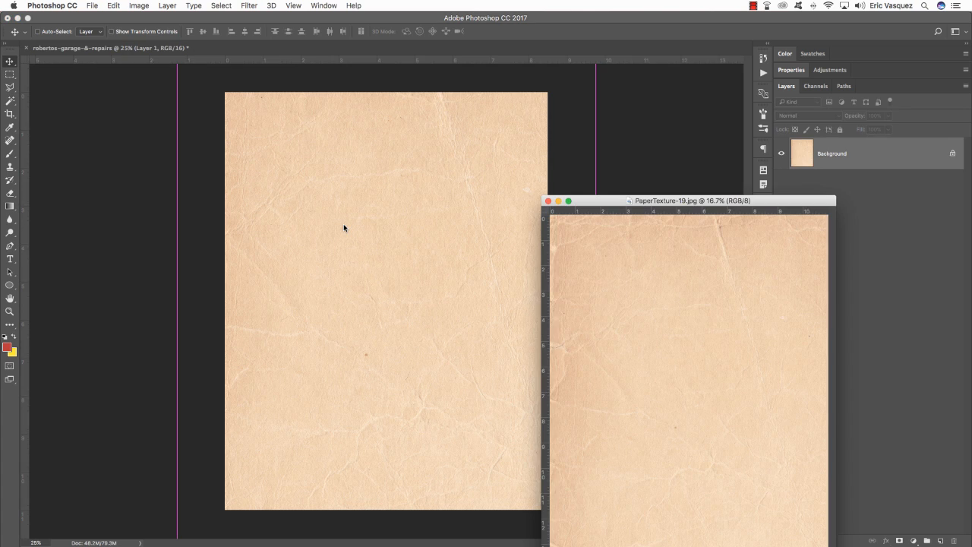
pyautogui.moveTo(606, 202); pyautogui.dragTo(456, 162)
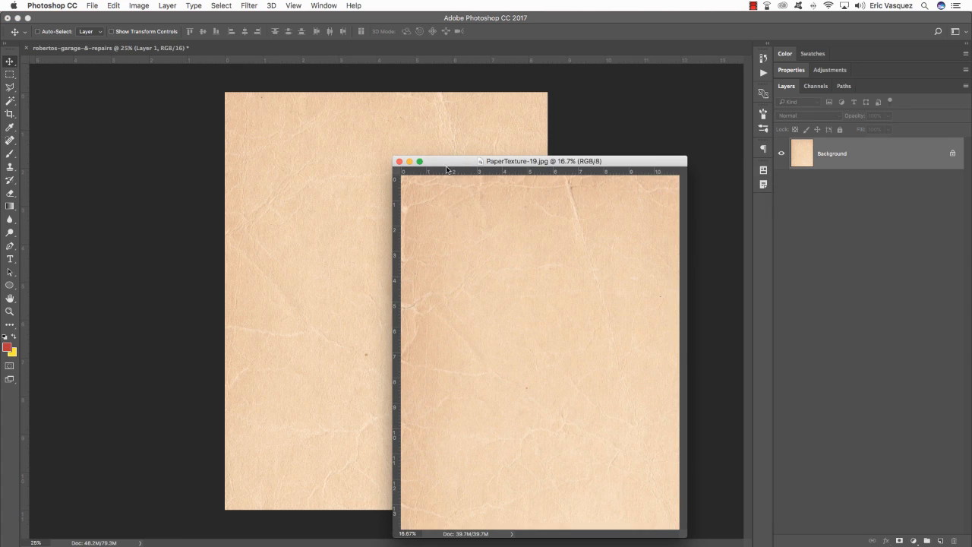
pyautogui.press('super+w')
# Step: Rename the pasted texture layer as PAPER TEXTURE 19 and convert it to a smart object
pyautogui.doubleClick(828, 153)
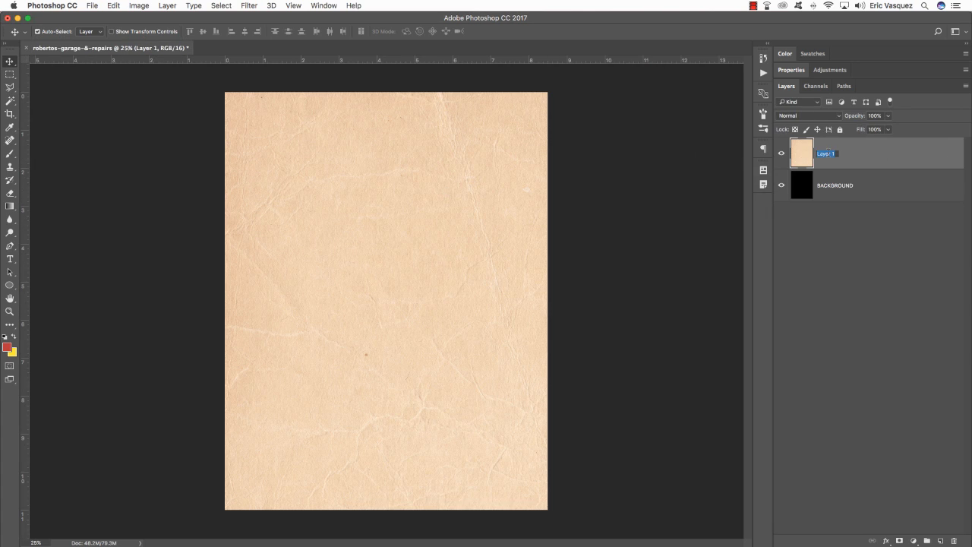
pyautogui.write('PAPER TEXTURE 19')
pyautogui.press('Return')
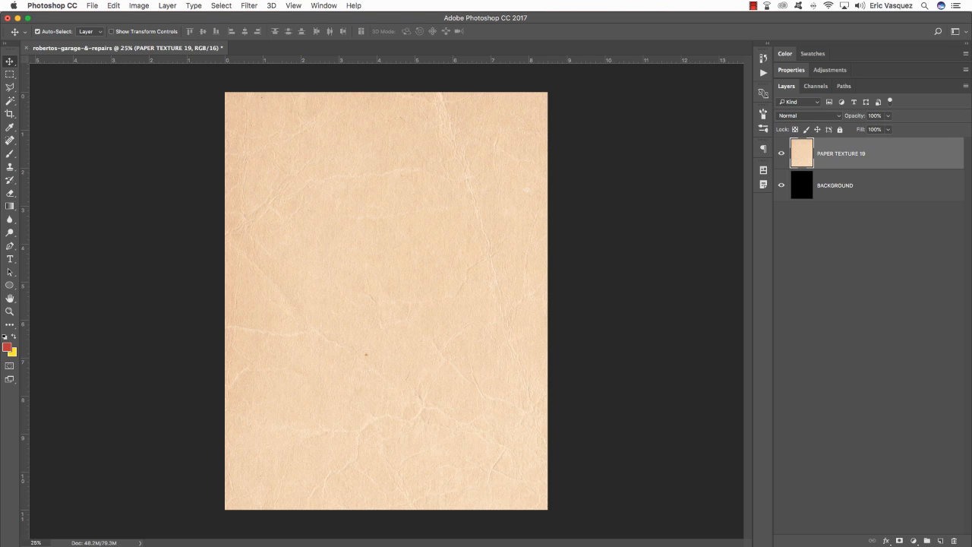
pyautogui.rightClick(914, 152)
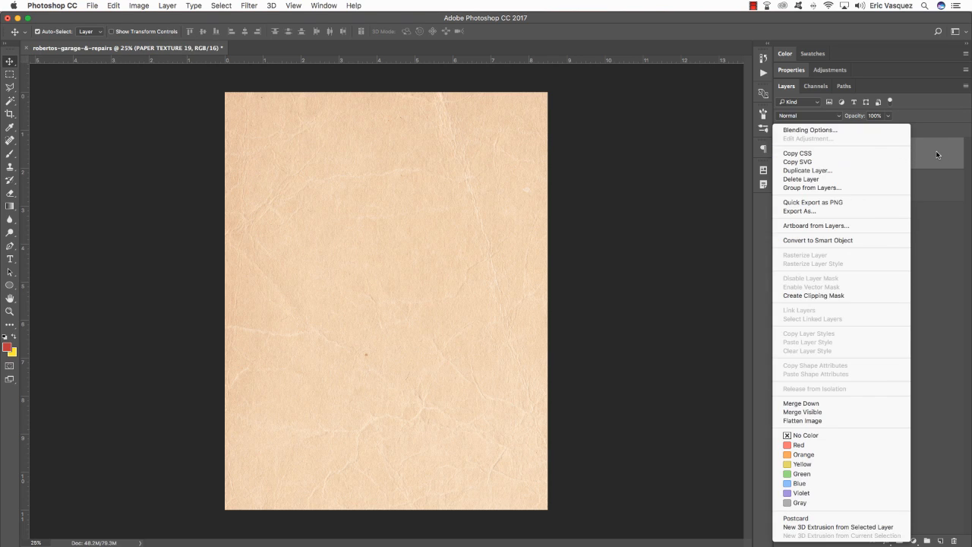
pyautogui.click(827, 242)
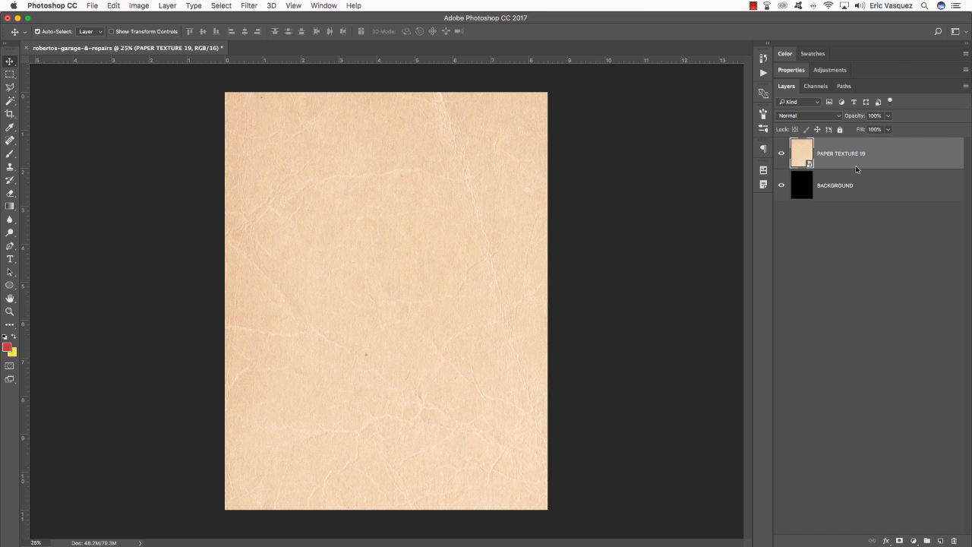
# Step: Scale the PAPER TEXTURE 19 layer down to about 79.5% and position it to cover the whole canvas
pyautogui.press('super+t')
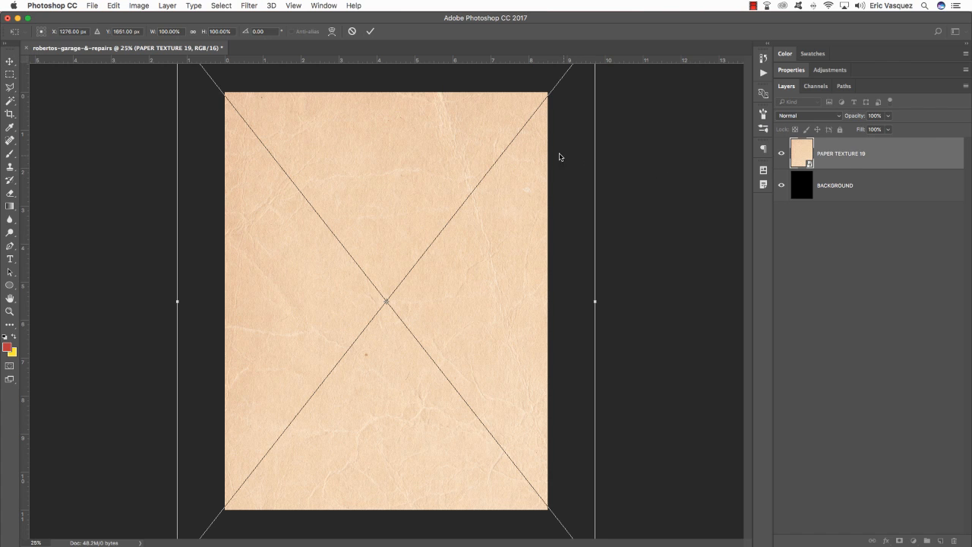
pyautogui.moveTo(538, 138); pyautogui.dragTo(538, 202)
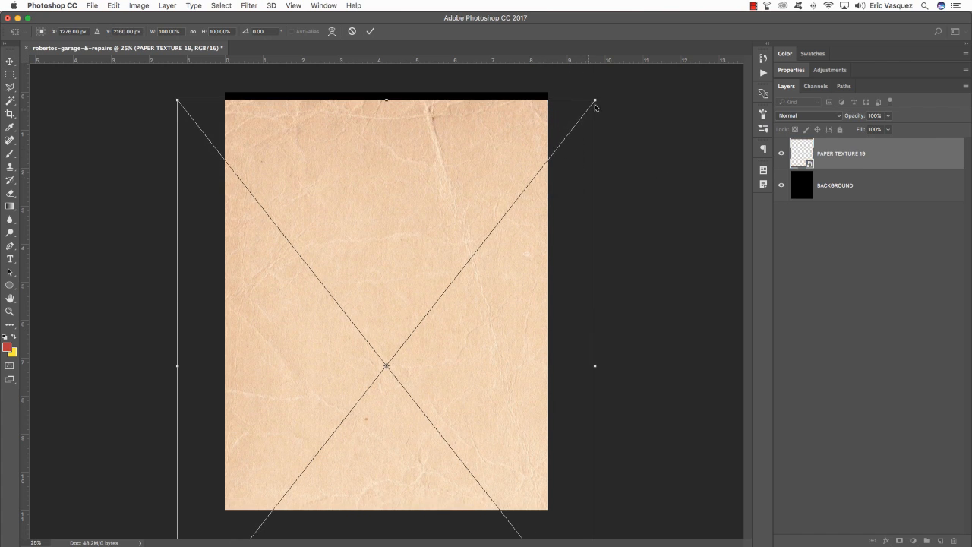
pyautogui.moveTo(598, 102); pyautogui.dragTo(549, 158)
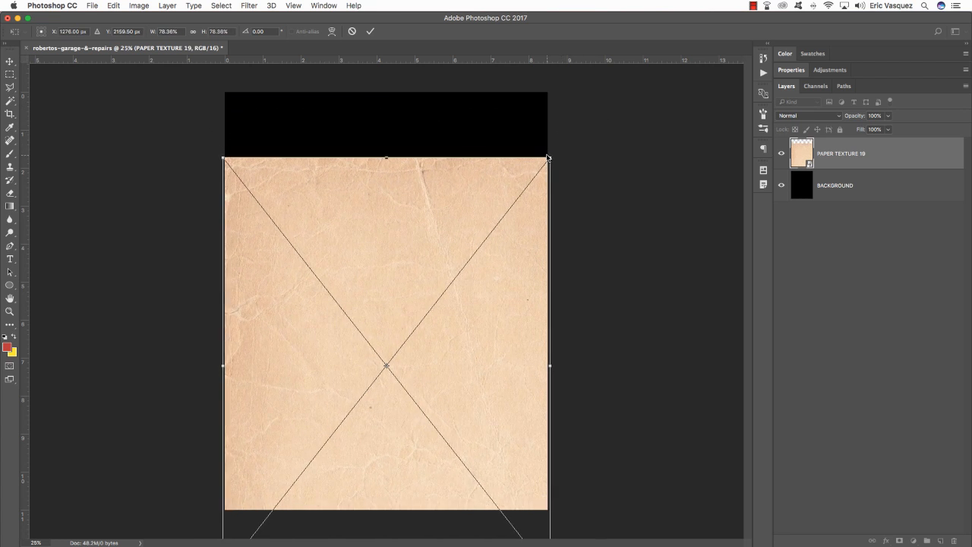
pyautogui.moveTo(532, 224); pyautogui.dragTo(532, 158)
pyautogui.moveTo(550, 506); pyautogui.dragTo(554, 515)
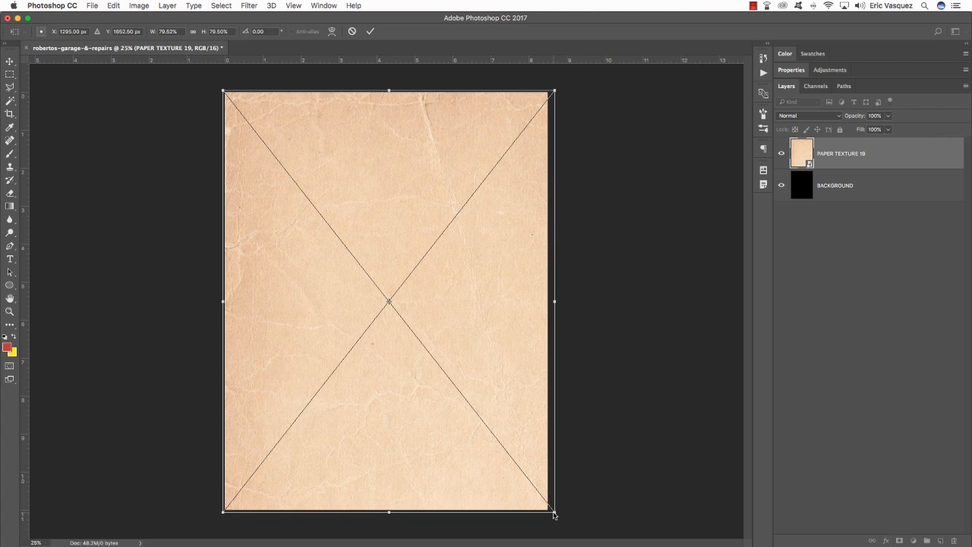
pyautogui.press('Return')
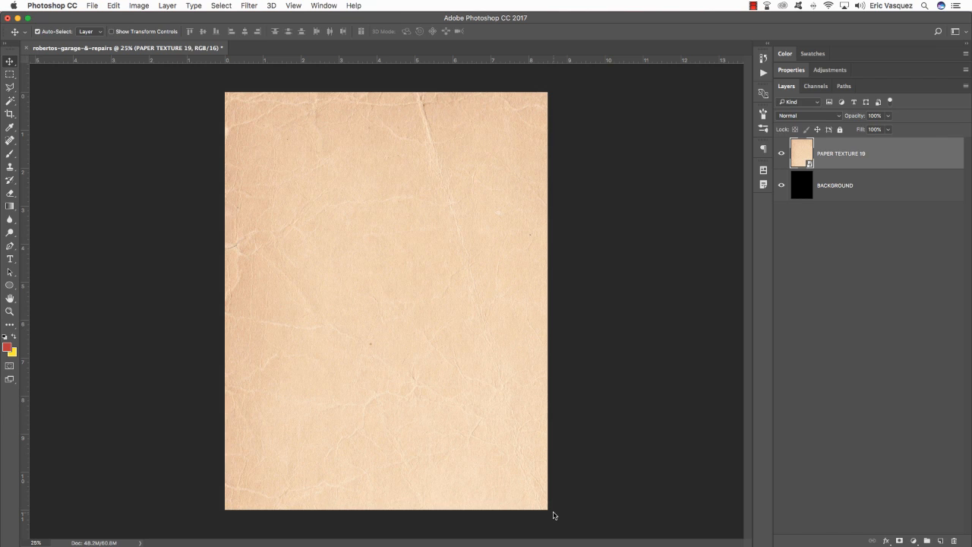
# Step: Open PaperTexture-02.jpg from Finder in Photoshop and copy it into the robertos-garage-&-repairs document as the topmost layer
pyautogui.press('super+Tab')
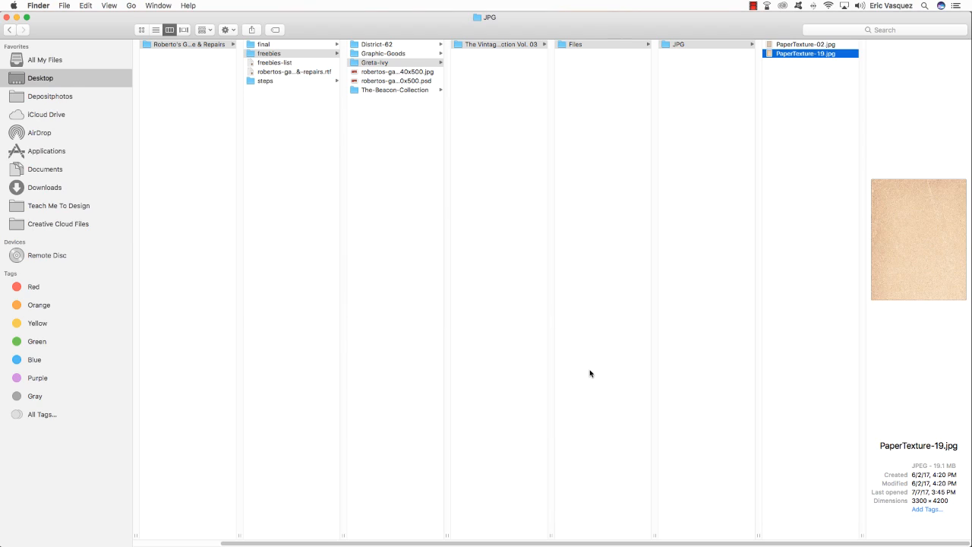
pyautogui.click(803, 45)
pyautogui.moveTo(802, 47); pyautogui.dragTo(754, 522)
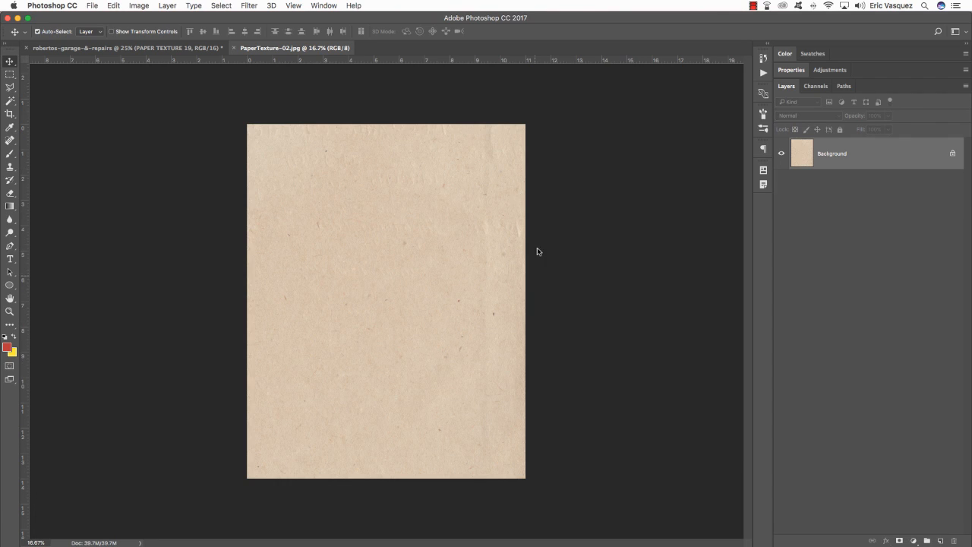
pyautogui.moveTo(316, 48); pyautogui.dragTo(608, 273)
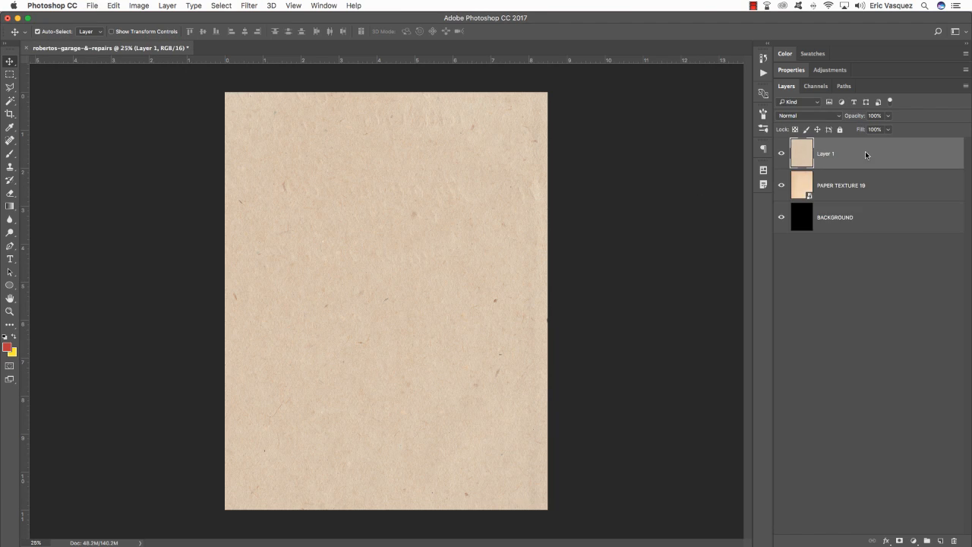
# Step: Convert the newly added texture layer to a smart object and rename it as PAPER TEXTURE 02
pyautogui.rightClick(866, 154)
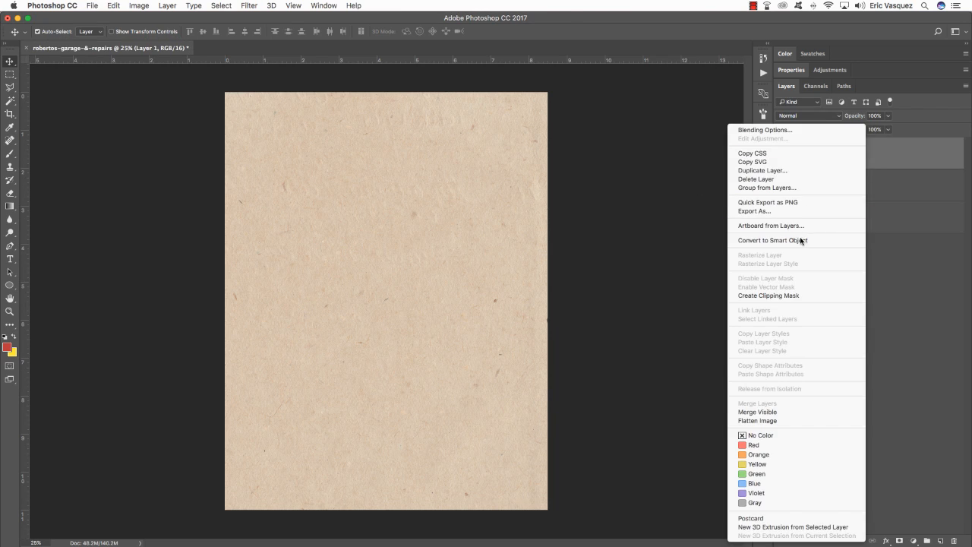
pyautogui.click(801, 239)
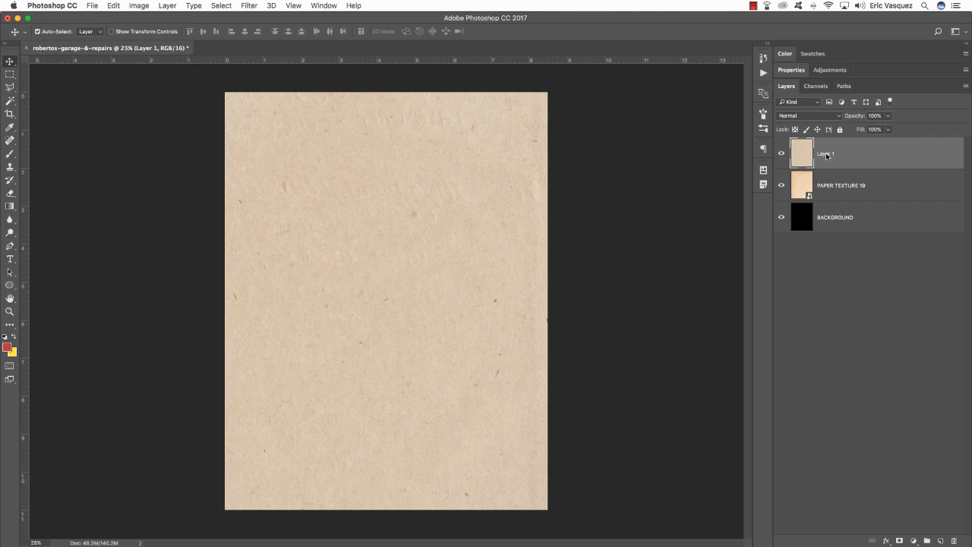
pyautogui.doubleClick(826, 154)
pyautogui.write('PAPER TEXTURE 02')
pyautogui.press('Return')
# Step: Set PAPER TEXTURE 02 to the Multiply blend mode and scale it to about 79.4%, covering the whole canvas
pyautogui.click(819, 118)
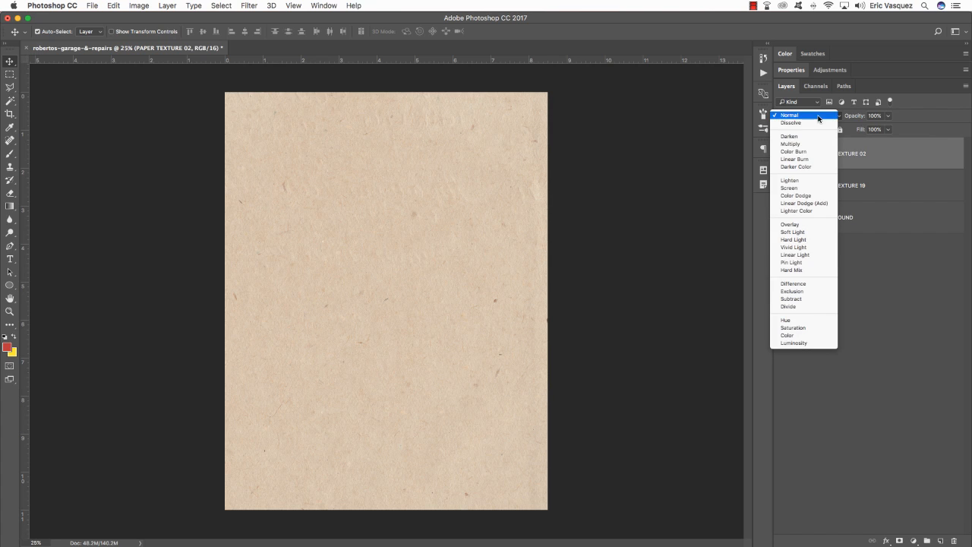
pyautogui.click(802, 146)
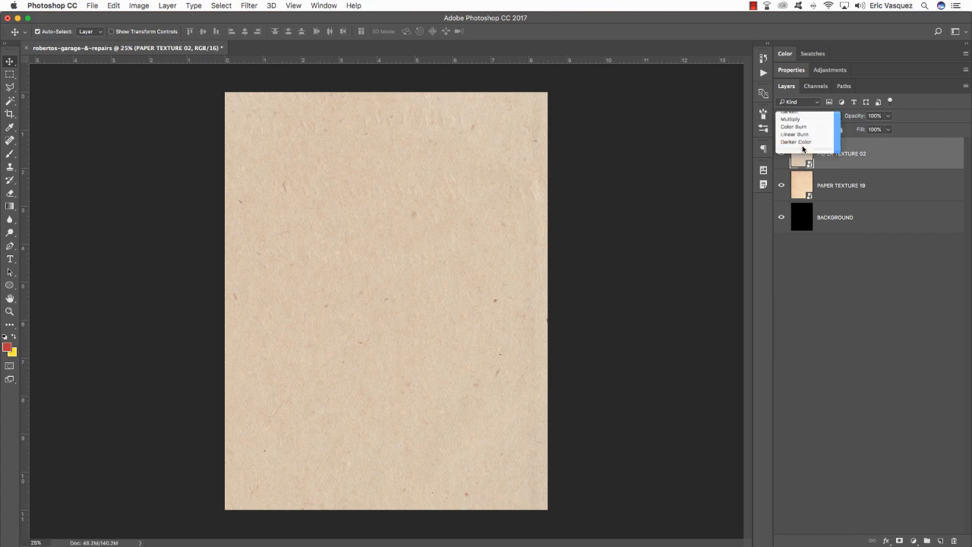
pyautogui.press('super+t')
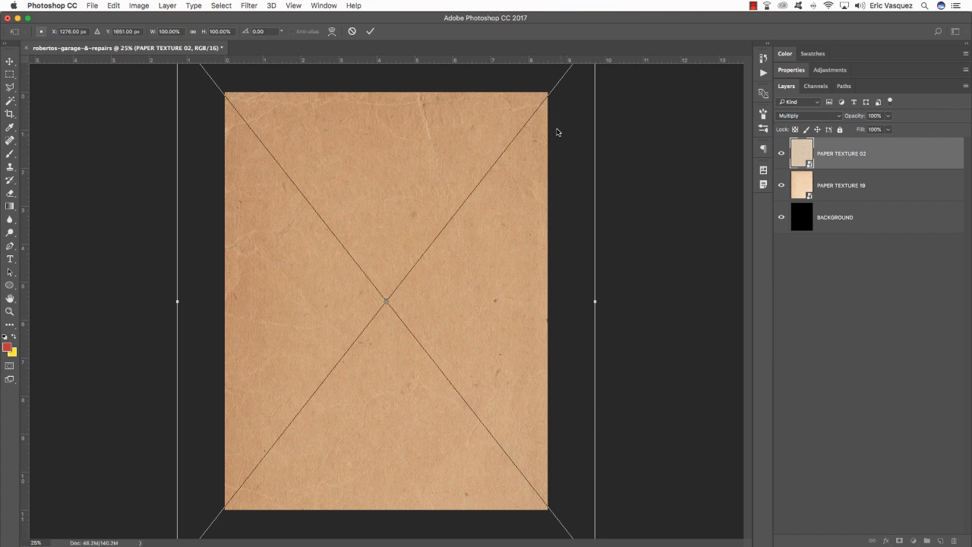
pyautogui.moveTo(556, 128); pyautogui.dragTo(555, 200)
pyautogui.moveTo(601, 111); pyautogui.dragTo(563, 170)
pyautogui.moveTo(515, 241); pyautogui.dragTo(517, 166)
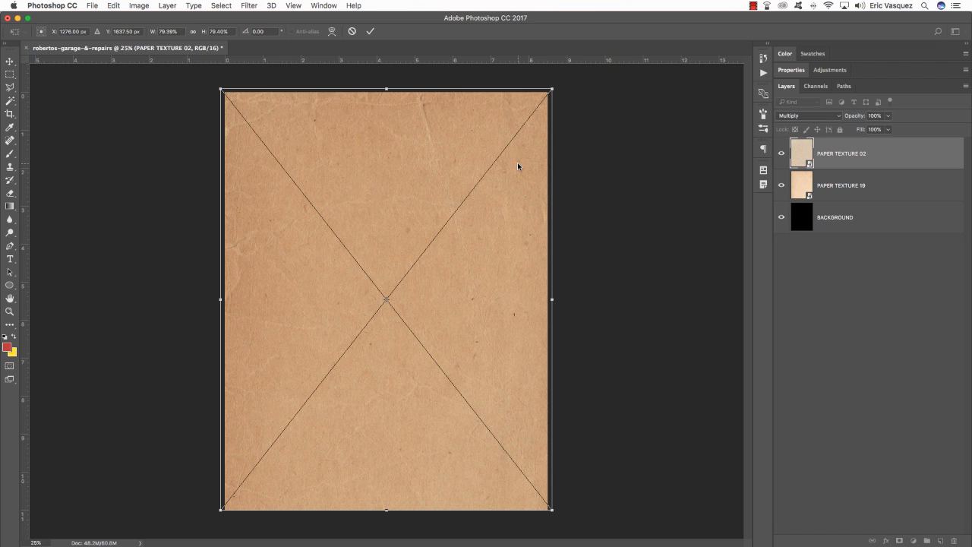
pyautogui.press('Down')
pyautogui.press('Down')
pyautogui.press('Down')
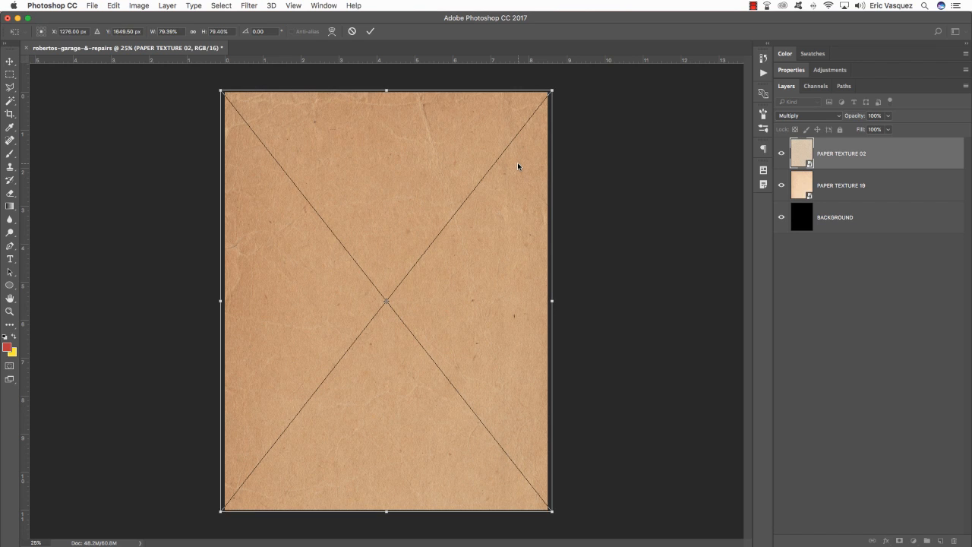
pyautogui.press('Return')
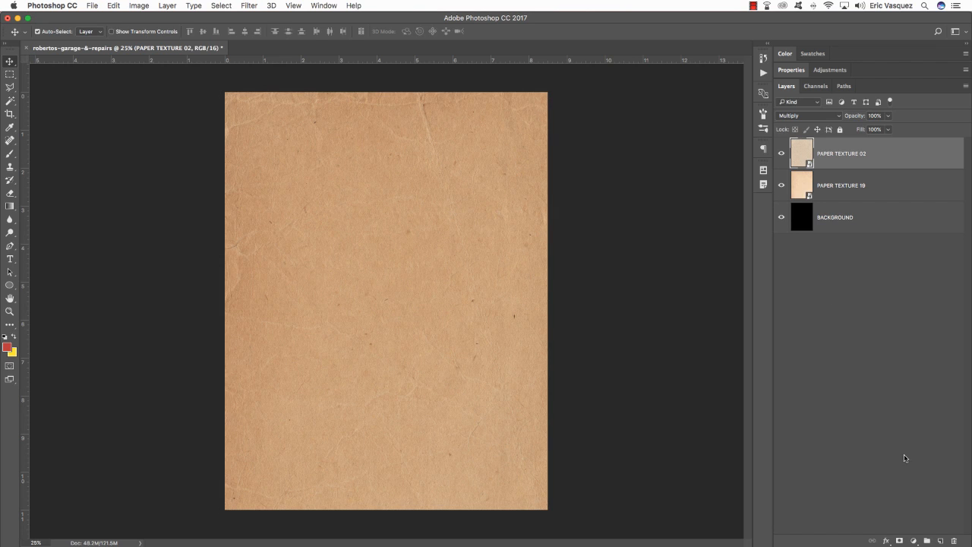
# Step: Add a Black & White adjustment layer above PAPER TEXTURE 02 and set its blend mode to Overlay
pyautogui.click(914, 541)
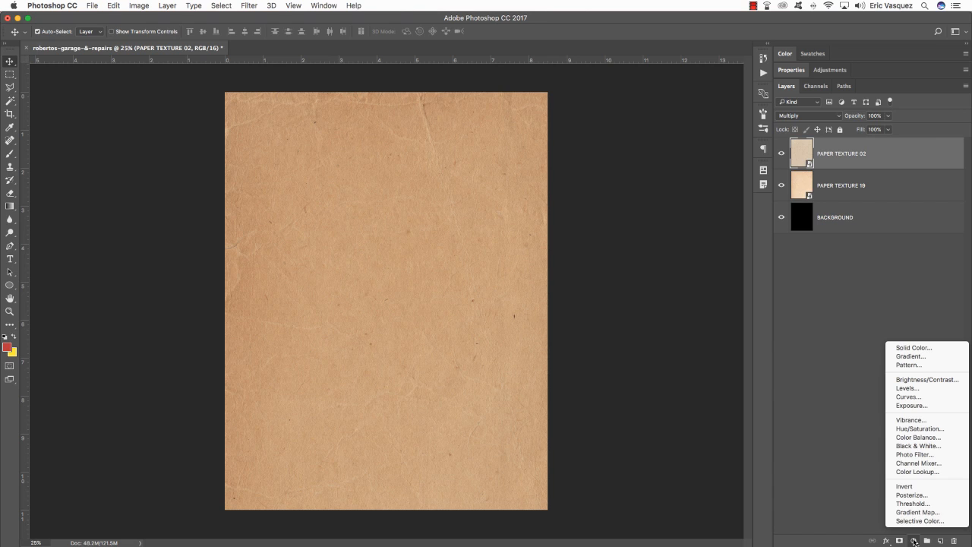
pyautogui.click(908, 446)
pyautogui.click(799, 348)
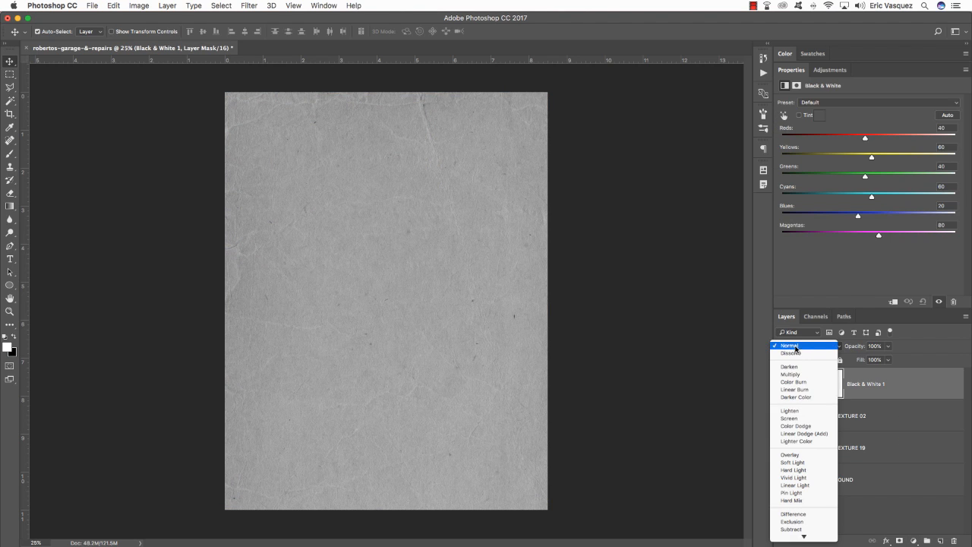
pyautogui.click(790, 455)
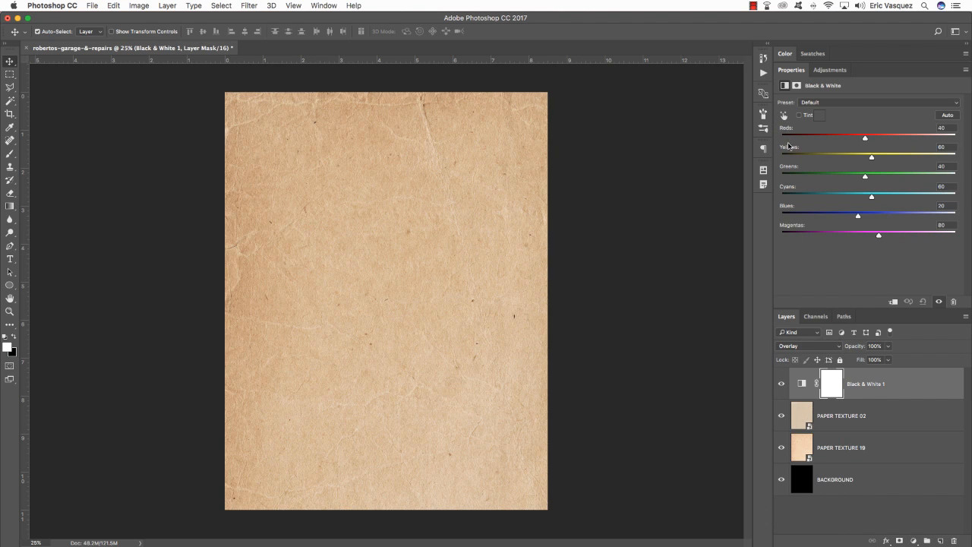
pyautogui.doubleClick(797, 72)
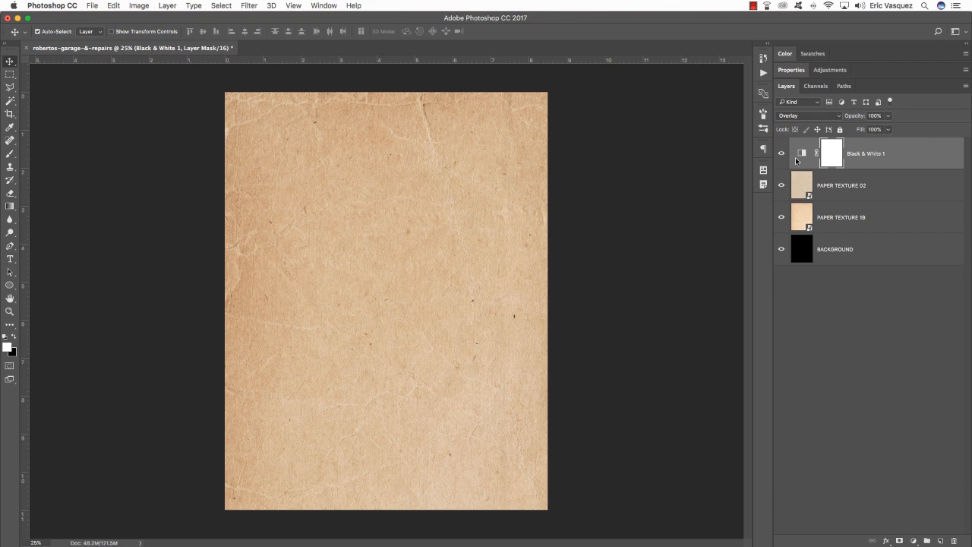
# Step: Compare the paper texture with and without the Black & White 1 adjustment by toggling its visibility
pyautogui.click(782, 154)
pyautogui.click(781, 153)
pyautogui.click(782, 153)
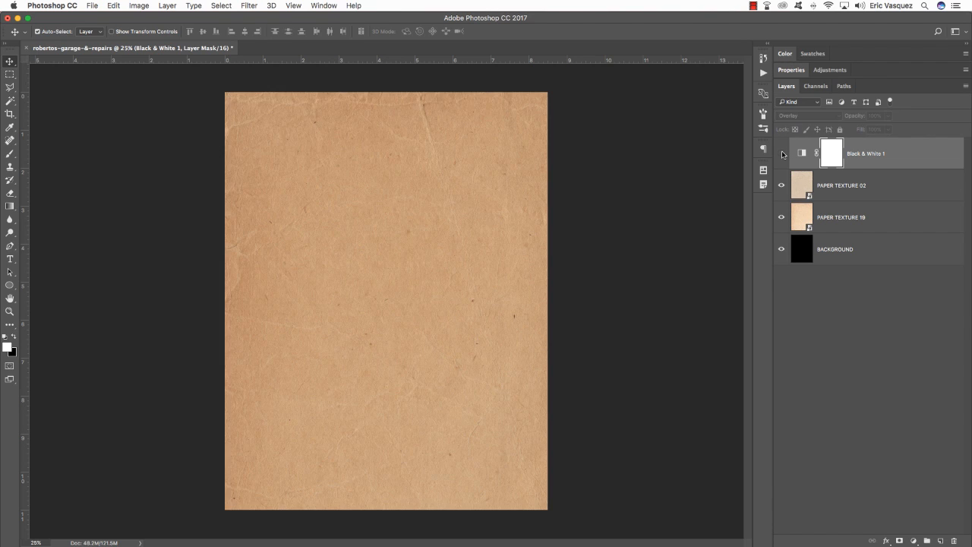
pyautogui.click(782, 154)
pyautogui.click(782, 154)
pyautogui.click(782, 153)
pyautogui.click(782, 153)
pyautogui.click(782, 153)
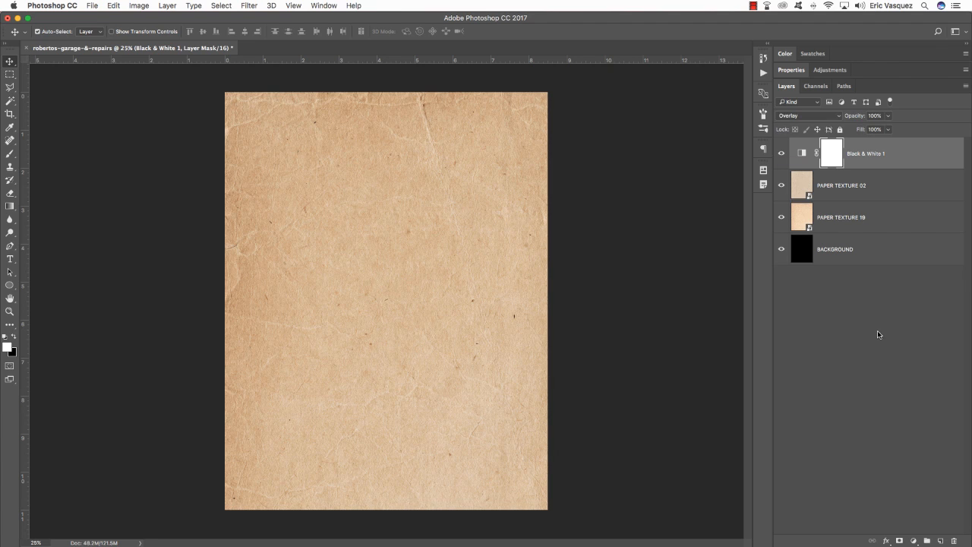
# Step: Add a Curves adjustment layer above Black & White 1 with a midpoint at input 147 and output 100
pyautogui.click(914, 541)
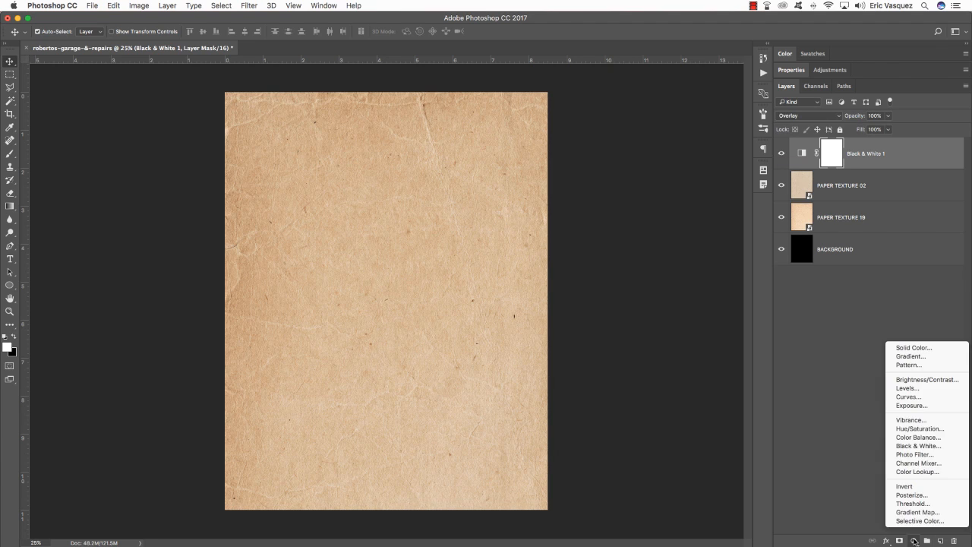
pyautogui.click(912, 400)
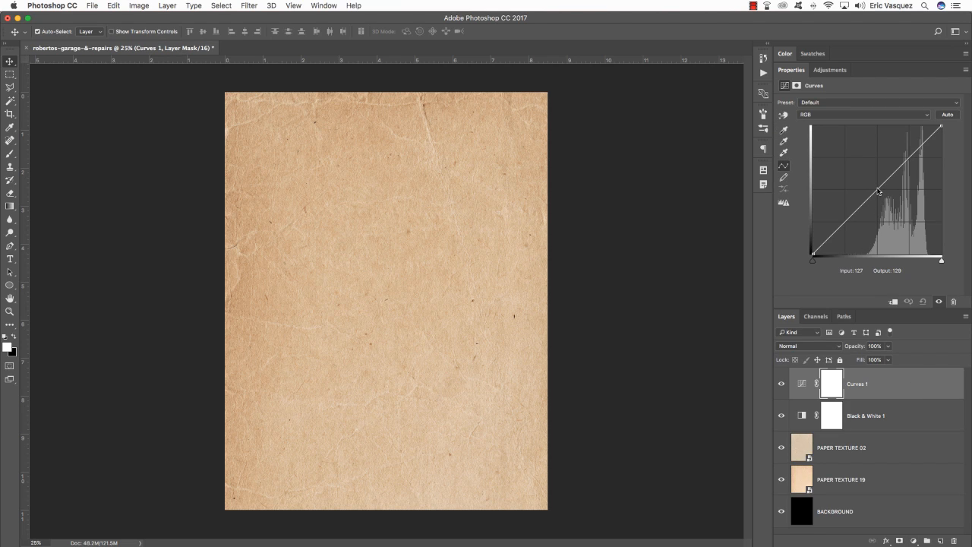
pyautogui.click(878, 190)
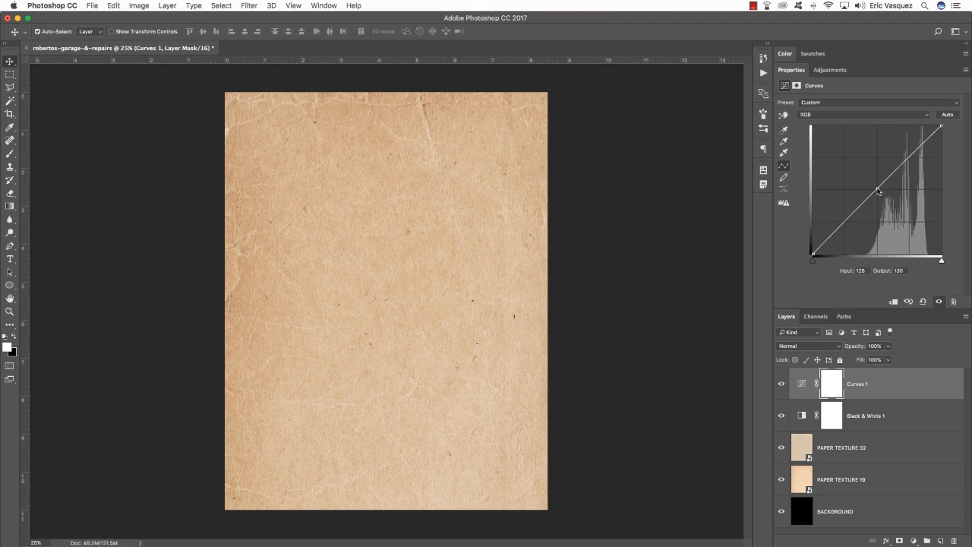
pyautogui.click(857, 270)
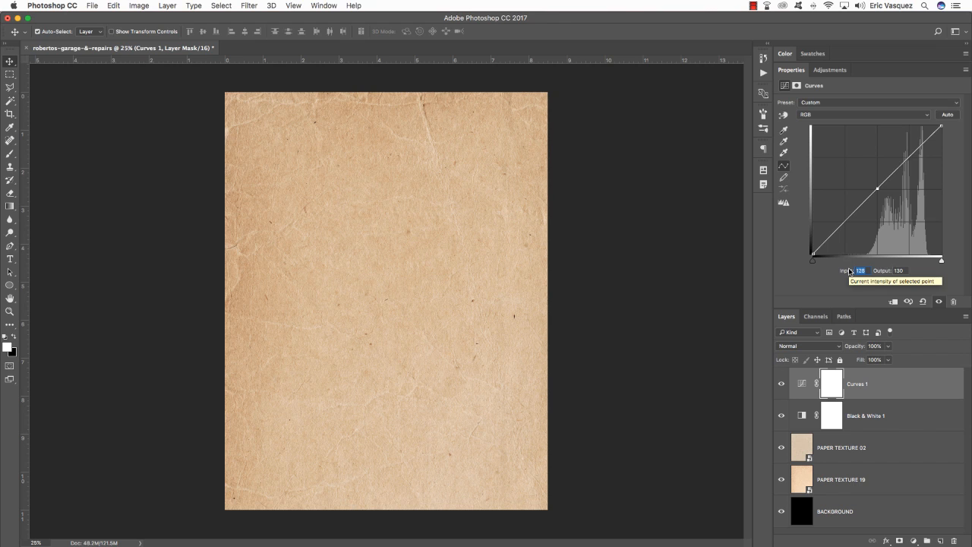
pyautogui.write('147')
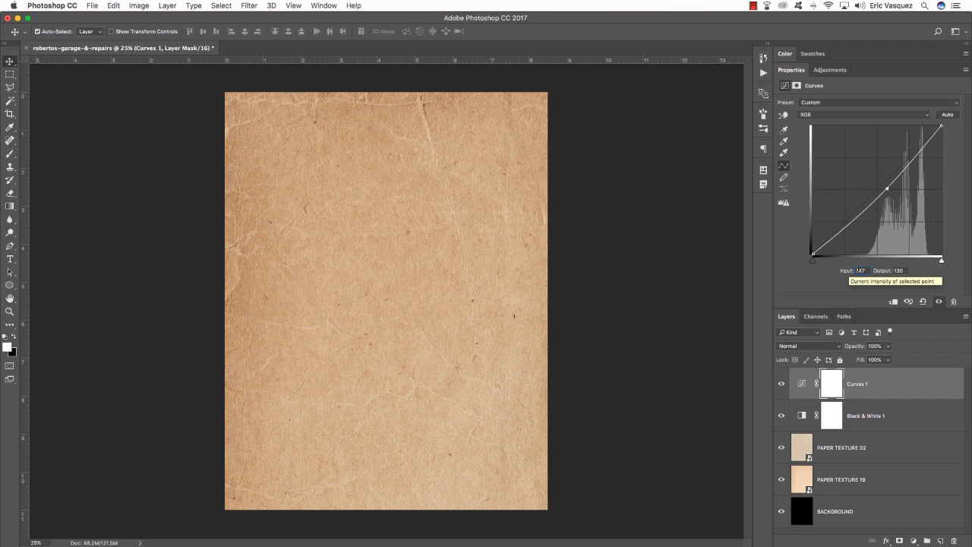
pyautogui.press('Return')
pyautogui.click(900, 271)
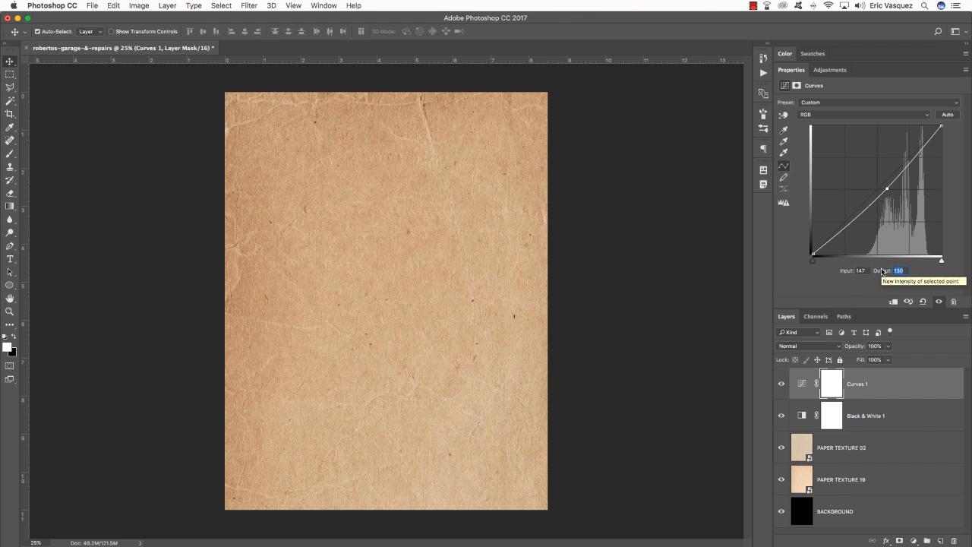
pyautogui.write('100')
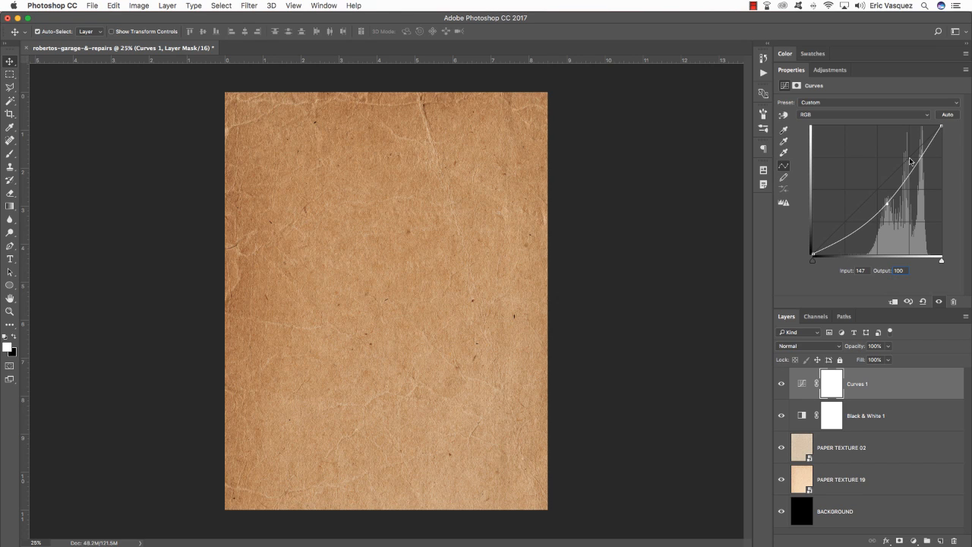
# Step: Compare the texture with and without the Curves 1 adjustment, leaving the layer visible
pyautogui.click(783, 384)
pyautogui.click(782, 384)
pyautogui.click(783, 385)
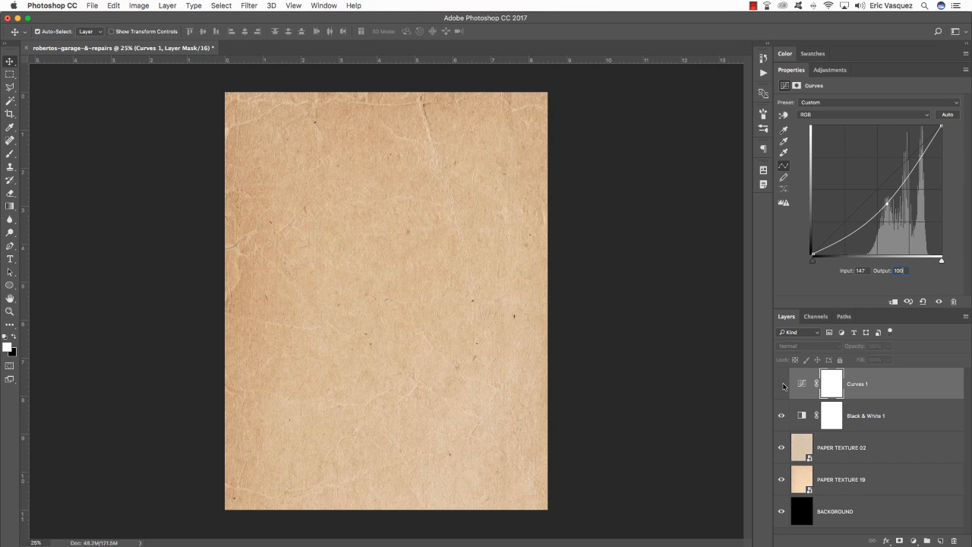
pyautogui.click(783, 384)
pyautogui.click(782, 384)
pyautogui.click(782, 384)
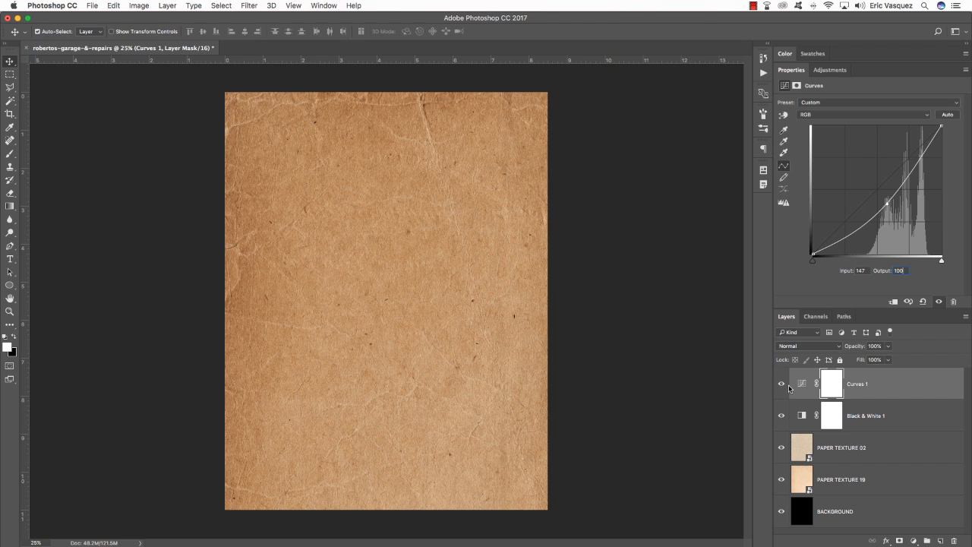
# Step: Add a second Black & White adjustment layer with default settings above Curves 1
pyautogui.click(922, 382)
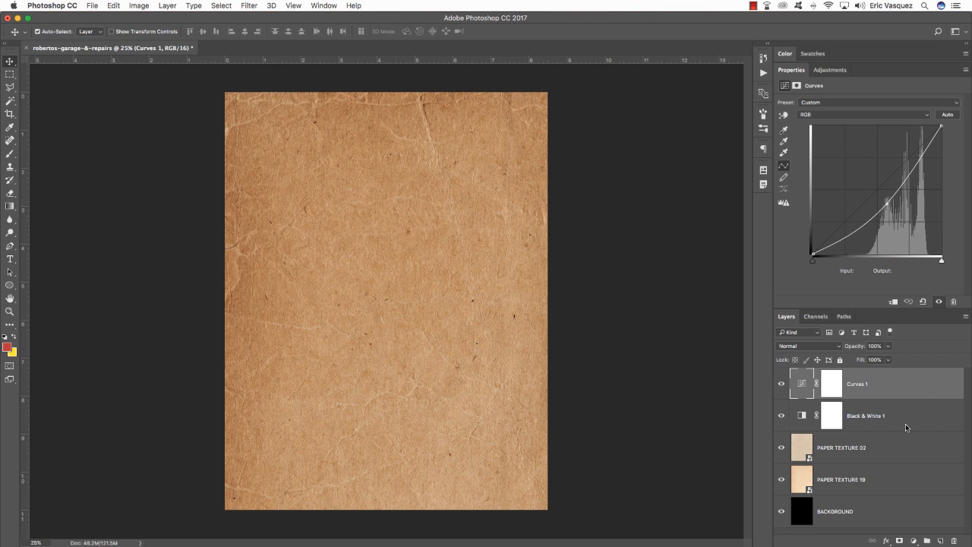
pyautogui.click(892, 388)
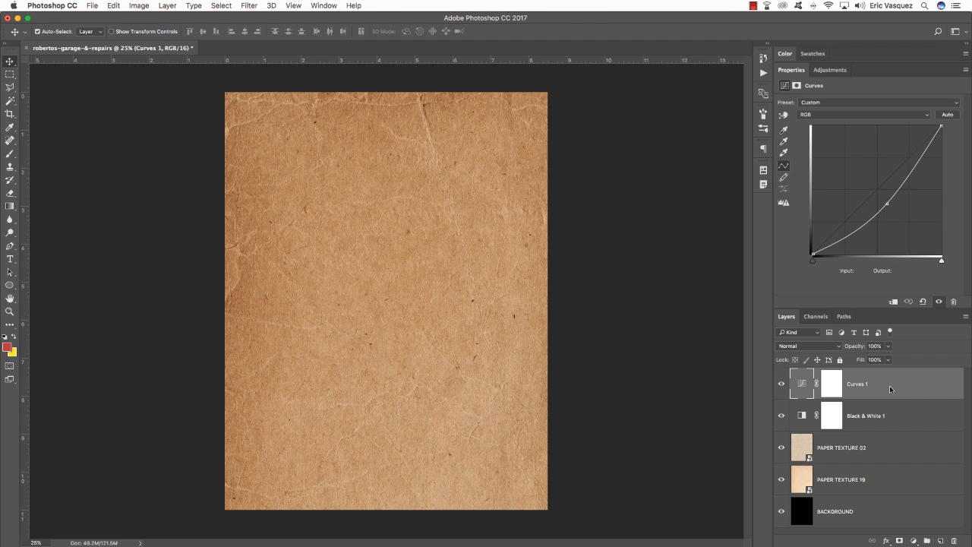
pyautogui.click(914, 541)
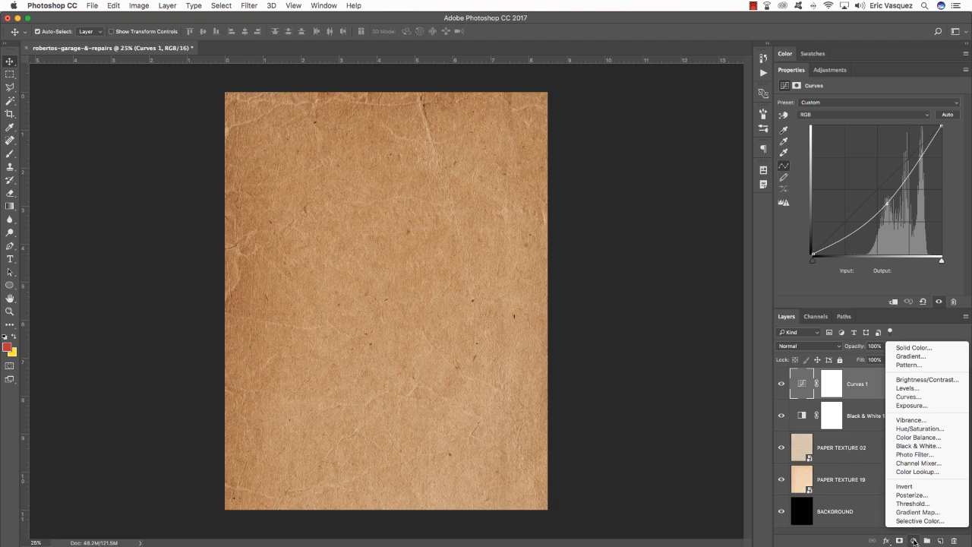
pyautogui.click(919, 448)
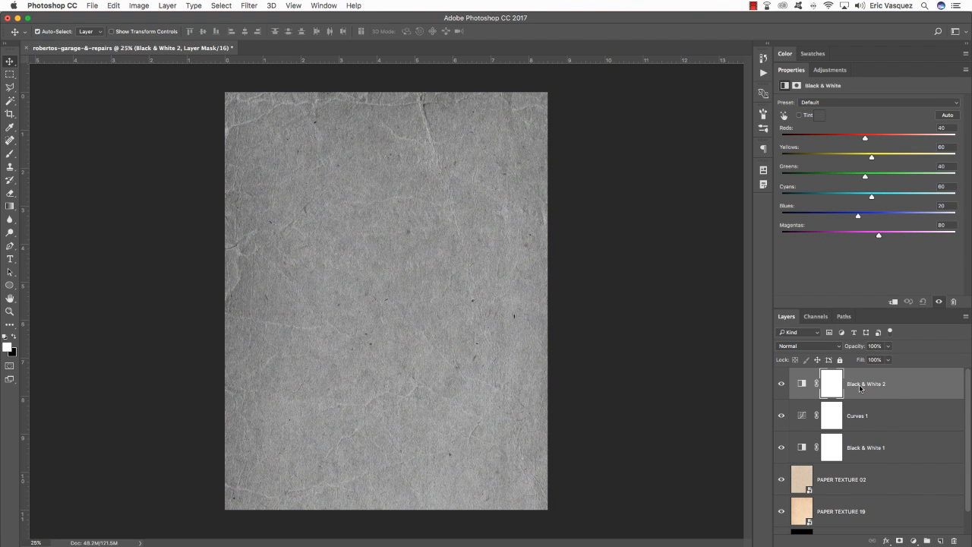
pyautogui.doubleClick(789, 71)
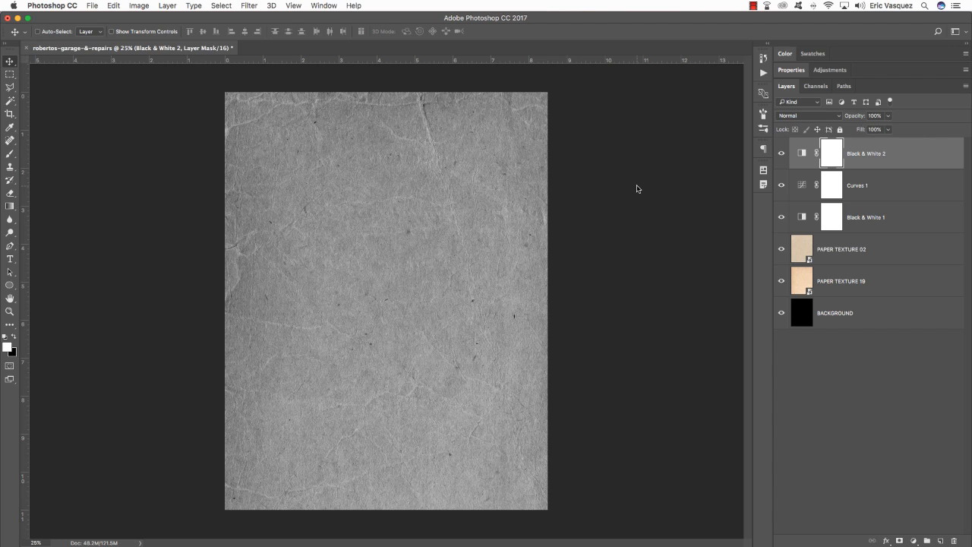
# Step: Stamp all visible layers into a new top layer and rename it as MERGED LAYERS INVERTED
pyautogui.press('alt+shift+super+e')
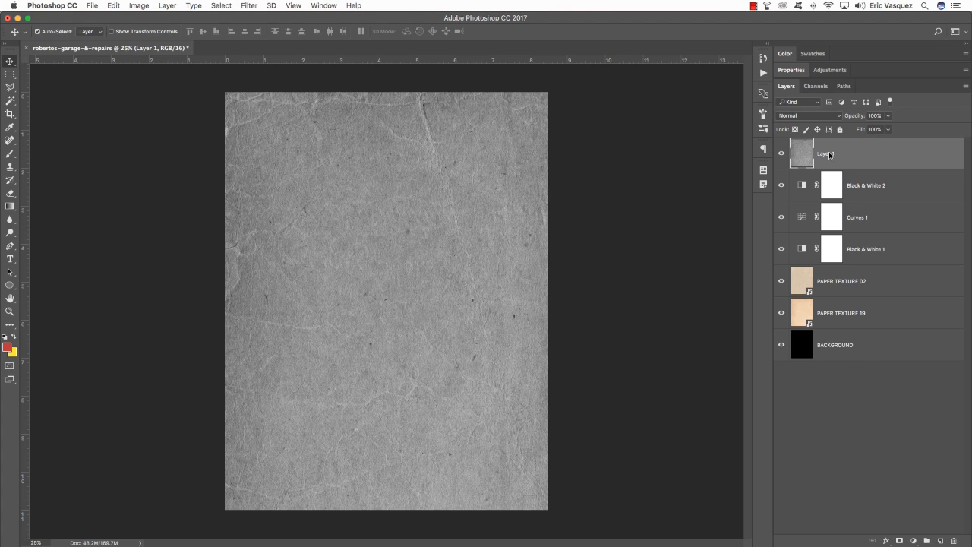
pyautogui.write('MERGED LAYERS (')
pyautogui.write('NVERTED')
pyautogui.press('Return')
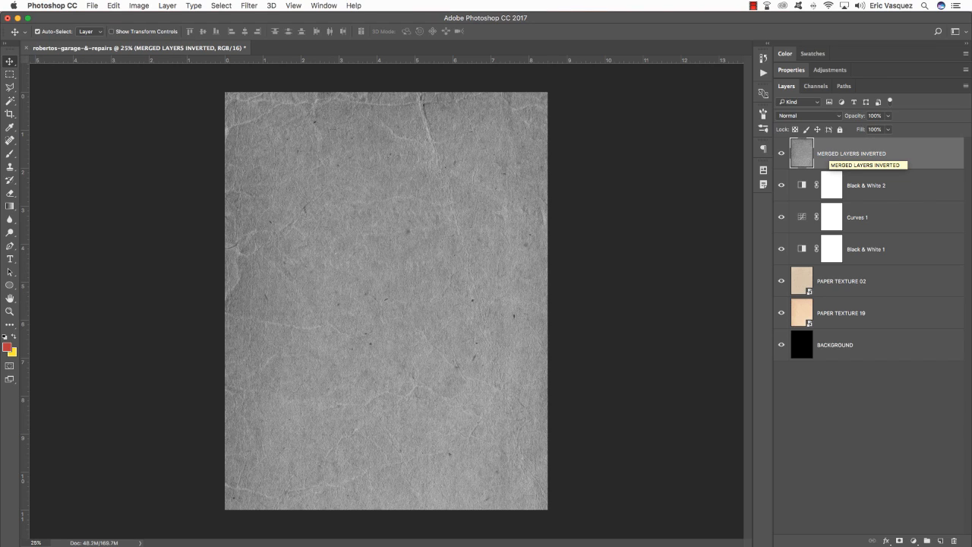
# Step: Invert the tones of the MERGED LAYERS INVERTED layer
pyautogui.press('super+i')
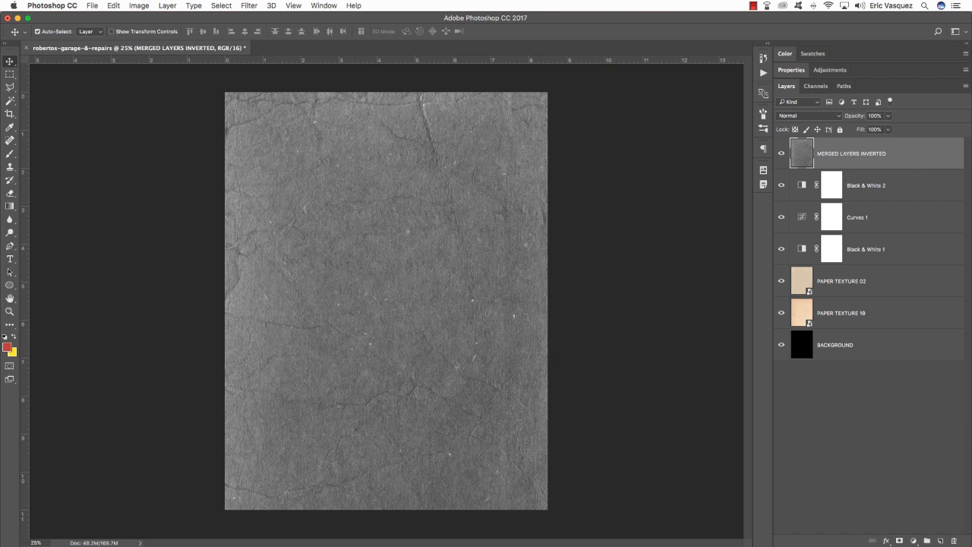
pyautogui.click(139, 6)
pyautogui.moveTo(152, 34)
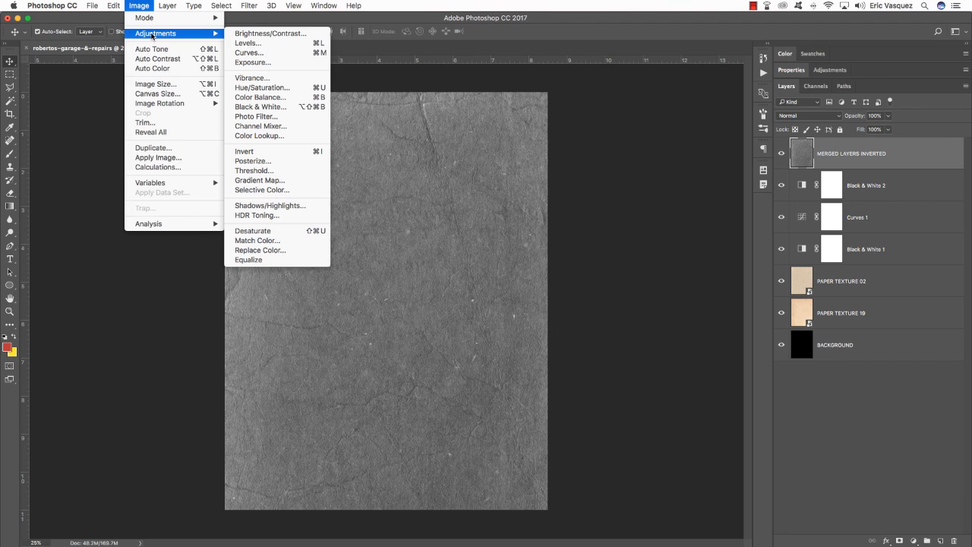
pyautogui.click(275, 152)
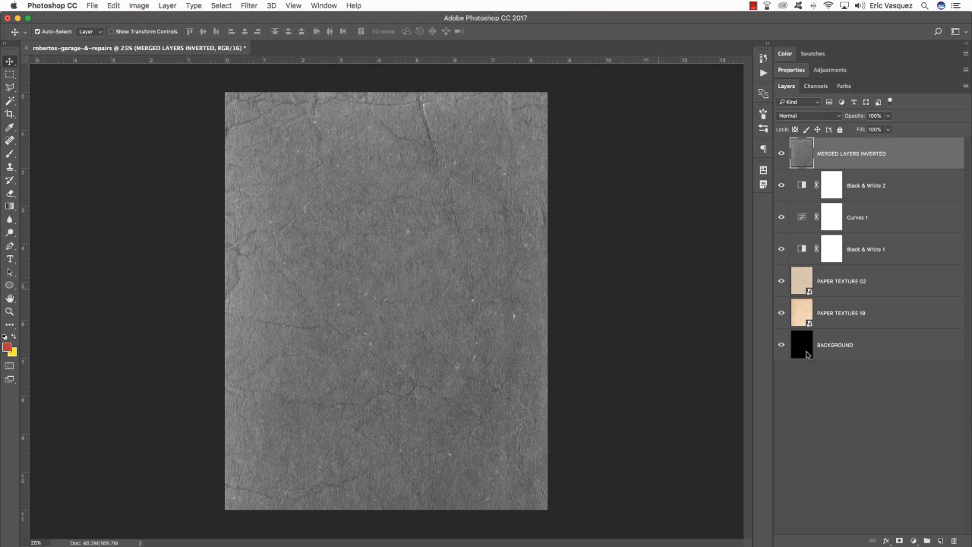
# Step: Add a Levels adjustment above MERGED LAYERS INVERTED with input shadows at 69 and highlights at 210, and compare before and after
pyautogui.click(915, 541)
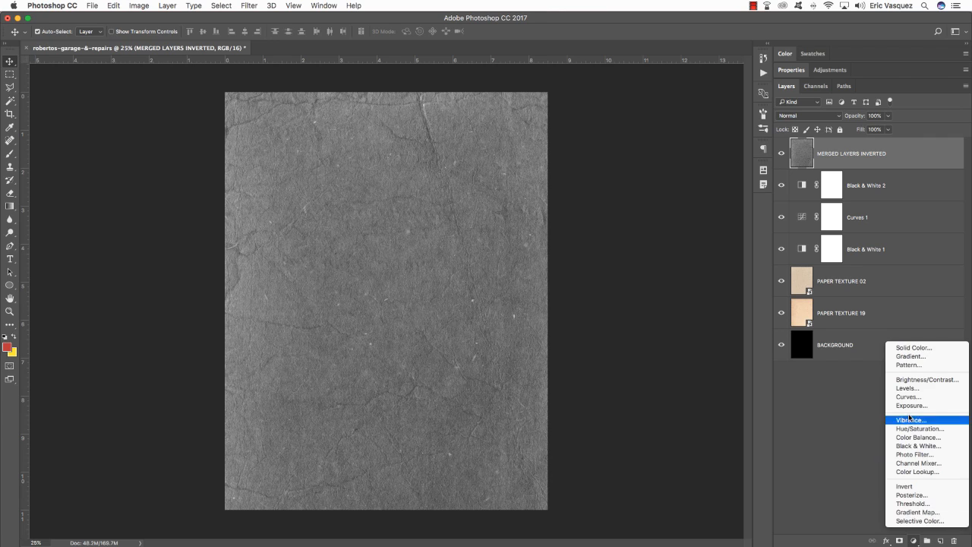
pyautogui.click(908, 388)
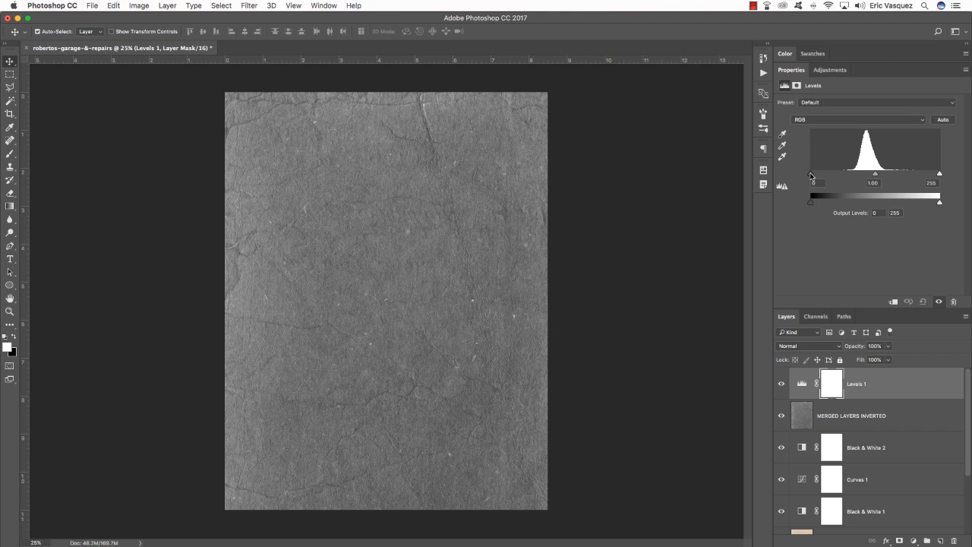
pyautogui.moveTo(811, 175); pyautogui.dragTo(847, 175)
pyautogui.moveTo(940, 174); pyautogui.dragTo(917, 174)
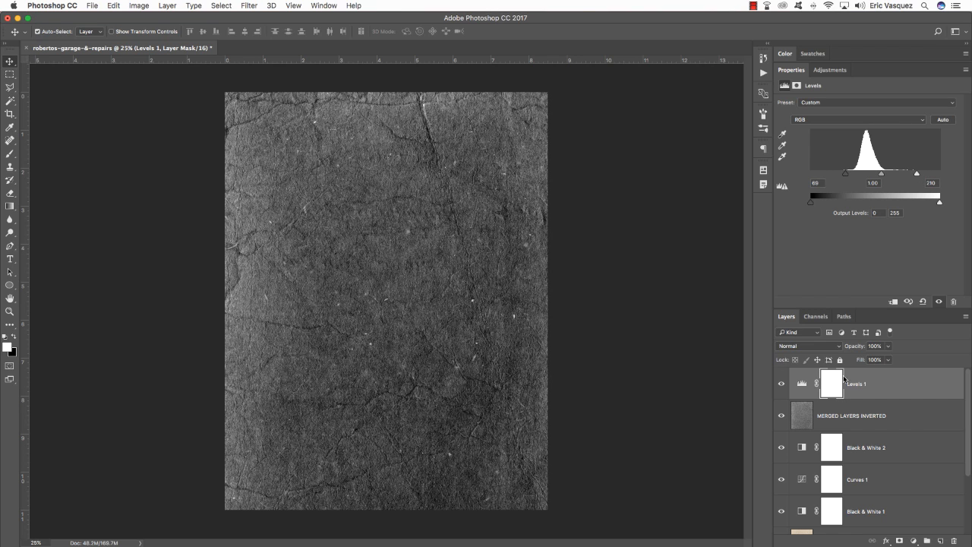
pyautogui.click(783, 384)
pyautogui.click(783, 384)
# Step: Add a Curves adjustment layer above Levels 1 with a midpoint at input 162 and output 95
pyautogui.click(913, 541)
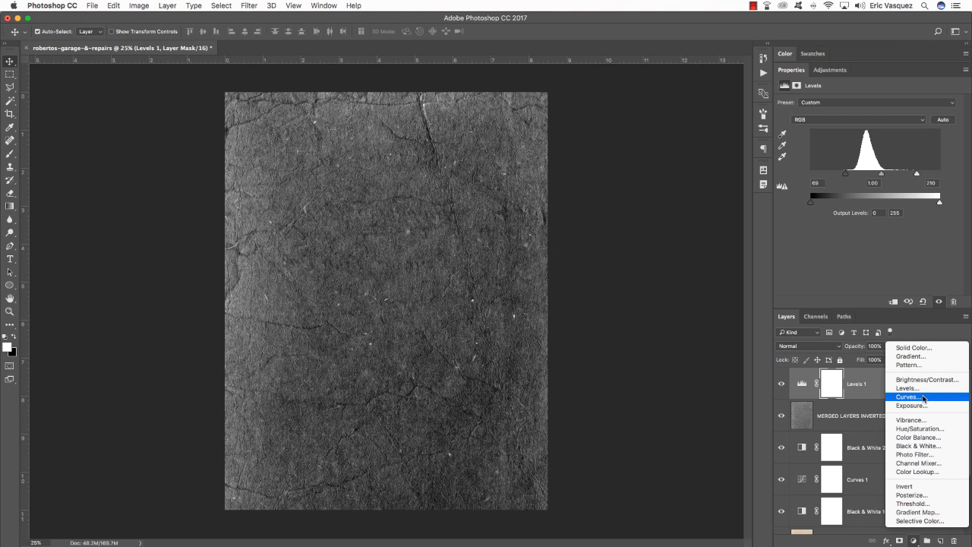
pyautogui.click(933, 398)
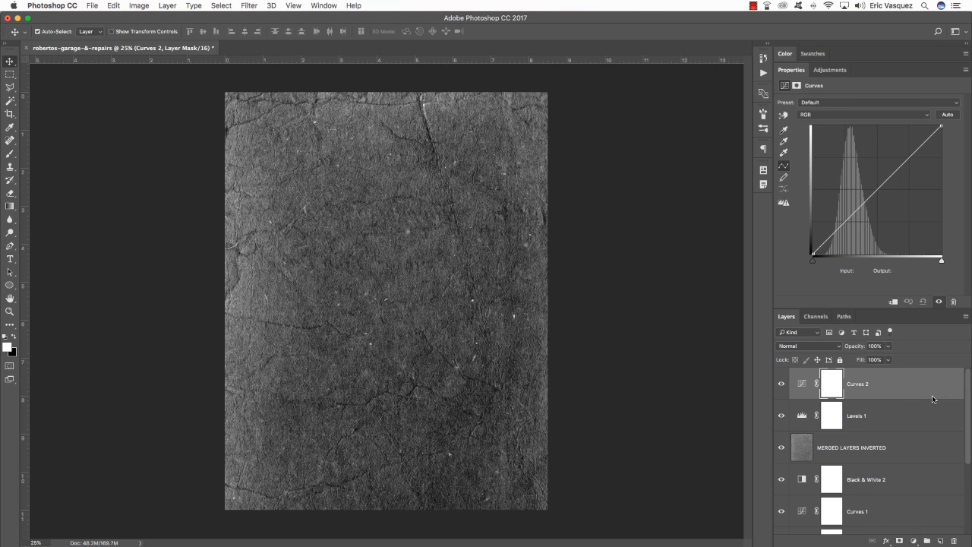
pyautogui.click(877, 188)
pyautogui.click(861, 271)
pyautogui.write('162')
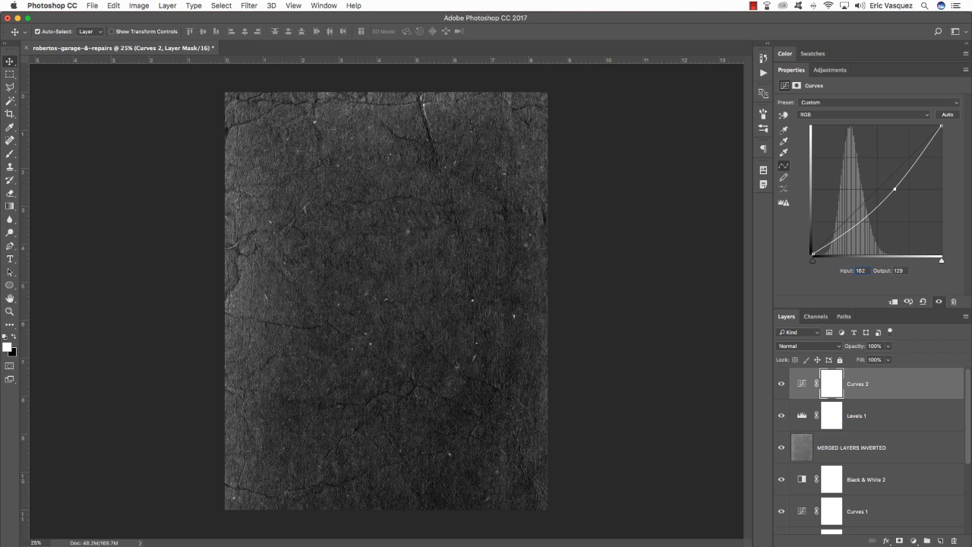
pyautogui.click(882, 271)
pyautogui.write('95')
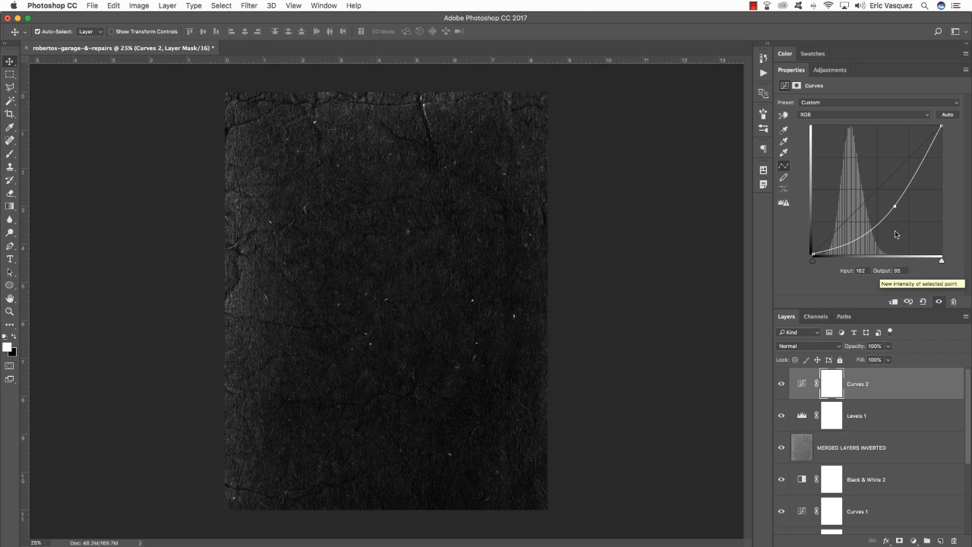
pyautogui.doubleClick(798, 70)
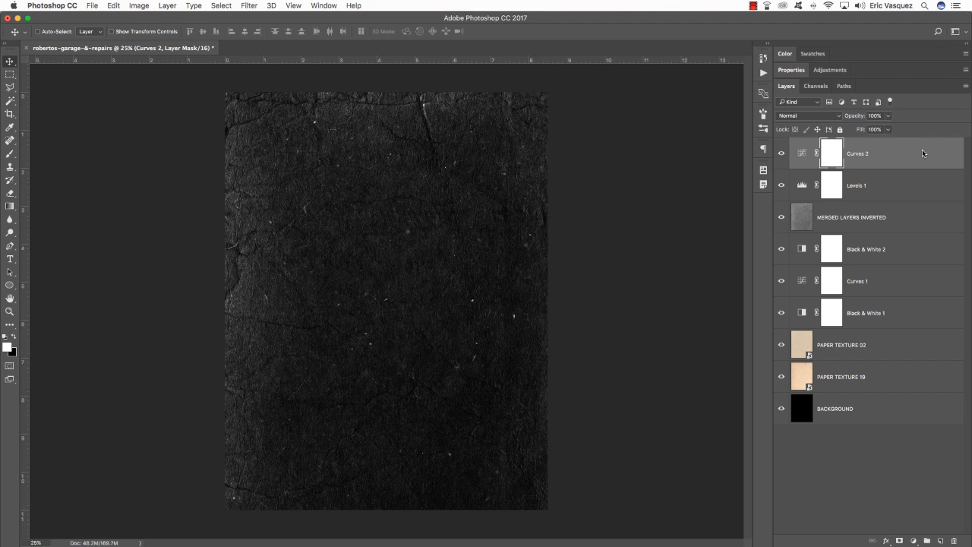
# Step: Stamp all visible layers into a new layer above Curves 2 and rename it as MERGE 2
pyautogui.press('super+alt+shift+e')
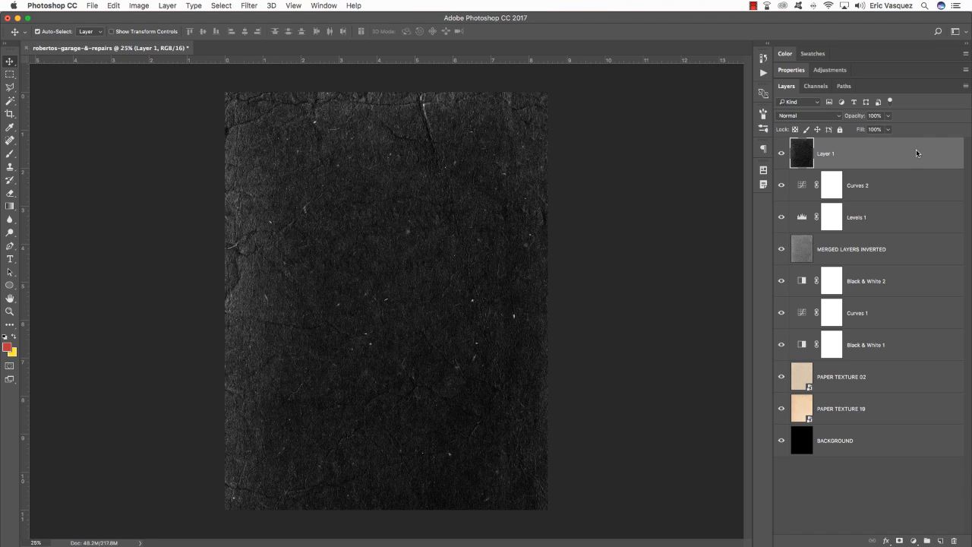
pyautogui.doubleClick(826, 154)
pyautogui.write('MERGE 2')
pyautogui.press('Return')
# Step: Flip the MERGE 2 layer both horizontally and vertically with Free Transform
pyautogui.hotkey('ctrl', 't')
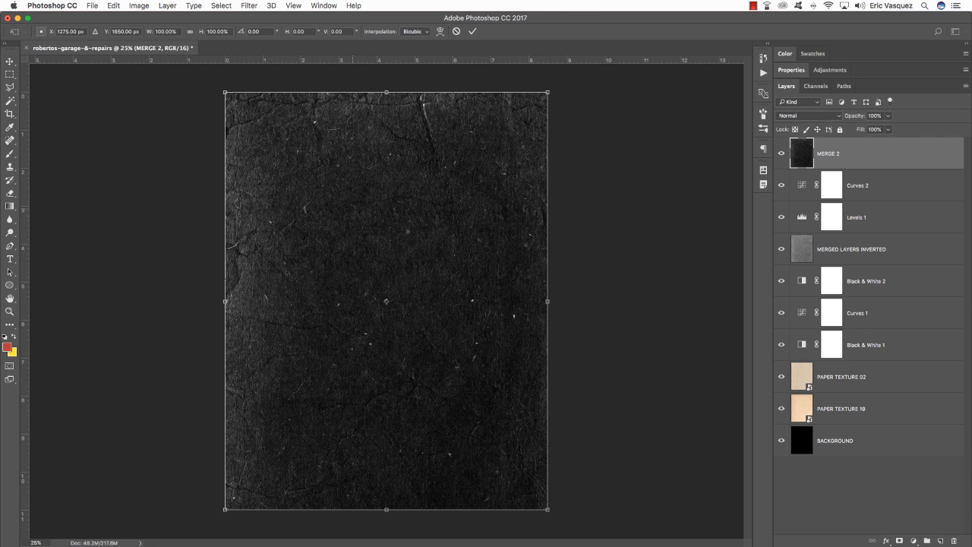
pyautogui.rightClick(403, 198)
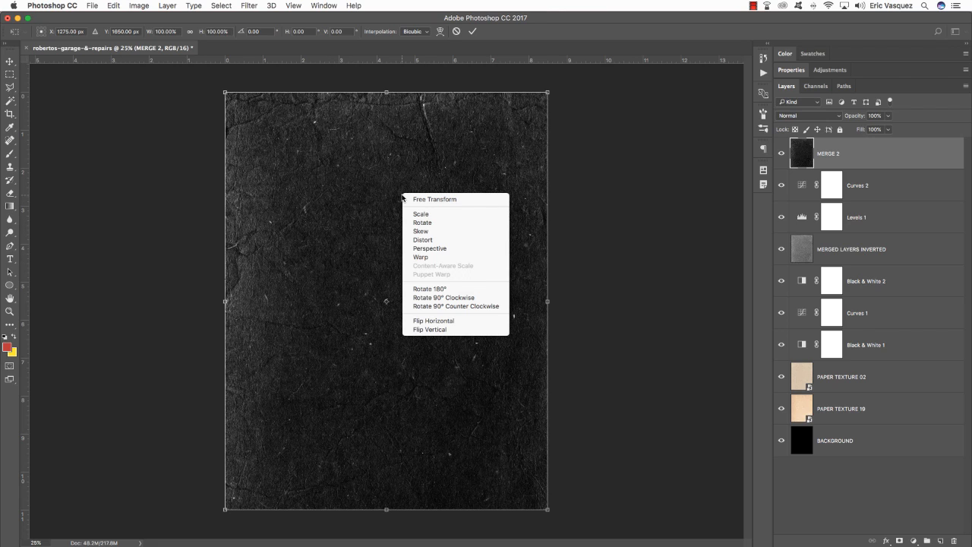
pyautogui.click(447, 320)
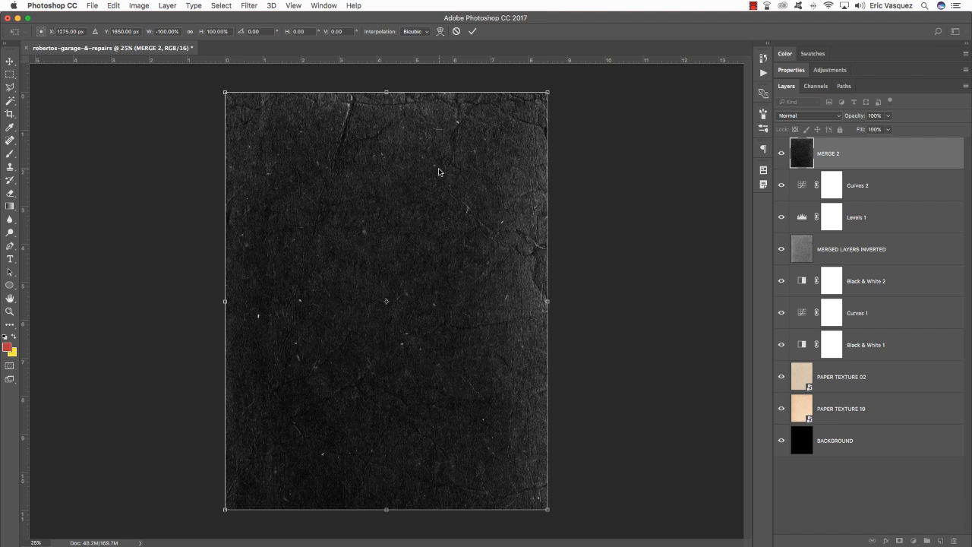
pyautogui.rightClick(438, 171)
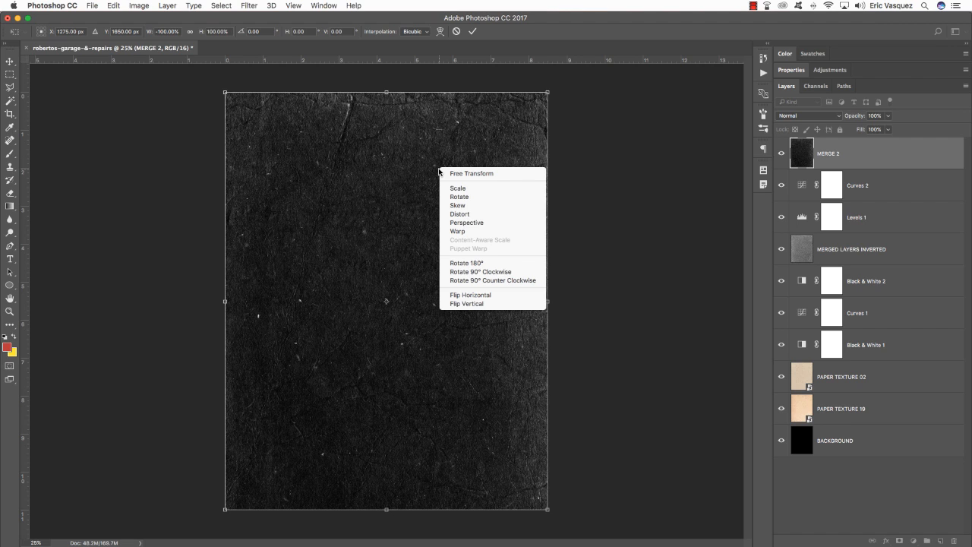
pyautogui.click(484, 306)
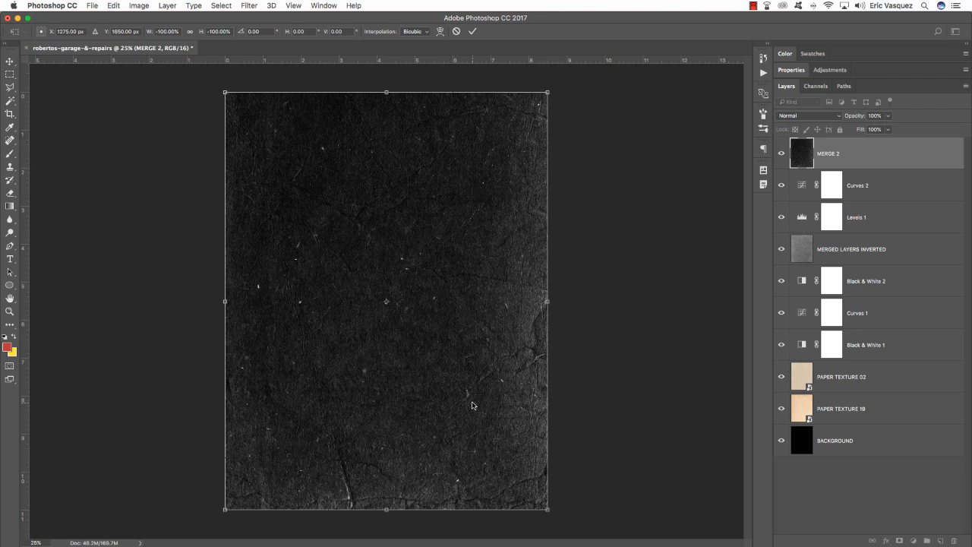
# Step: Enlarge the MERGE 2 layer proportionally from its center to about 124% and apply the transform
pyautogui.press('super+minus')
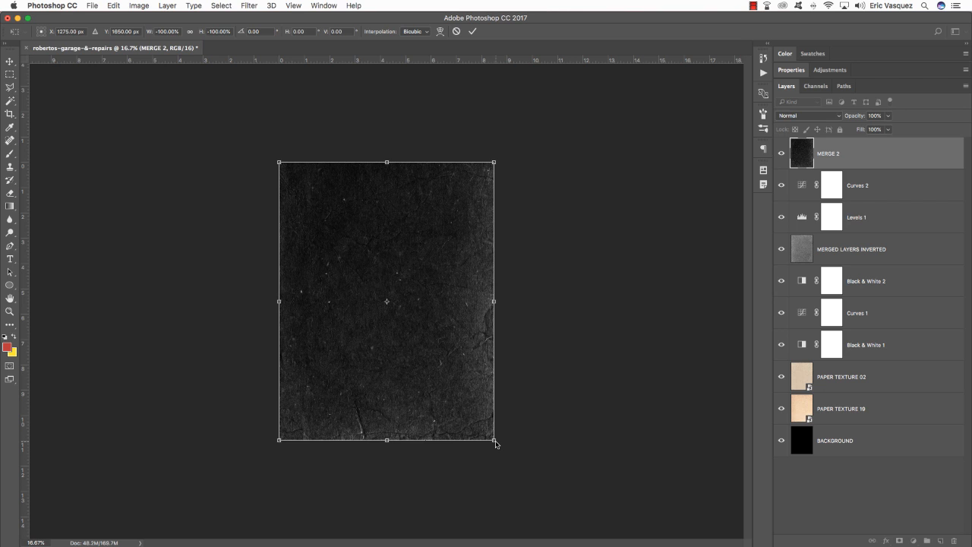
pyautogui.moveTo(495, 444); pyautogui.dragTo(518, 479)
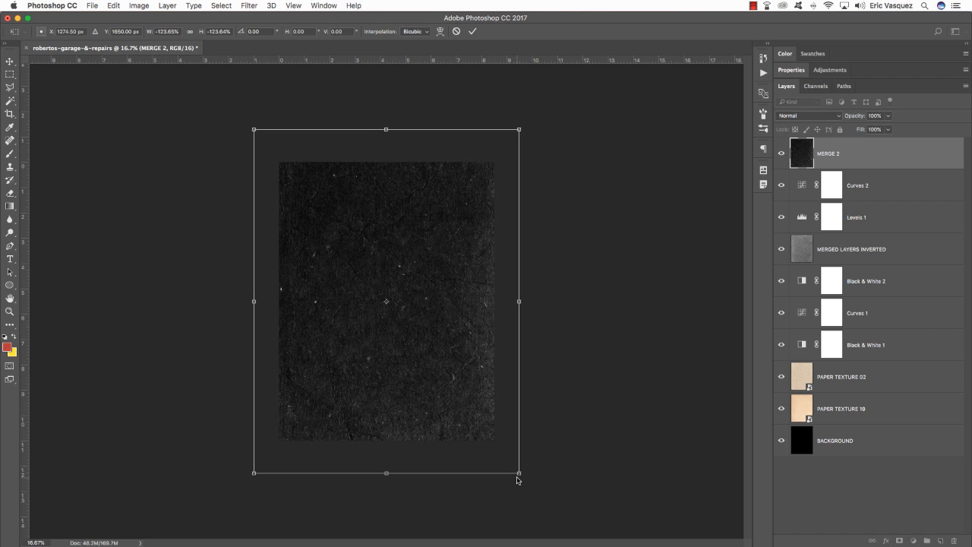
pyautogui.press('Return')
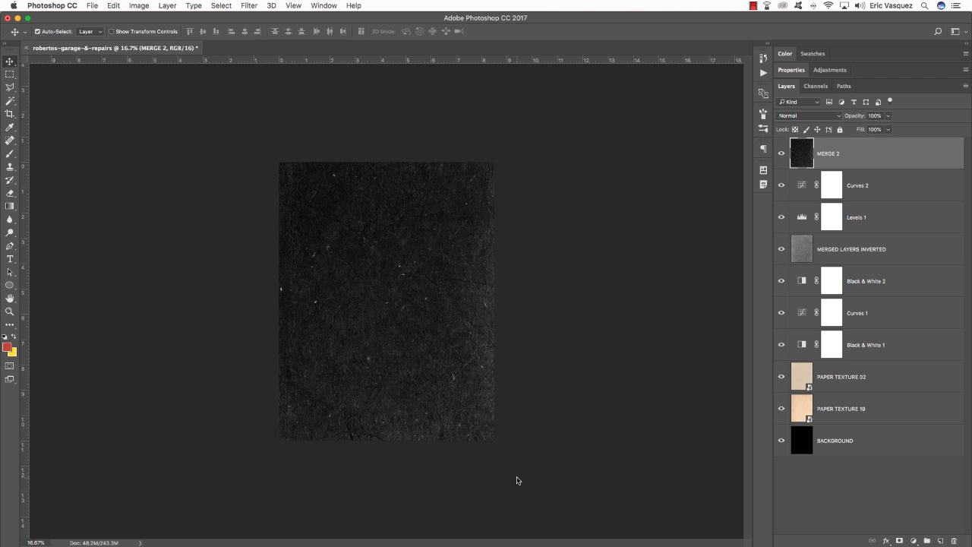
pyautogui.press('super+0')
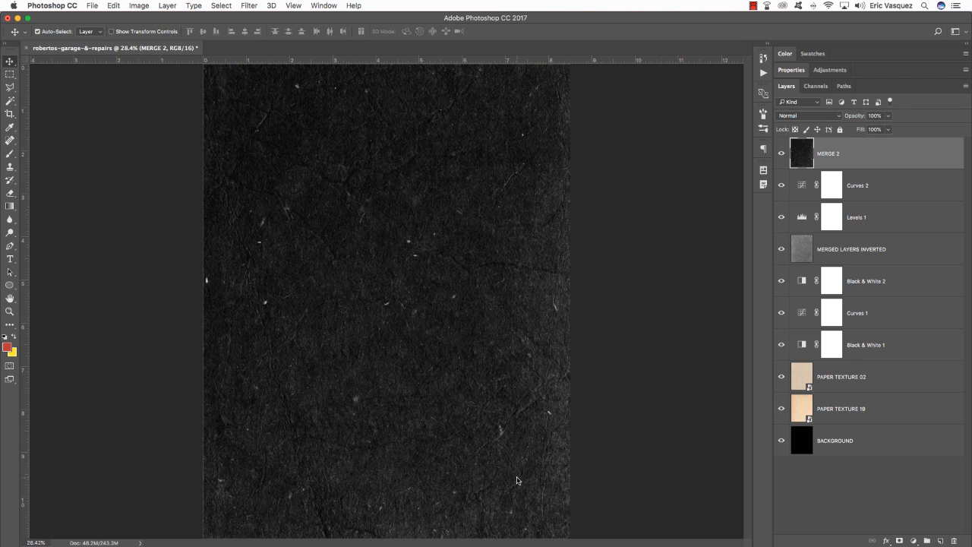
# Step: Reset the foreground and background colors to default, switch to Finder and open 4.png from the District-62 texture folder in Photoshop
pyautogui.press('d')
pyautogui.press('super+Tab')
pyautogui.click(396, 89)
pyautogui.click(394, 45)
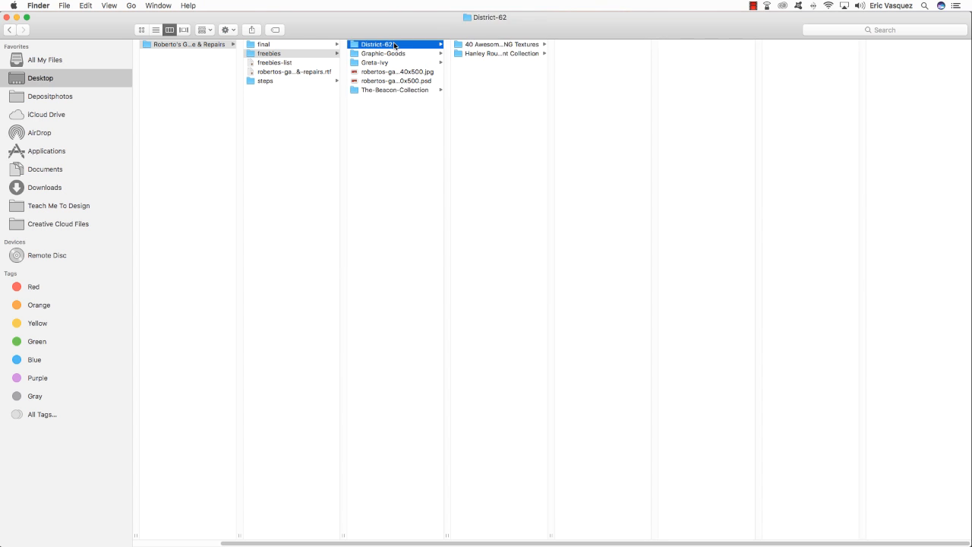
pyautogui.click(504, 45)
pyautogui.moveTo(575, 44); pyautogui.dragTo(749, 521)
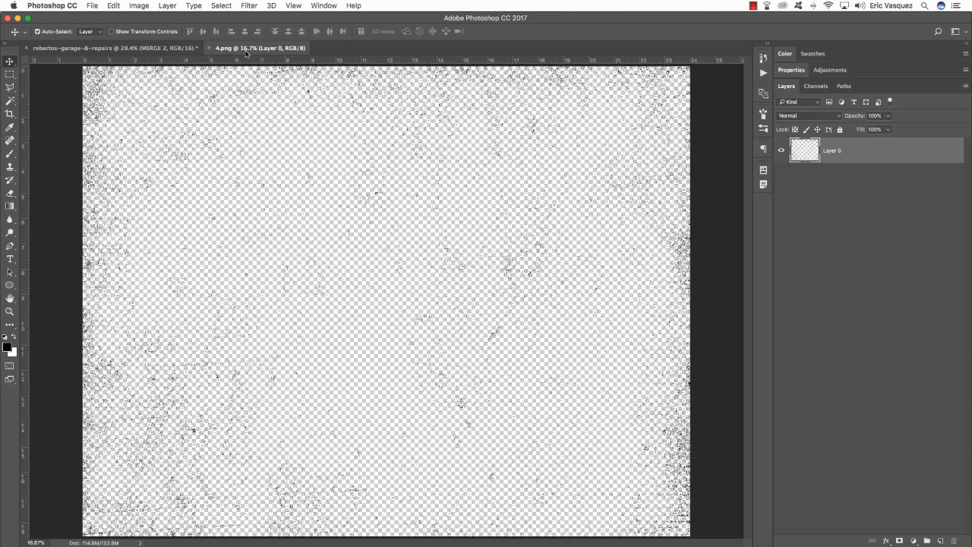
# Step: Copy the entire 4.png texture, close its document, and paste it as a new layer above MERGE 2
pyautogui.moveTo(247, 49); pyautogui.dragTo(420, 222)
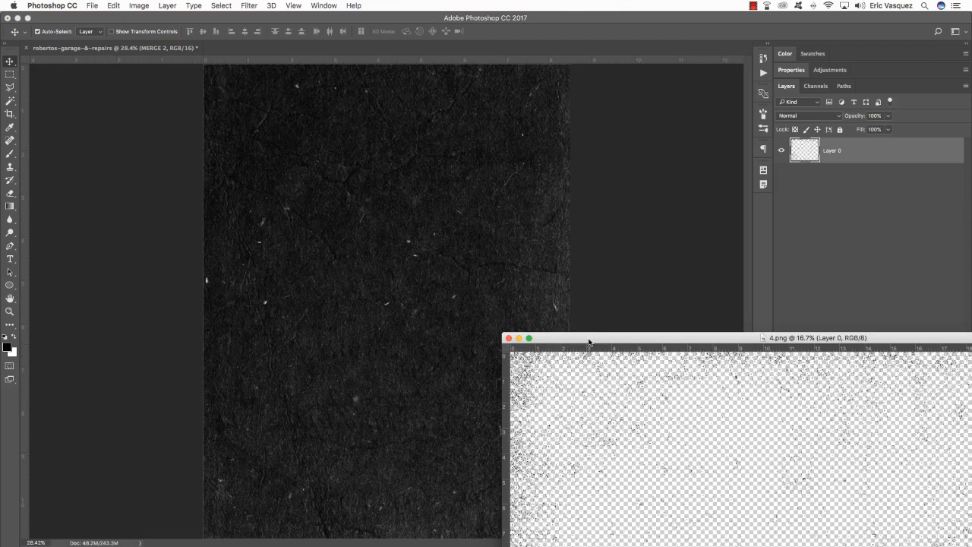
pyautogui.moveTo(590, 339); pyautogui.dragTo(491, 198)
pyautogui.moveTo(446, 224); pyautogui.dragTo(358, 178)
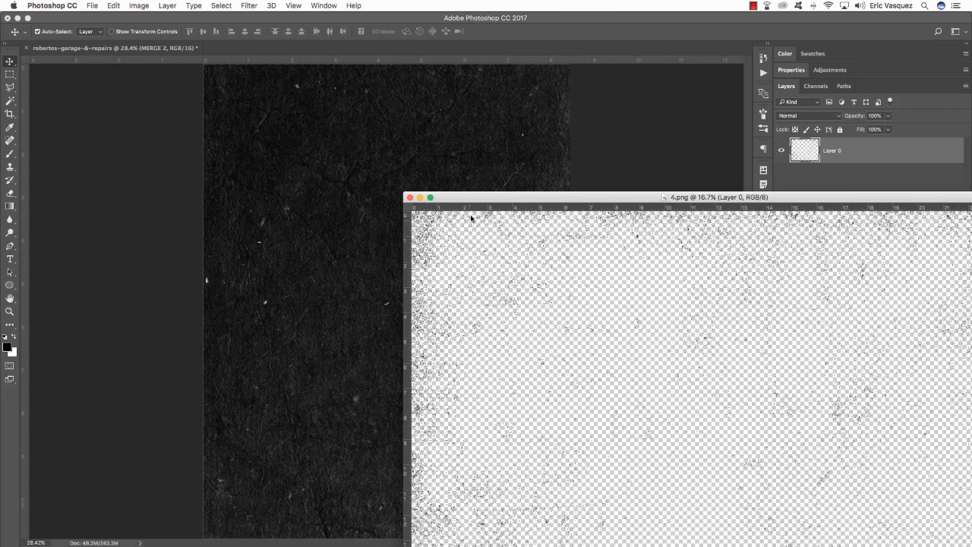
pyautogui.moveTo(475, 197); pyautogui.dragTo(419, 171)
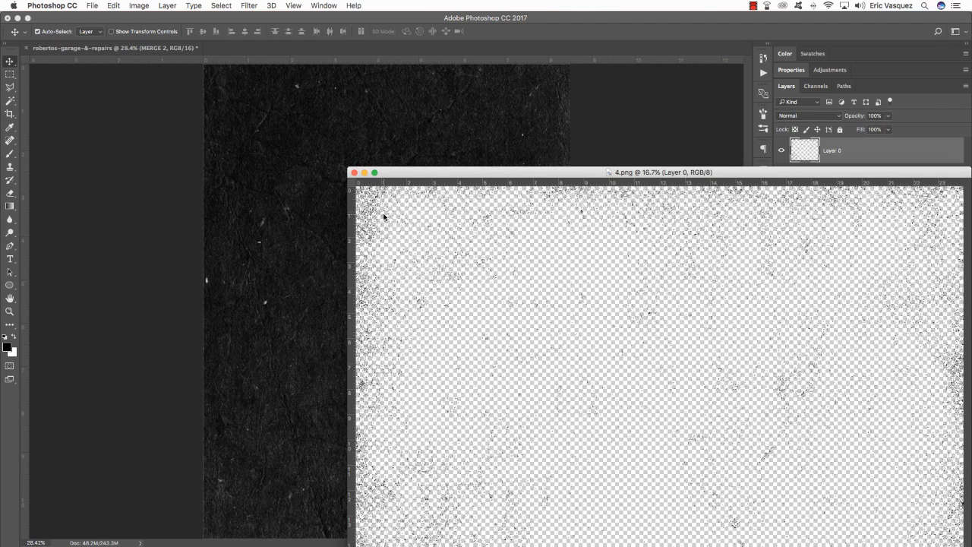
pyautogui.press('super+a')
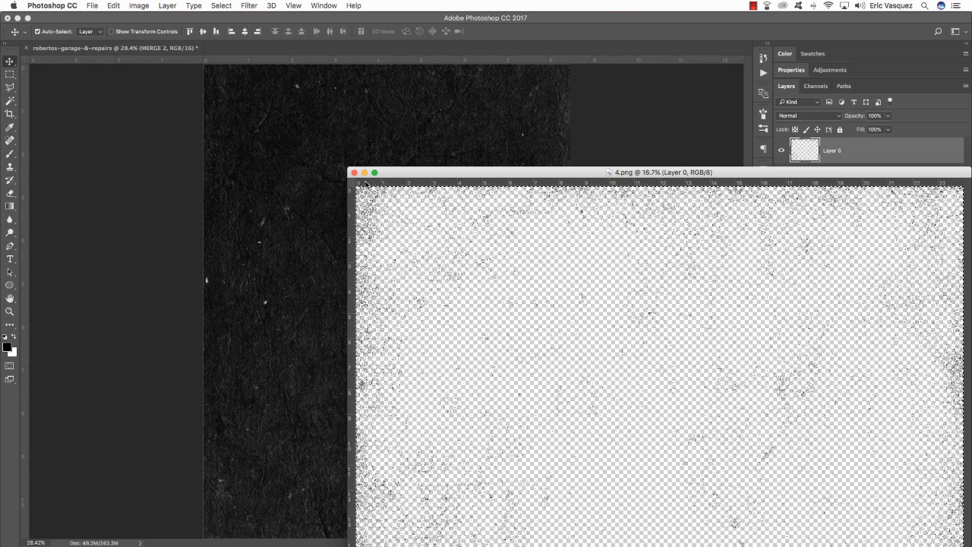
pyautogui.click(354, 173)
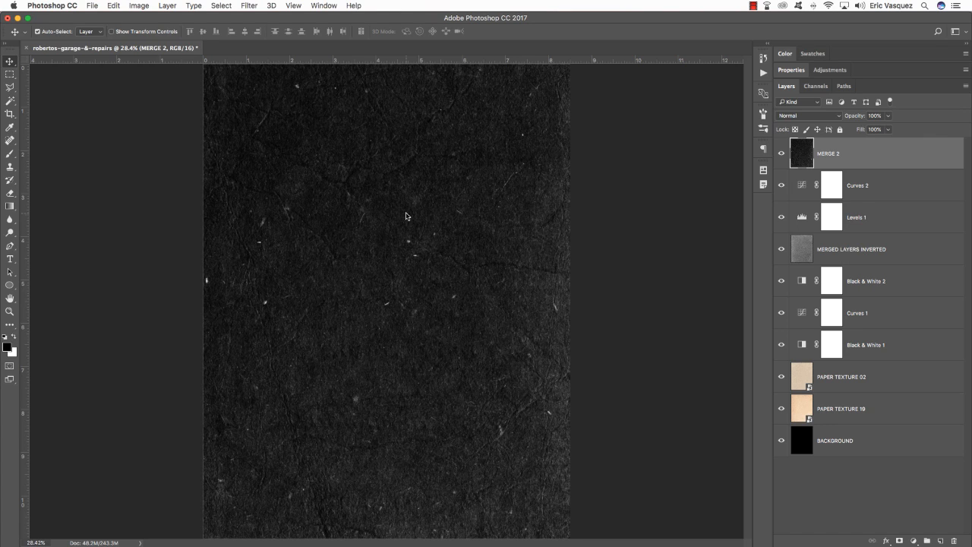
pyautogui.press('super+shift+alt+n')
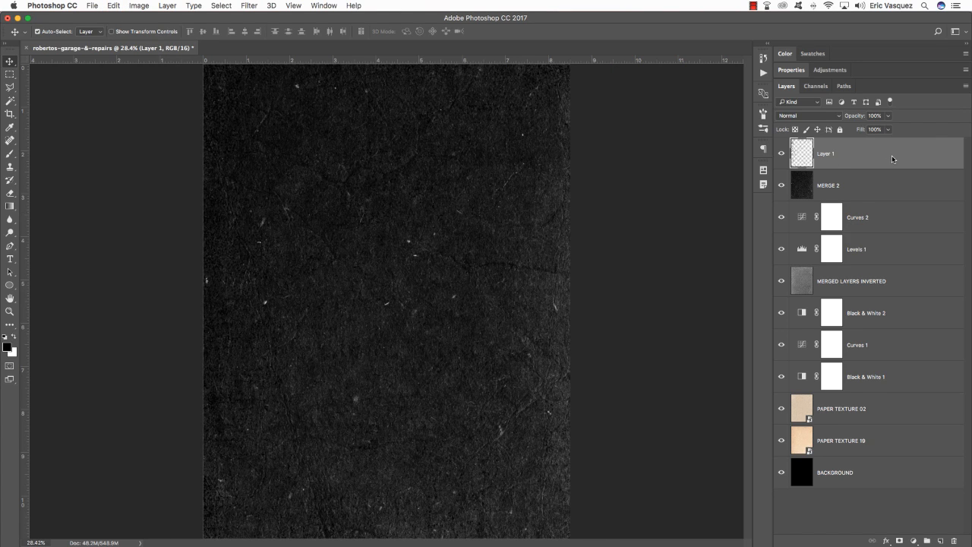
# Step: Convert the pasted texture layer to a smart object and rename it as 4.png
pyautogui.rightClick(899, 151)
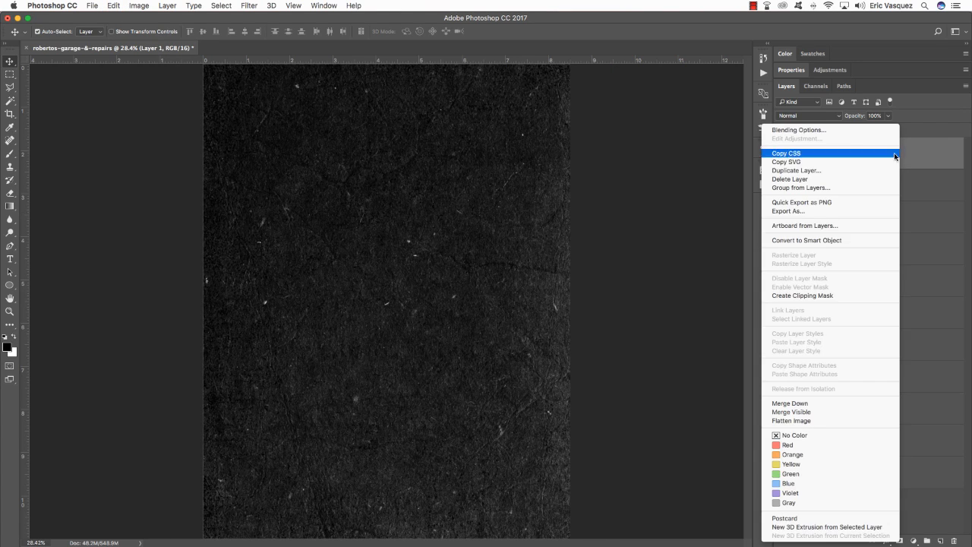
pyautogui.click(819, 241)
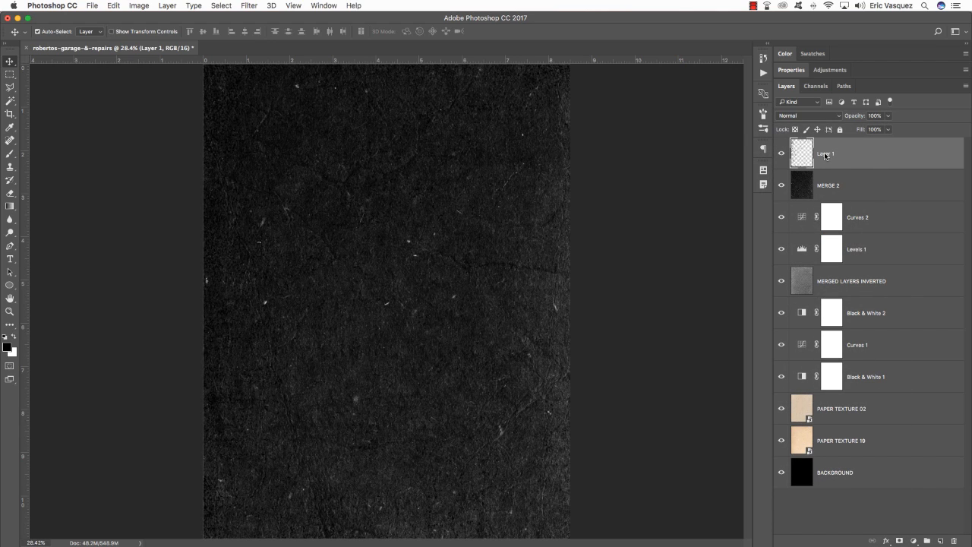
pyautogui.doubleClick(826, 155)
pyautogui.write('4.png')
pyautogui.press('Return')
# Step: Scale the 4.png layer to about 50%, rotate it 90°, and center it so it covers the whole page
pyautogui.press('super+minus')
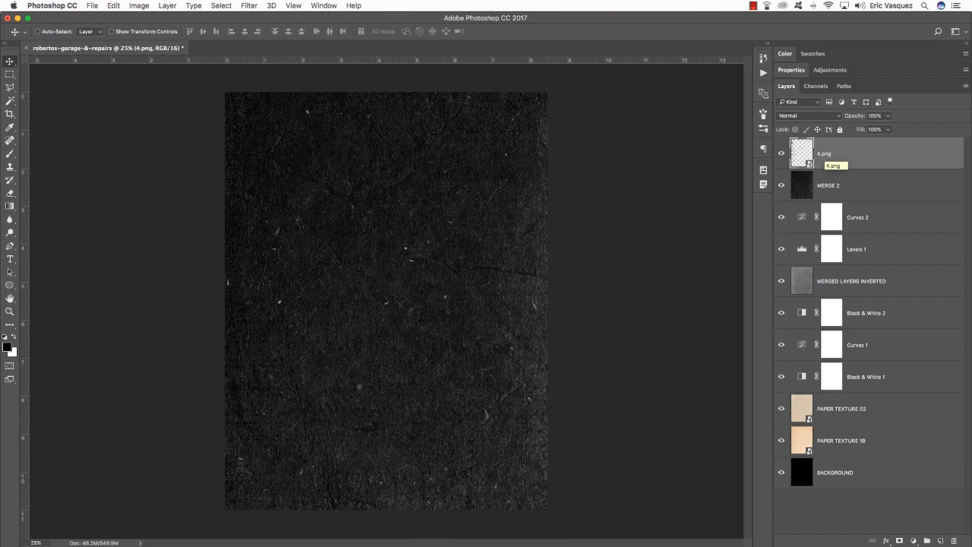
pyautogui.press('super+minus')
pyautogui.press('super+t')
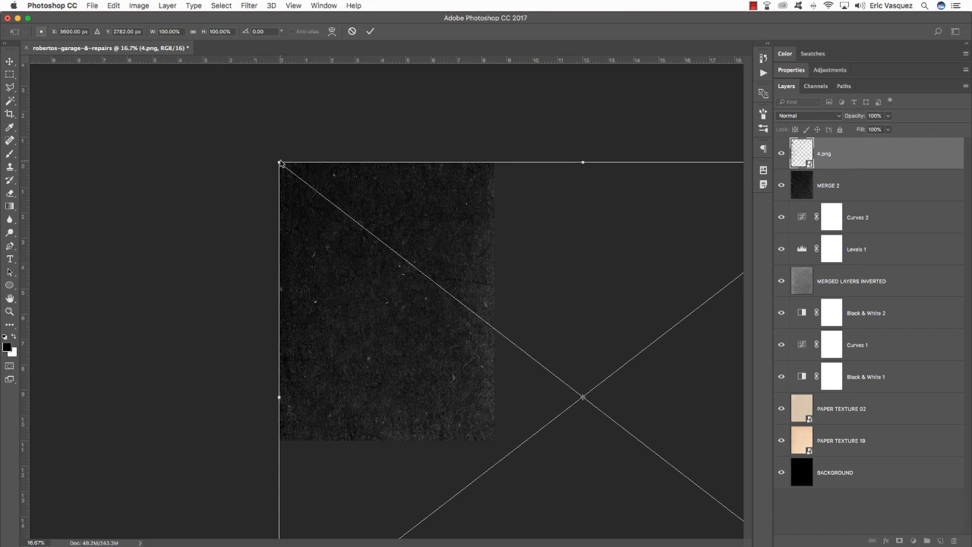
pyautogui.moveTo(281, 164); pyautogui.dragTo(428, 270)
pyautogui.moveTo(461, 344); pyautogui.dragTo(281, 250)
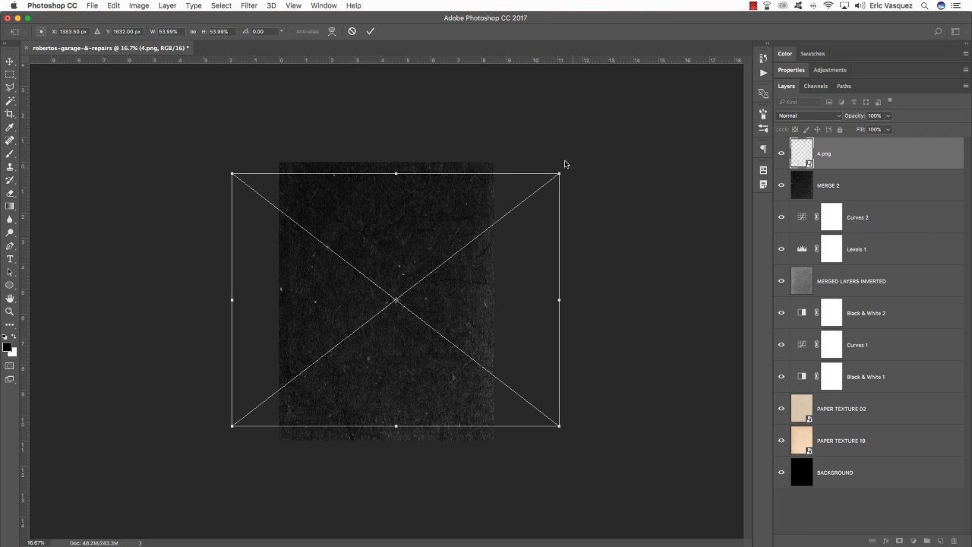
pyautogui.moveTo(574, 168); pyautogui.dragTo(501, 434)
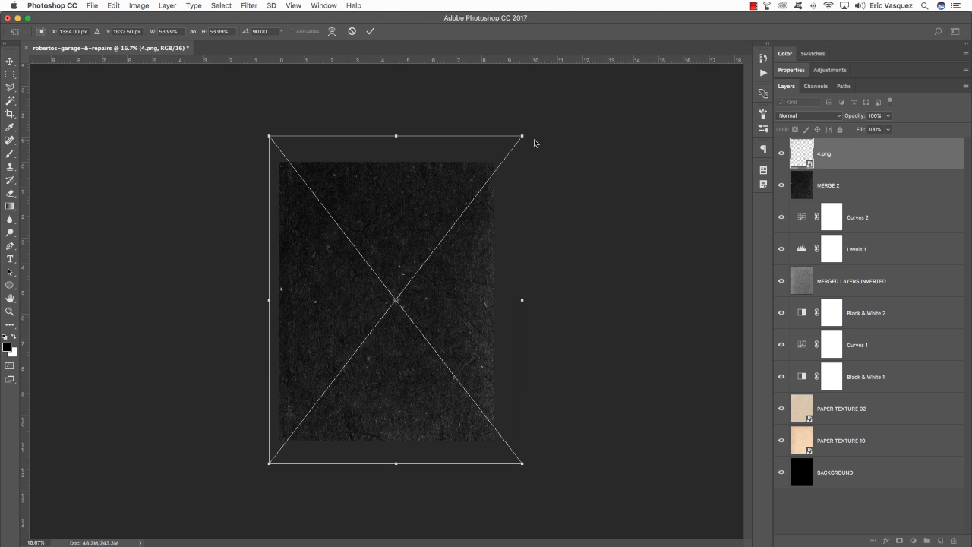
pyautogui.moveTo(524, 137); pyautogui.dragTo(506, 154)
pyautogui.moveTo(507, 463); pyautogui.dragTo(505, 461)
pyautogui.moveTo(469, 427); pyautogui.dragTo(470, 420)
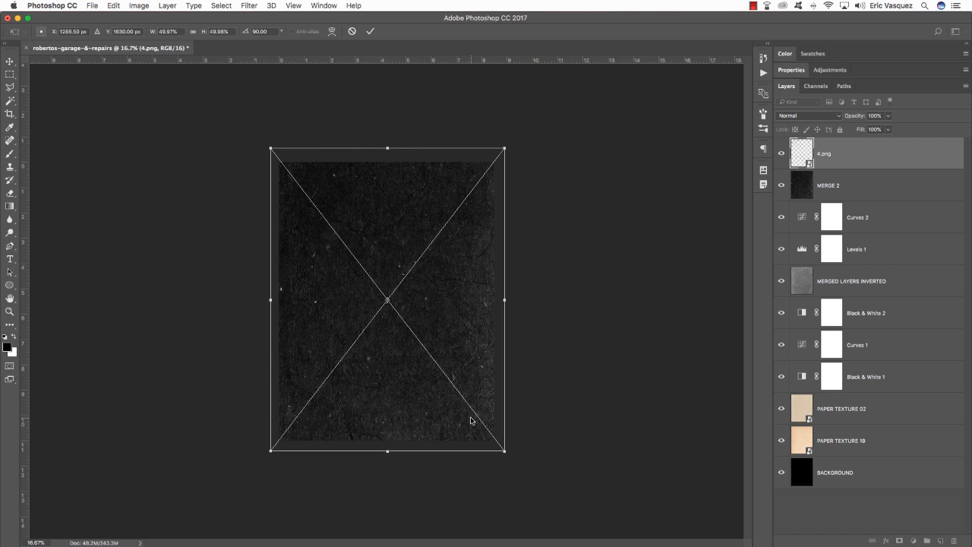
pyautogui.press('Return')
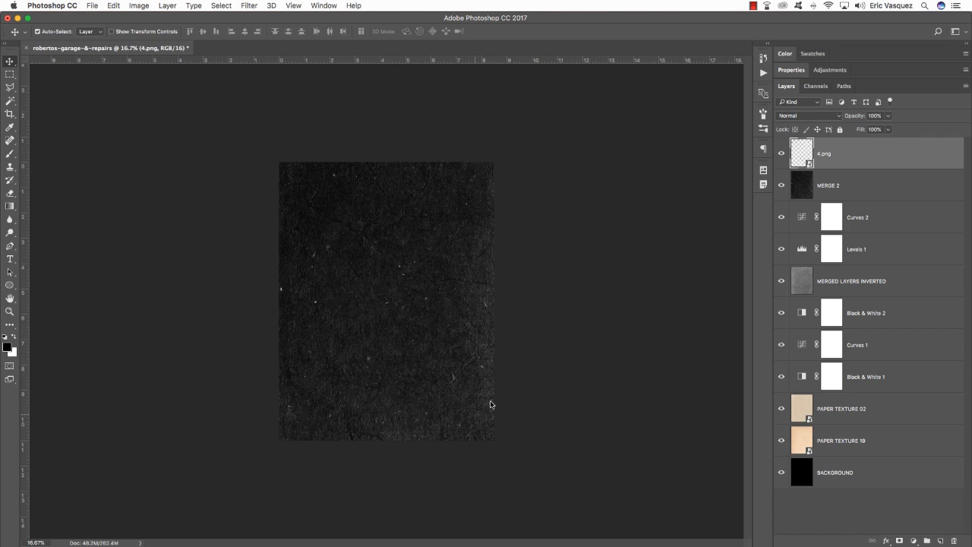
# Step: Set the 4.png layer's opacity to 40% and give it a white (#ffffff) Color Overlay at 100% opacity
pyautogui.press('4')
pyautogui.doubleClick(956, 152)
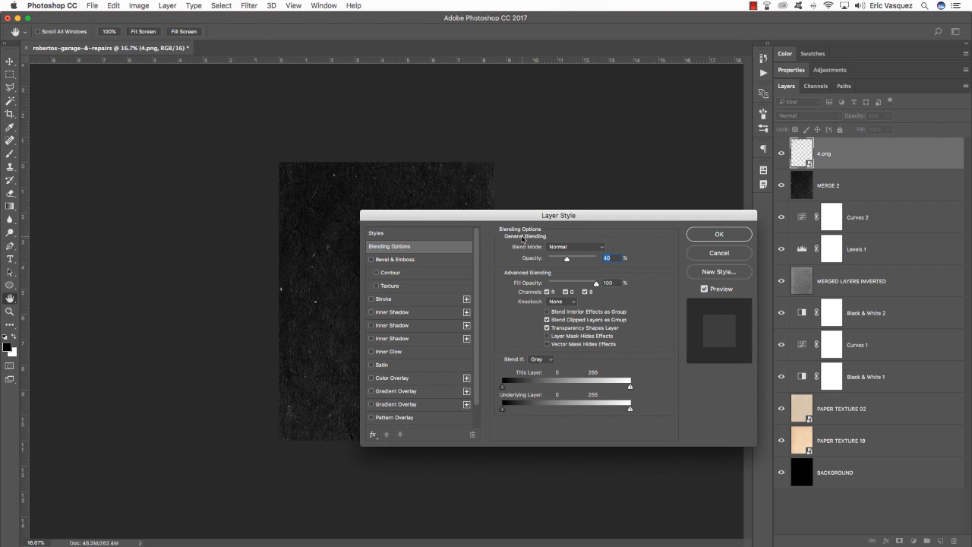
pyautogui.click(389, 378)
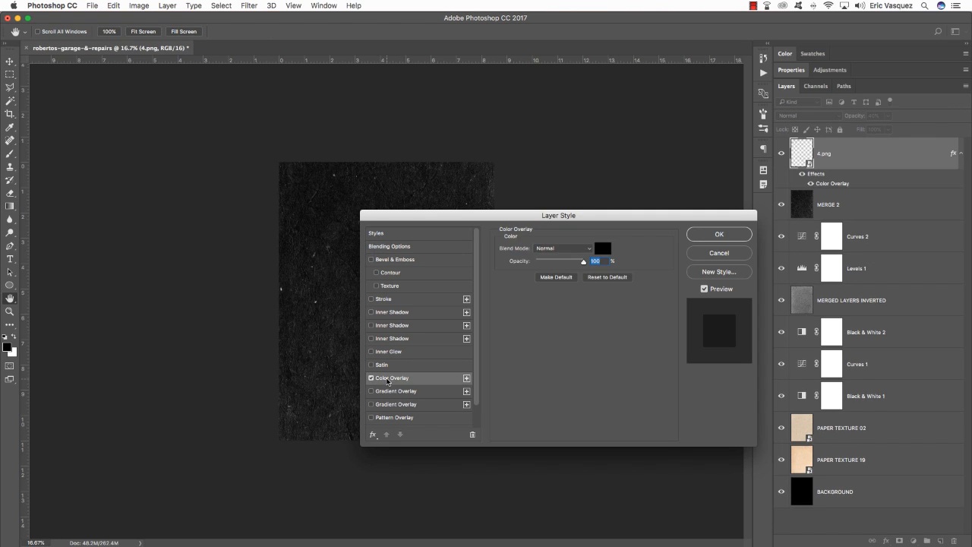
pyautogui.click(603, 248)
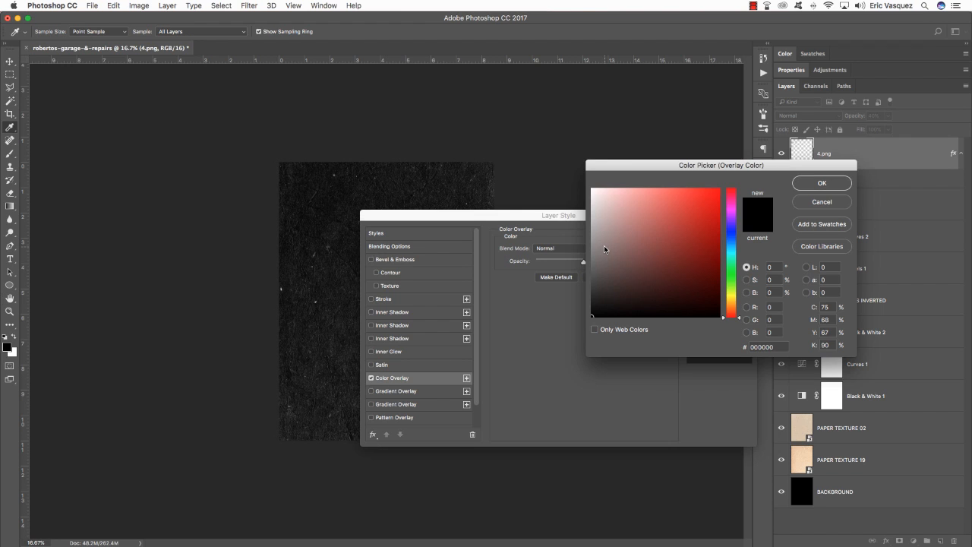
pyautogui.moveTo(604, 246); pyautogui.dragTo(592, 188)
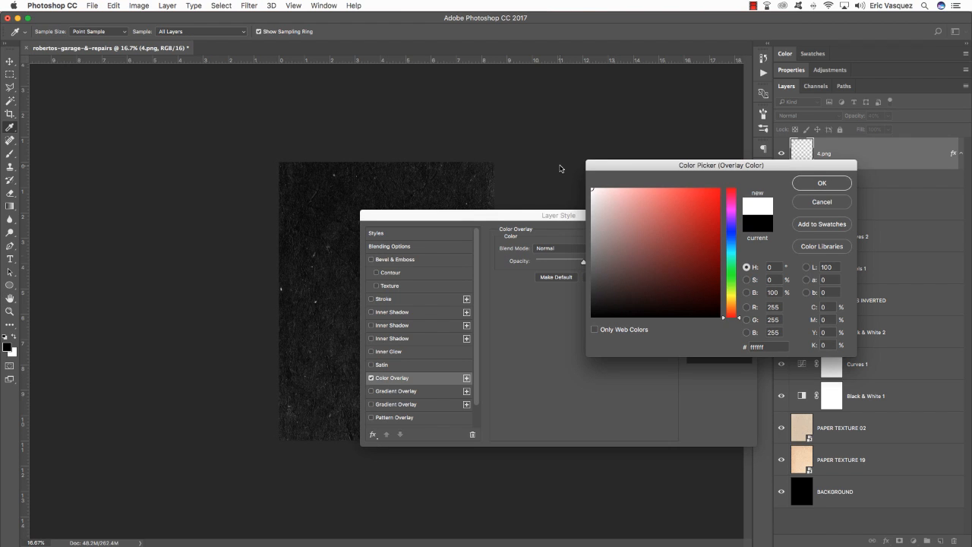
pyautogui.click(814, 182)
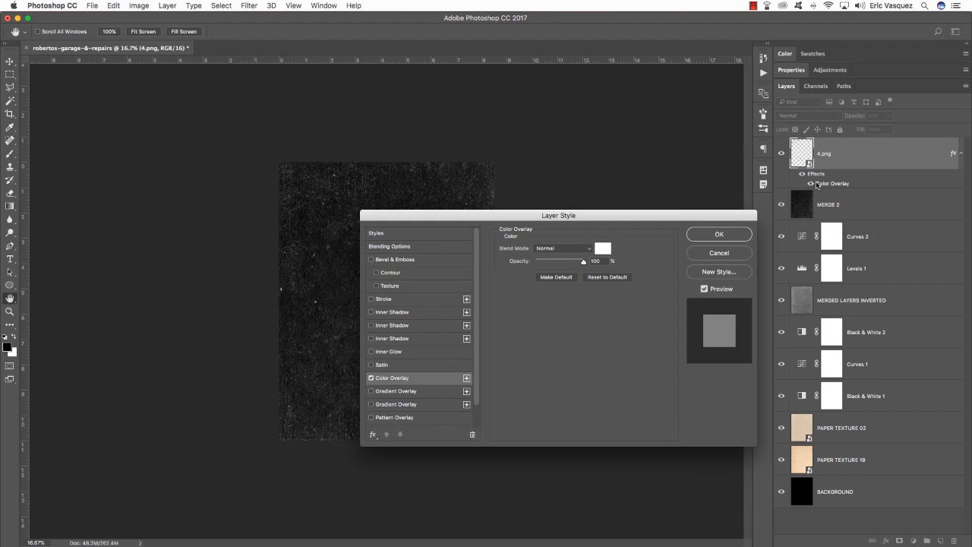
pyautogui.click(722, 234)
# Step: Compare the page with and without the 4.png texture, and collapse that layer's effects list
pyautogui.click(782, 154)
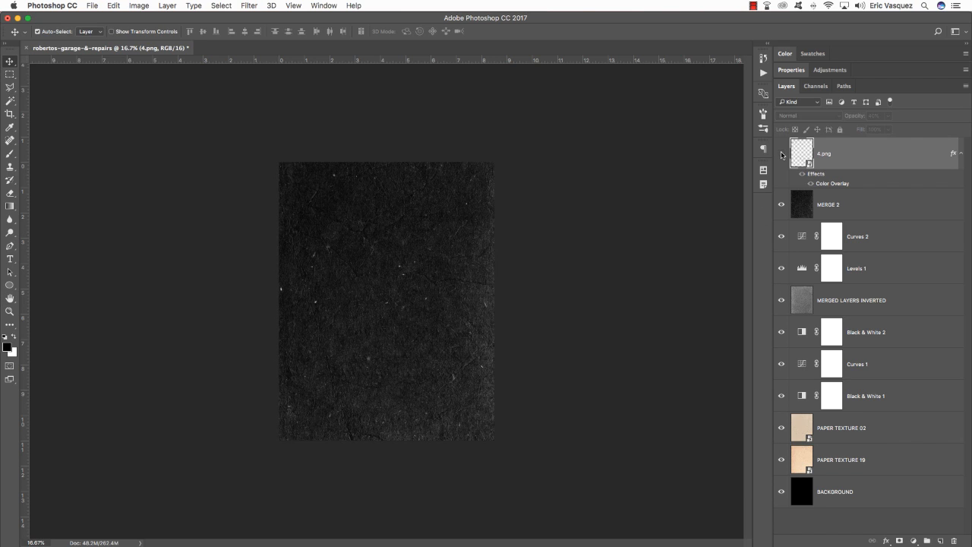
pyautogui.click(782, 153)
pyautogui.click(782, 153)
pyautogui.click(782, 154)
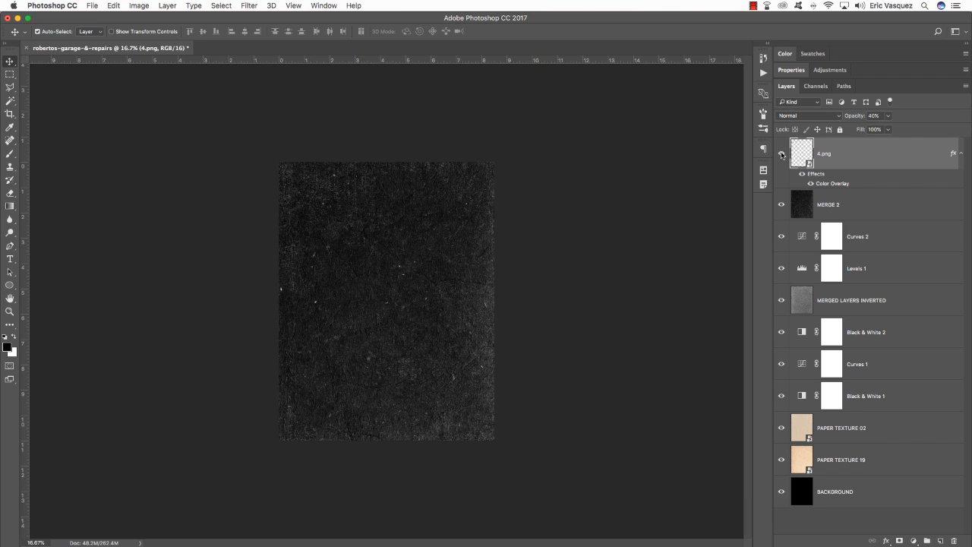
pyautogui.click(962, 154)
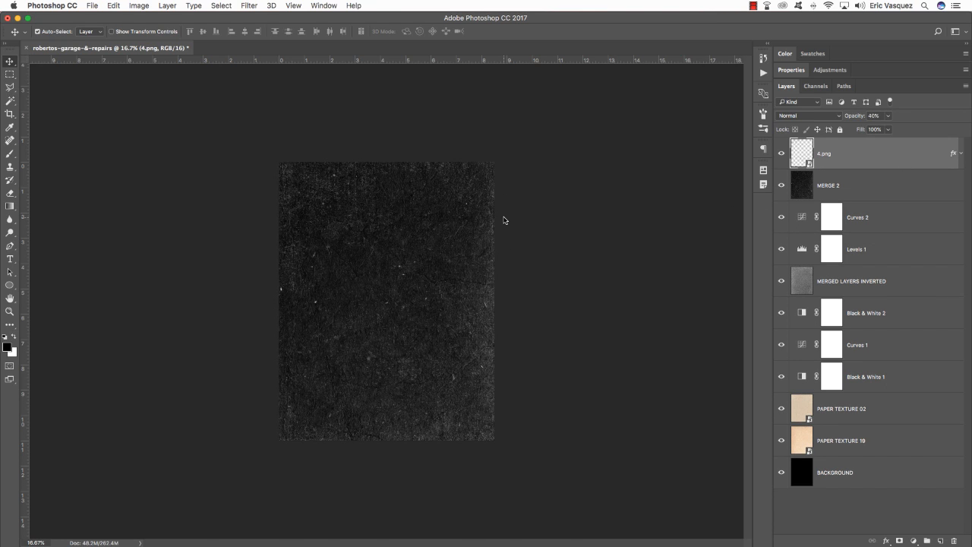
# Step: Group all the layers from 4.png down to BACKGROUND, name the group BACKGROUND, and save the document as robertos-garage-&-repairs.psd
pyautogui.press('super+equal')
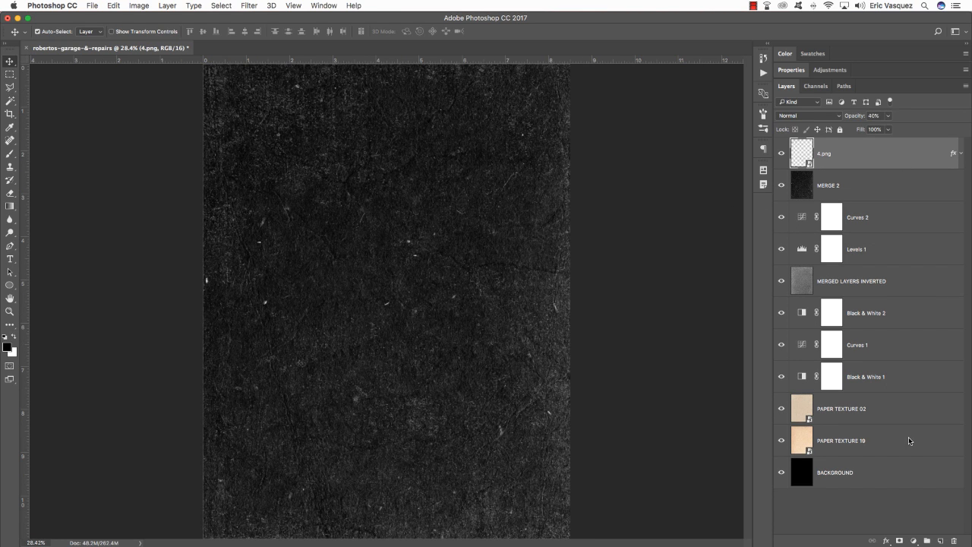
pyautogui.keyDown('shift'); pyautogui.click(933, 471); pyautogui.keyUp('shift')
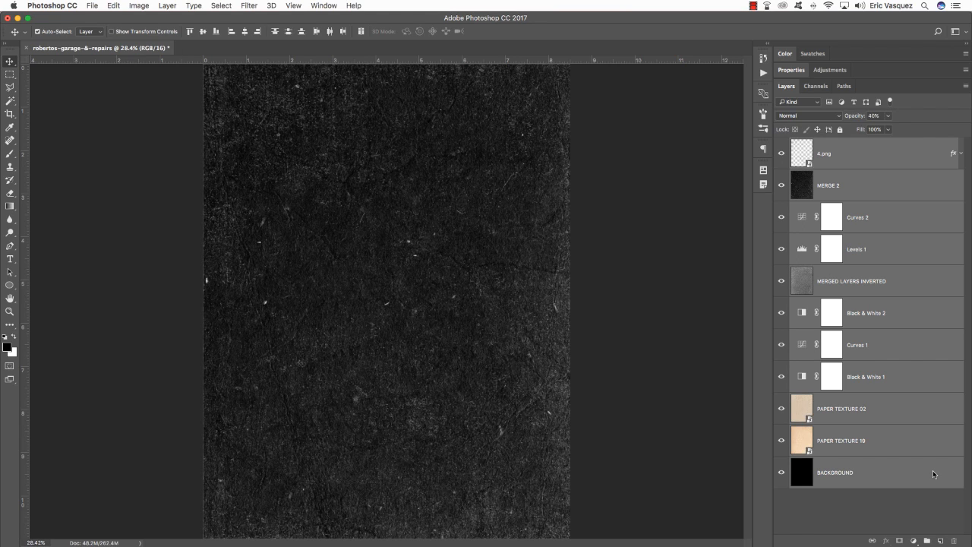
pyautogui.click(927, 541)
pyautogui.doubleClick(823, 144)
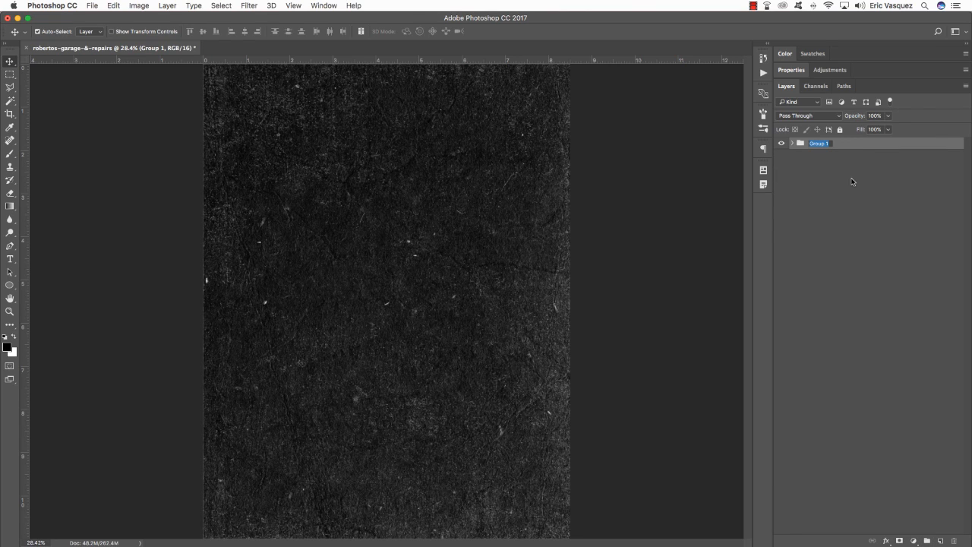
pyautogui.write('BACKGROUND')
pyautogui.press('Return')
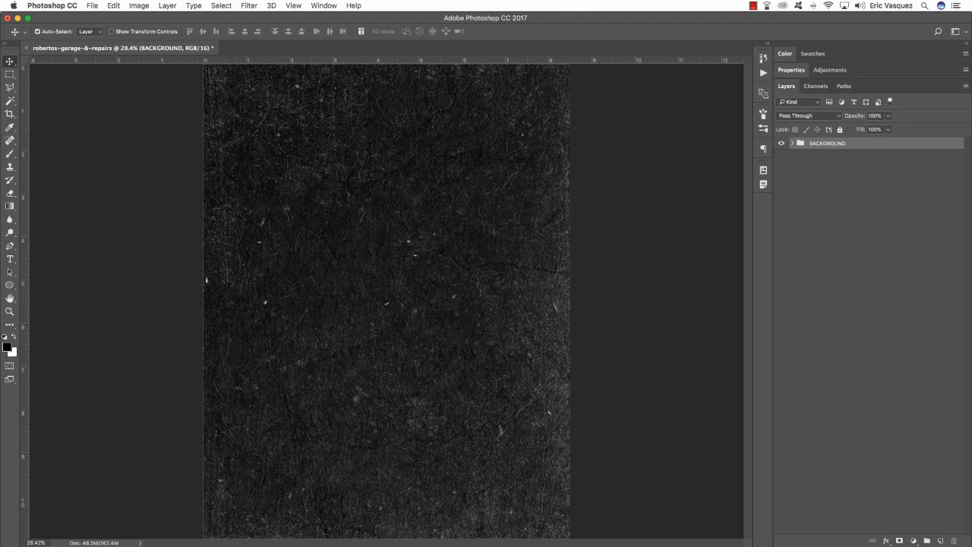
pyautogui.press('super+s')
# Step: Add a new layer and draw a circle about 2018 px wide with no fill and a 1 px black stroke, horizontally centered on the page
pyautogui.click(941, 541)
pyautogui.press('u')
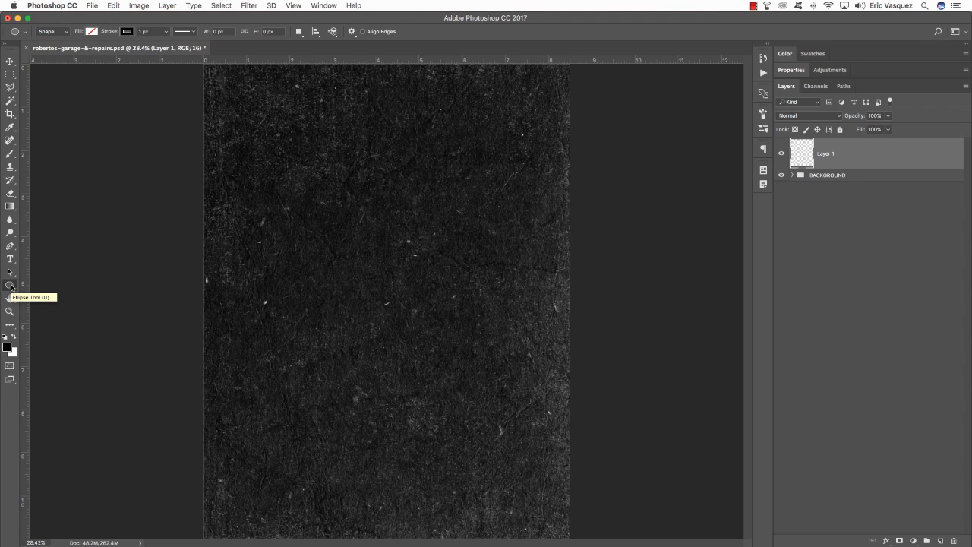
pyautogui.hotkey('shift', 'u')
pyautogui.hotkey('shift', 'u')
pyautogui.hotkey('shift', 'u')
pyautogui.hotkey('shift', 'u')
pyautogui.hotkey('shift', 'u')
pyautogui.hotkey('shift', 'u')
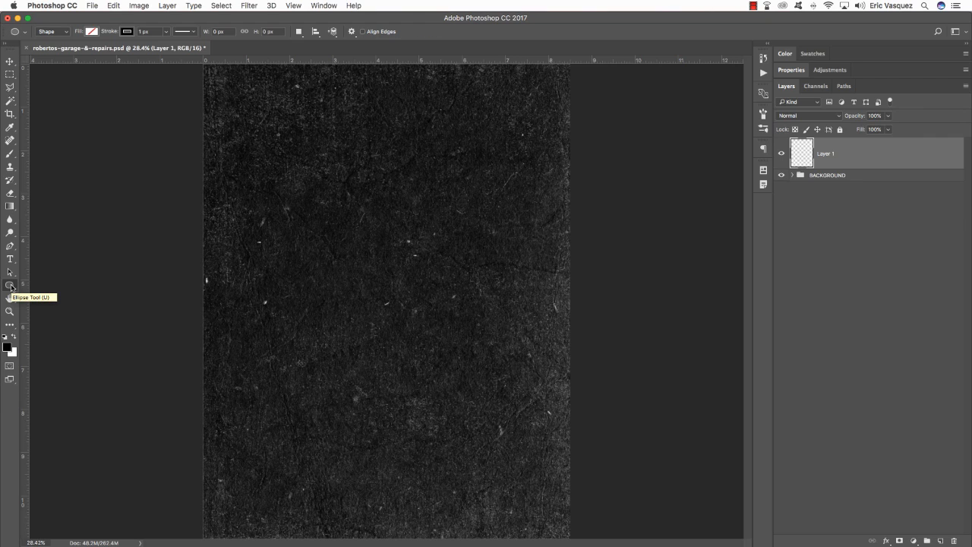
pyautogui.click(92, 31)
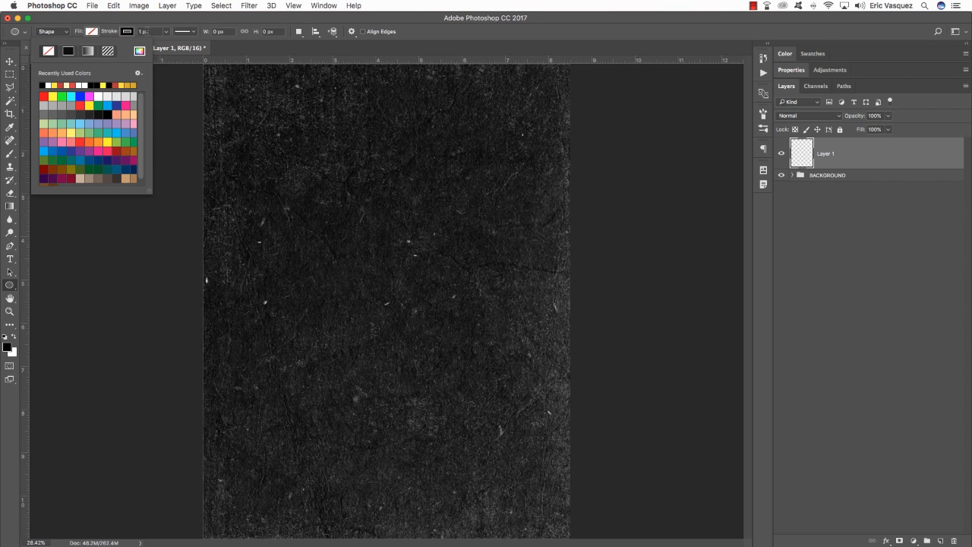
pyautogui.click(141, 28)
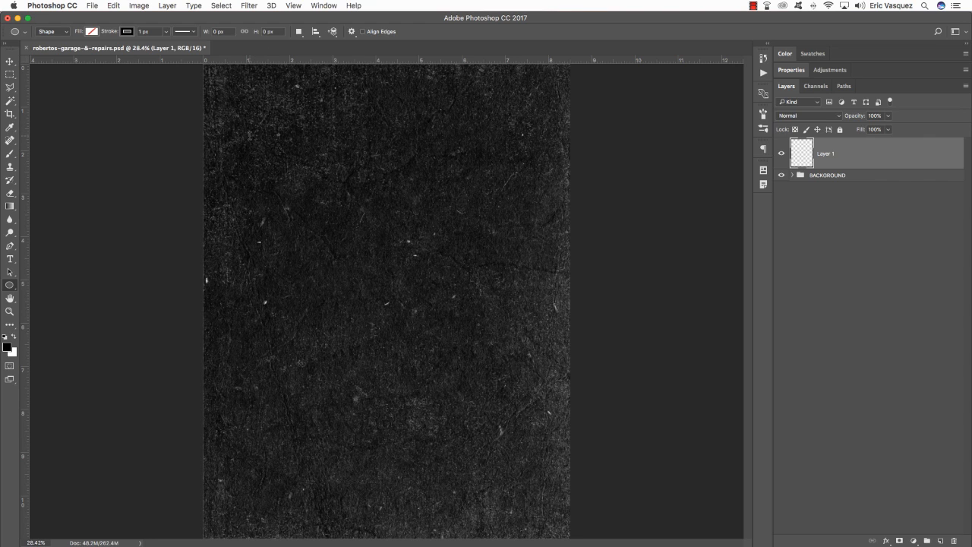
pyautogui.moveTo(242, 131); pyautogui.dragTo(533, 513)
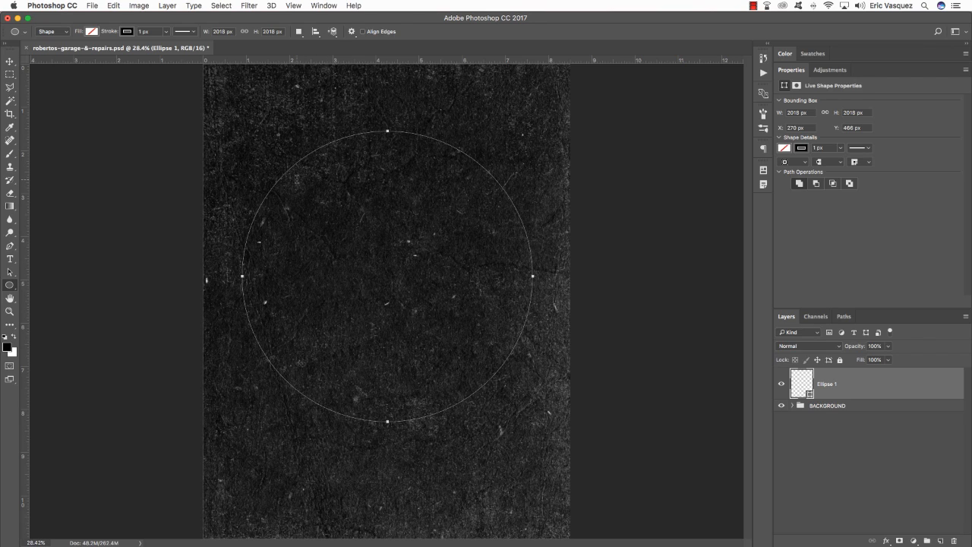
# Step: Start type on the circle's path and enter a short run of vertical bar characters (|)
pyautogui.press('t')
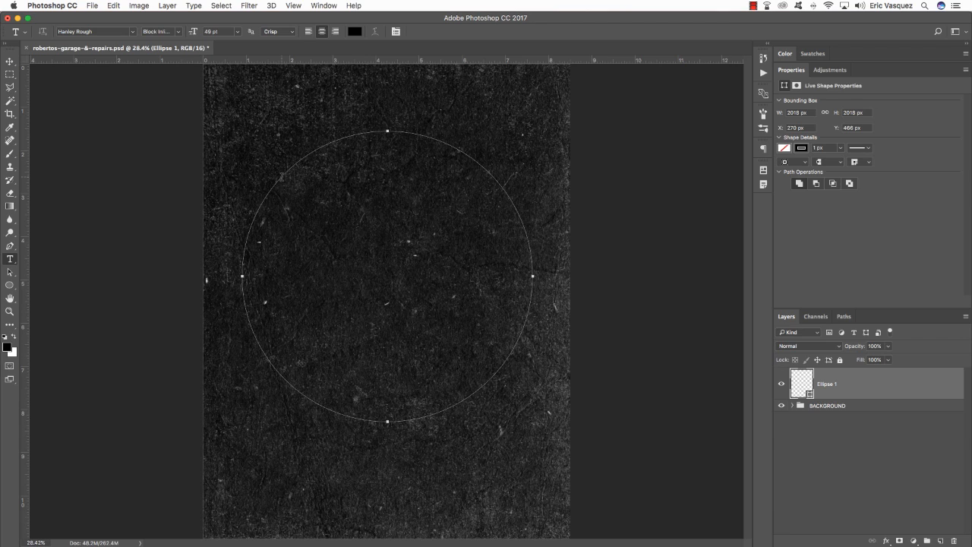
pyautogui.click(493, 375)
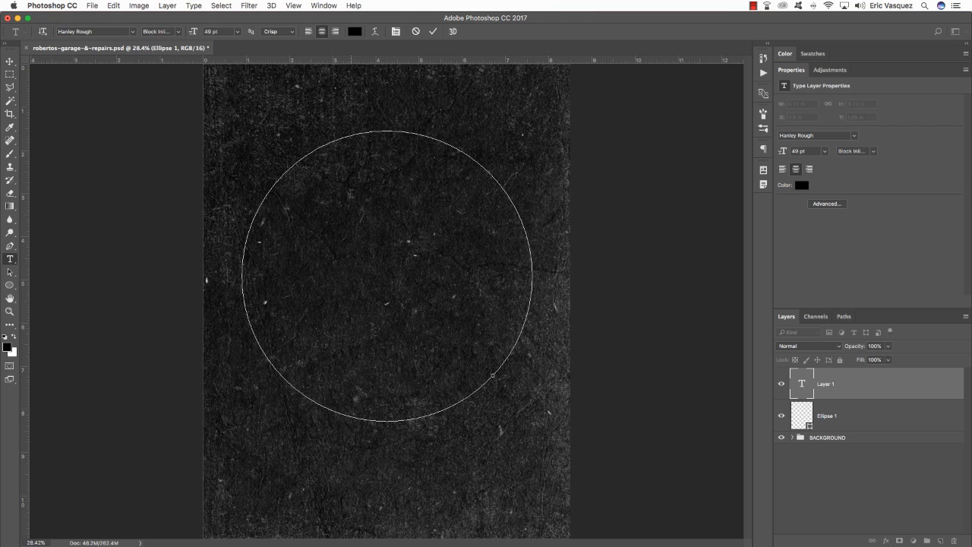
pyautogui.write("ROBERTO'S ")
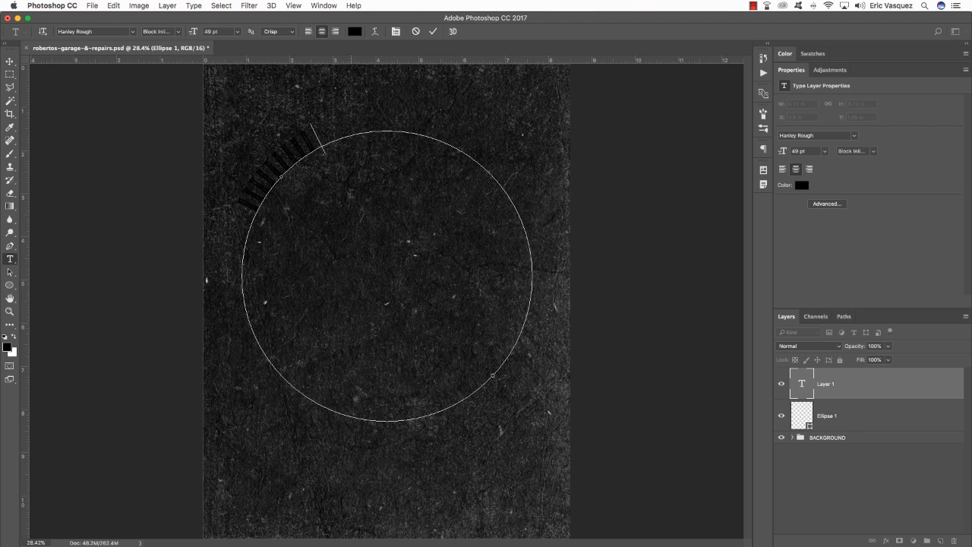
pyautogui.write('GARAGE')
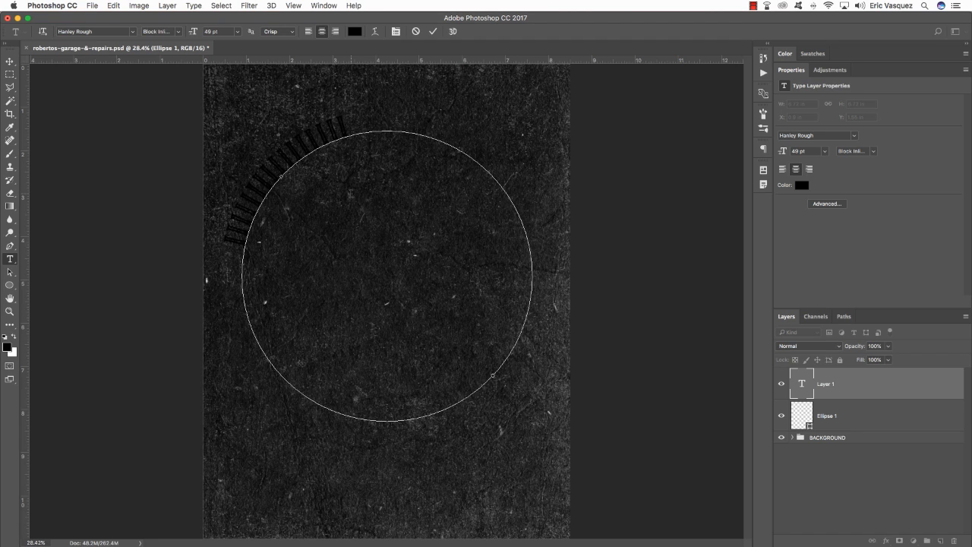
pyautogui.press('super')
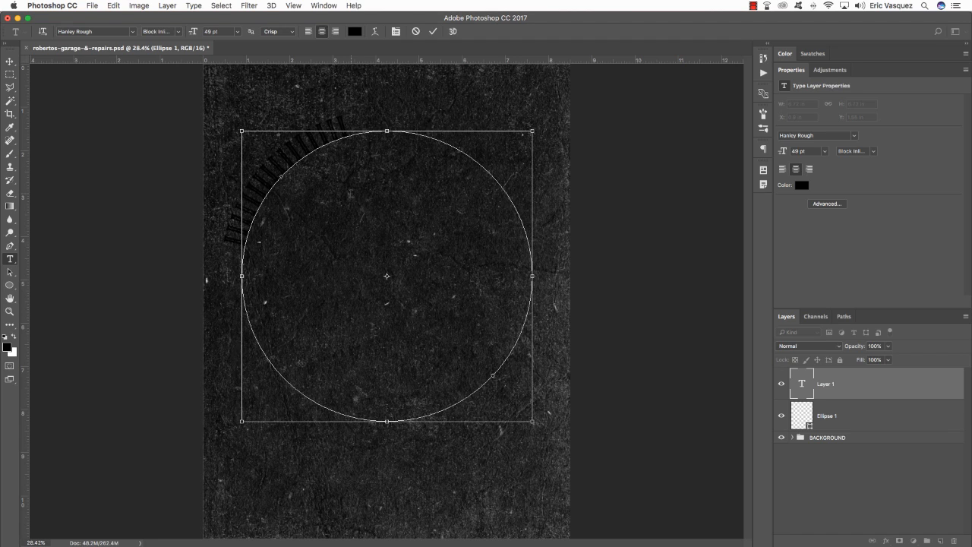
# Step: Make the vertical bar text white and set its font to Myriad Pro Condensed
pyautogui.press('super+a')
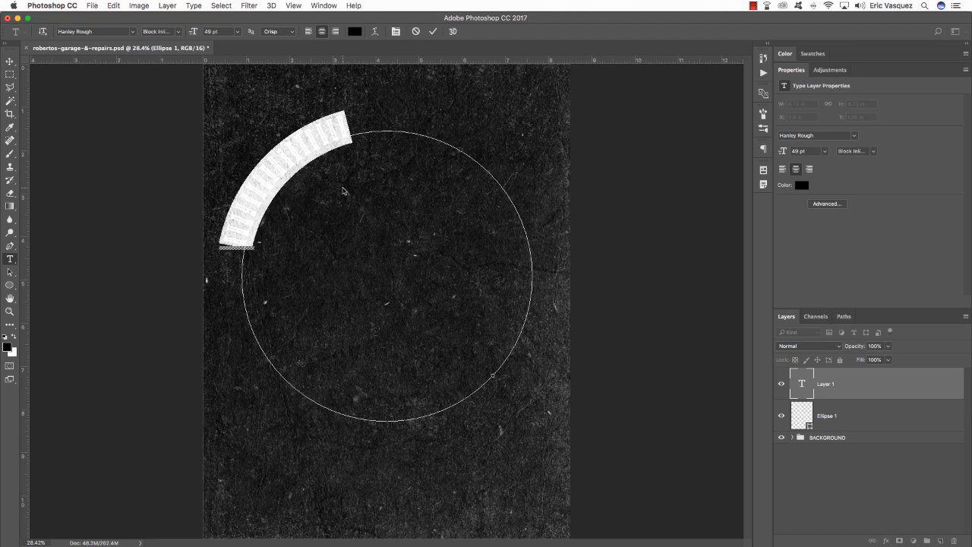
pyautogui.click(13, 338)
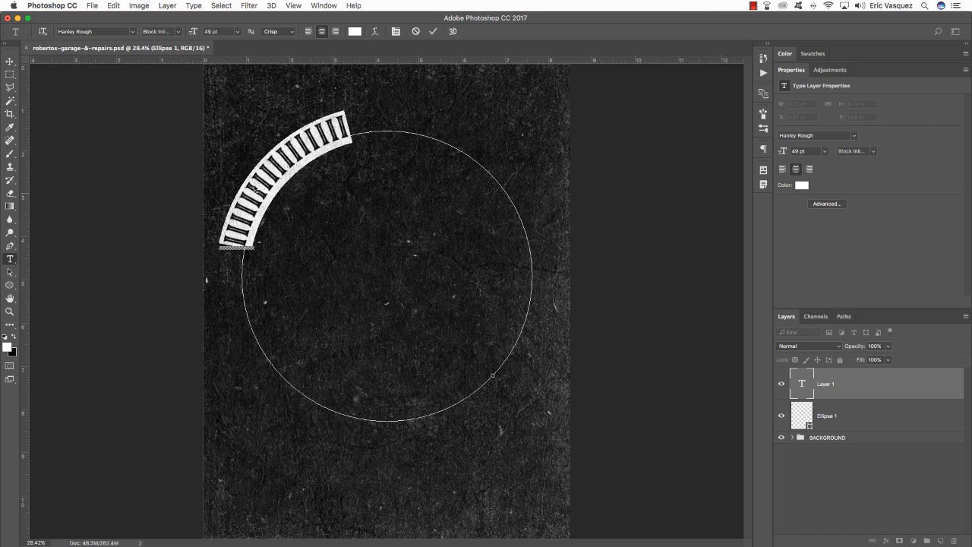
pyautogui.click(115, 32)
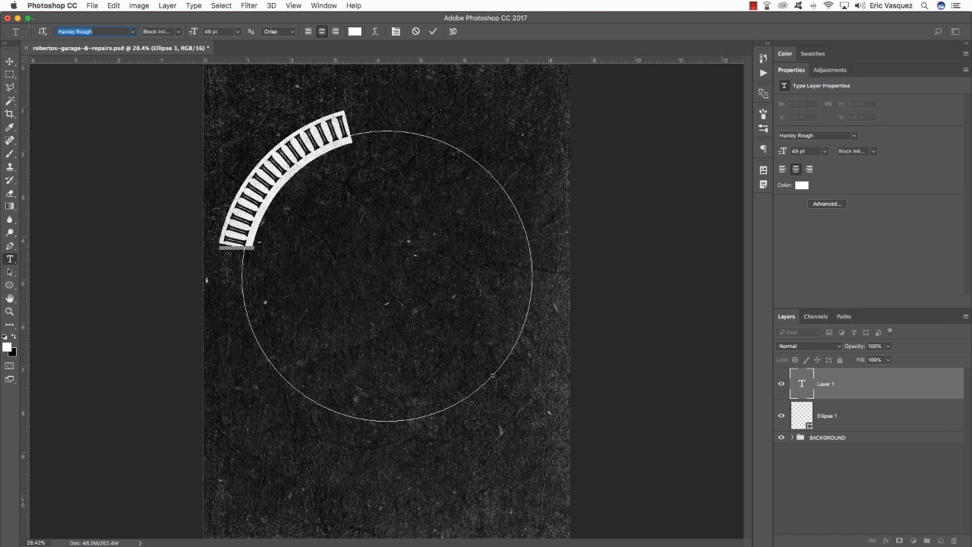
pyautogui.write('myriad')
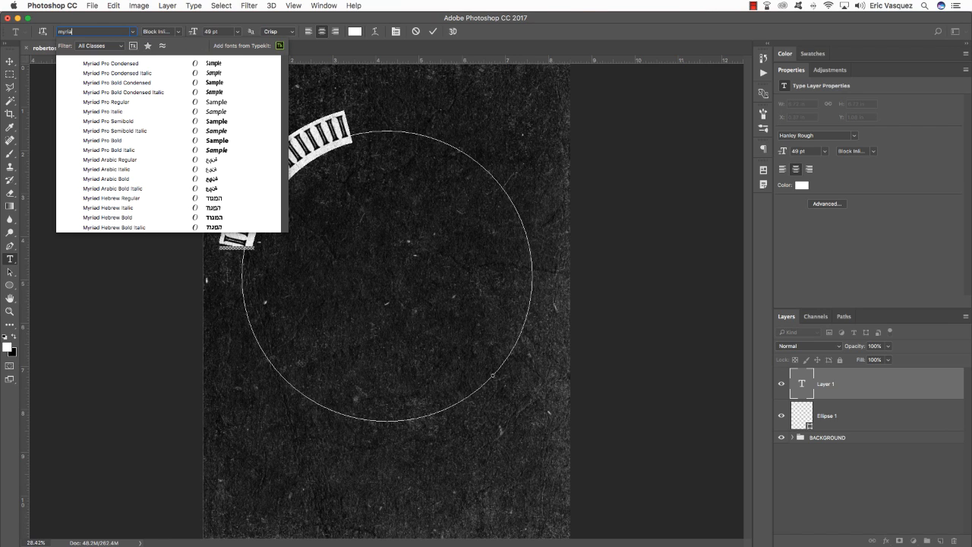
pyautogui.click(107, 64)
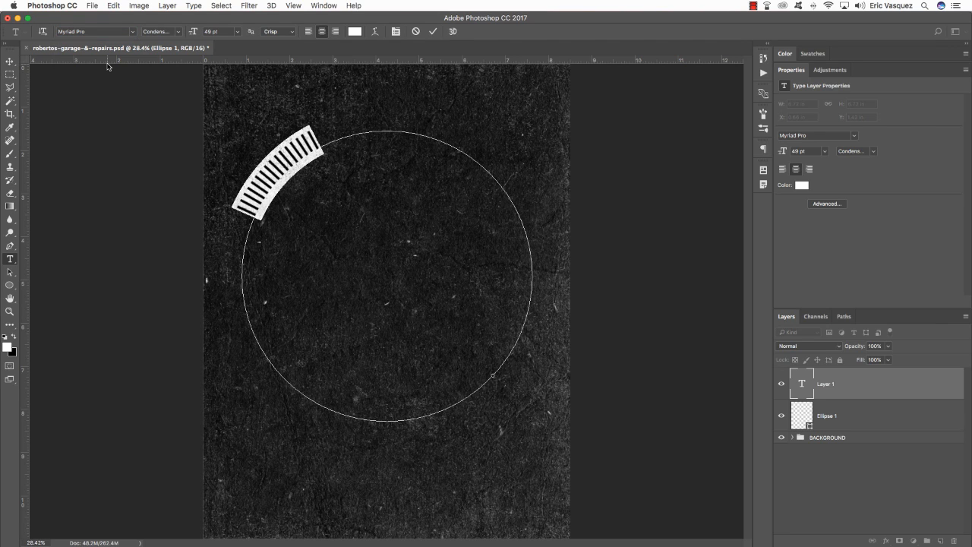
pyautogui.click(314, 149)
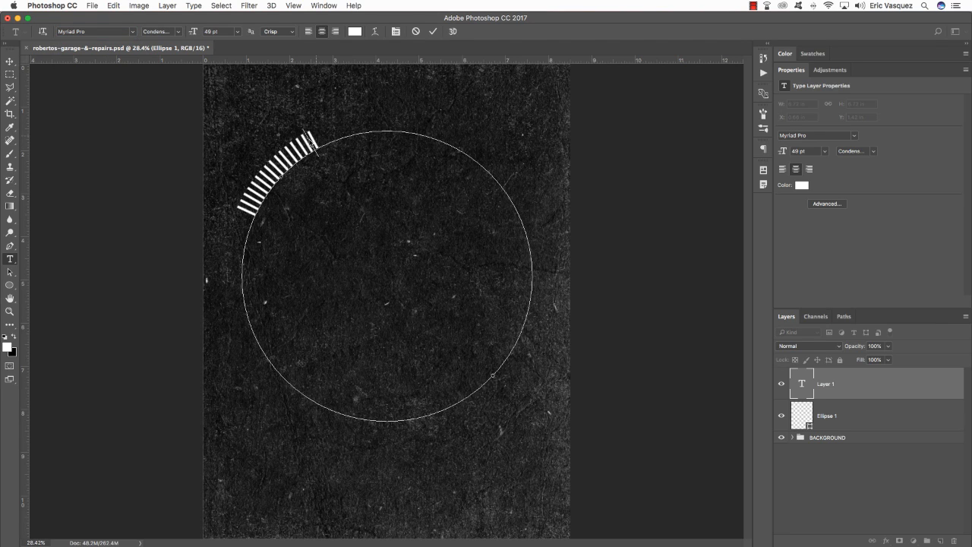
# Step: Extend the path text with more vertical bars until they run around most of the circle
pyautogui.moveTo(325, 142); pyautogui.dragTo(213, 239)
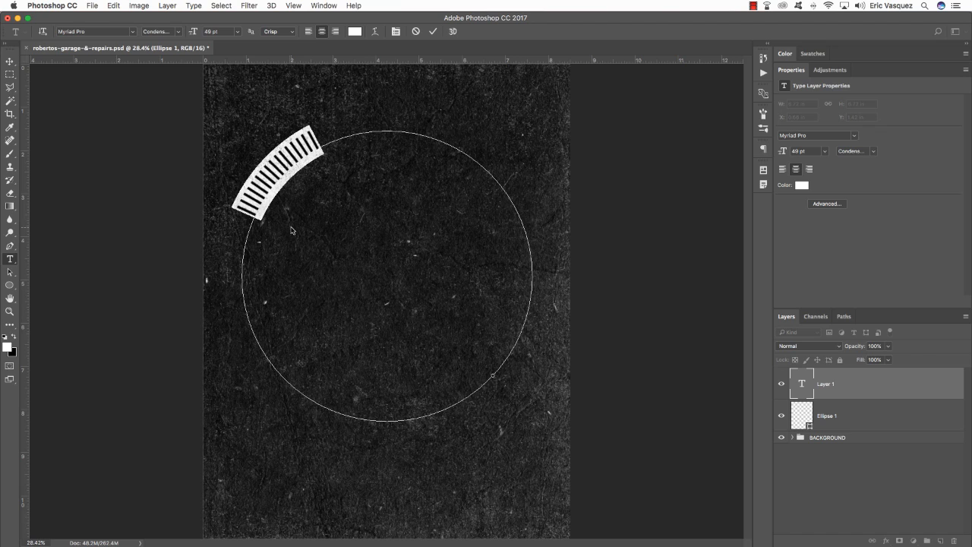
pyautogui.press('Right')
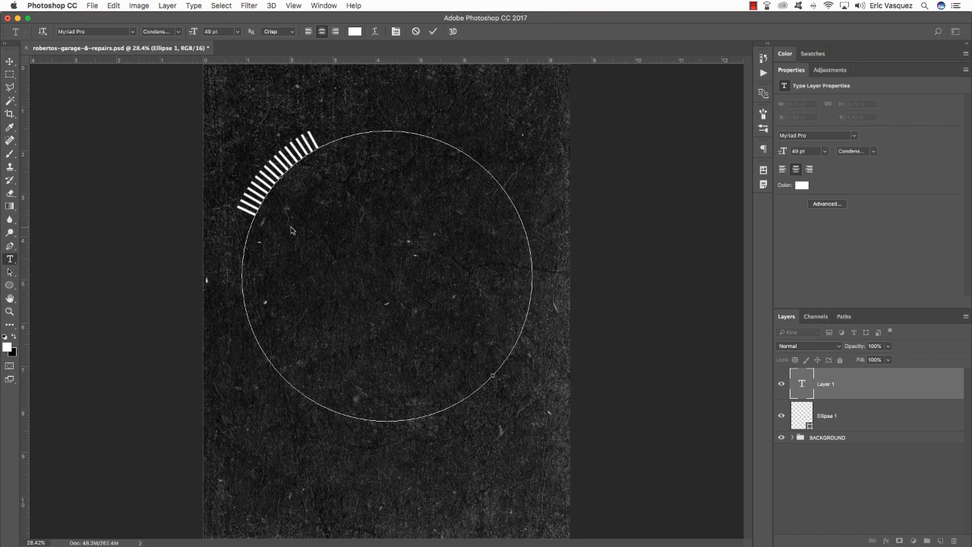
pyautogui.write('||||||||||||||||||||||||||||||||||||||||||||||||')
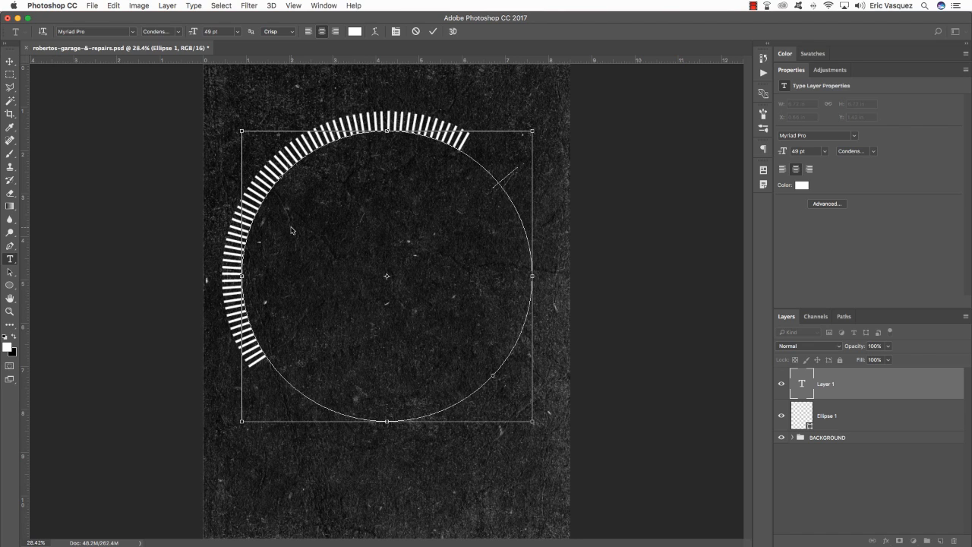
pyautogui.write('||||||||||||||||||||||||||||||||||||||||||||||||||||||||||||||||||||||||||')
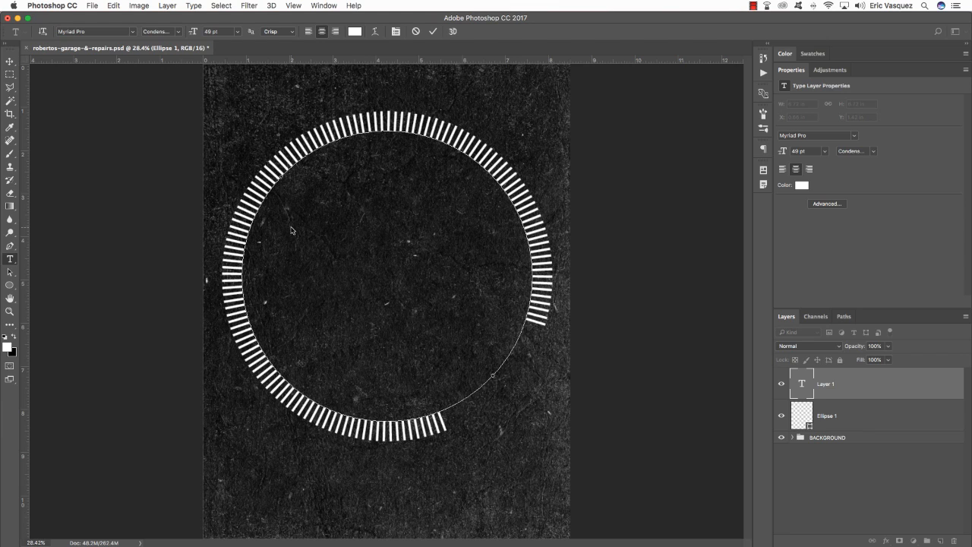
pyautogui.write('||')
# Step: Increase the tracking of all the vertical bars until they spread around the whole circle as a closed ring, and commit the text
pyautogui.hotkey('ctrl', 'a')
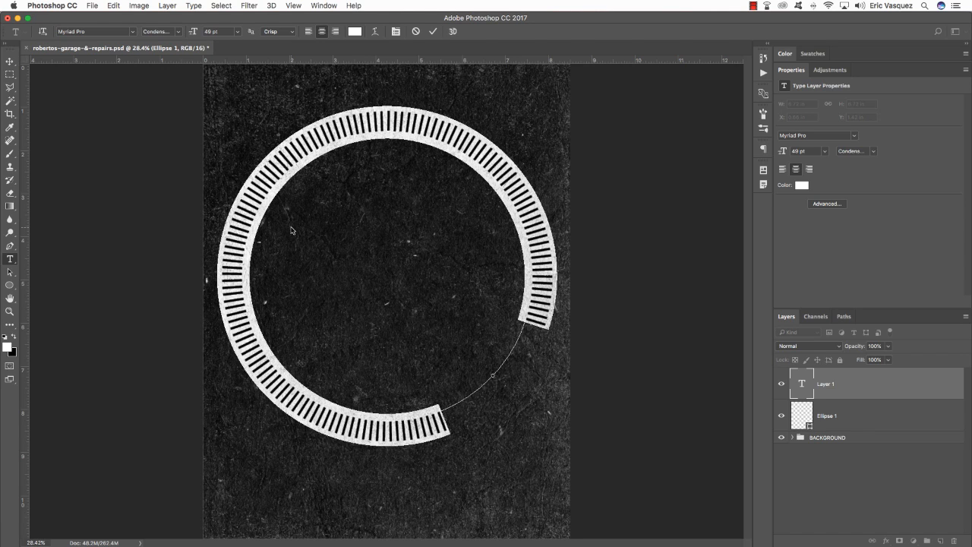
pyautogui.write('||||||||||||||||||||||||')
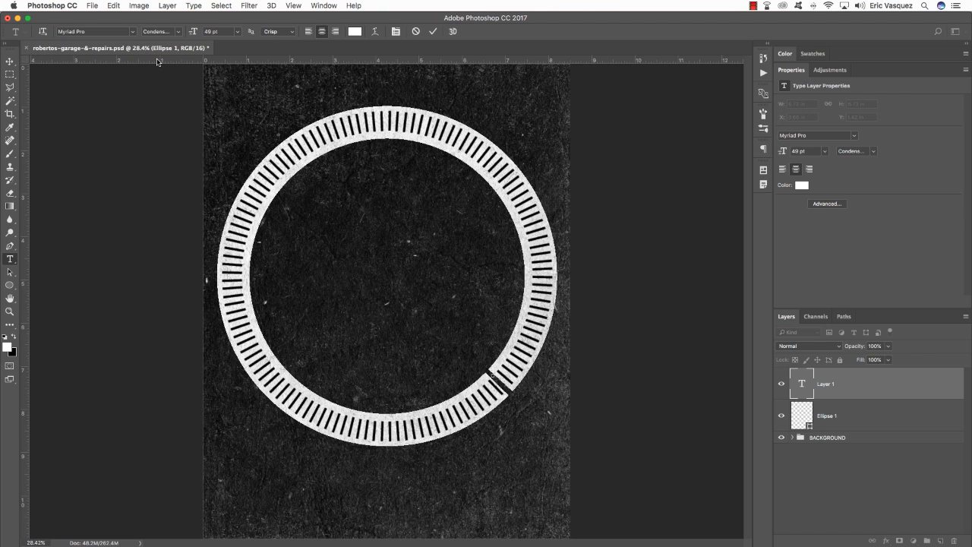
pyautogui.write('||')
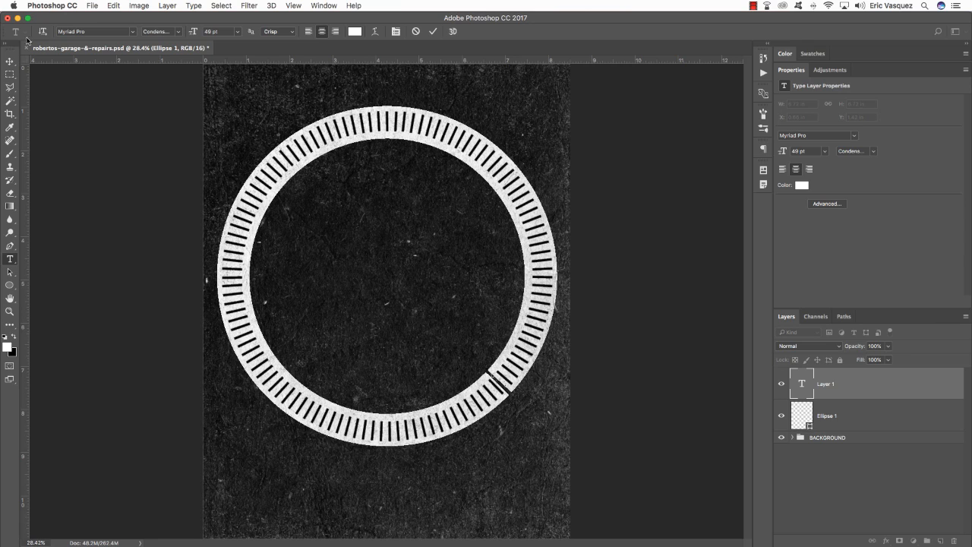
pyautogui.click(12, 62)
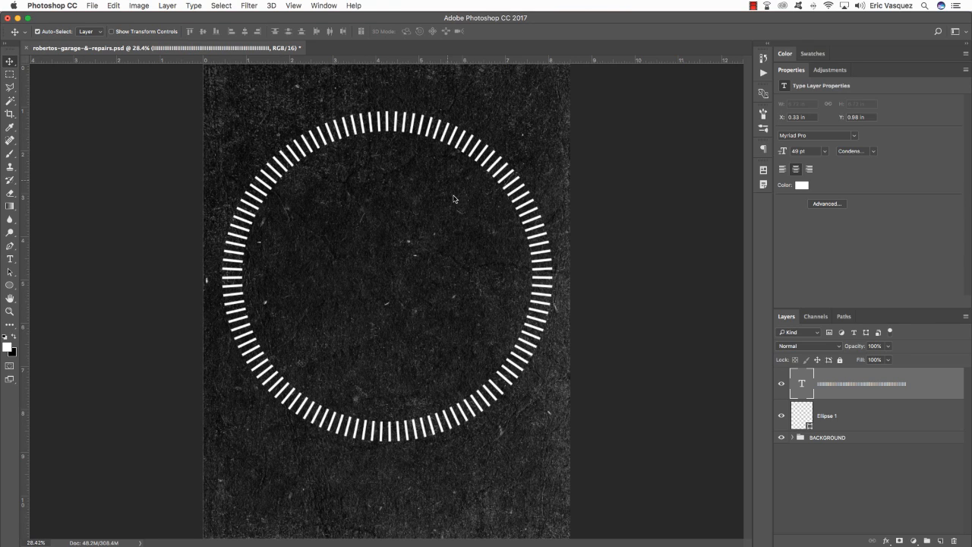
pyautogui.press('super+t')
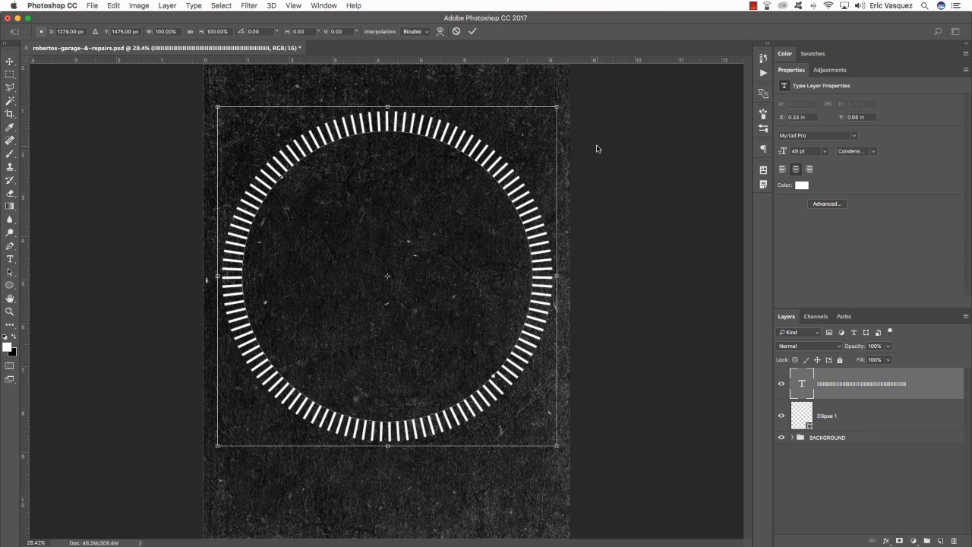
pyautogui.press('Return')
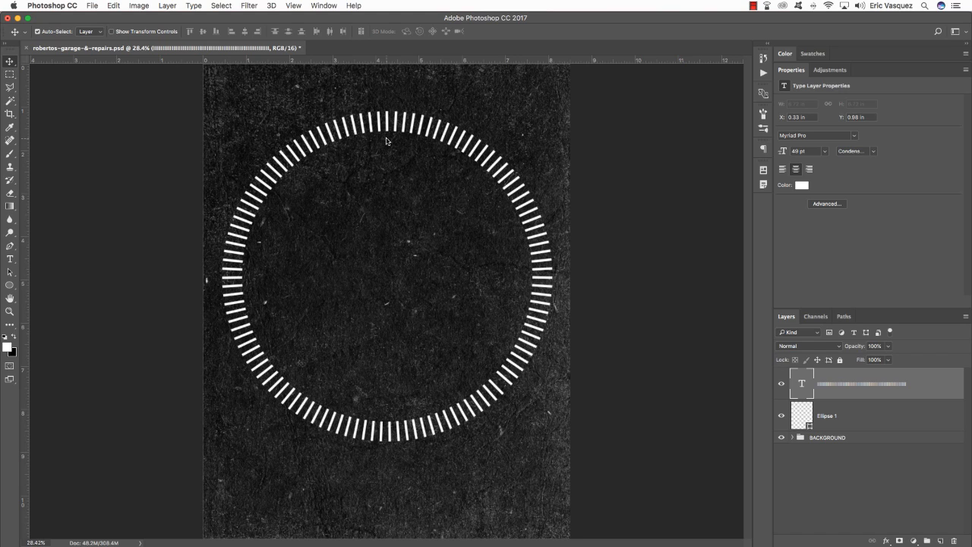
# Step: Apply a Color Overlay of fff6b7 to the ring of vertical bars and collapse the layer's effects list
pyautogui.doubleClick(956, 381)
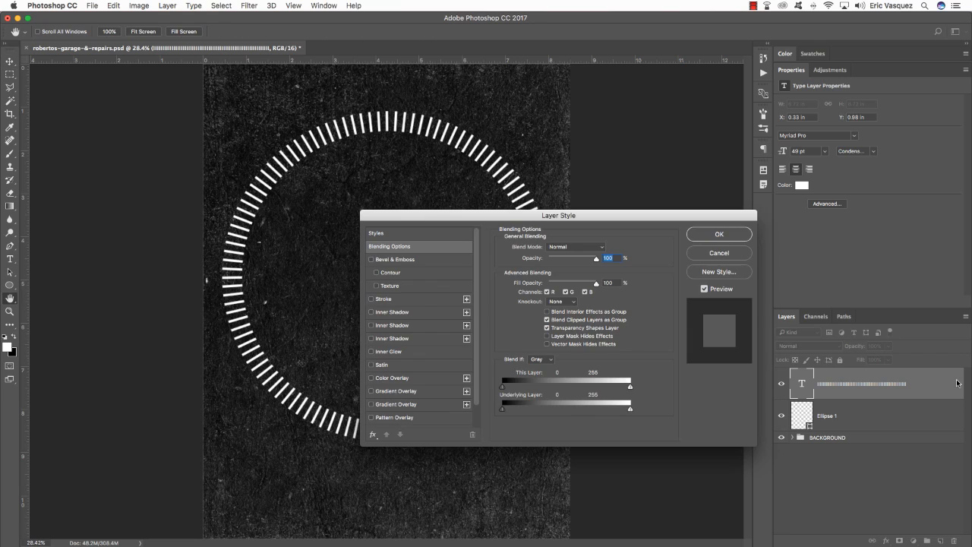
pyautogui.click(403, 378)
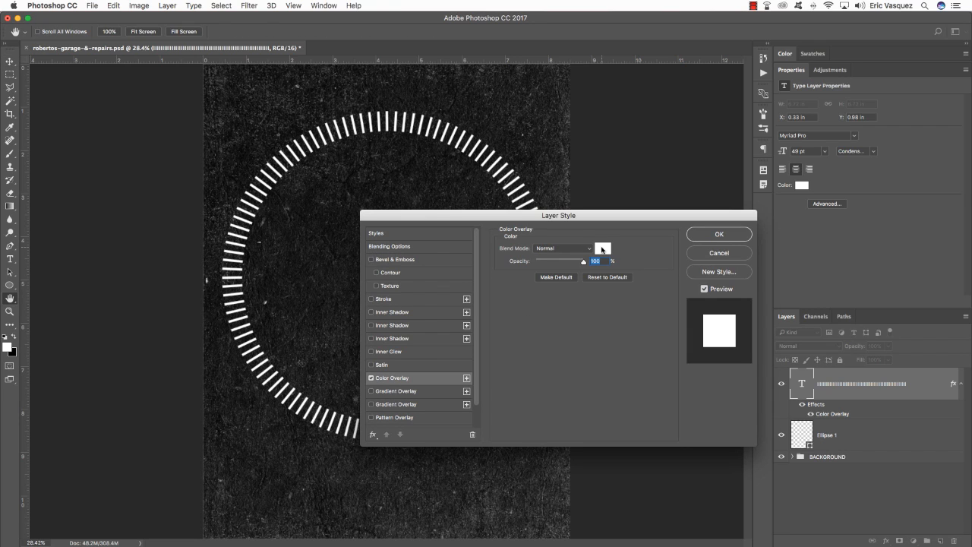
pyautogui.click(602, 248)
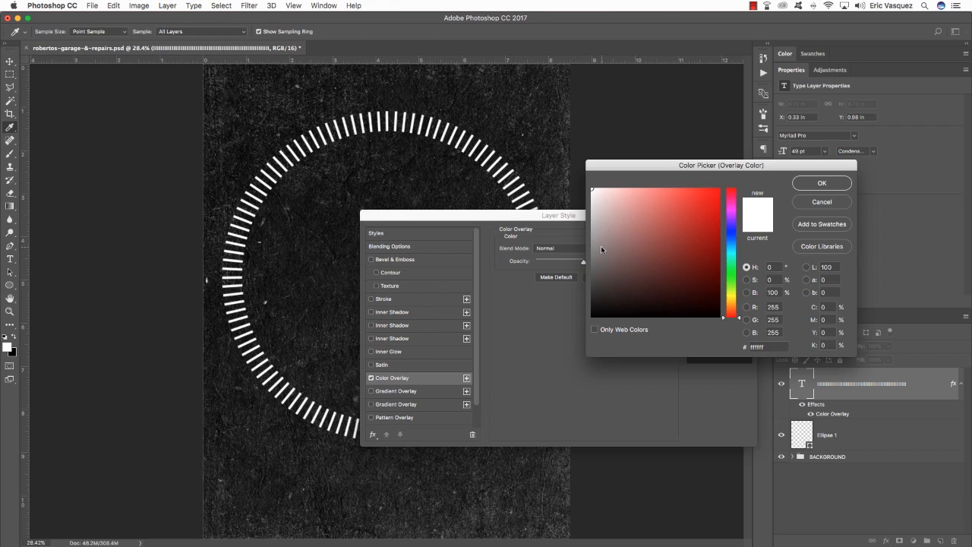
pyautogui.doubleClick(769, 346)
pyautogui.write('00fff6')
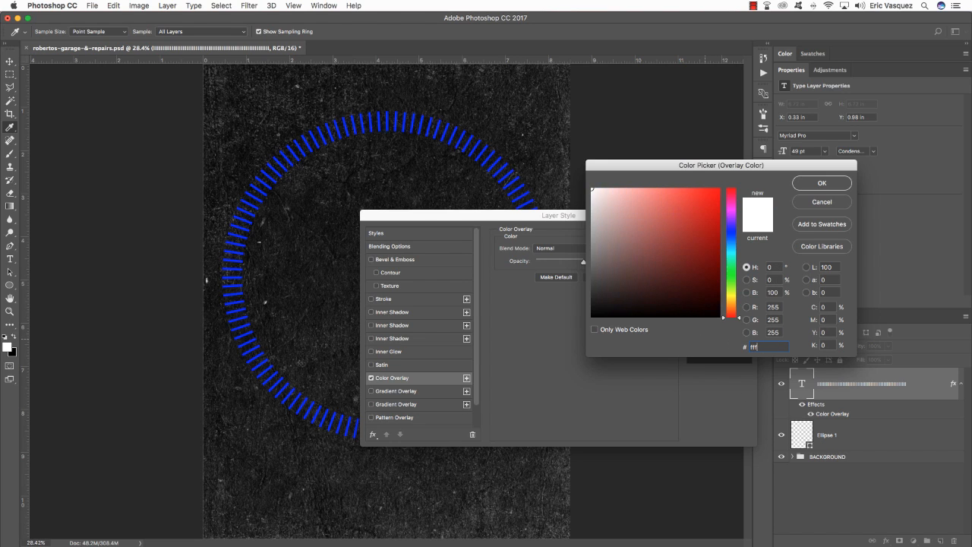
pyautogui.write('b7')
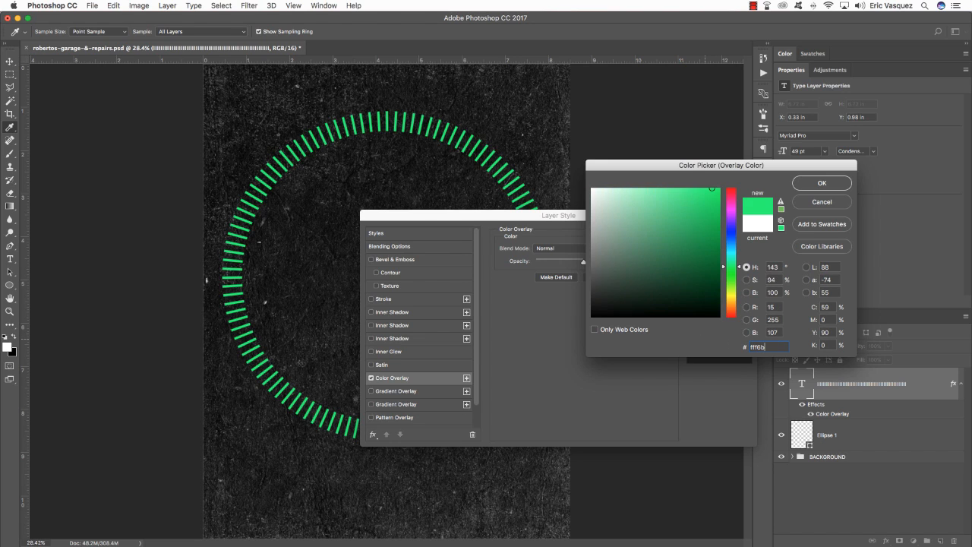
pyautogui.click(821, 185)
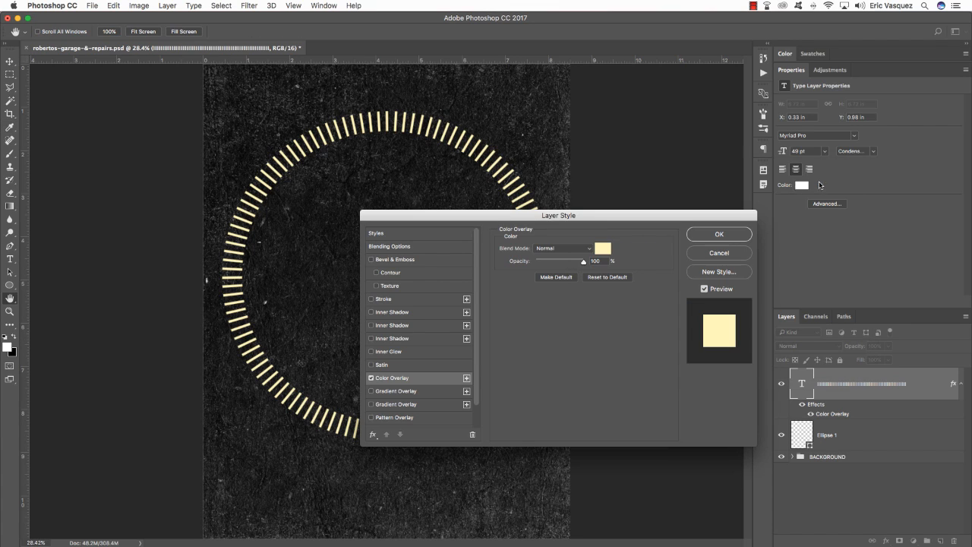
pyautogui.click(718, 234)
pyautogui.click(962, 384)
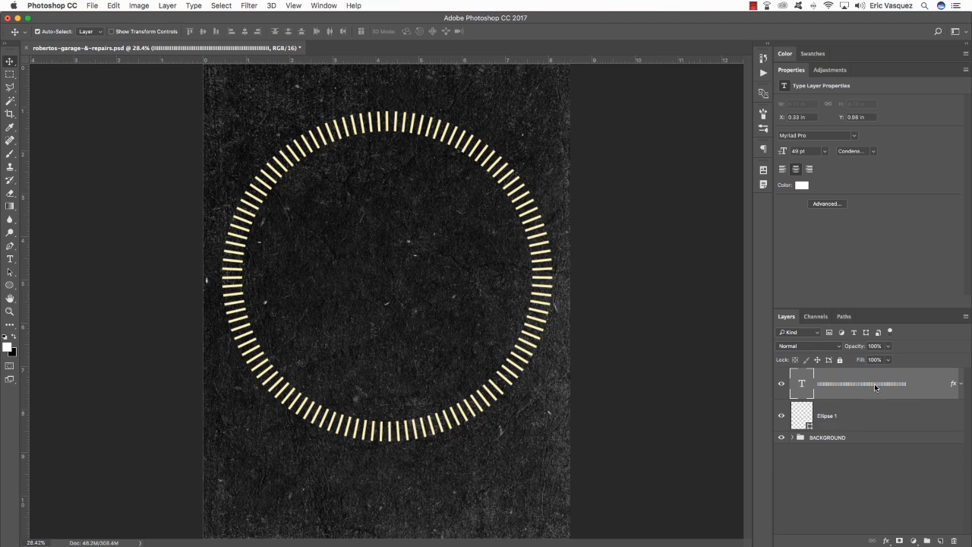
# Step: Duplicate the bar ring layer and add an 8 px outside Stroke at 100% opacity to the copy
pyautogui.press('super+j')
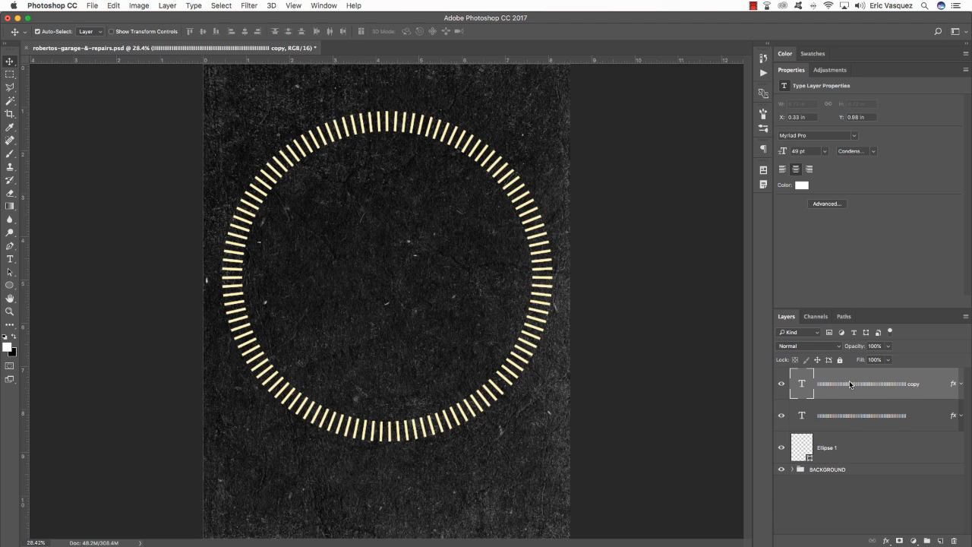
pyautogui.doubleClick(952, 386)
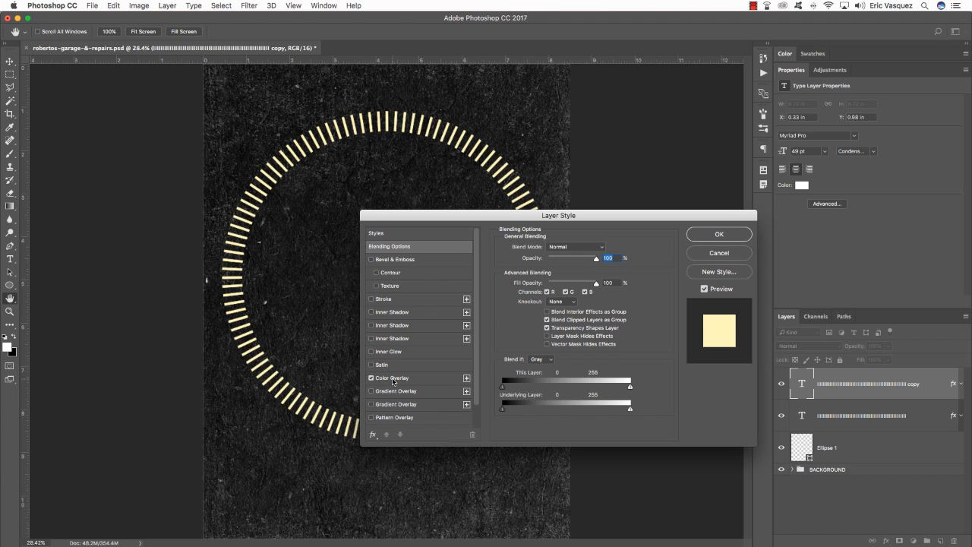
pyautogui.click(384, 300)
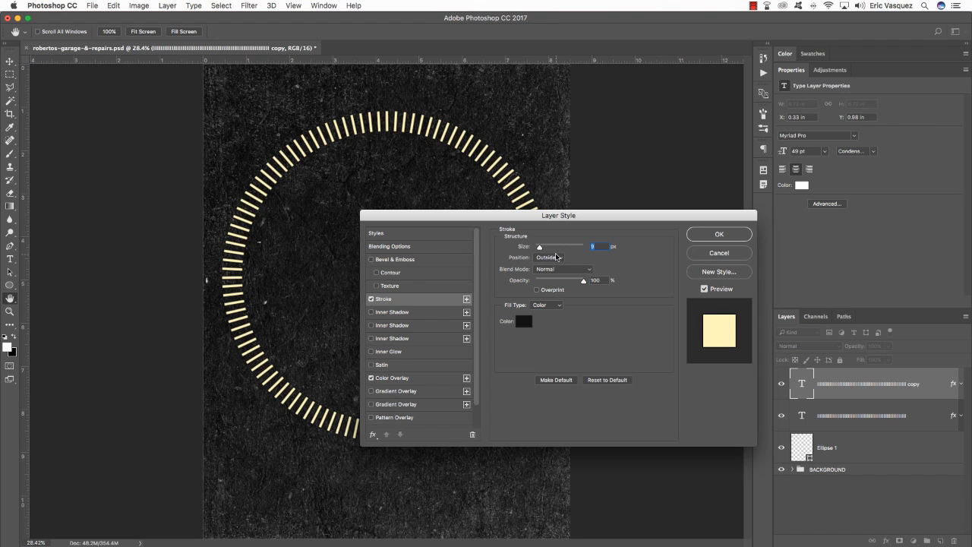
pyautogui.write('8')
pyautogui.moveTo(589, 281); pyautogui.dragTo(606, 282)
# Step: Set the copied ring's stroke color to fff6b7 and apply the layer style
pyautogui.click(528, 322)
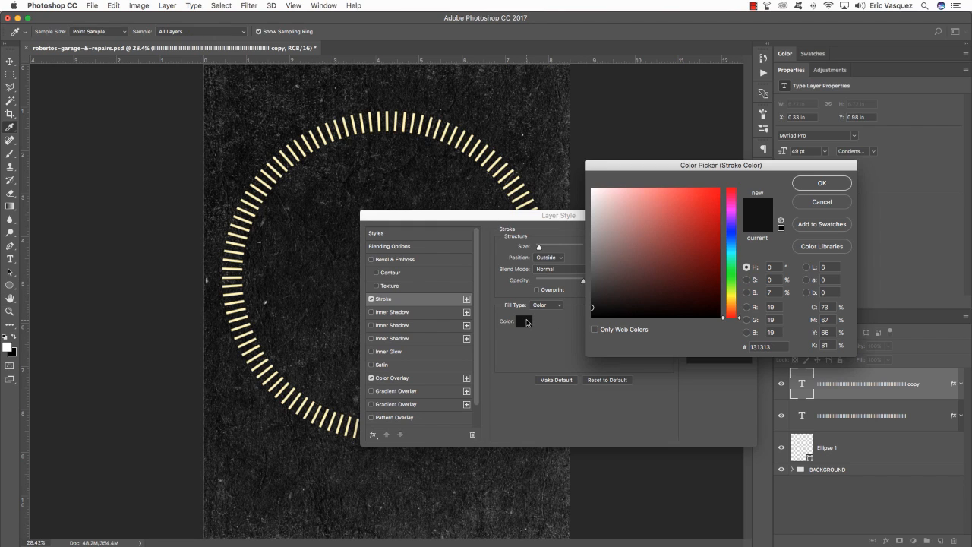
pyautogui.moveTo(772, 349); pyautogui.dragTo(700, 348)
pyautogui.write('fff')
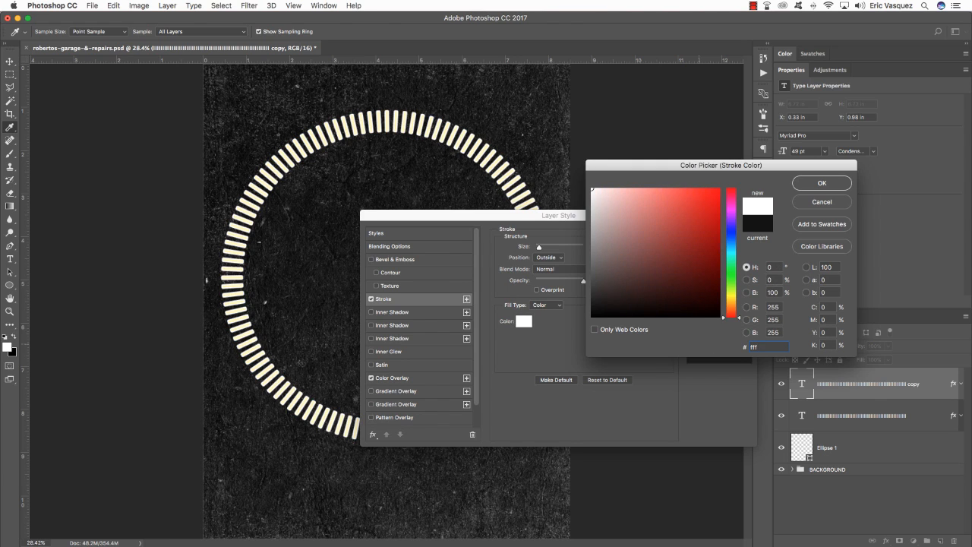
pyautogui.write('6b7')
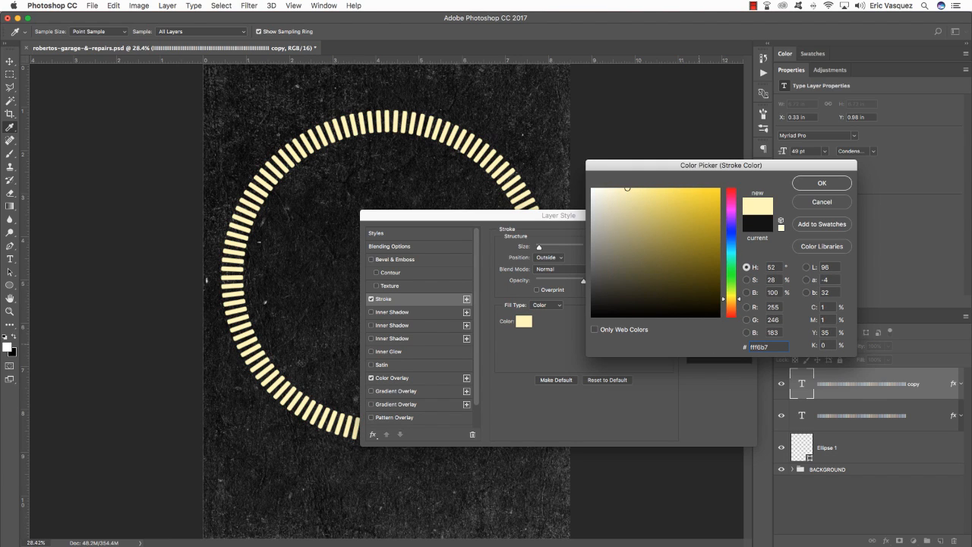
pyautogui.click(808, 186)
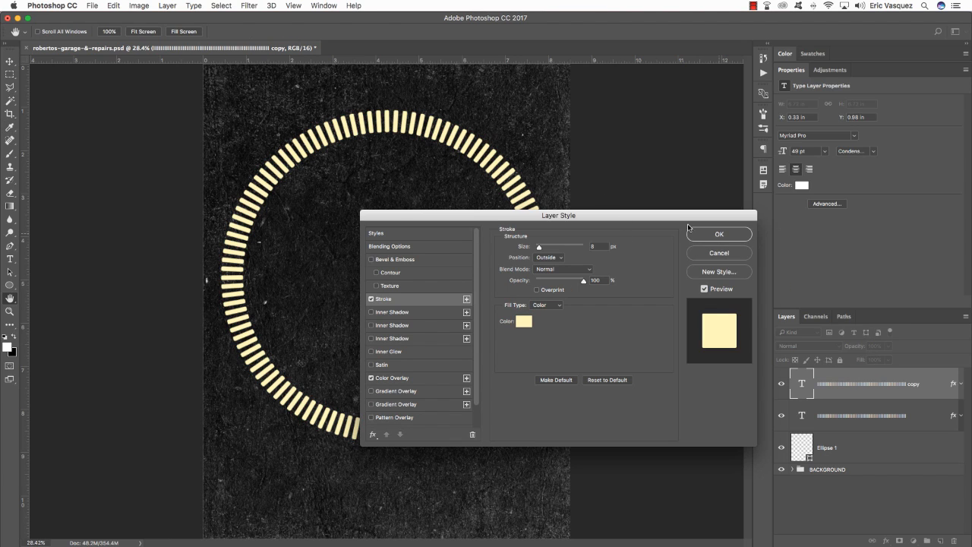
pyautogui.click(690, 230)
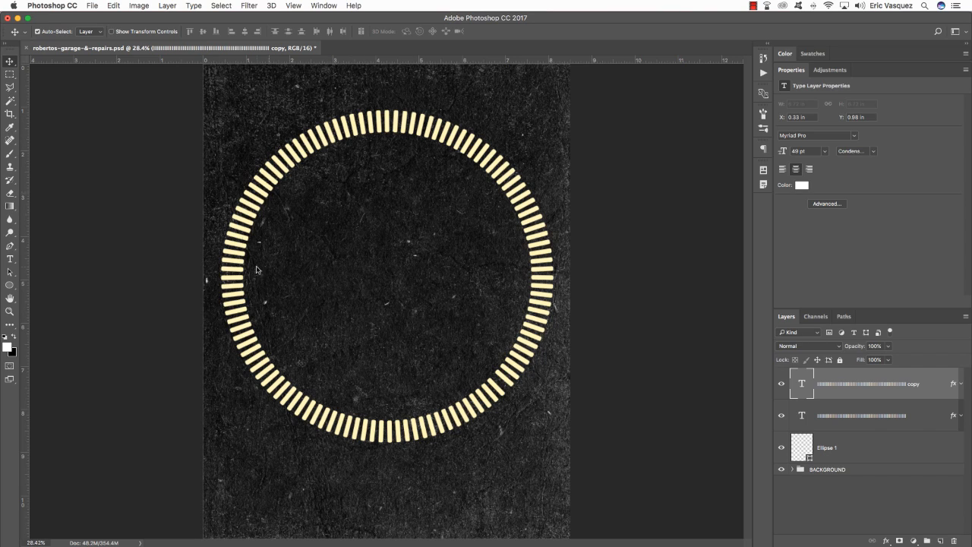
# Step: Hide the thicker ring copy with a black layer mask, then paint white on the mask to reveal the top center bar
pyautogui.keyDown('alt'); pyautogui.click(900, 540); pyautogui.keyUp('alt')
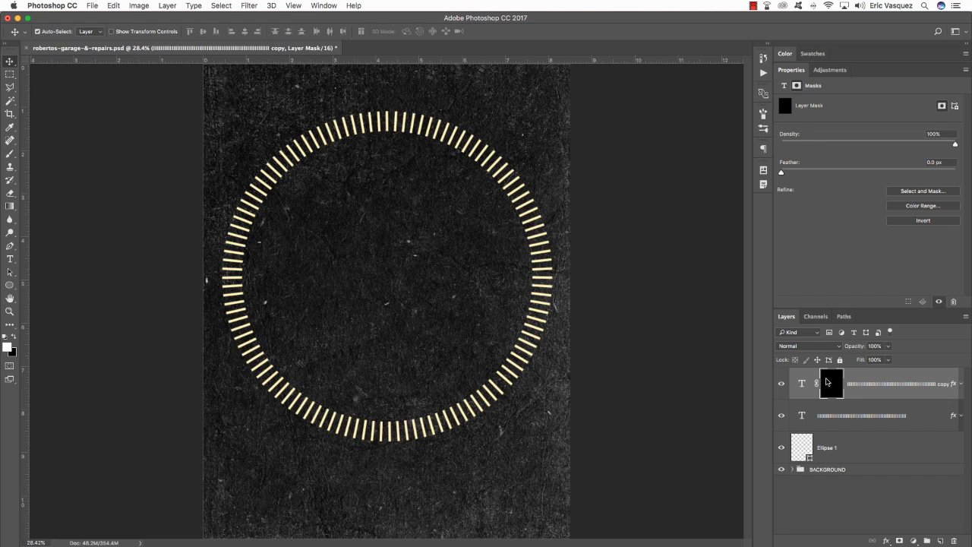
pyautogui.press('b')
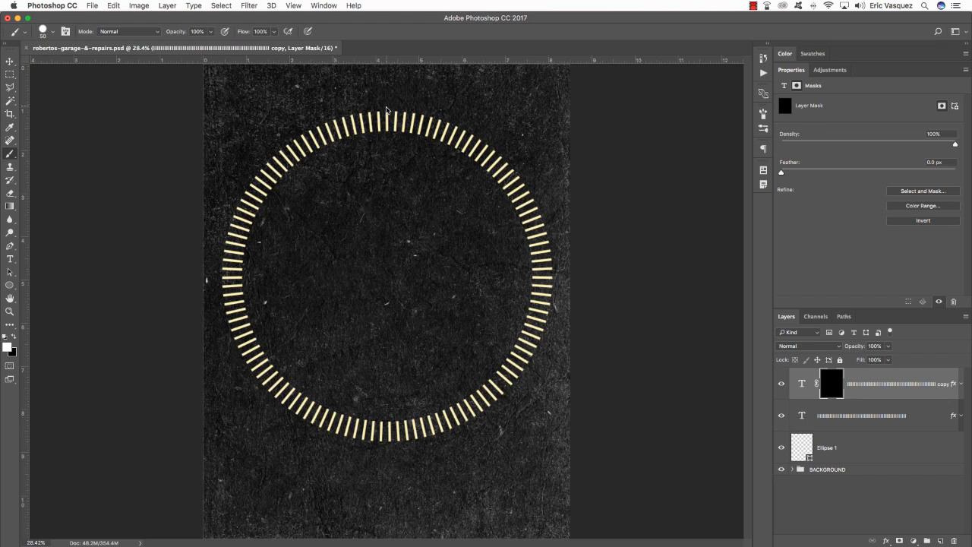
pyautogui.moveTo(386, 110); pyautogui.dragTo(387, 131)
# Step: Using a temporary horizontal guide near 2.8 in, reveal one thick bar at the ring's upper left and upper right, then remove the guide
pyautogui.moveTo(427, 61); pyautogui.dragTo(419, 192)
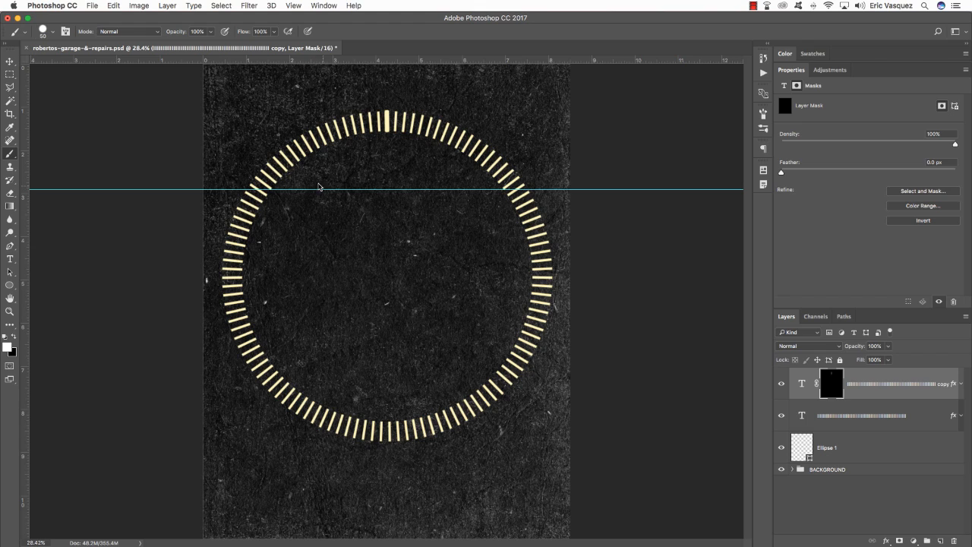
pyautogui.moveTo(266, 170); pyautogui.dragTo(281, 186)
pyautogui.moveTo(517, 168)
pyautogui.mouseDown()
pyautogui.moveTo(490, 186)
pyautogui.moveTo(518, 169)
pyautogui.mouseUp()
pyautogui.press('v')
pyautogui.moveTo(295, 190); pyautogui.dragTo(296, 57)
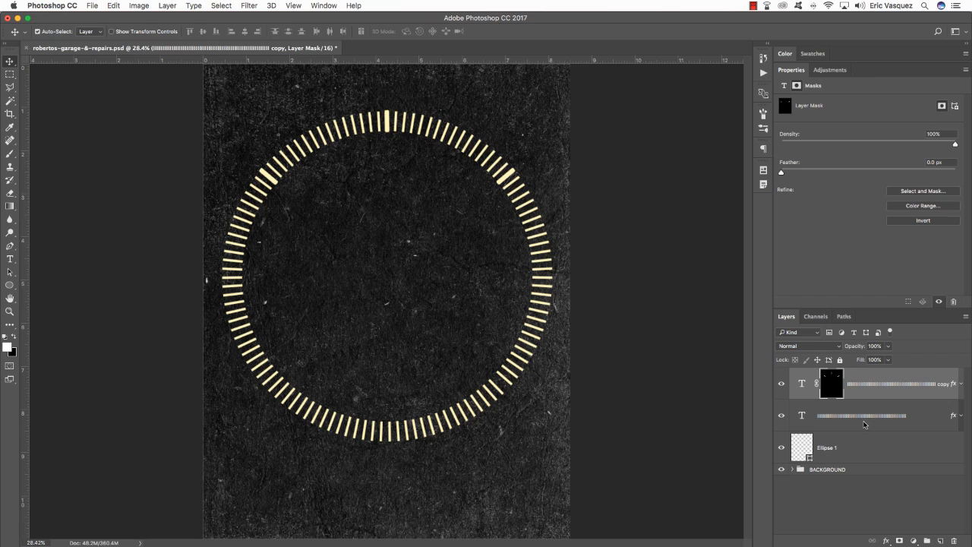
# Step: Create a new empty layer above the ring layers and activate the Type tool
pyautogui.click(942, 540)
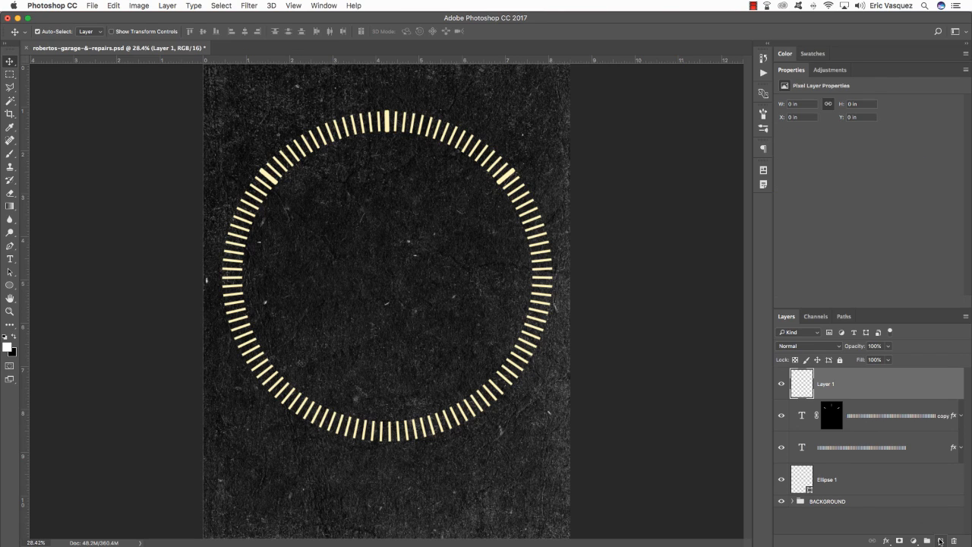
pyautogui.press('t')
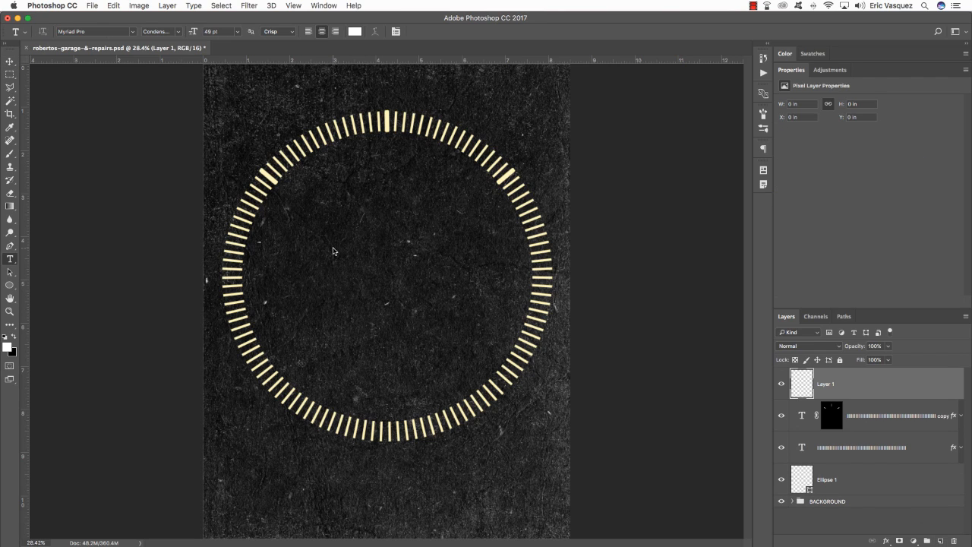
pyautogui.hotkey('alt', '[')
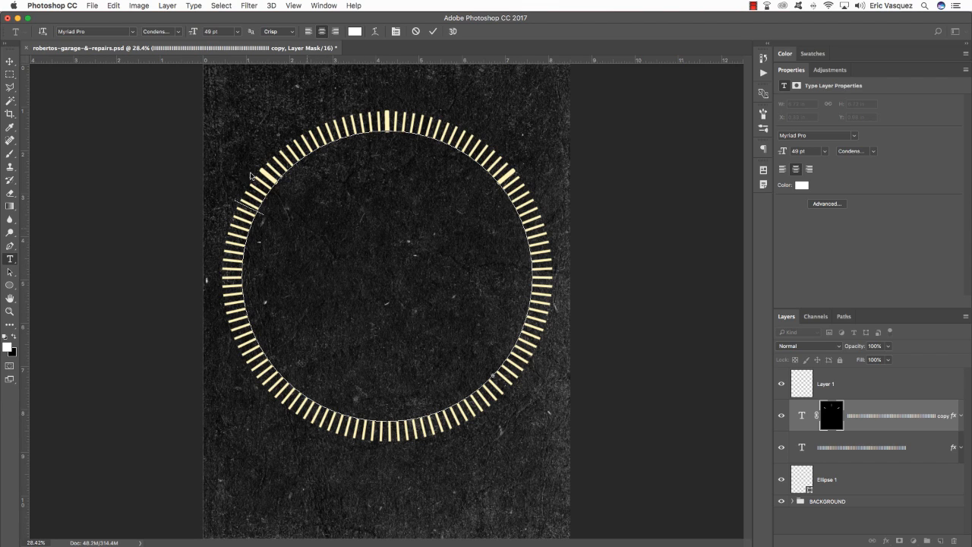
pyautogui.click(10, 61)
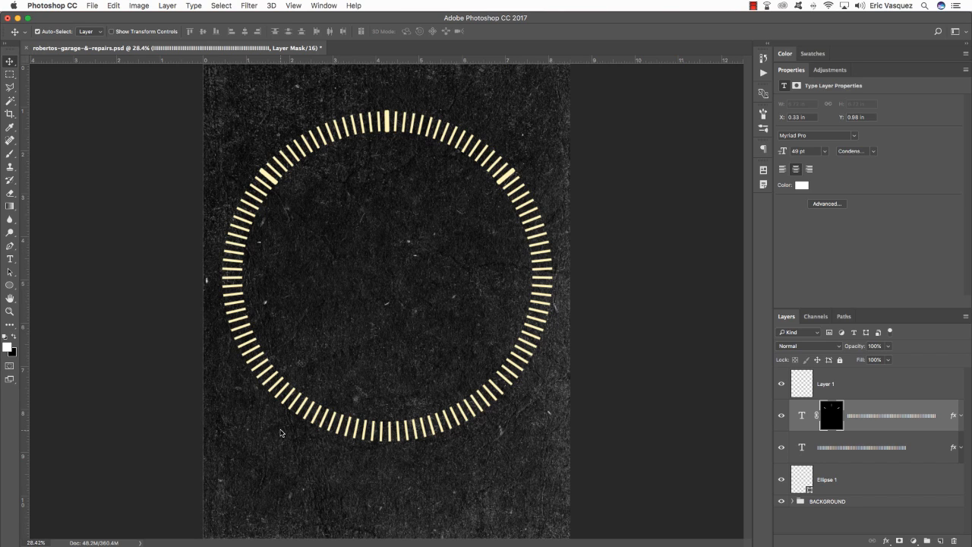
pyautogui.press('t')
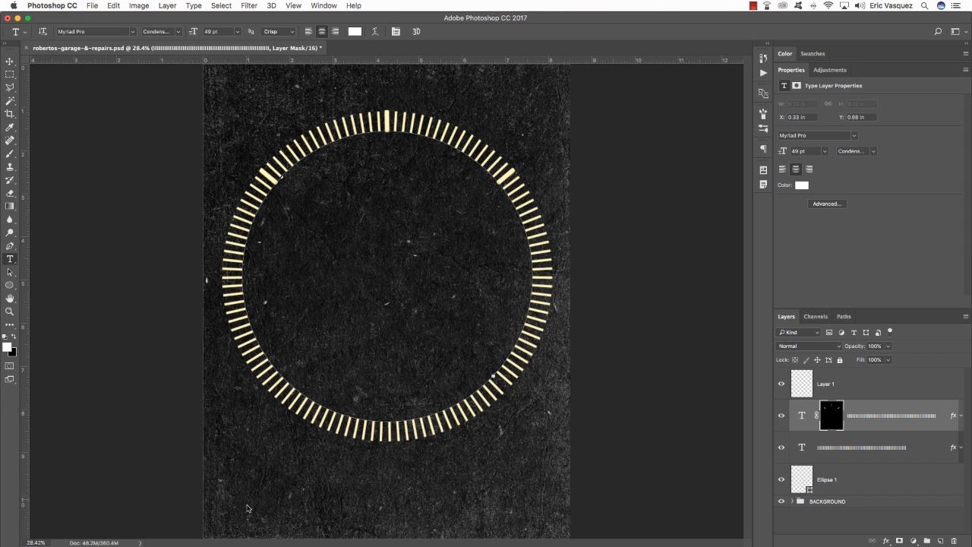
pyautogui.click(882, 389)
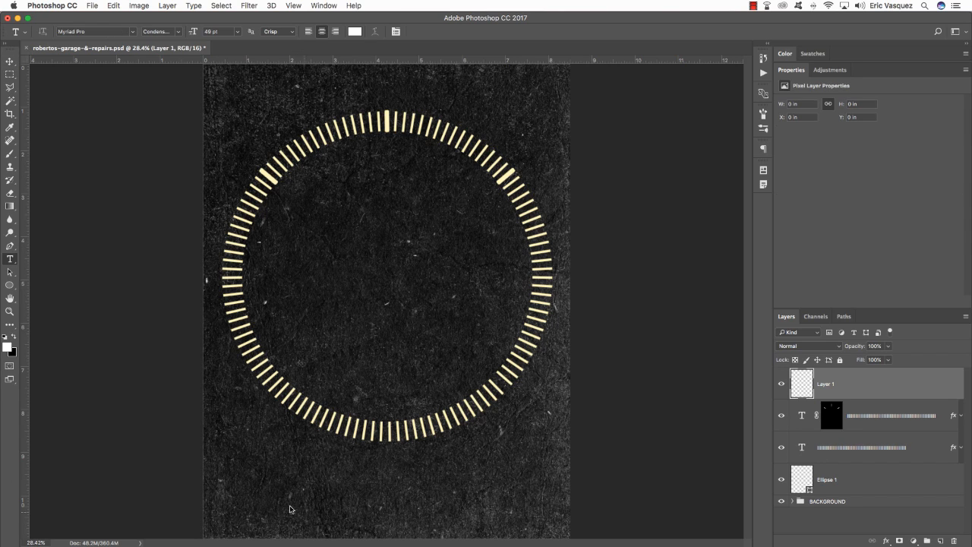
# Step: Add the text 60 in Letterpress Clean Wood and place it just inside the ring beside the upper-left thick bar
pyautogui.click(247, 503)
pyautogui.write('60')
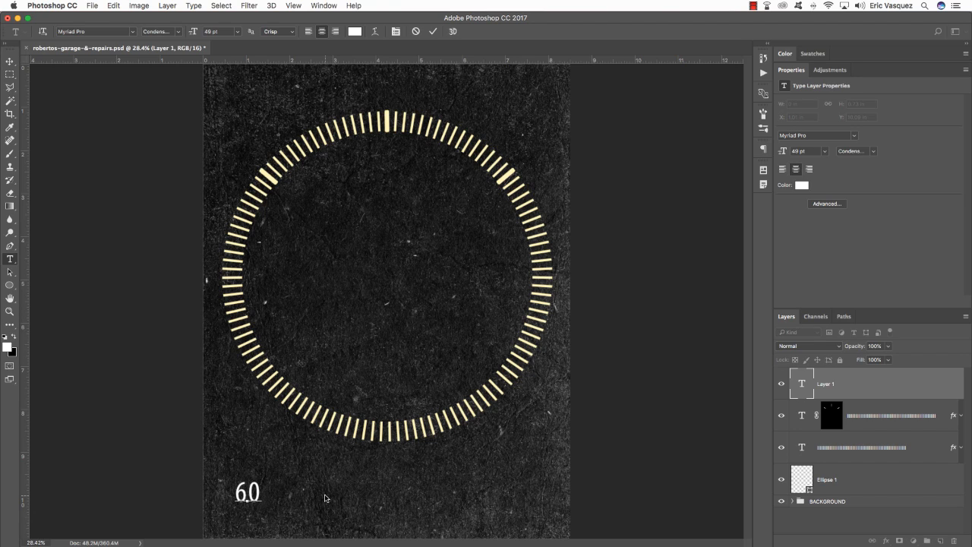
pyautogui.doubleClick(255, 494)
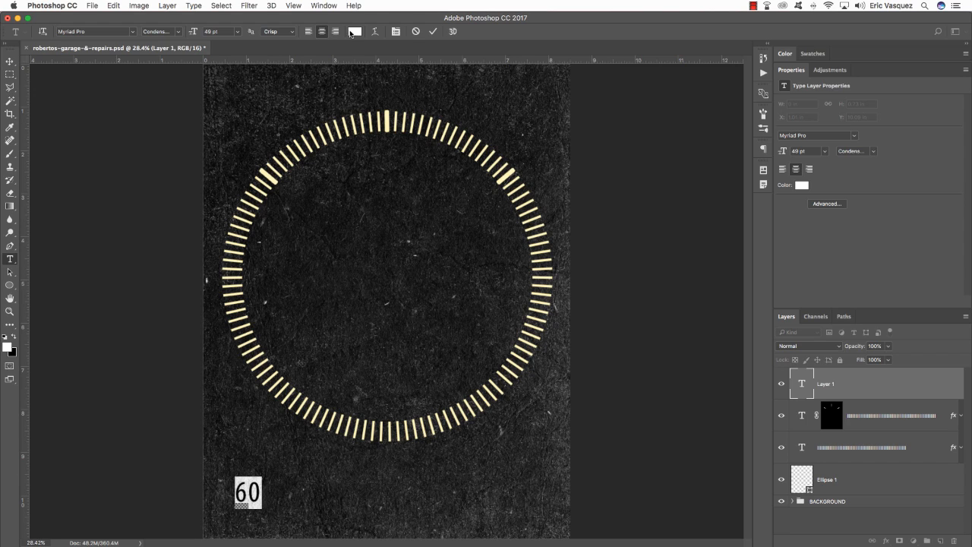
pyautogui.click(105, 31)
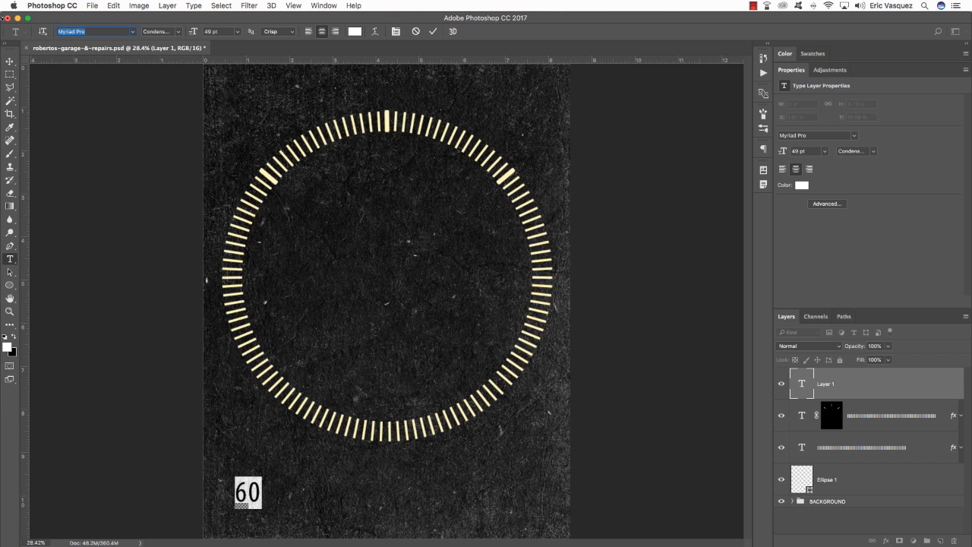
pyautogui.write('letterpress')
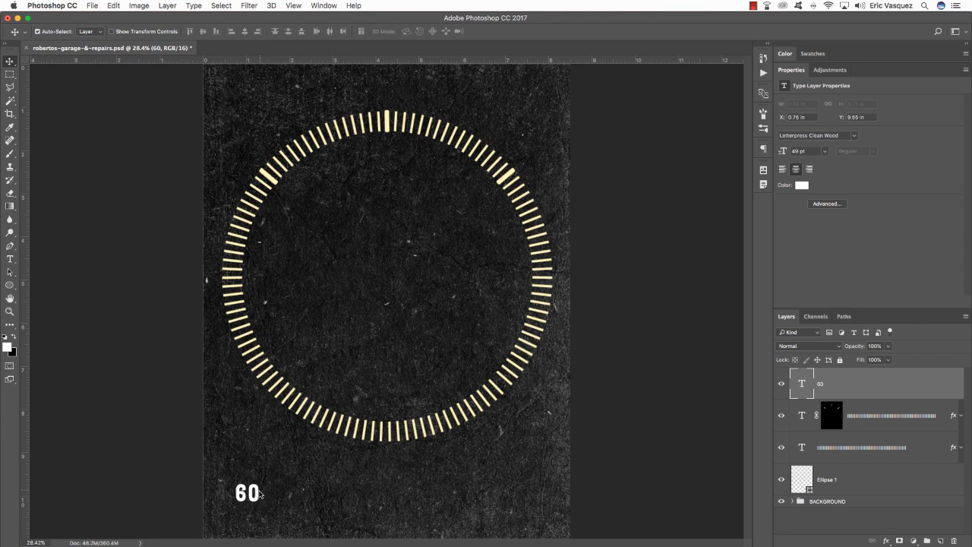
pyautogui.moveTo(256, 490); pyautogui.dragTo(305, 179)
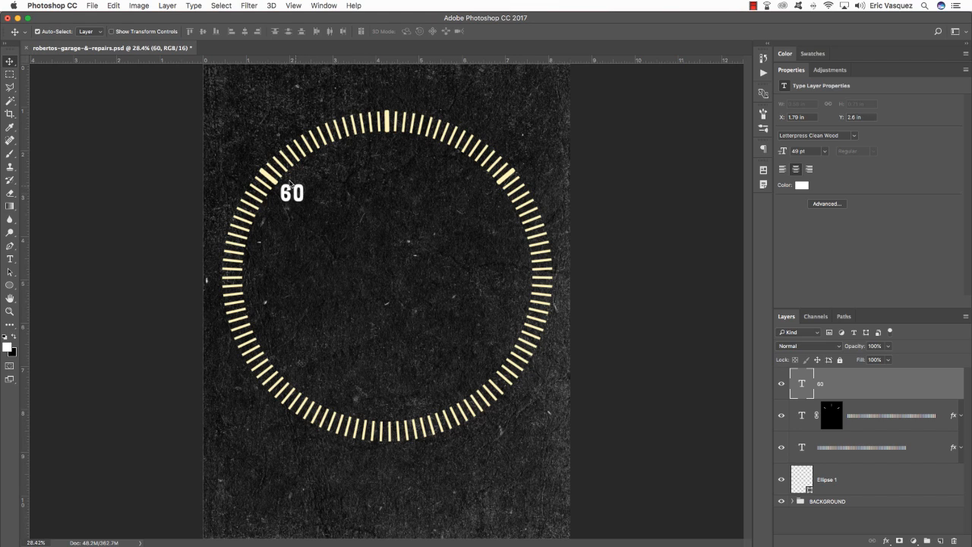
# Step: Apply a Color Overlay of BB3636 to the 60 text layer
pyautogui.doubleClick(956, 383)
pyautogui.click(392, 378)
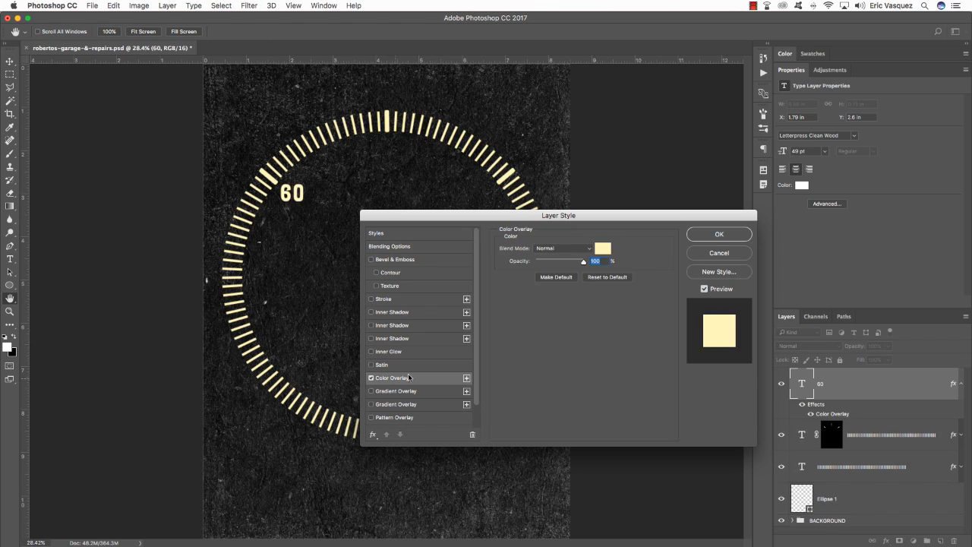
pyautogui.click(601, 248)
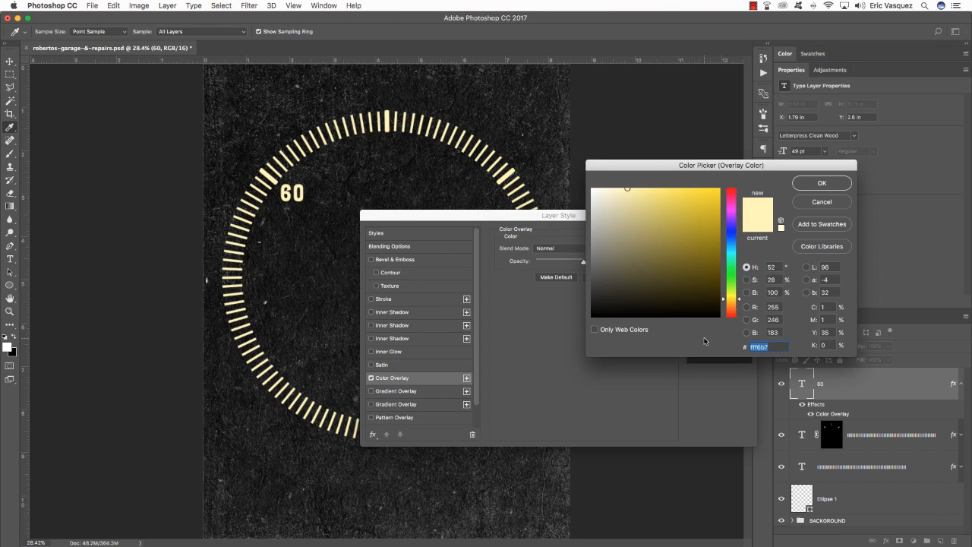
pyautogui.write('BB3636')
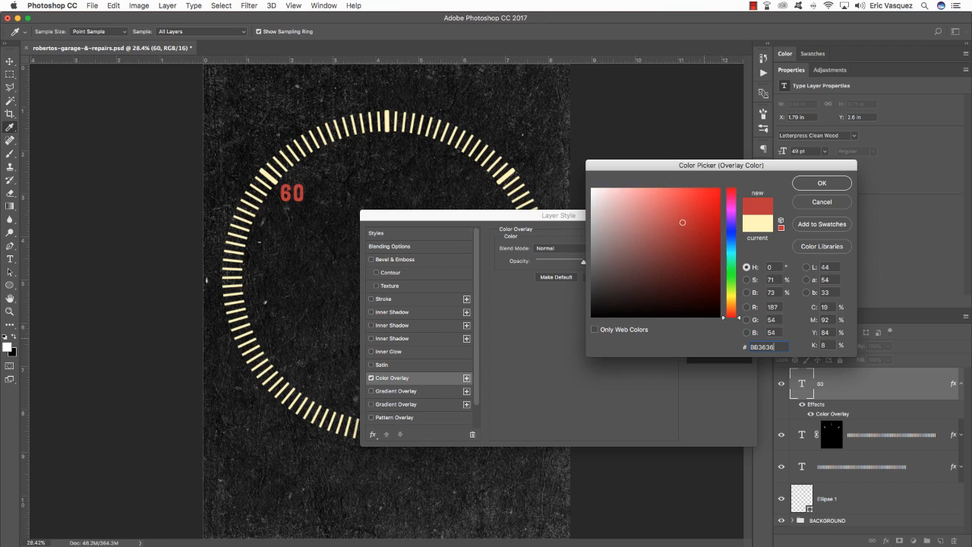
pyautogui.click(811, 183)
pyautogui.click(721, 233)
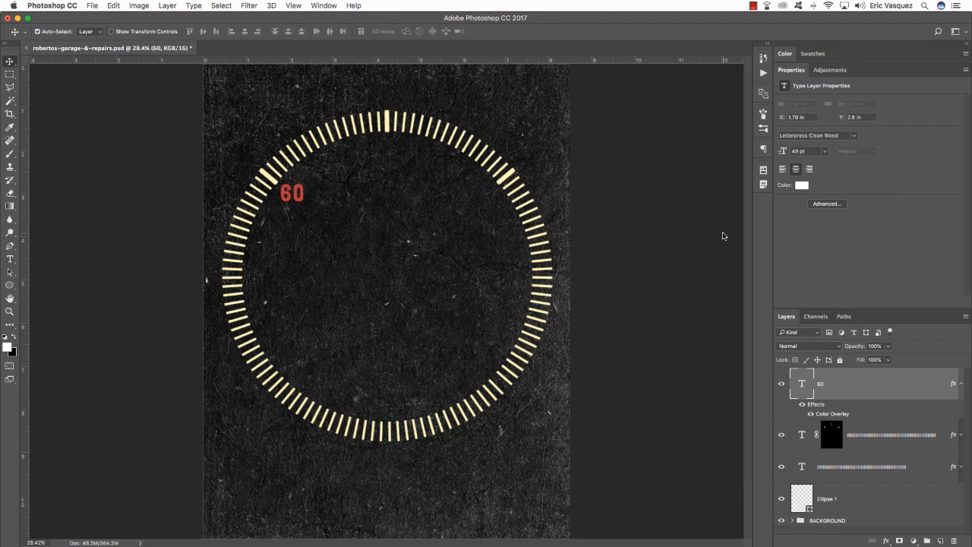
# Step: Tighten the kerning between the 6 and the 0 in the 60 text
pyautogui.press('t')
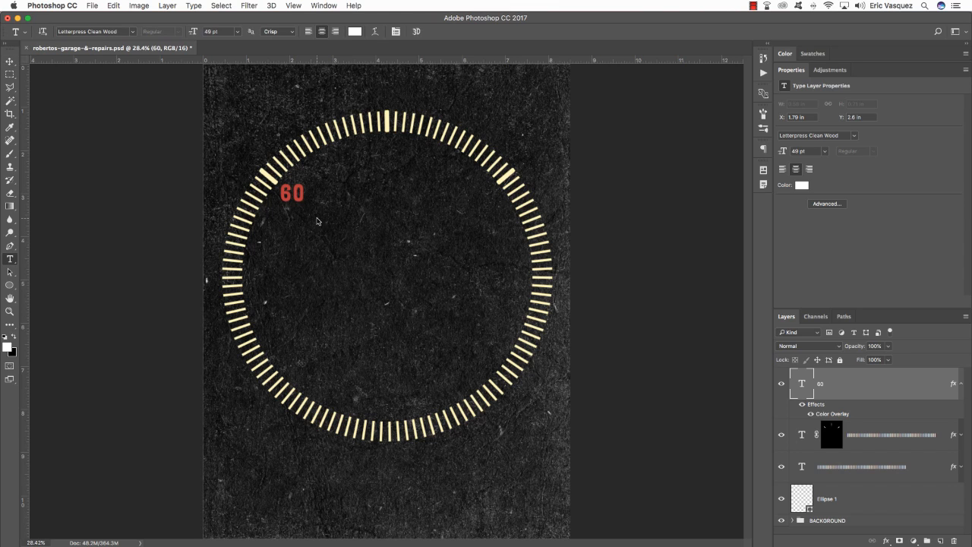
pyautogui.click(295, 196)
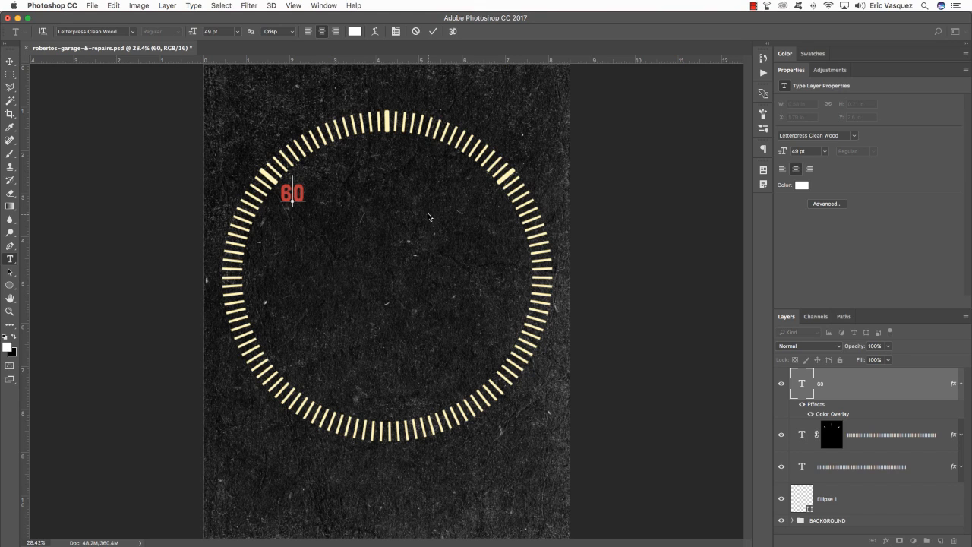
pyautogui.click(10, 61)
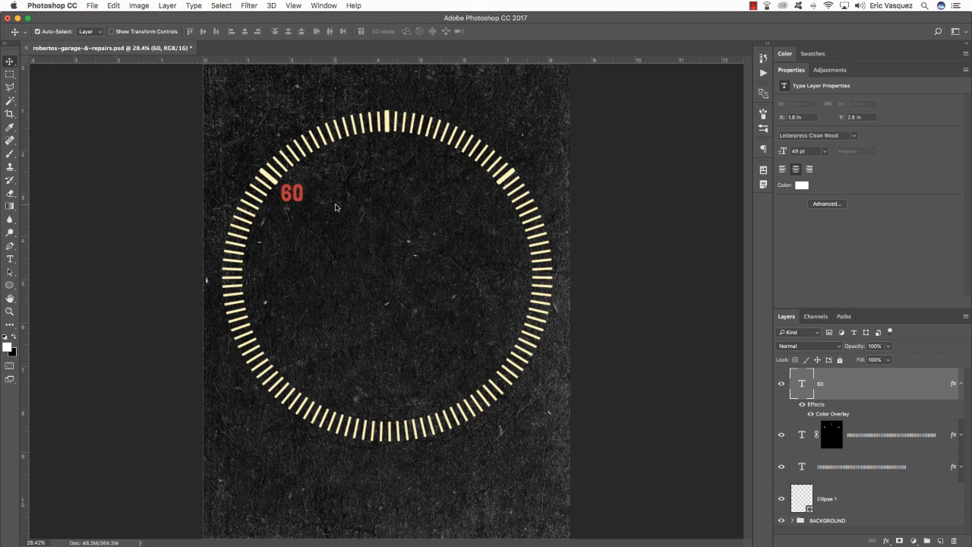
# Step: Duplicate the 60 text beside the ring's upper-right thick bar and change the copy to 120 with tightened kerning
pyautogui.press('super+j')
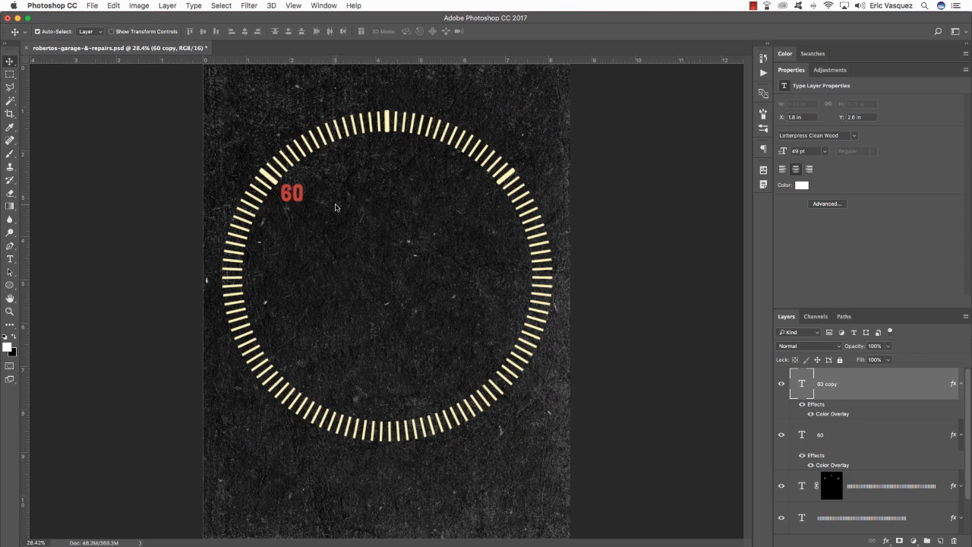
pyautogui.moveTo(295, 200); pyautogui.dragTo(470, 196)
pyautogui.write('t')
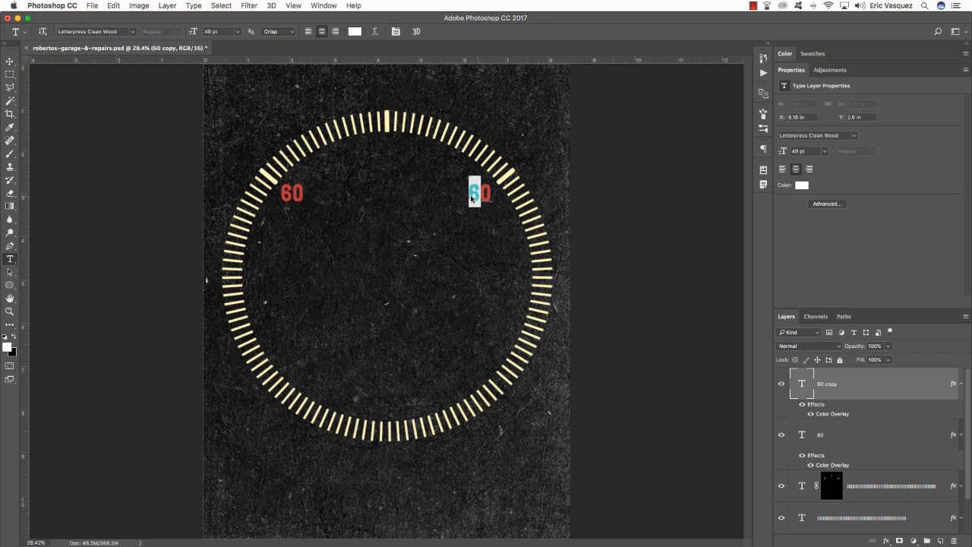
pyautogui.write('1200')
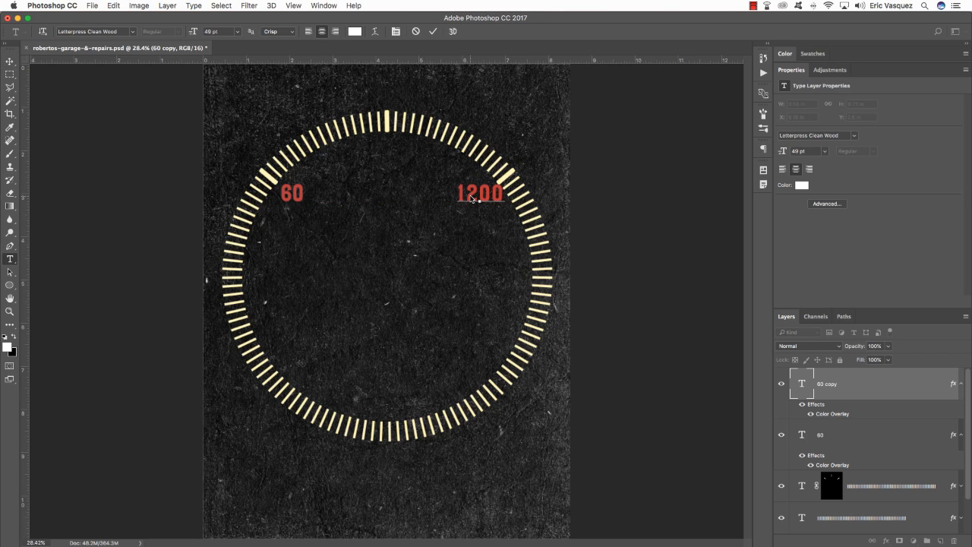
pyautogui.press('Delete')
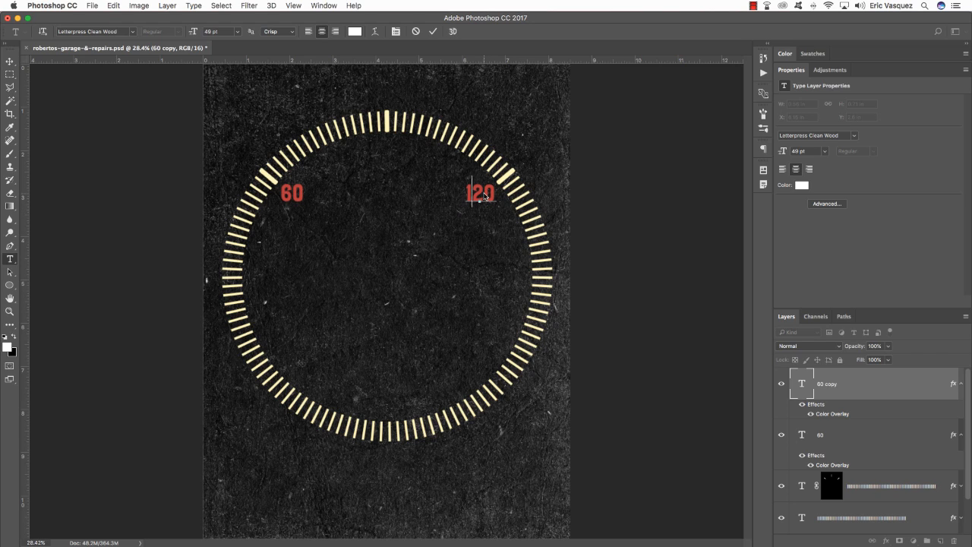
pyautogui.click(10, 61)
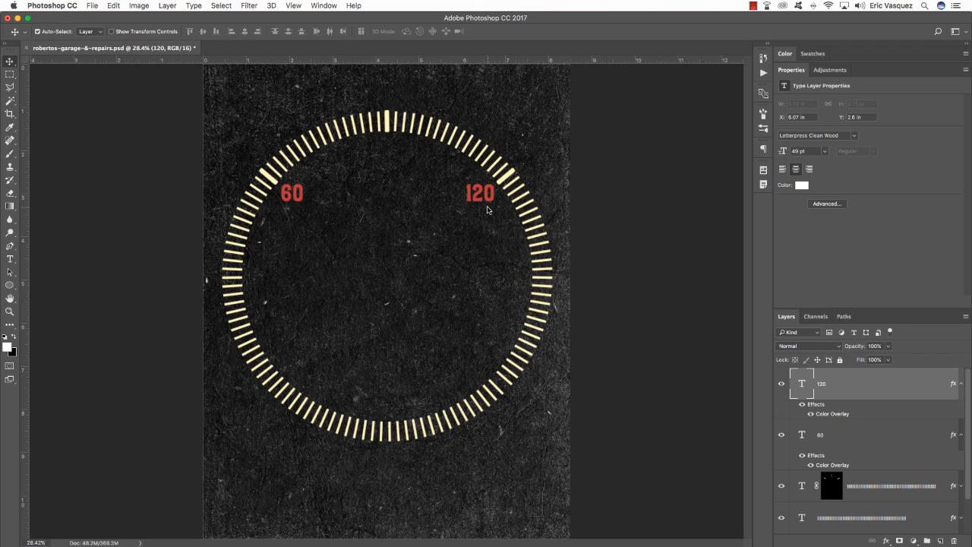
# Step: Duplicate the 120 text, center the copy below the ring's top thick bar, and change it to 80
pyautogui.moveTo(489, 210); pyautogui.dragTo(351, 150)
pyautogui.press('t')
pyautogui.write('80')
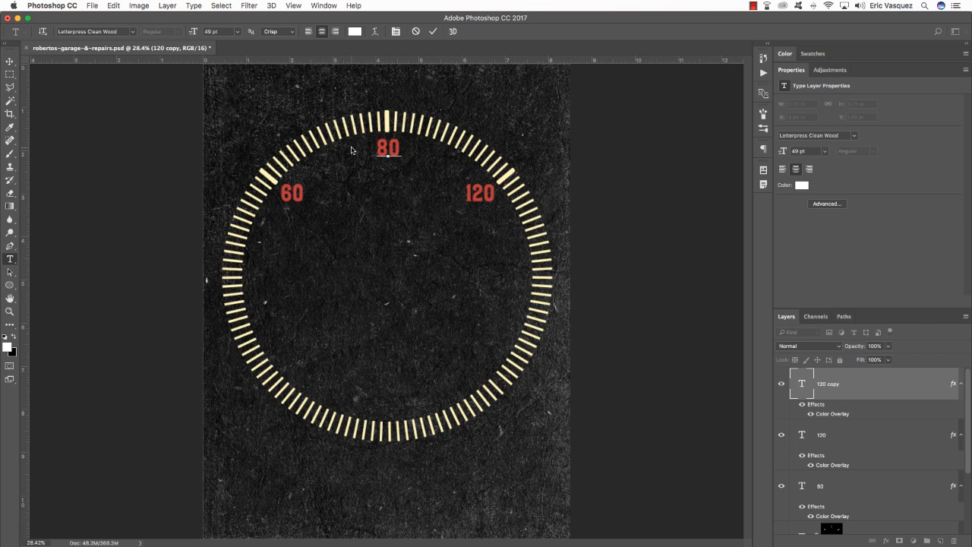
pyautogui.click(10, 61)
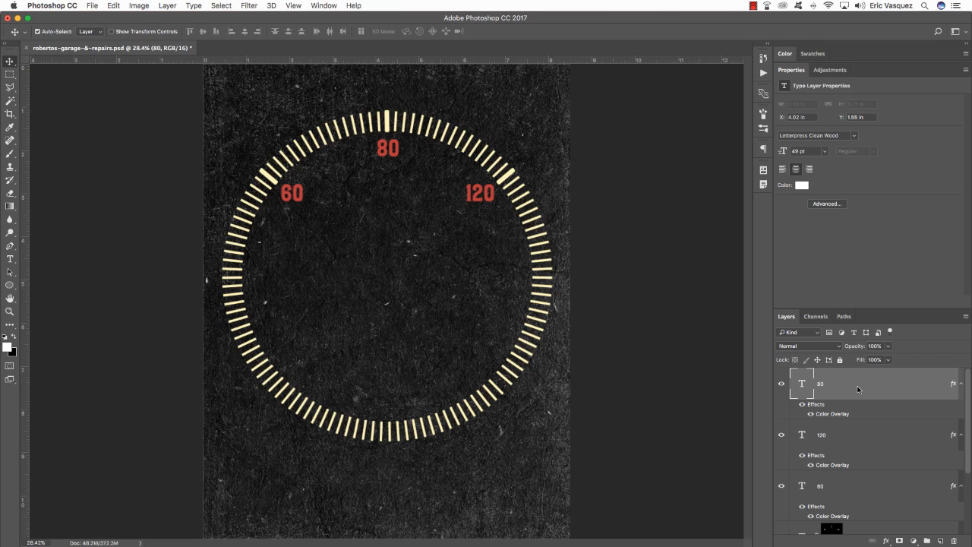
# Step: Collapse the type layer properties and the effects lists of the 80, 120 and 60 layers
pyautogui.doubleClick(793, 71)
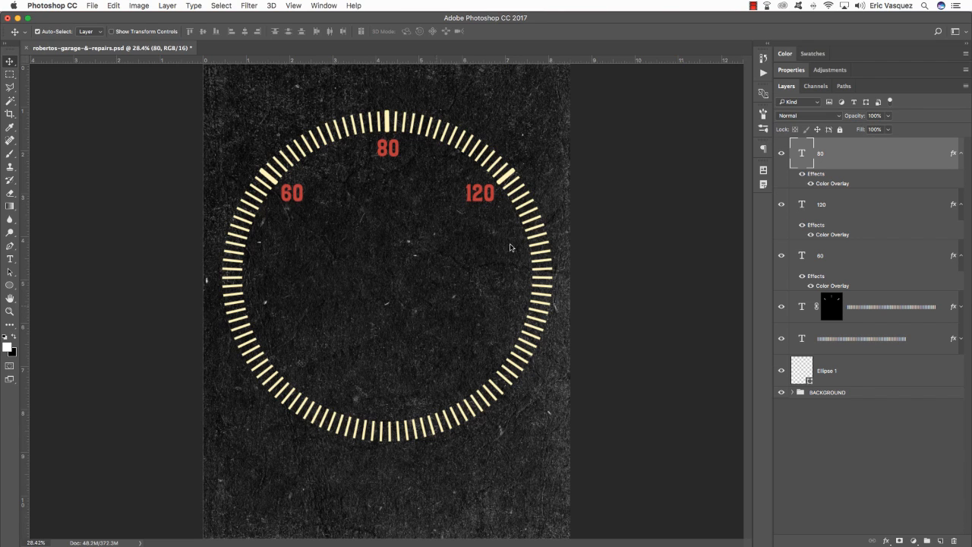
pyautogui.click(961, 154)
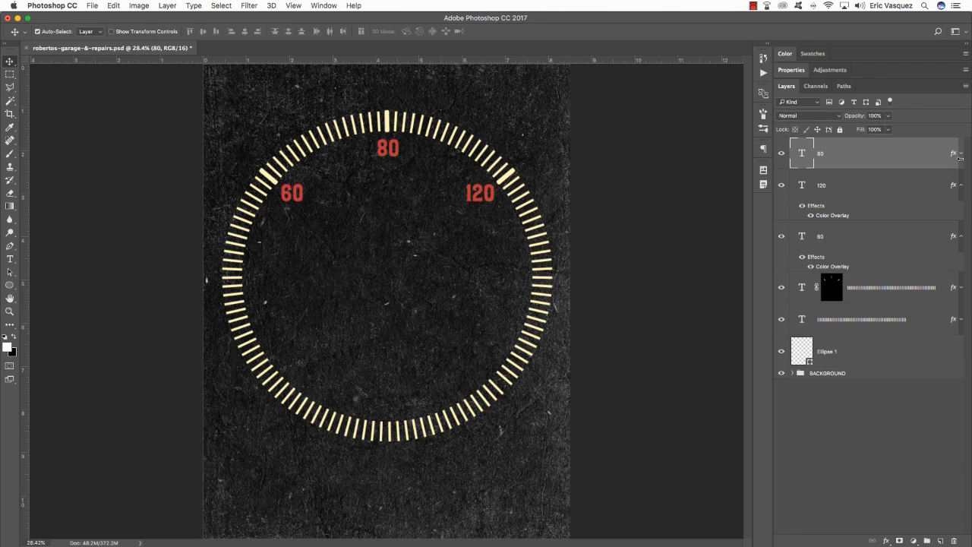
pyautogui.click(961, 185)
pyautogui.click(961, 216)
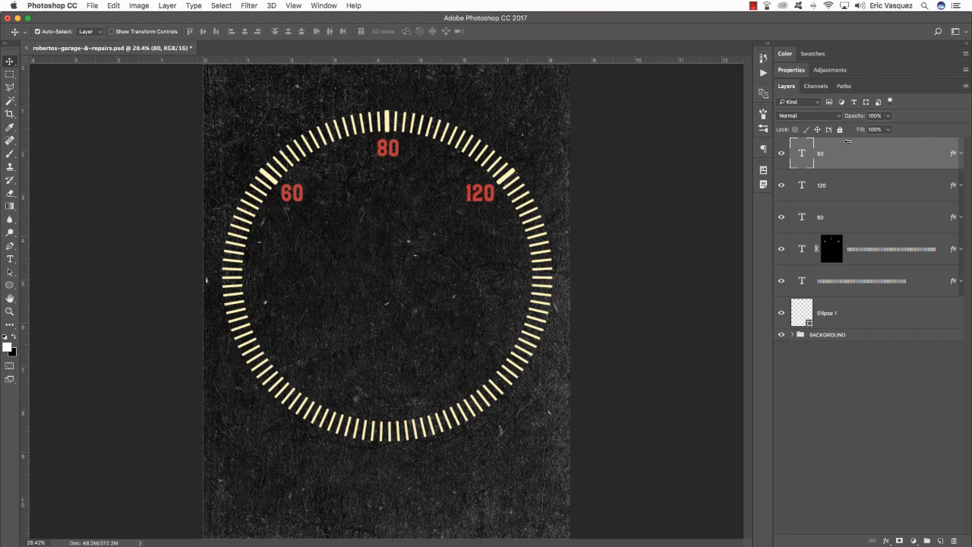
# Step: Group all layers from 80 down to Ellipse 1 and name the group SPEEDOMETER
pyautogui.keyDown('shift'); pyautogui.click(866, 312); pyautogui.keyUp('shift')
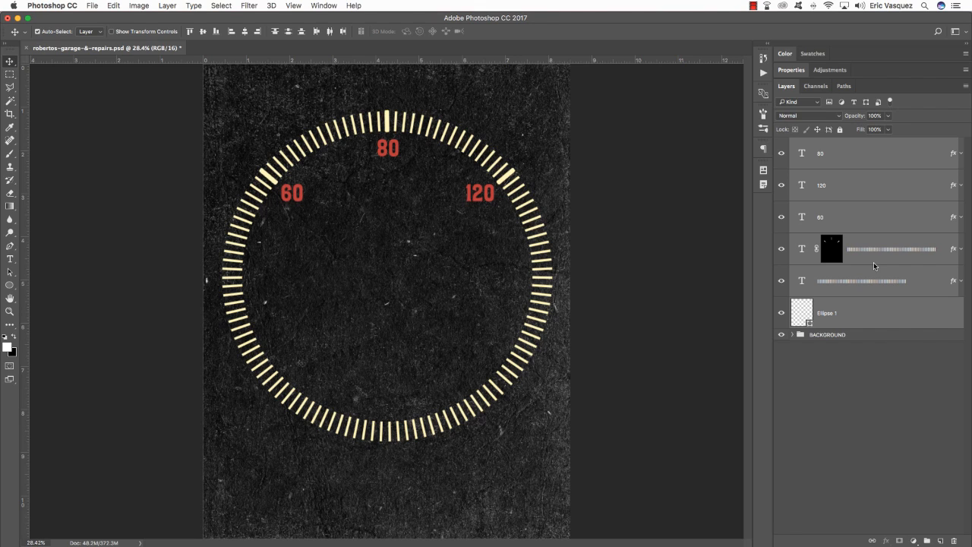
pyautogui.press('super+g')
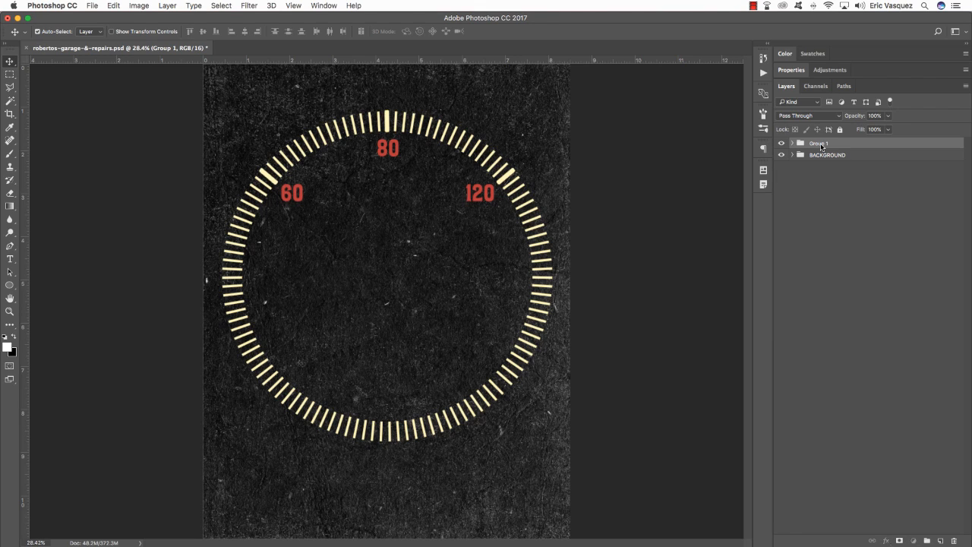
pyautogui.doubleClick(821, 145)
pyautogui.write('SPEEDOMETER')
pyautogui.press('Return')
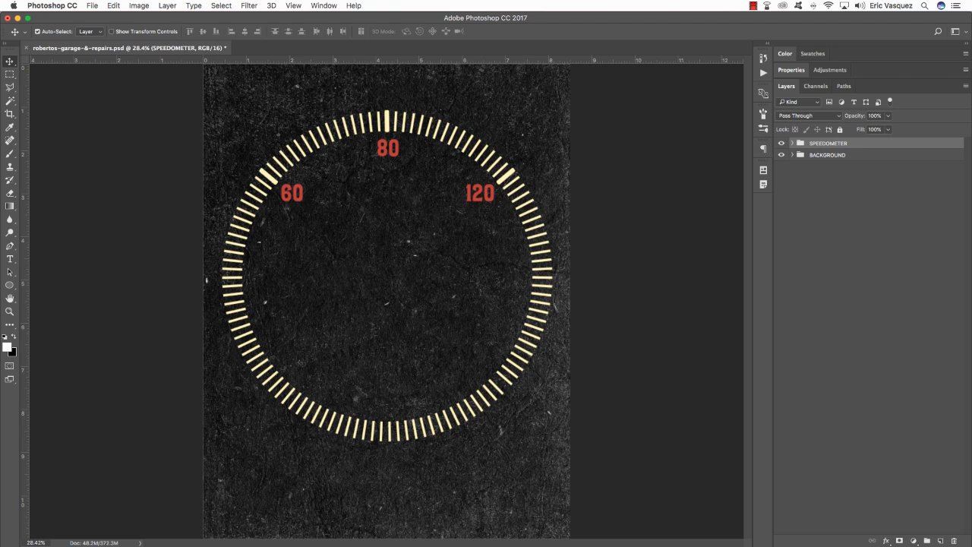
# Step: In Finder, locate transportation03.png in the png folder of Graphic-Goods' Transportation Engravings Set and open it in Photoshop
pyautogui.click(383, 53)
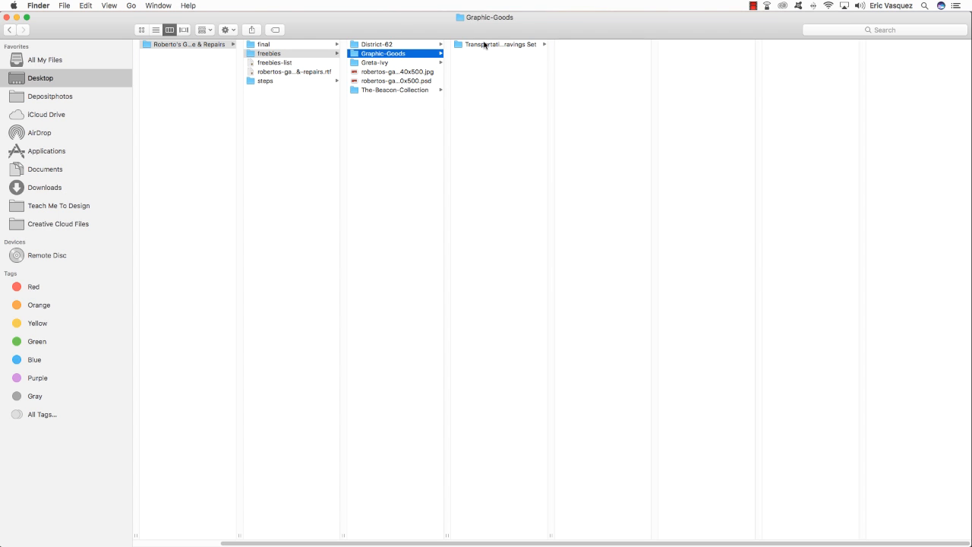
pyautogui.click(517, 44)
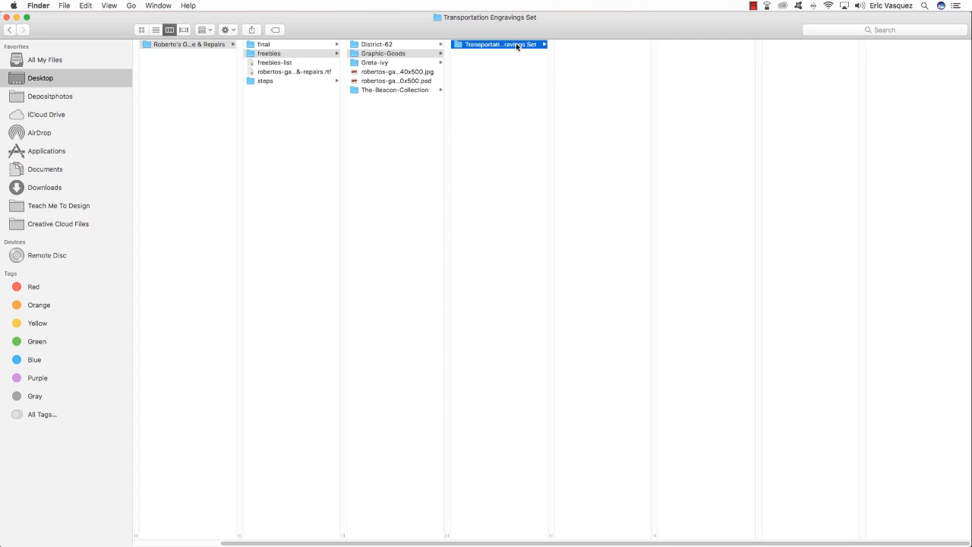
pyautogui.click(615, 44)
pyautogui.click(695, 46)
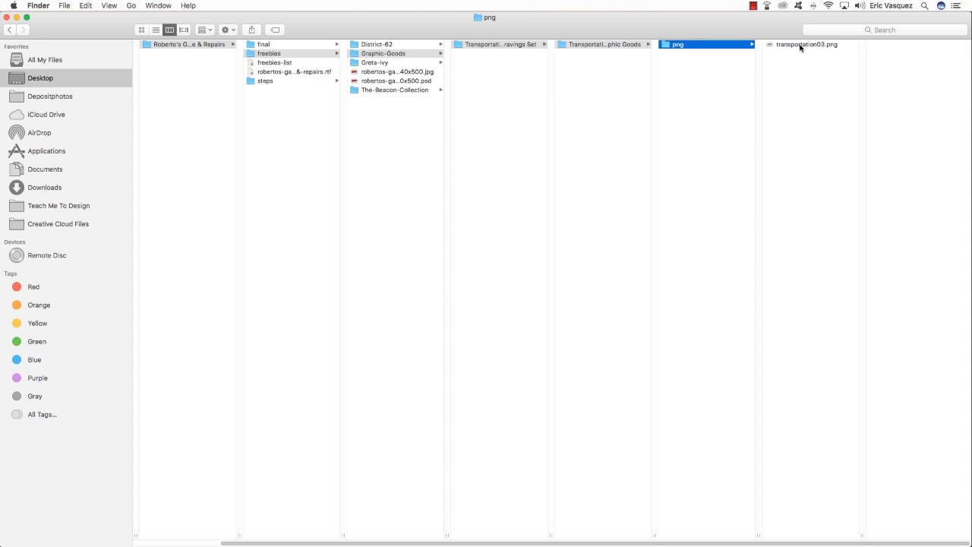
pyautogui.moveTo(800, 48); pyautogui.dragTo(750, 525)
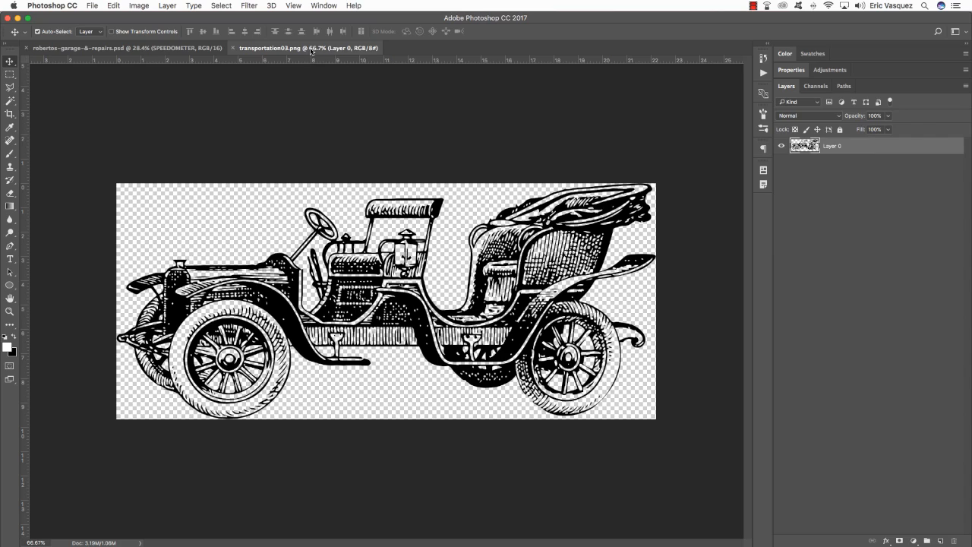
# Step: Float the transportation03.png document, copy its car engraving into the garage design above the SPEEDOMETER group, and close the source image
pyautogui.moveTo(311, 52); pyautogui.dragTo(505, 230)
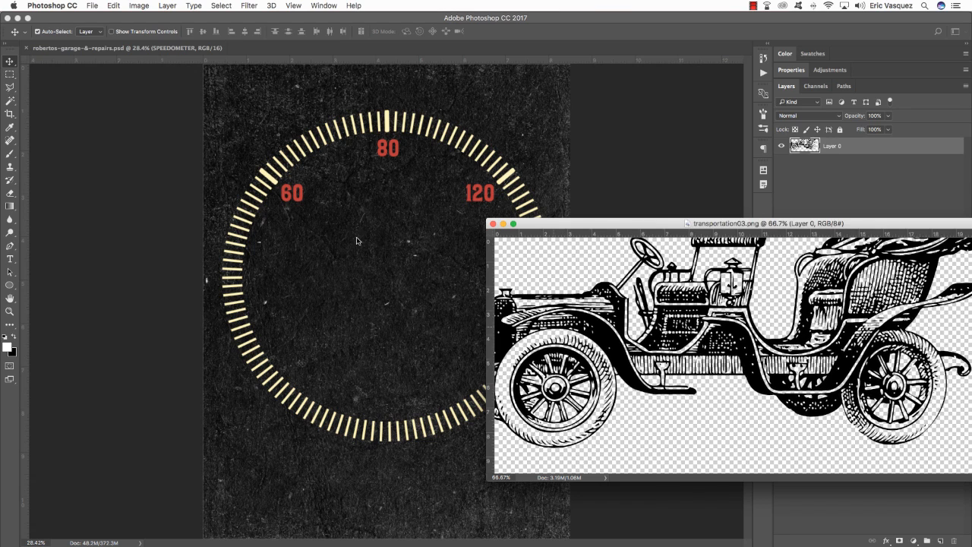
pyautogui.moveTo(357, 240); pyautogui.dragTo(358, 249)
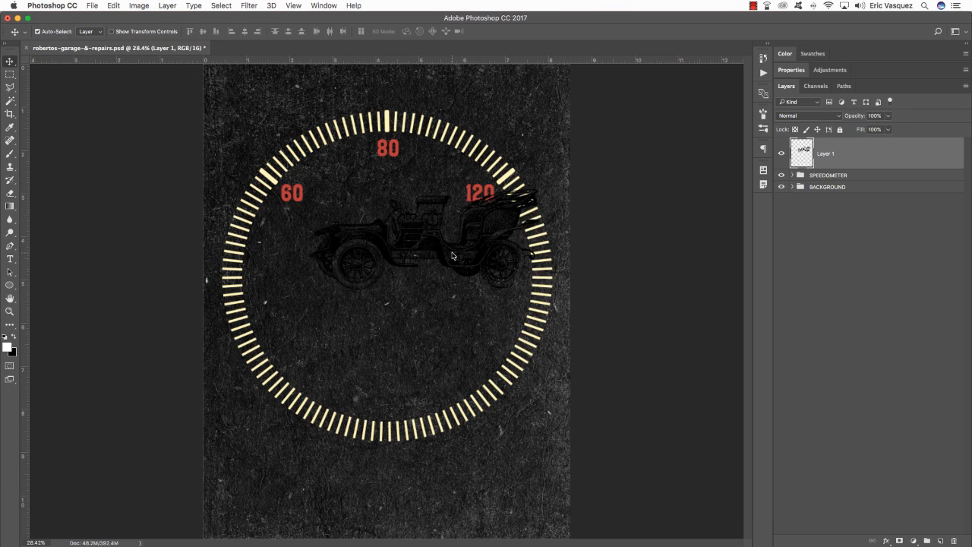
pyautogui.press('super+grave')
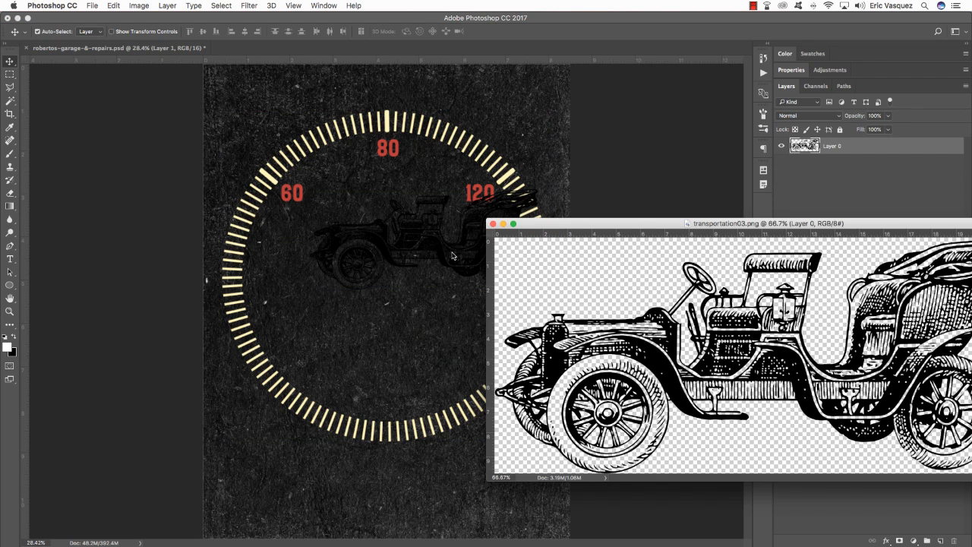
pyautogui.press('super+grave')
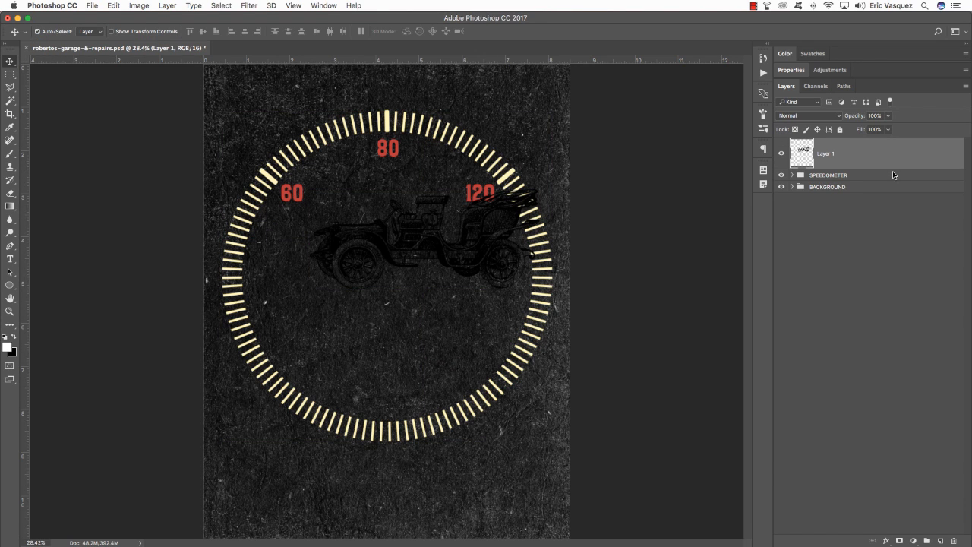
# Step: Convert the car layer to a smart object and rename it transportation03.png
pyautogui.rightClick(859, 154)
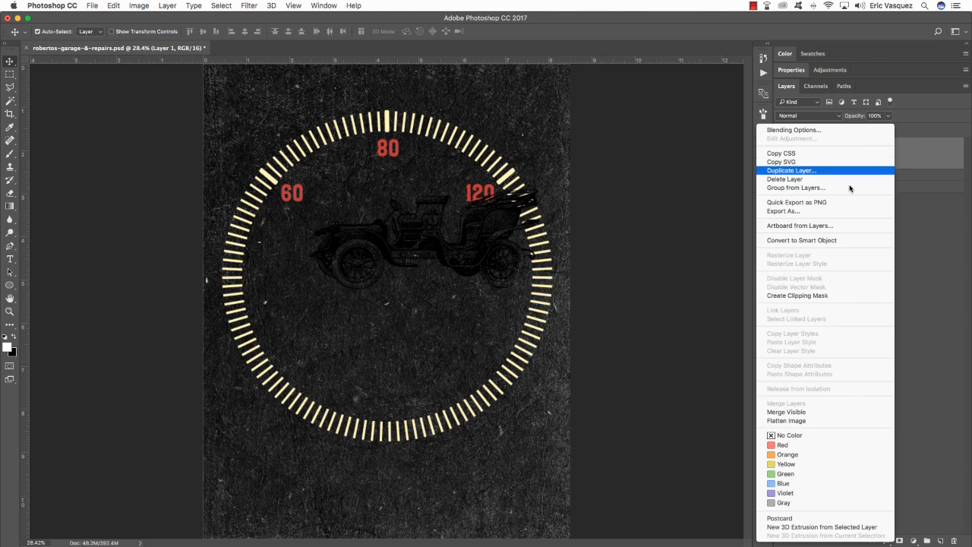
pyautogui.click(819, 240)
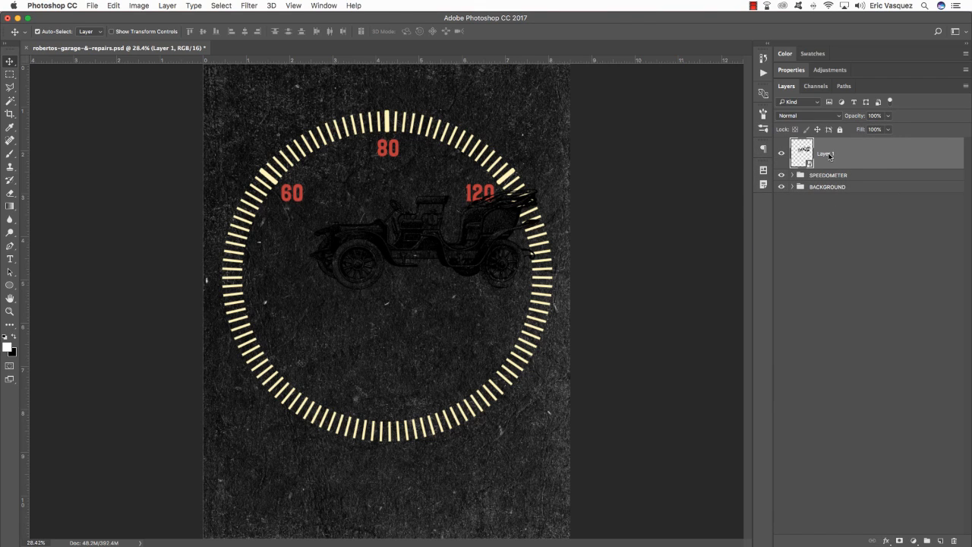
pyautogui.doubleClick(826, 154)
pyautogui.press('BackSpace')
pyautogui.press('Return')
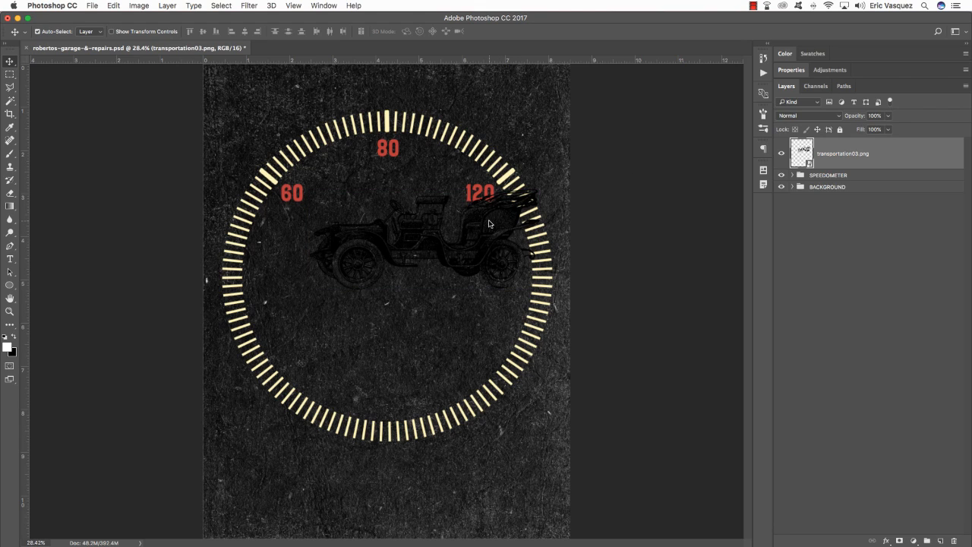
# Step: Scale the car engraving to about 149% and position it across the middle of the dial below the numbers
pyautogui.press('super+t')
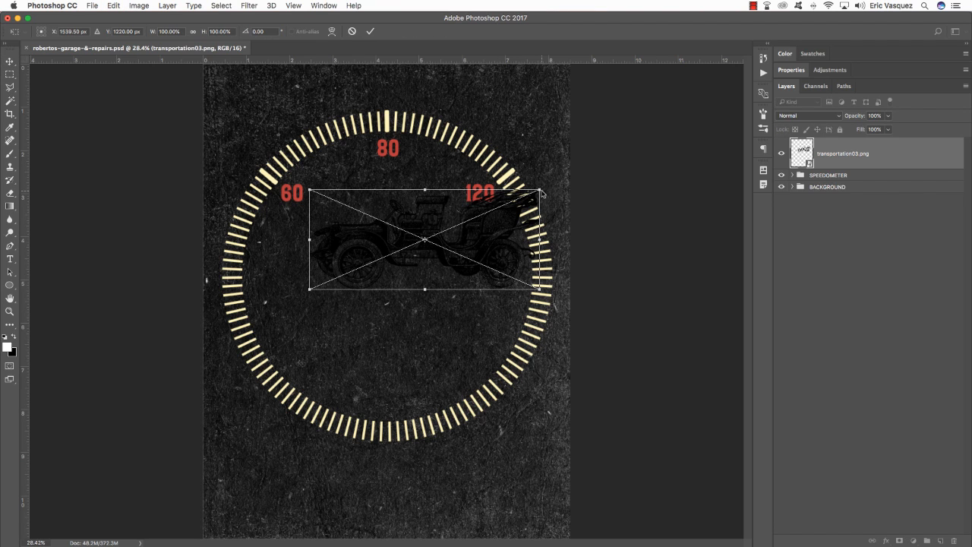
pyautogui.moveTo(542, 193); pyautogui.dragTo(582, 168)
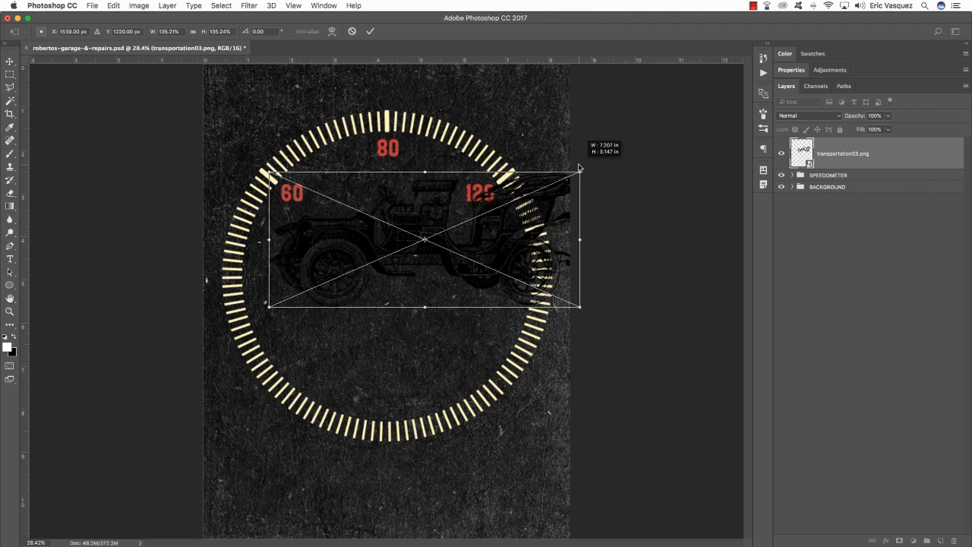
pyautogui.moveTo(526, 212); pyautogui.dragTo(465, 246)
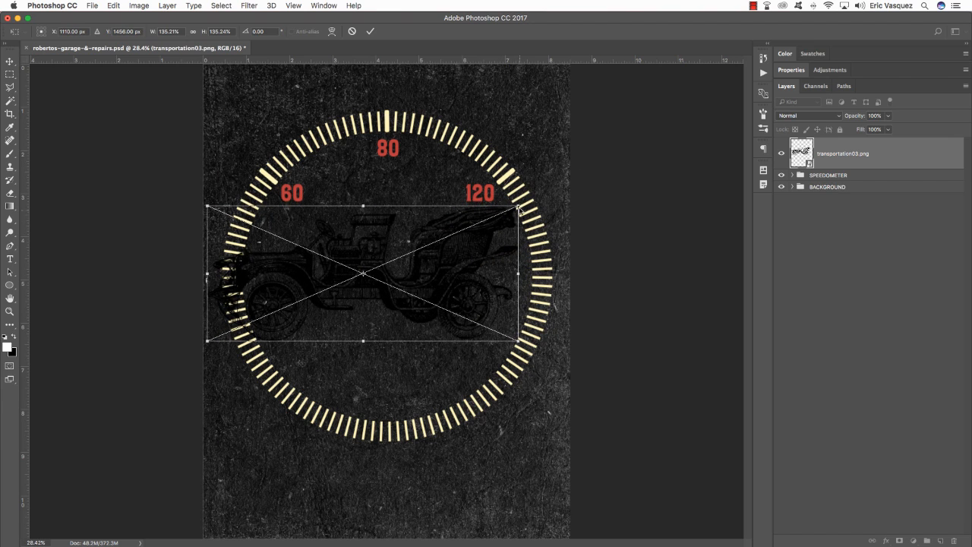
pyautogui.moveTo(520, 206); pyautogui.dragTo(549, 192)
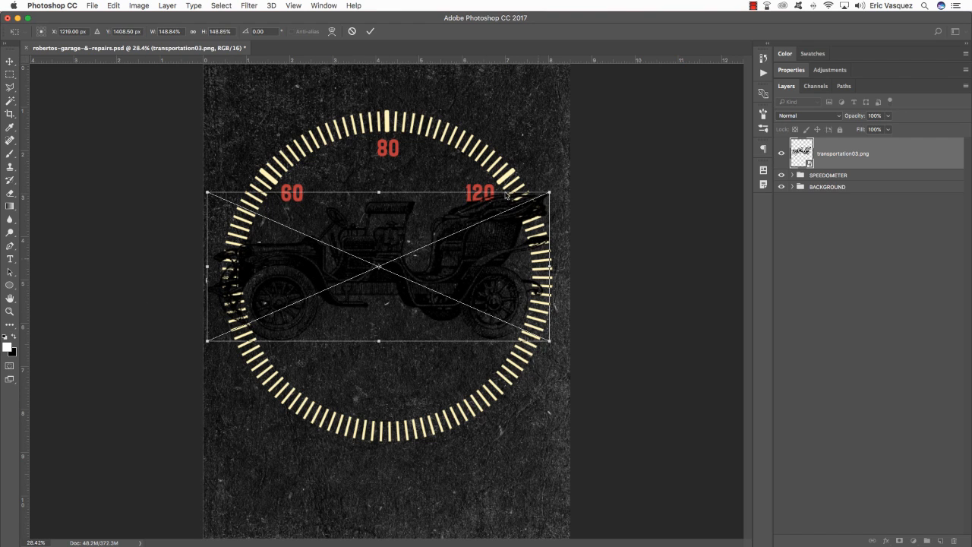
pyautogui.moveTo(509, 266); pyautogui.dragTo(510, 281)
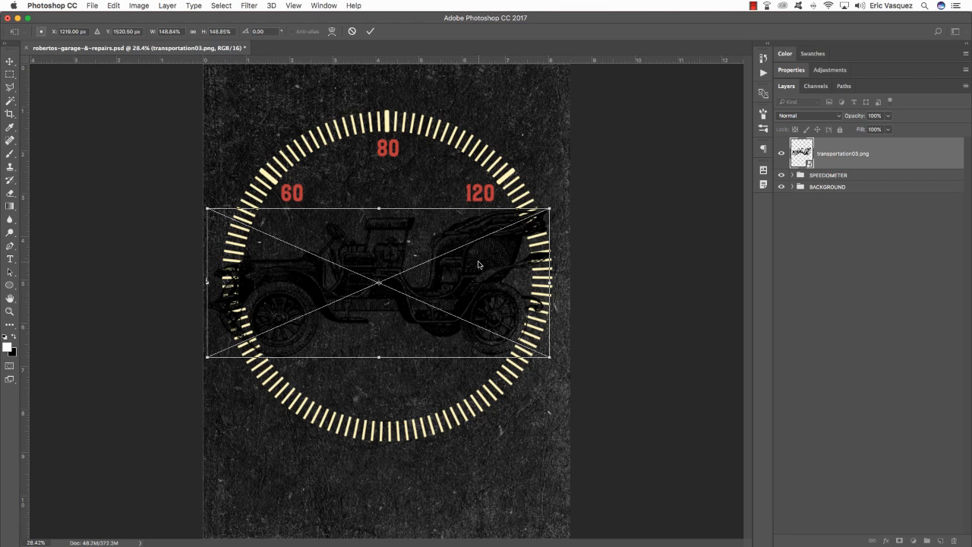
# Step: Flip the car engraving horizontally and enlarge it to about 153%
pyautogui.rightClick(480, 254)
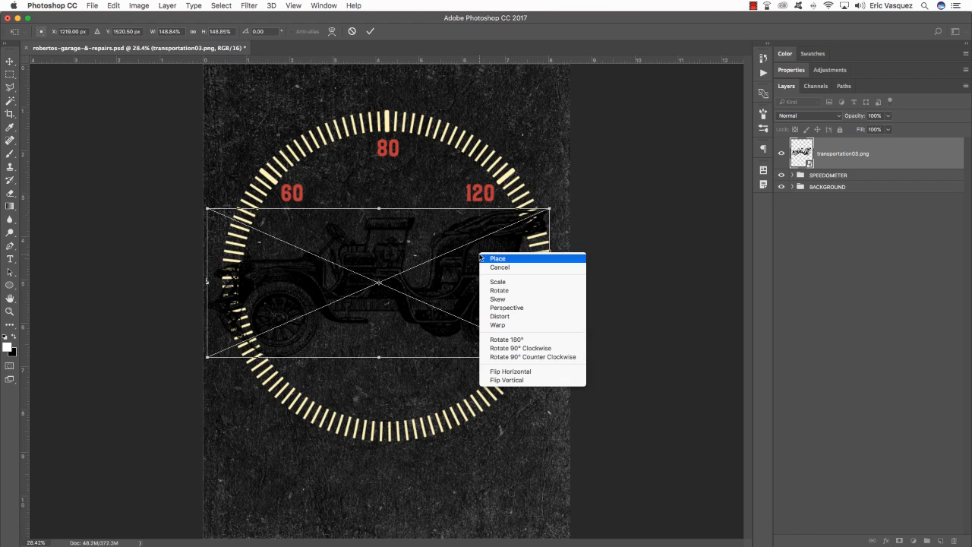
pyautogui.click(528, 372)
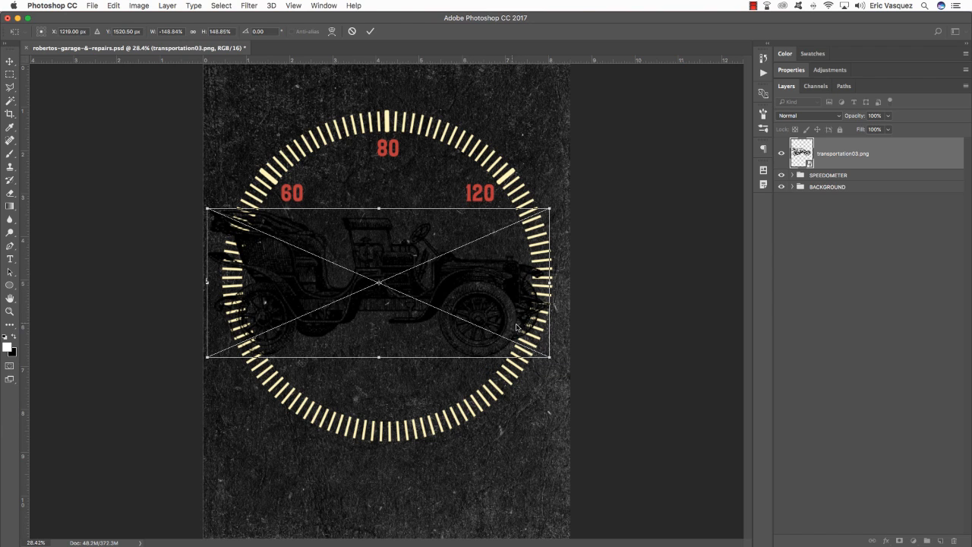
pyautogui.moveTo(553, 363); pyautogui.dragTo(560, 370)
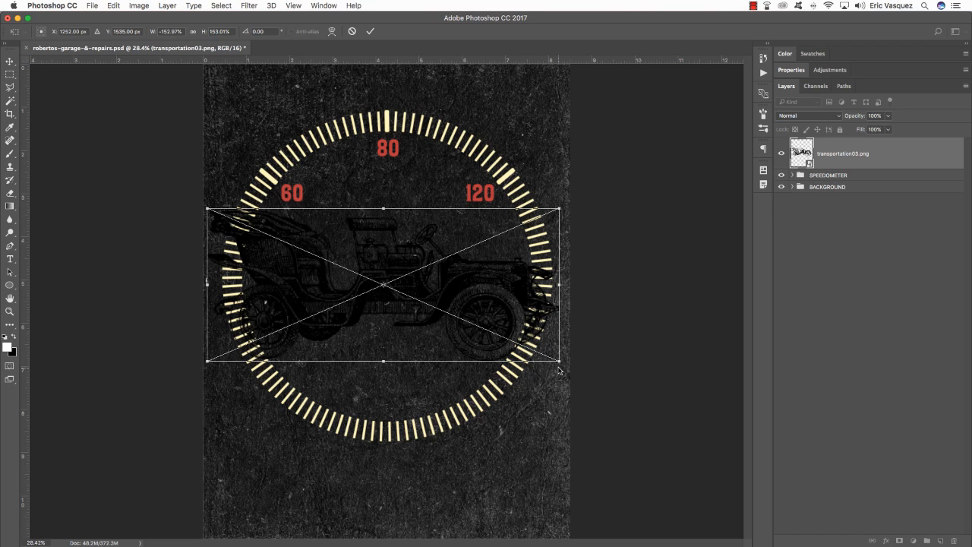
# Step: Nudge the car rightwards to X 1280 px so it is centred on the dial, and apply the transform
pyautogui.press('Right')
pyautogui.press('Right')
pyautogui.press('Right')
pyautogui.press('Right')
pyautogui.press('Right')
pyautogui.press('Right')
pyautogui.press('Right')
pyautogui.press('Right')
pyautogui.press('Right')
pyautogui.press('Right')
pyautogui.press('Right')
pyautogui.press('Right')
pyautogui.press('Right')
pyautogui.press('Right')
pyautogui.press('Right')
pyautogui.press('Right')
pyautogui.press('Right')
pyautogui.press('Right')
pyautogui.press('Right')
pyautogui.press('Right')
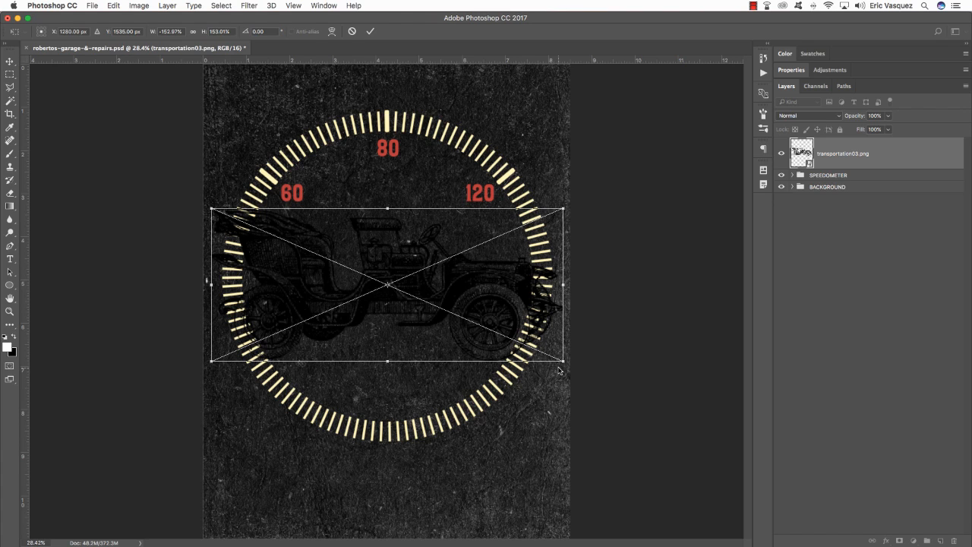
pyautogui.press('Return')
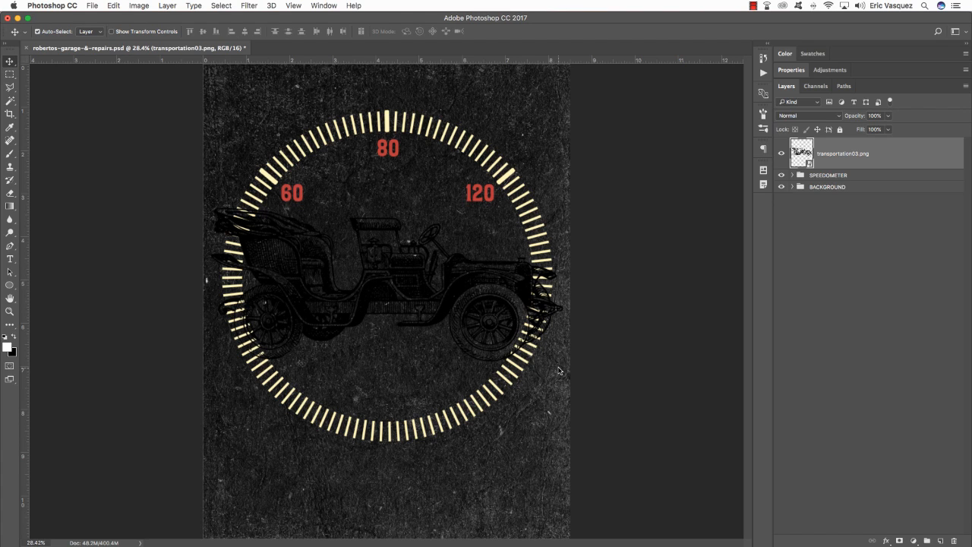
# Step: Add a red #bb3636 Color Overlay in Normal mode at 100% opacity to the car layer and collapse its effects list
pyautogui.doubleClick(958, 155)
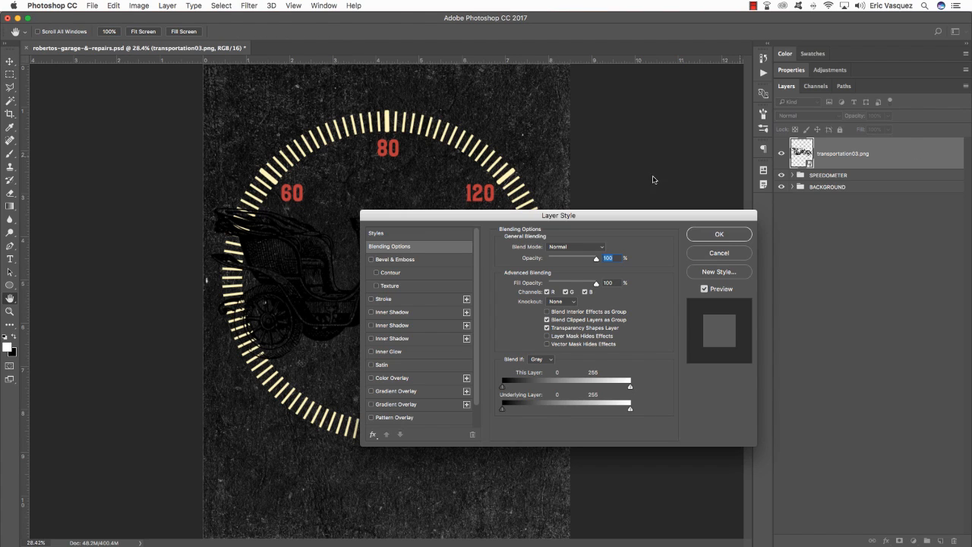
pyautogui.click(388, 377)
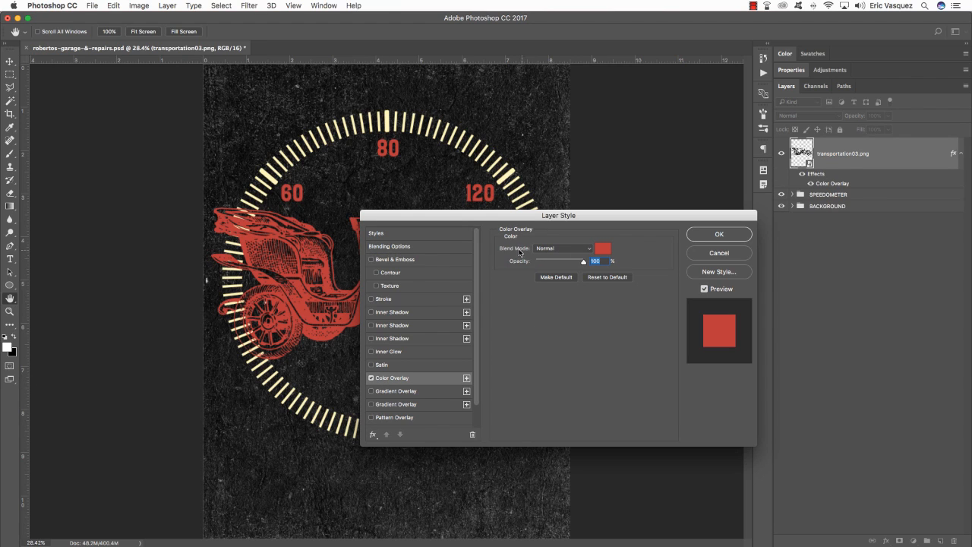
pyautogui.click(602, 250)
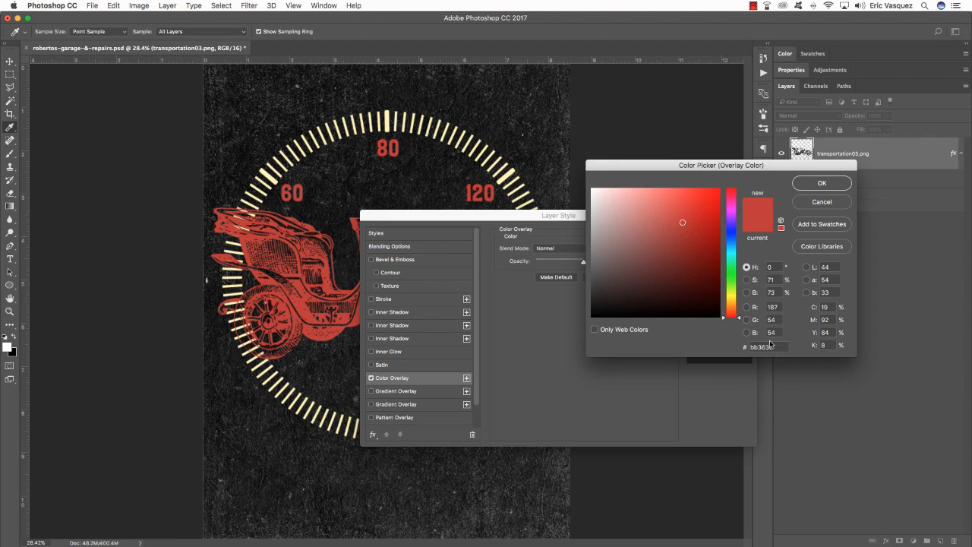
pyautogui.click(835, 185)
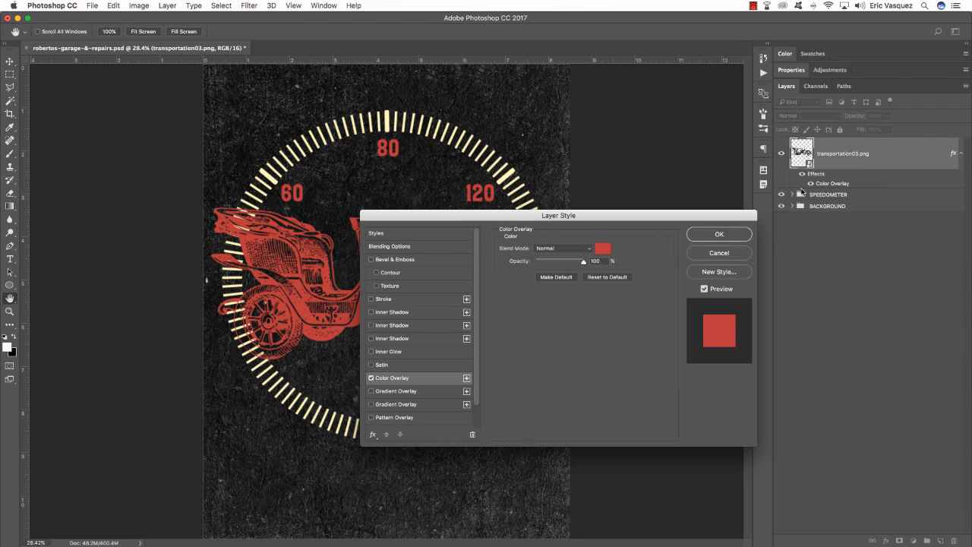
pyautogui.click(719, 235)
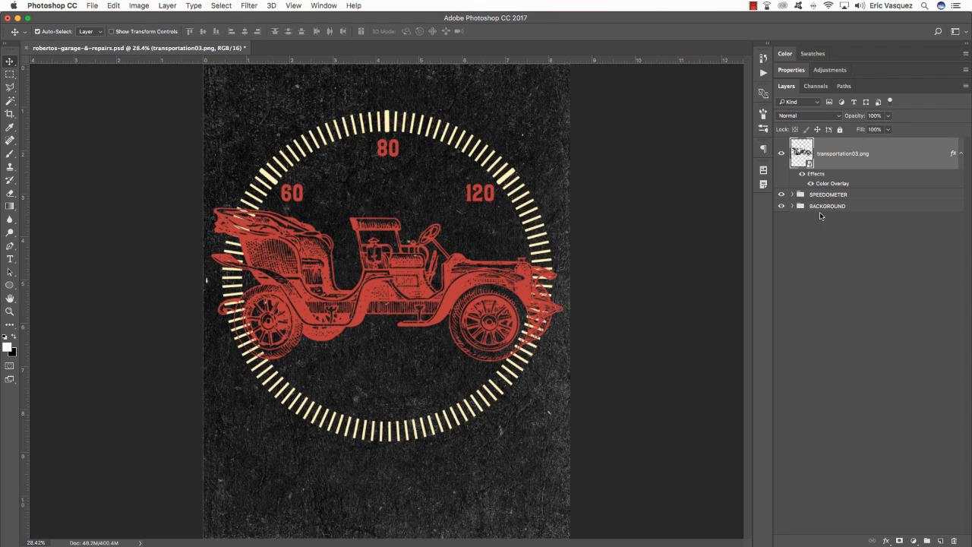
pyautogui.click(962, 154)
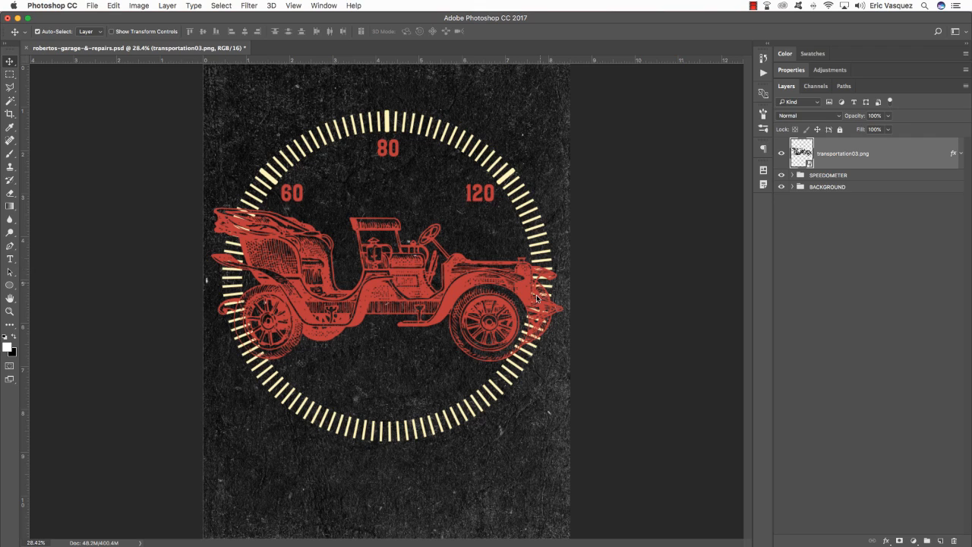
# Step: Load the car's outline as a selection, add a new layer above it, and expand the selection by 20 pixels
pyautogui.keyDown('super'); pyautogui.click(810, 164); pyautogui.keyUp('super')
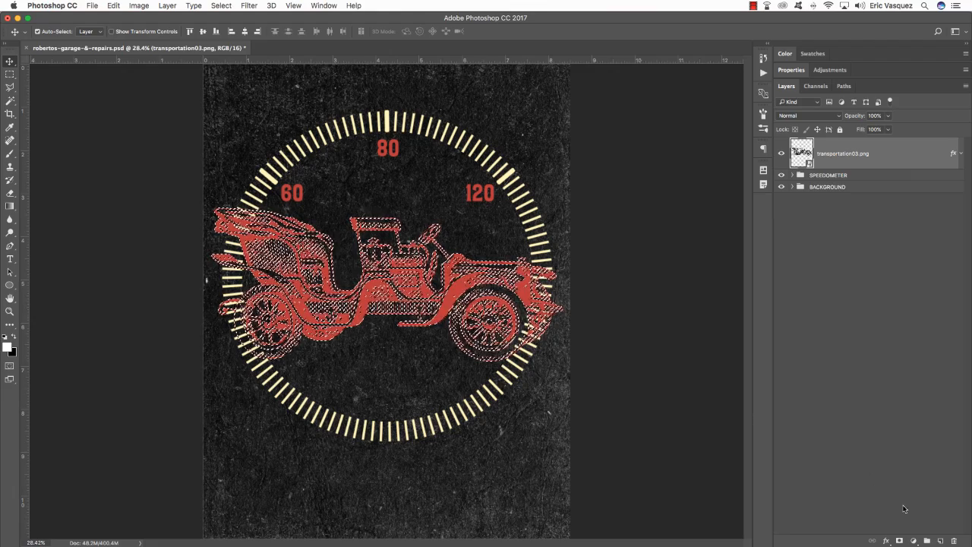
pyautogui.click(941, 541)
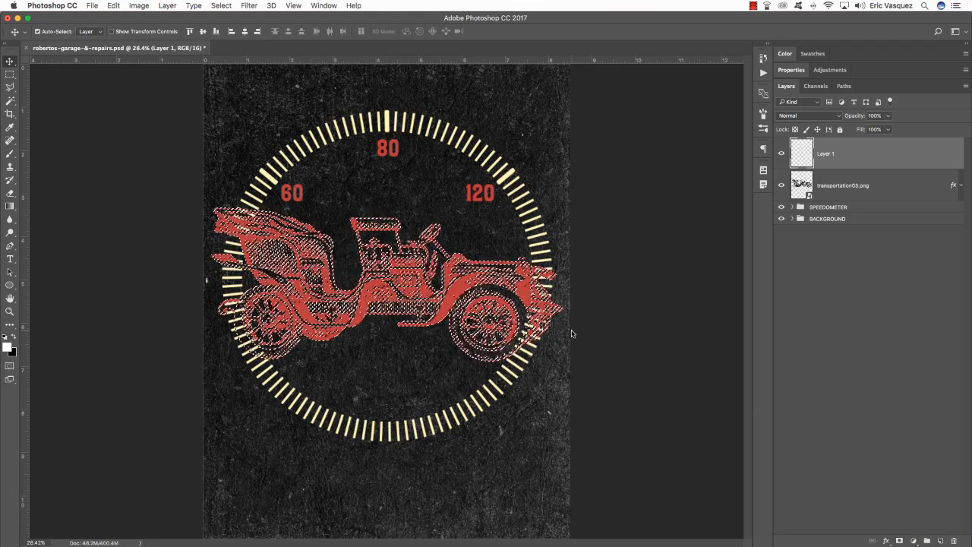
pyautogui.click(222, 5)
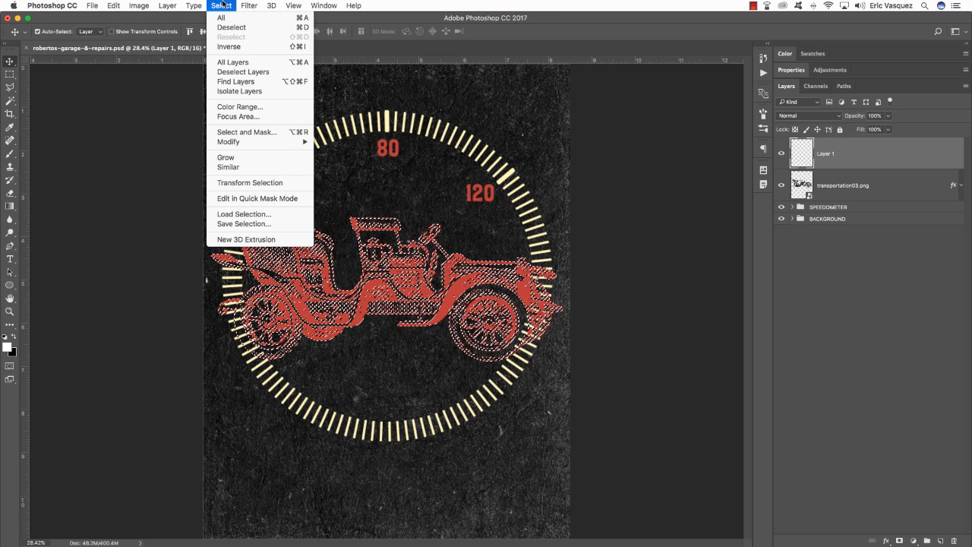
pyautogui.moveTo(251, 143)
pyautogui.click(339, 161)
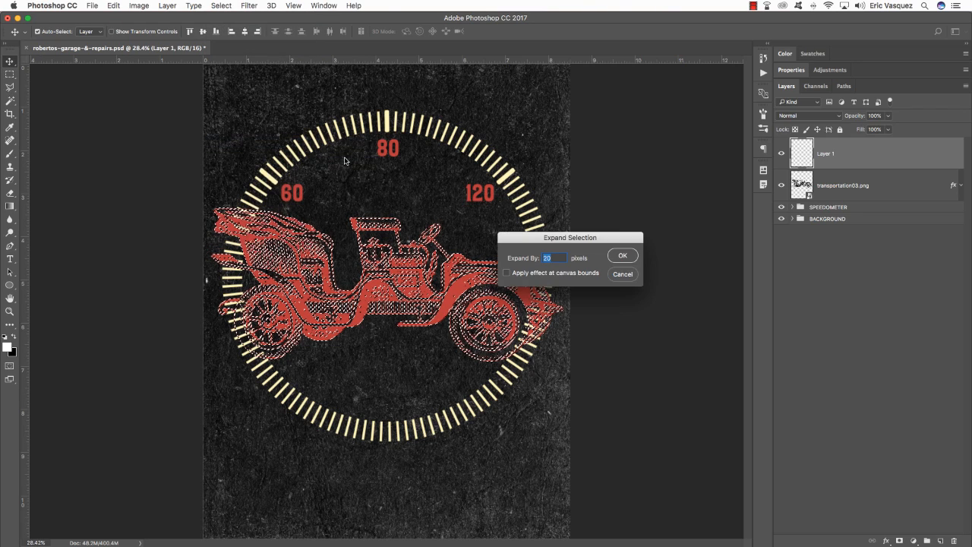
pyautogui.moveTo(562, 240); pyautogui.dragTo(414, 234)
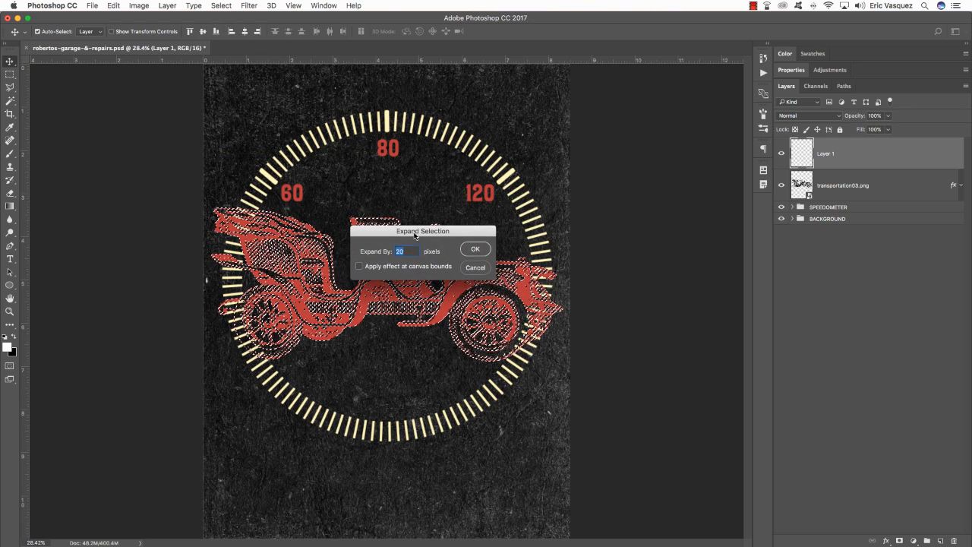
pyautogui.click(476, 251)
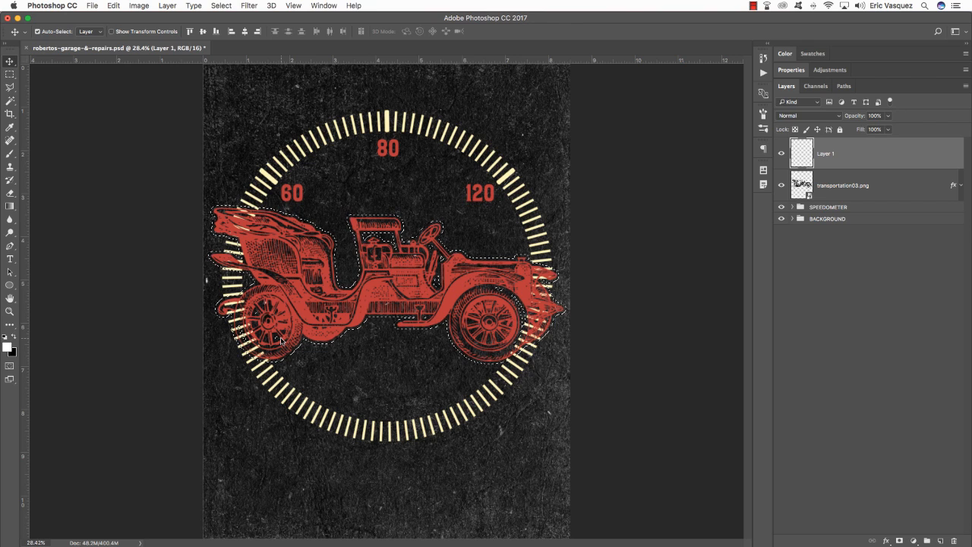
# Step: Fill the expanded car selection with white on the new layer and deselect
pyautogui.hotkey('alt', 'BackSpace')
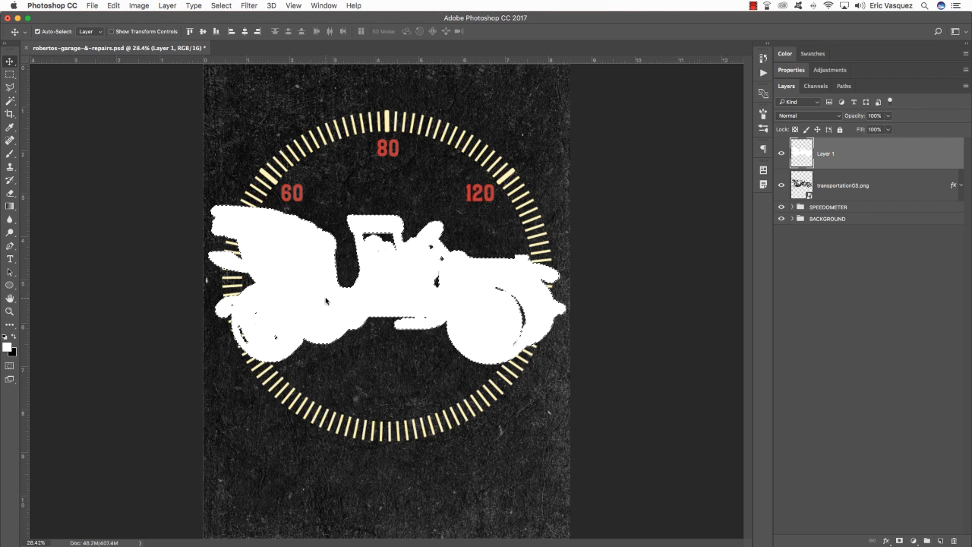
pyautogui.click(222, 6)
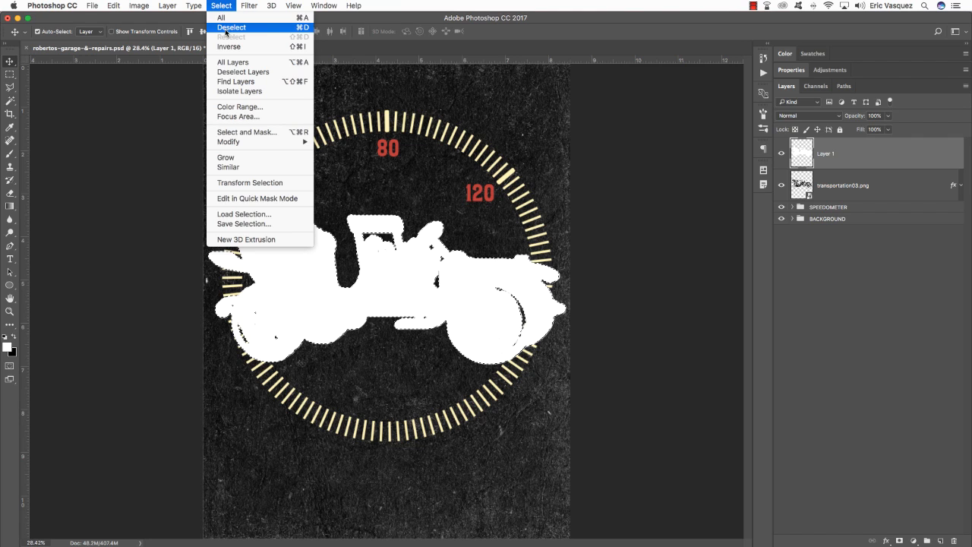
pyautogui.click(226, 28)
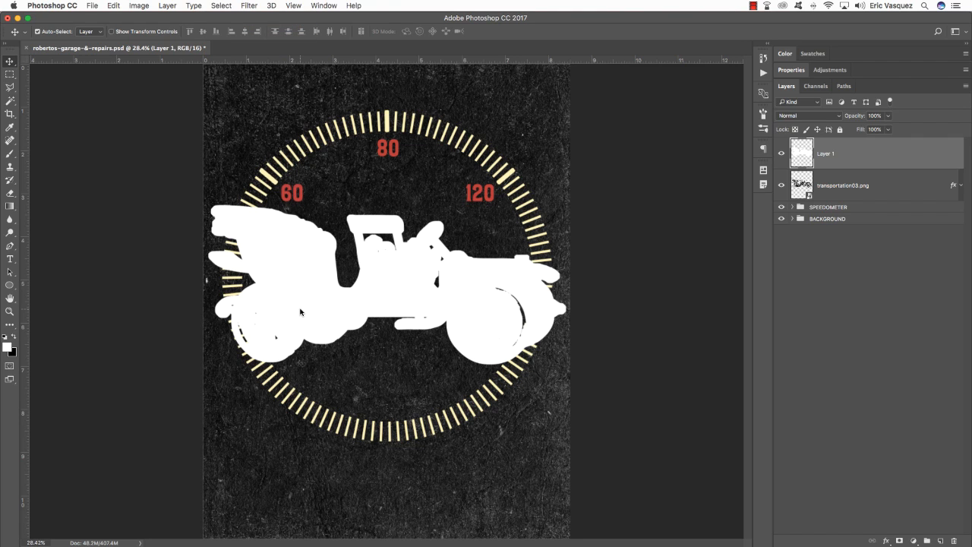
# Step: Paint white over the remaining gaps in the silhouette's wheels and steering area using a 50 px brush
pyautogui.press('b')
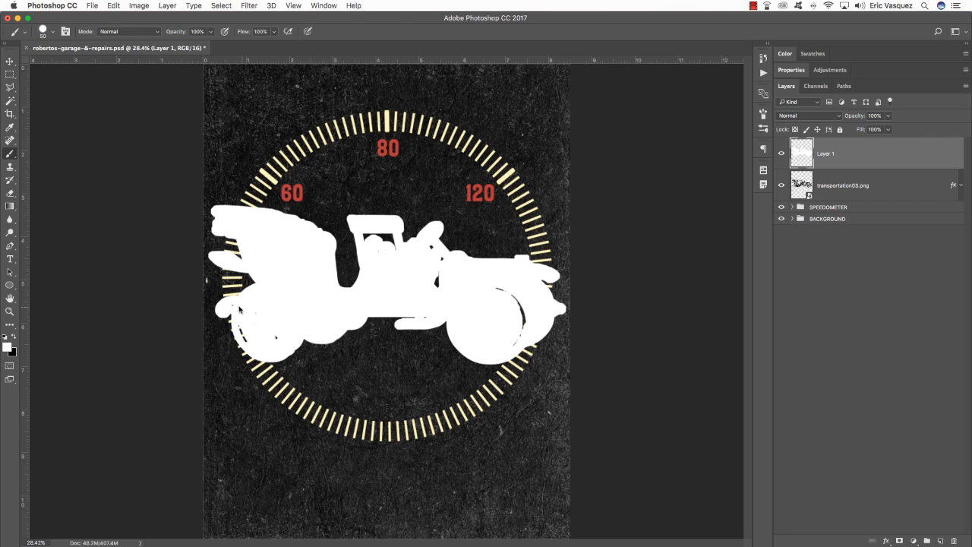
pyautogui.moveTo(243, 324); pyautogui.dragTo(253, 351)
pyautogui.click(432, 247)
pyautogui.moveTo(511, 294)
pyautogui.mouseDown()
pyautogui.moveTo(503, 290)
pyautogui.moveTo(523, 319)
pyautogui.moveTo(515, 343)
pyautogui.mouseUp()
pyautogui.press('v')
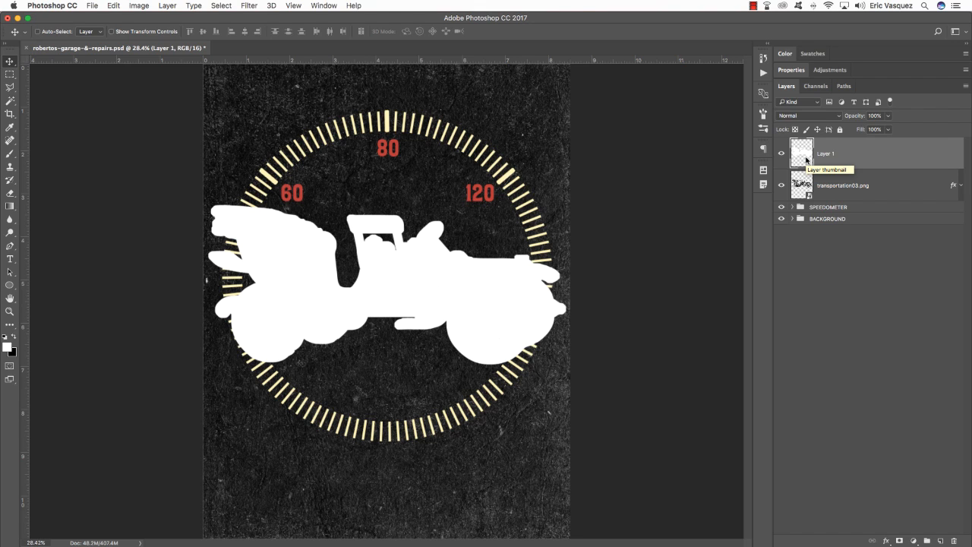
# Step: Select the Layer 1 silhouette, hide that layer, and mask the SPEEDOMETER group with the inverted selection
pyautogui.keyDown('super'); pyautogui.click(807, 158); pyautogui.keyUp('super')
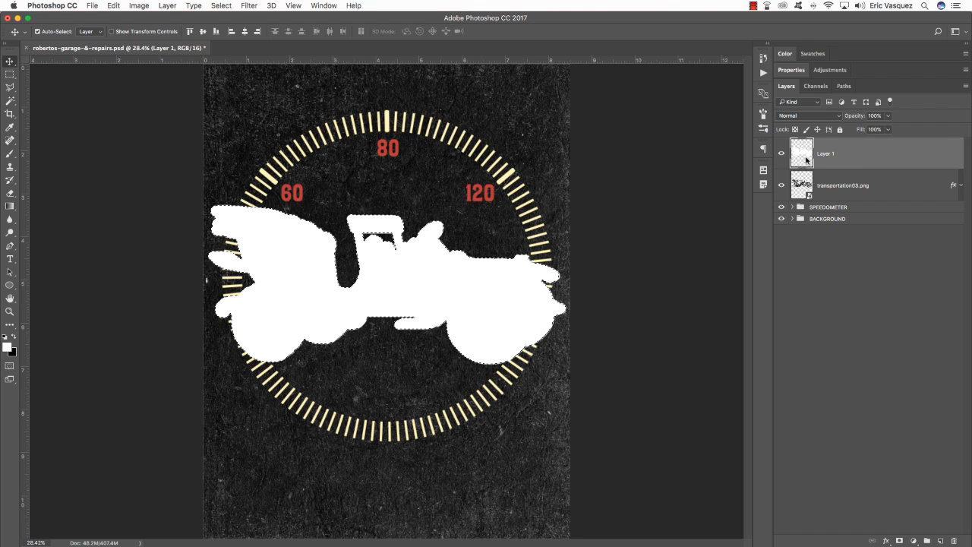
pyautogui.click(781, 154)
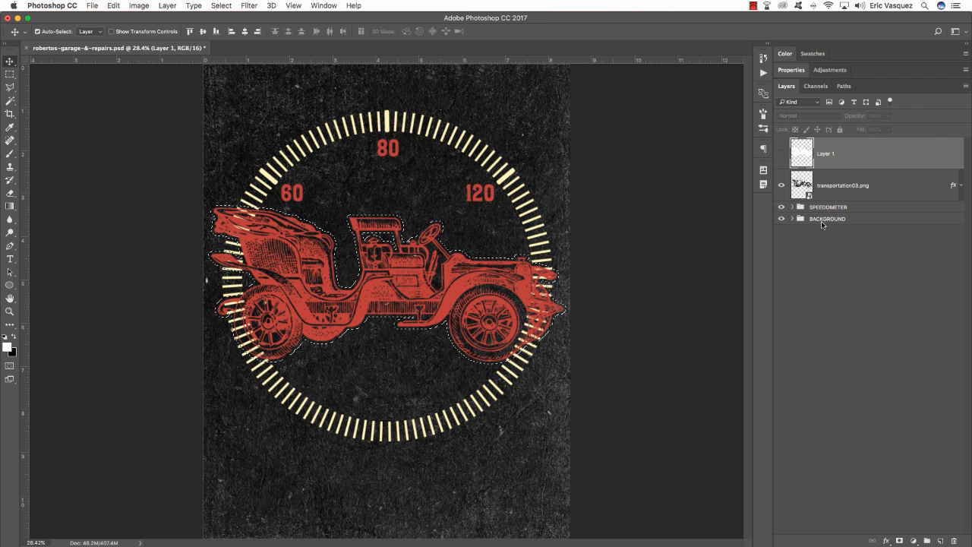
pyautogui.click(867, 206)
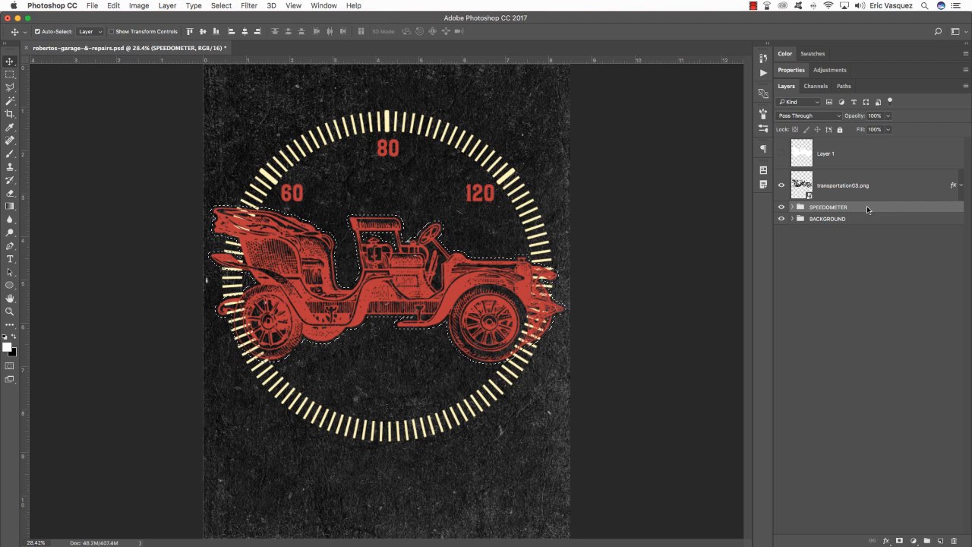
pyautogui.press('super+shift+i')
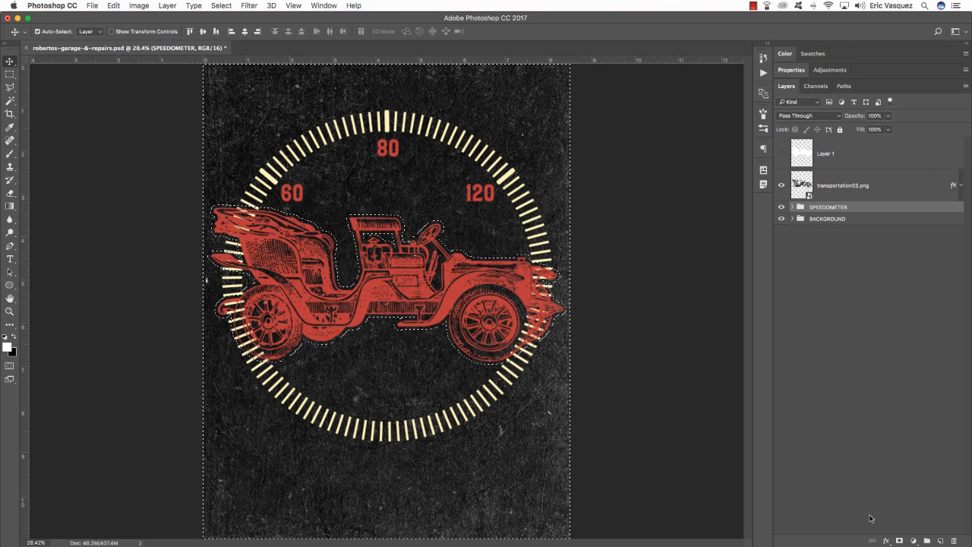
pyautogui.click(899, 540)
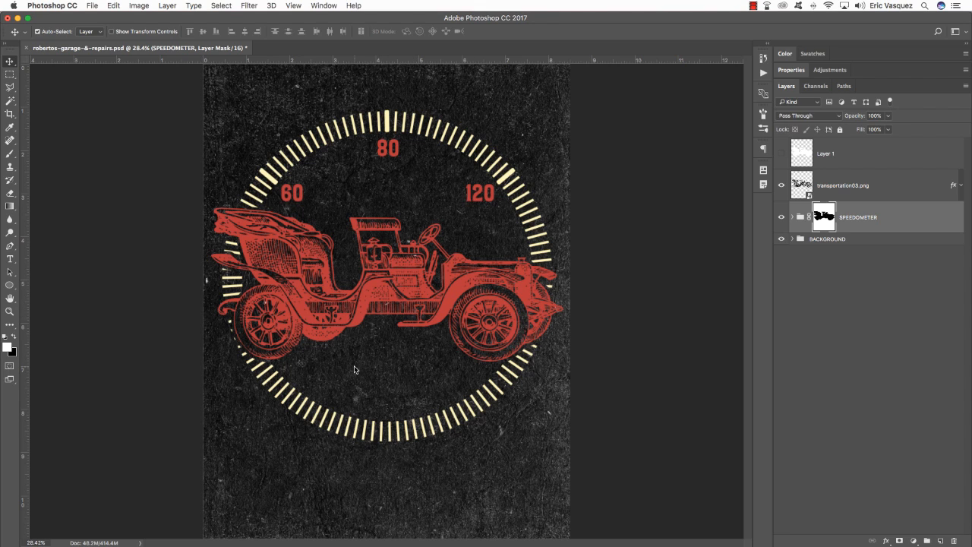
# Step: Paint black on the SPEEDOMETER group's mask to hide the tick marks along the bottom of the dial
pyautogui.press('b')
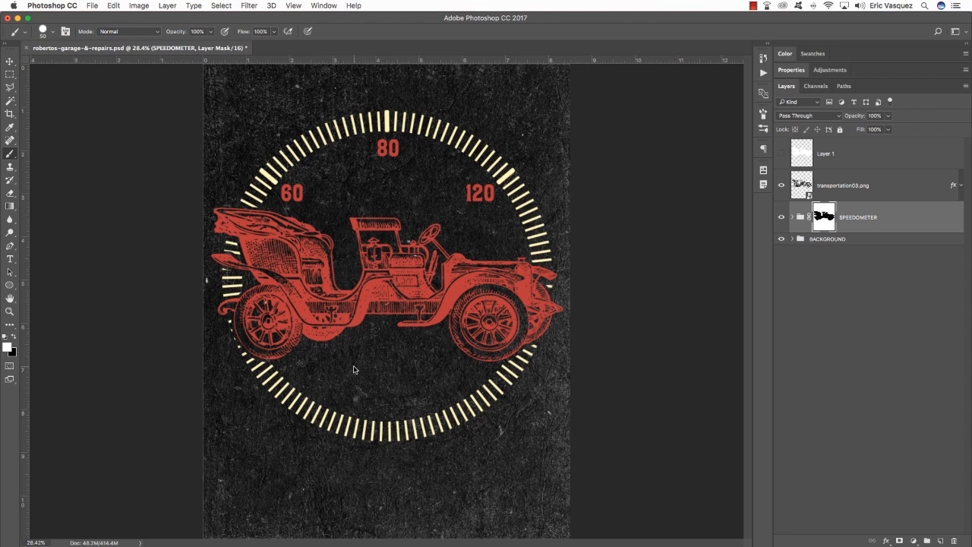
pyautogui.press('x')
pyautogui.moveTo(295, 381); pyautogui.dragTo(283, 401)
pyautogui.moveTo(278, 419)
pyautogui.mouseDown()
pyautogui.moveTo(307, 400)
pyautogui.moveTo(401, 416)
pyautogui.moveTo(295, 432)
pyautogui.moveTo(380, 435)
pyautogui.mouseUp()
pyautogui.moveTo(452, 413); pyautogui.dragTo(456, 414)
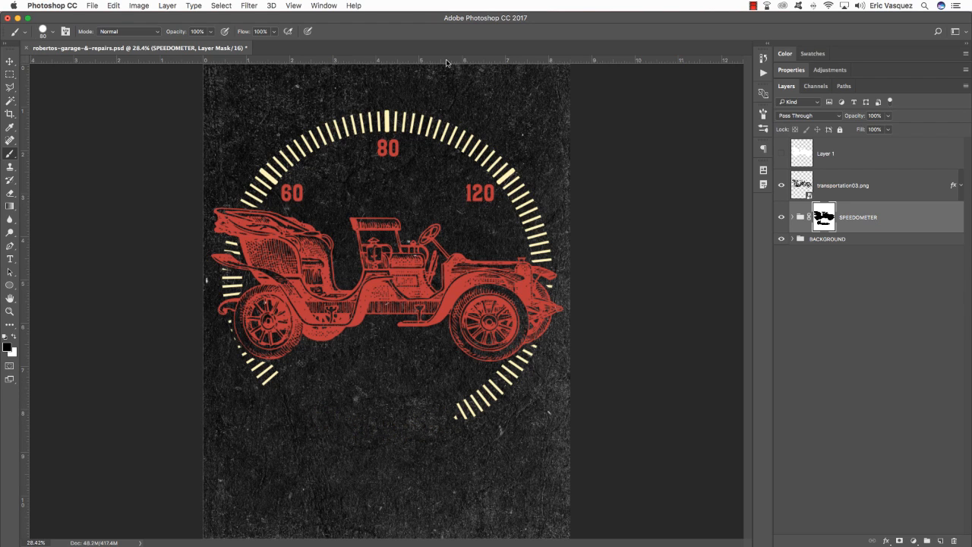
# Step: Place a horizontal guide level with the lowest left tick and mask out more of the dial's lower right ticks
pyautogui.moveTo(447, 62)
pyautogui.mouseDown()
pyautogui.moveTo(463, 408)
pyautogui.moveTo(454, 406)
pyautogui.moveTo(469, 426)
pyautogui.moveTo(467, 394)
pyautogui.moveTo(488, 408)
pyautogui.mouseUp()
pyautogui.click(458, 411)
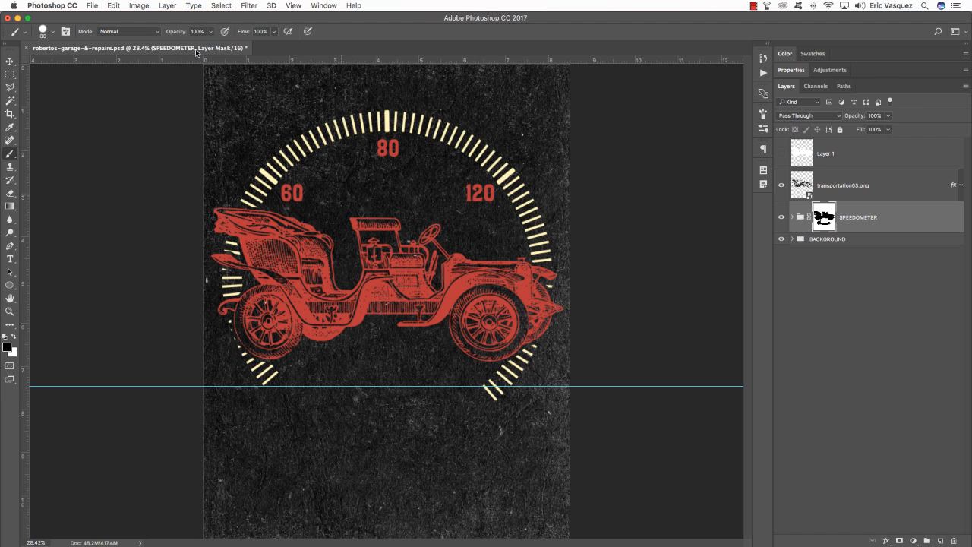
pyautogui.click(314, 6)
pyautogui.moveTo(295, 6)
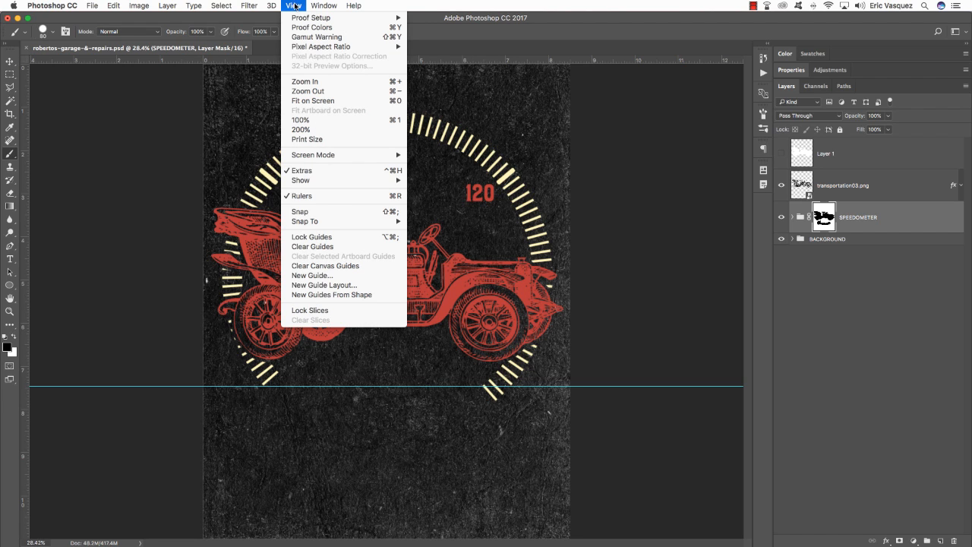
pyautogui.click(524, 224)
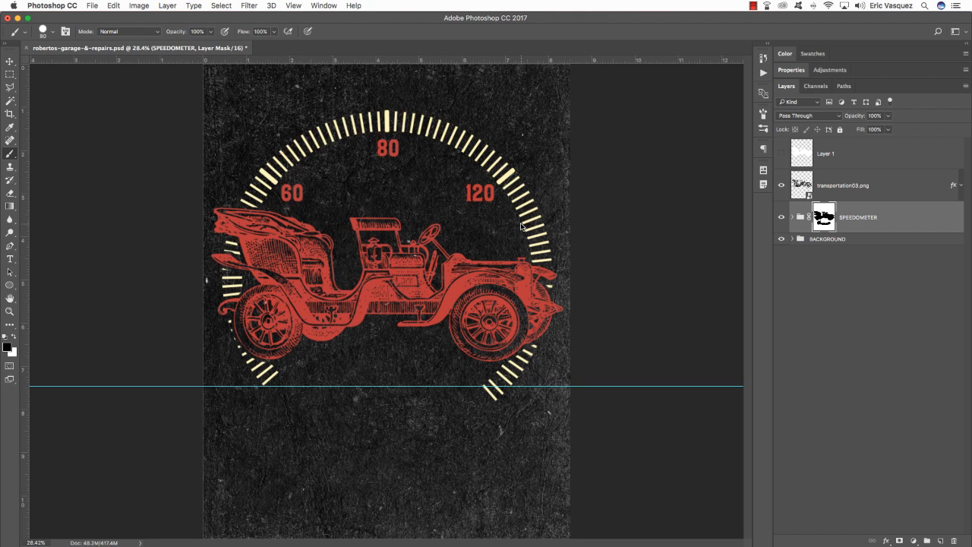
# Step: Mask the lower right ticks that extend past the guide using a 45 px brush, and hide the guide
pyautogui.press('[')
pyautogui.press('[')
pyautogui.press('[')
pyautogui.press('[')
pyautogui.moveTo(479, 381); pyautogui.dragTo(495, 396)
pyautogui.press('super+semicolon')
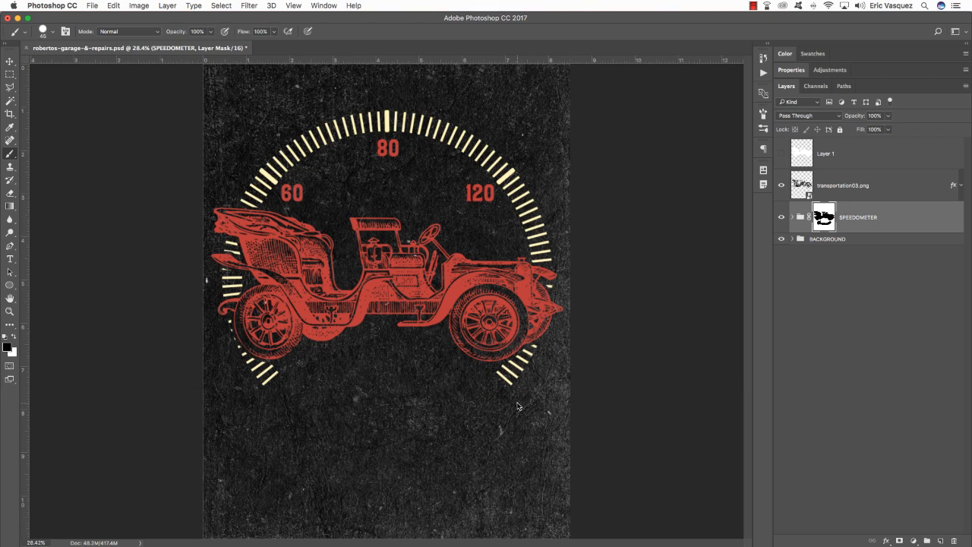
pyautogui.press('v')
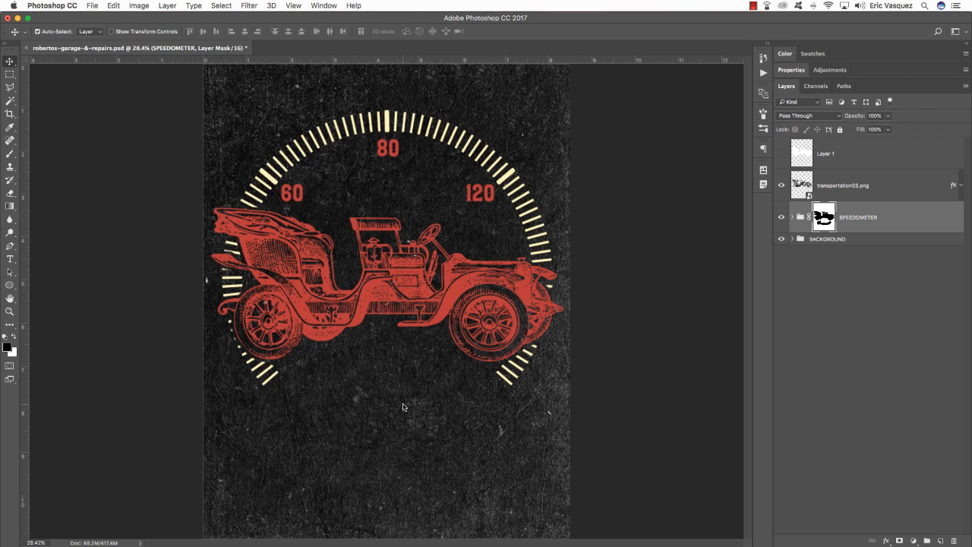
# Step: Delete the hidden Layer 1 silhouette above the transportation03.png layer
pyautogui.click(893, 184)
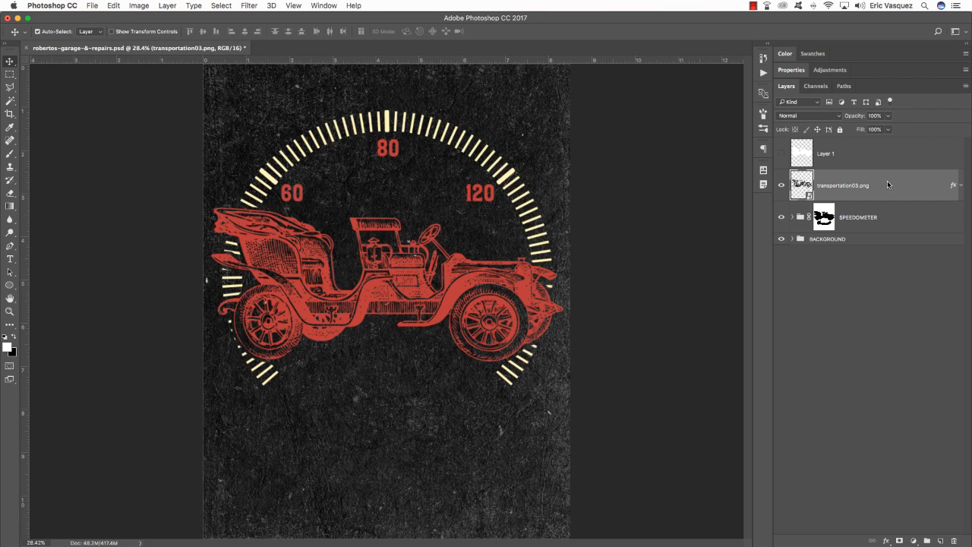
pyautogui.click(919, 152)
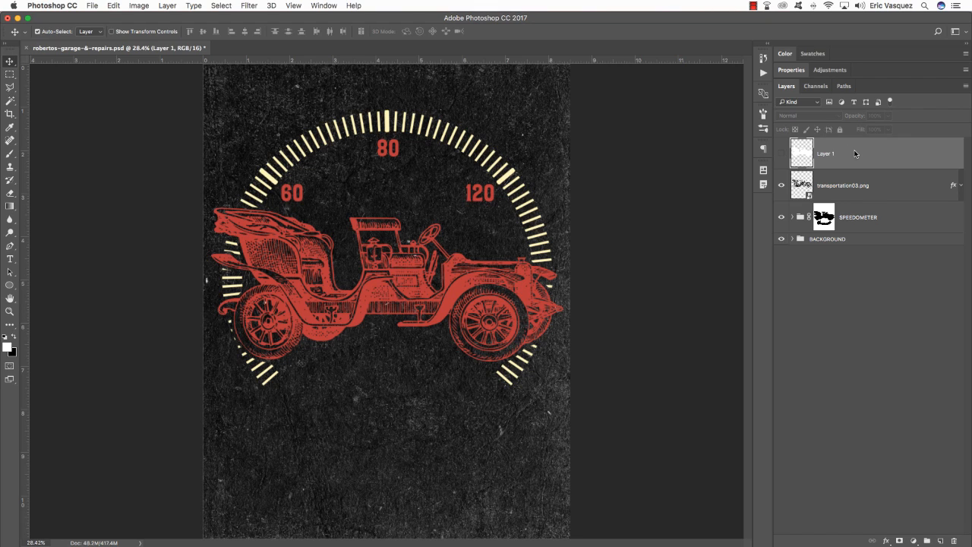
pyautogui.press('Delete')
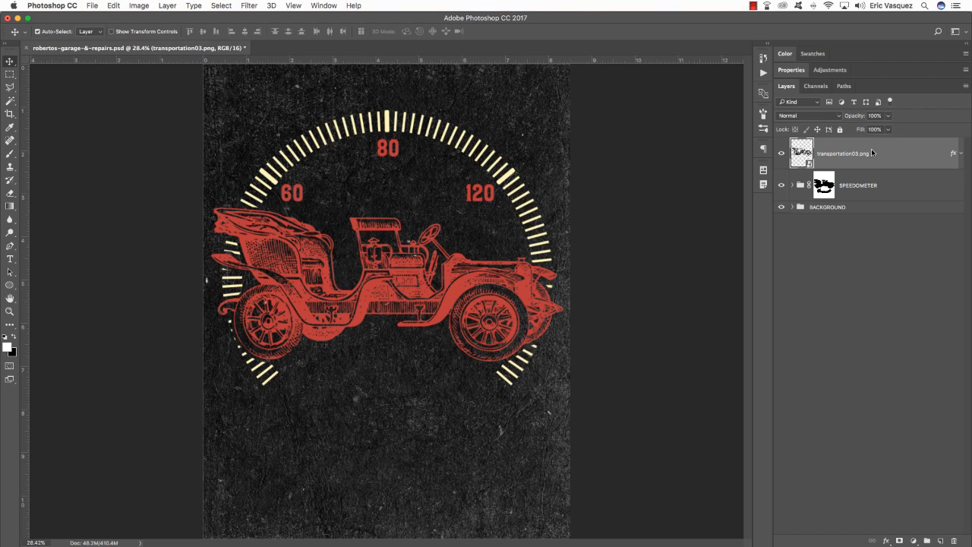
# Step: Put the transportation03.png layer in its own group and name the group CAR
pyautogui.press('super+g')
pyautogui.doubleClick(815, 143)
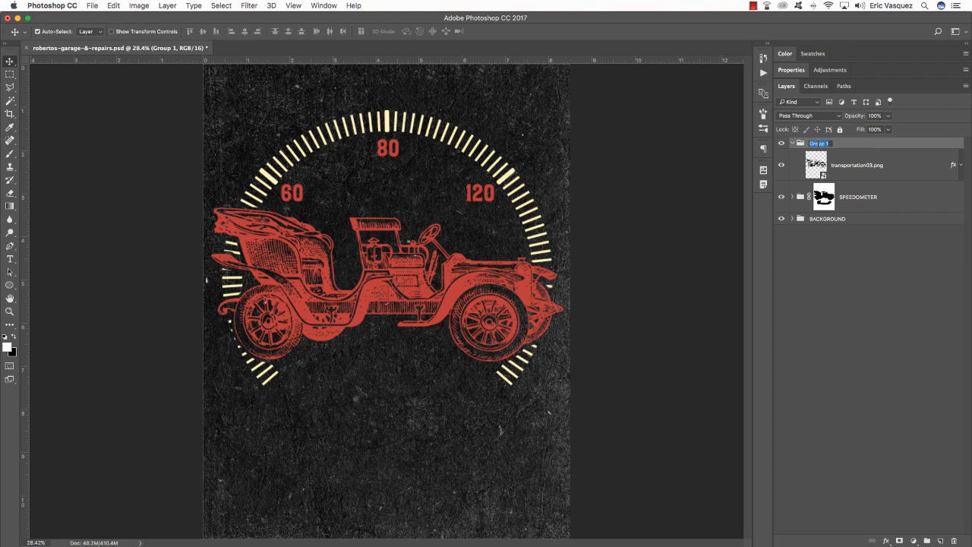
pyautogui.write('CAR')
pyautogui.press('Return')
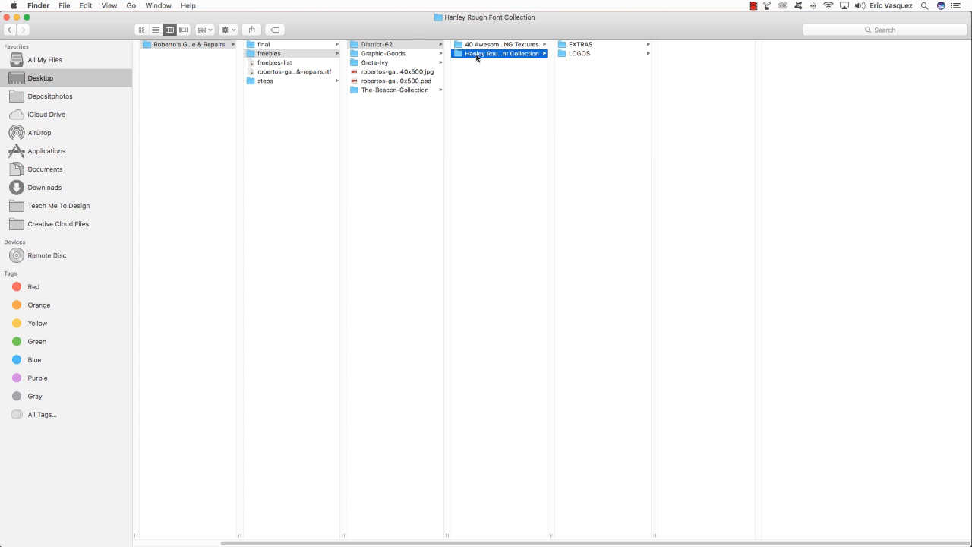
# Step: Open LOGOSpg1.ai from the Hanley Rough Font Collection's LOGOS > AI > CC folder in Illustrator
pyautogui.click(583, 55)
pyautogui.click(682, 47)
pyautogui.click(797, 47)
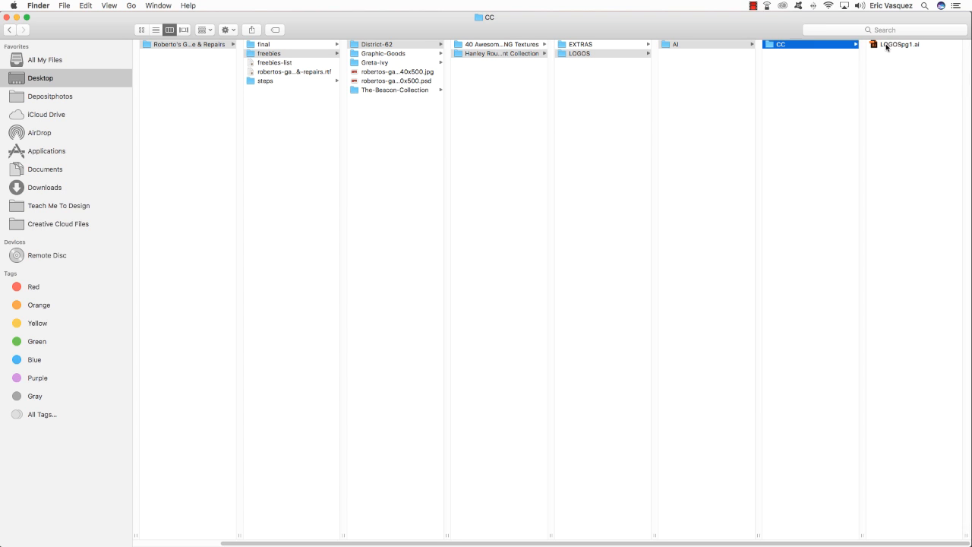
pyautogui.moveTo(892, 44); pyautogui.dragTo(521, 522)
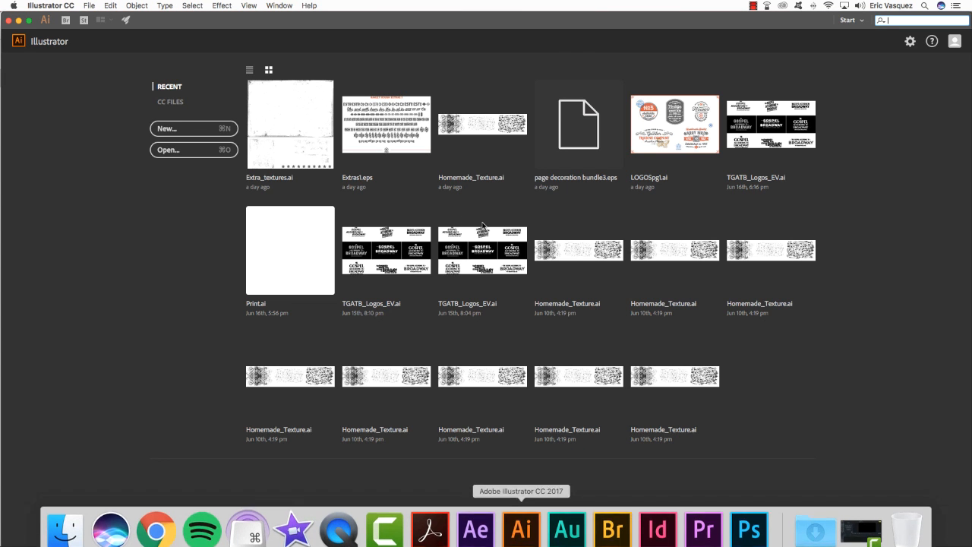
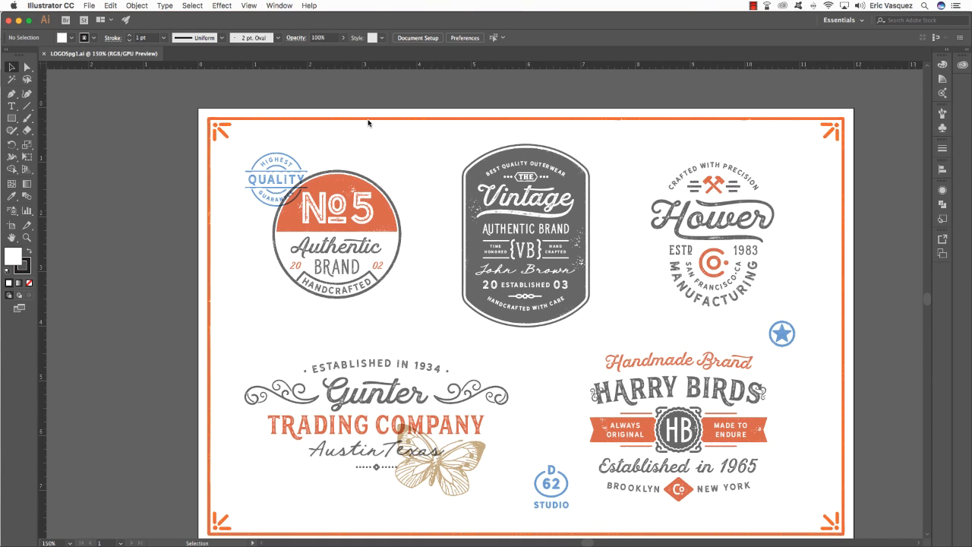
# Step: Cut the orange border frame from the logo sheet and close LOGOSpg1.ai without saving
pyautogui.click(501, 136)
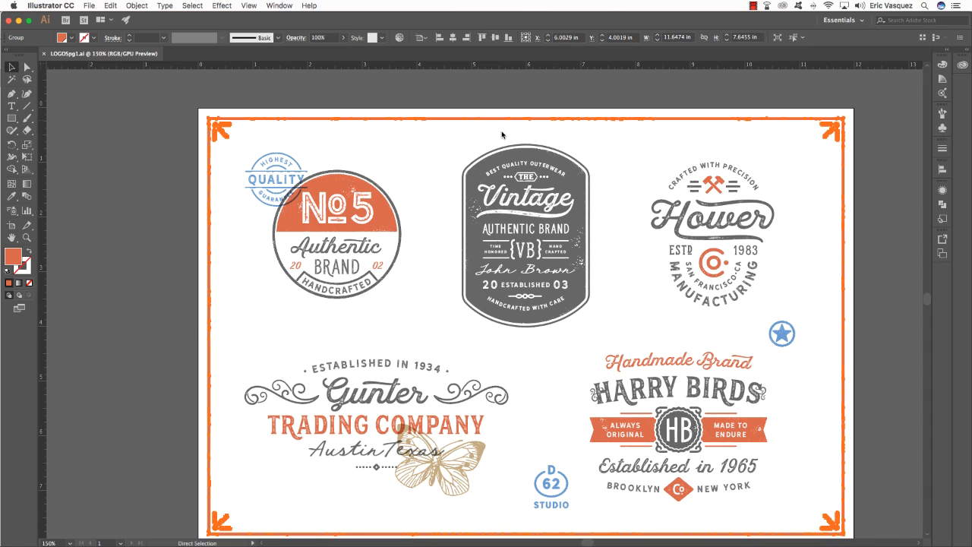
pyautogui.press('Delete')
pyautogui.click(44, 54)
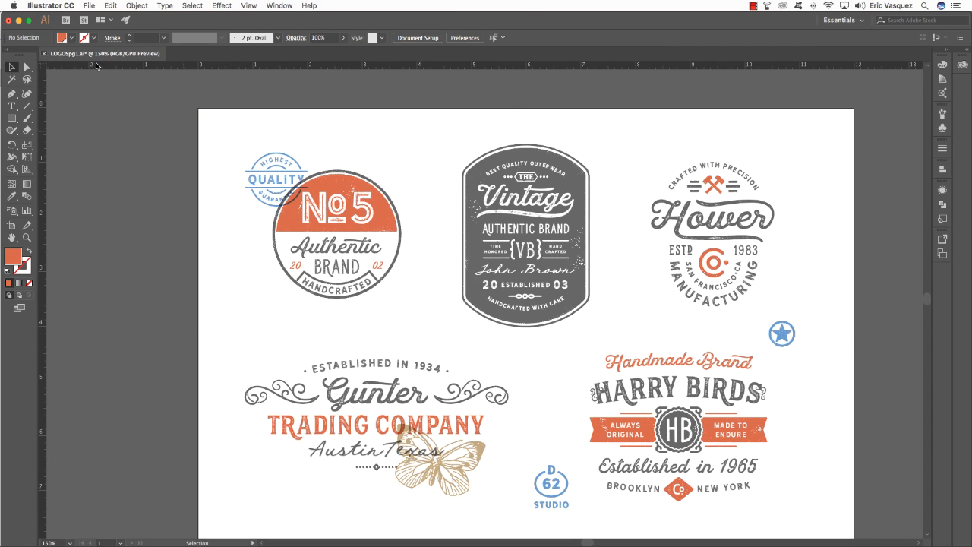
pyautogui.click(490, 304)
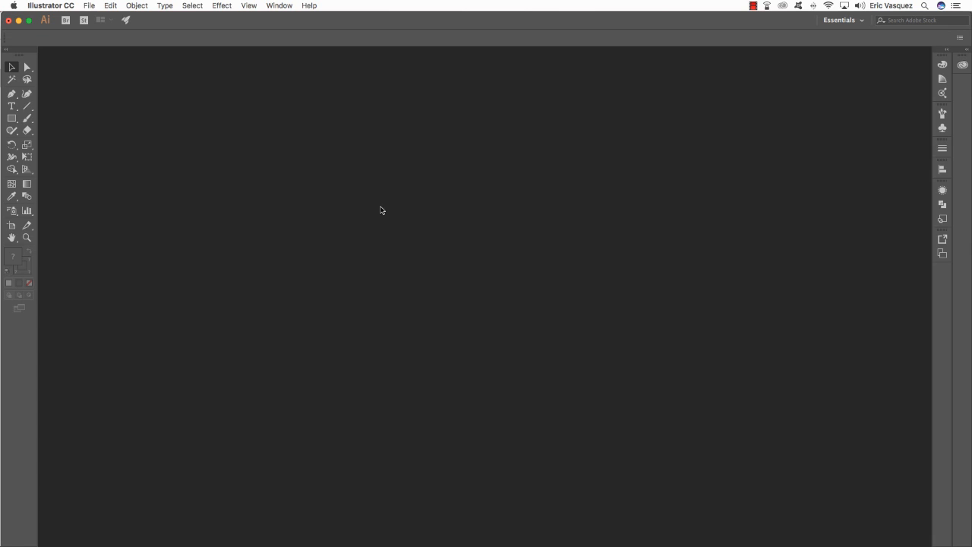
# Step: Switch to Photoshop and paste the orange frame into the poster as a Smart Object
pyautogui.press('super+Tab')
pyautogui.press('super+Tab')
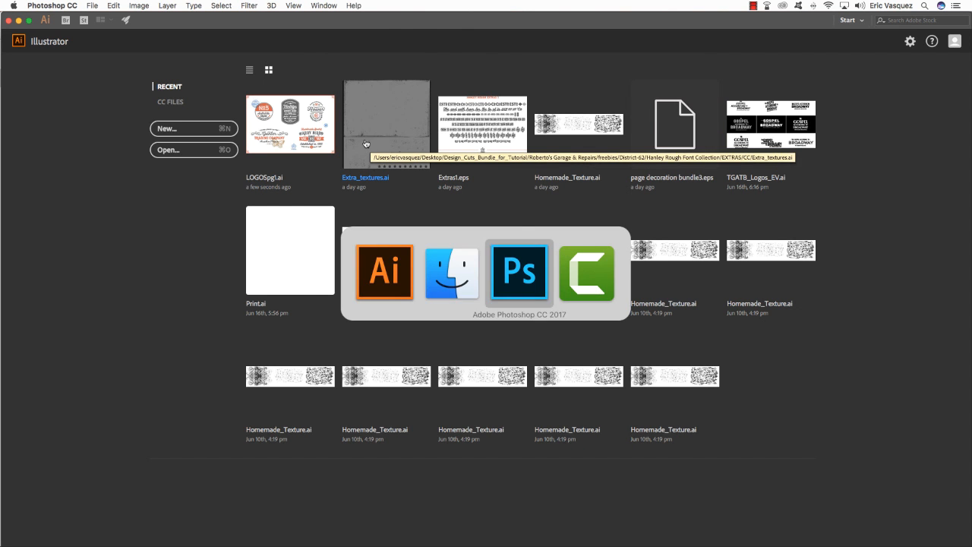
pyautogui.press('super+v')
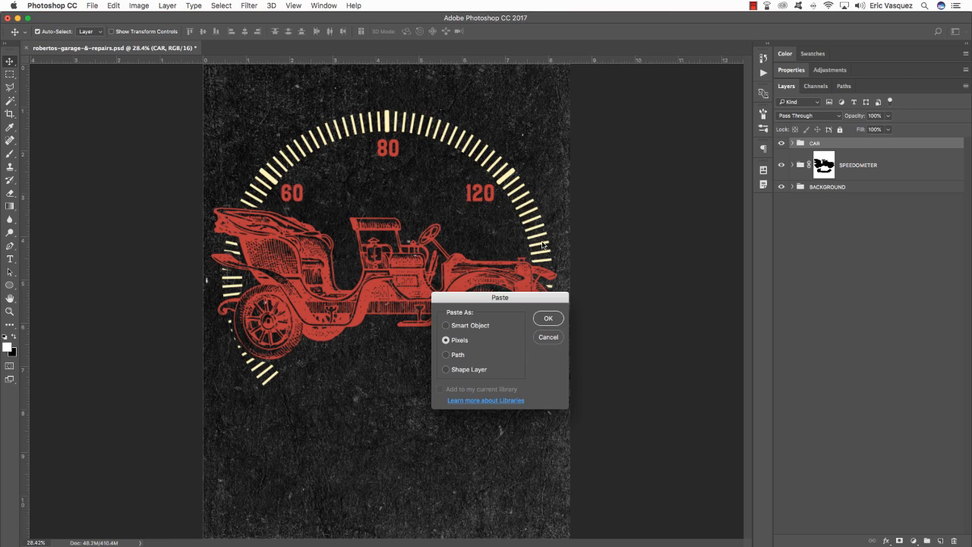
pyautogui.moveTo(519, 299); pyautogui.dragTo(405, 242)
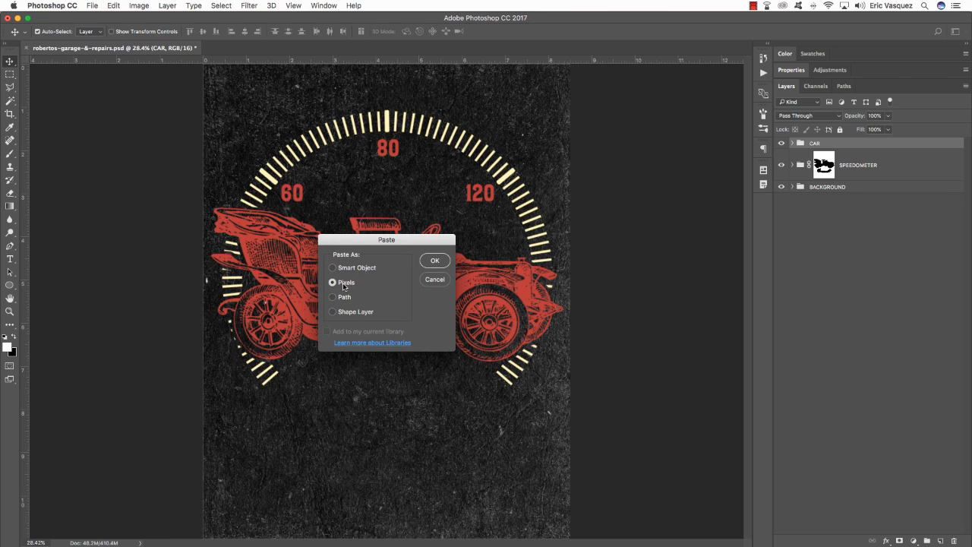
pyautogui.click(357, 271)
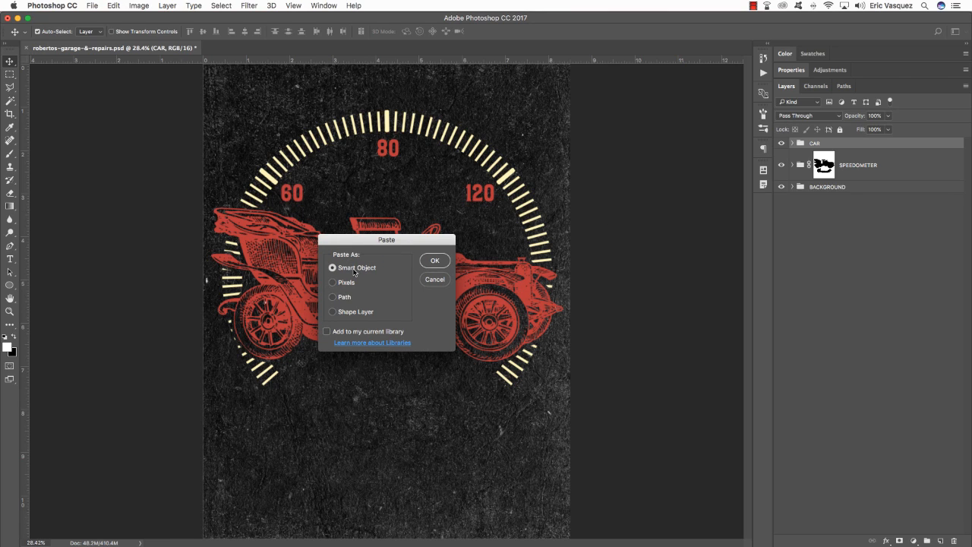
pyautogui.click(435, 261)
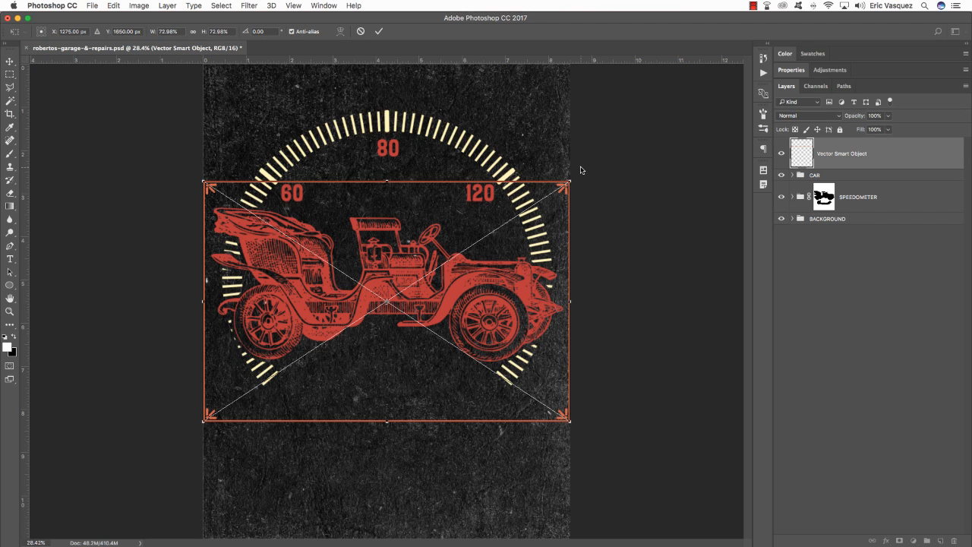
# Step: Rotate the pasted frame 90°, enlarge it to about 91.4%, and shift it toward the poster's right edge
pyautogui.moveTo(582, 174); pyautogui.dragTo(528, 368)
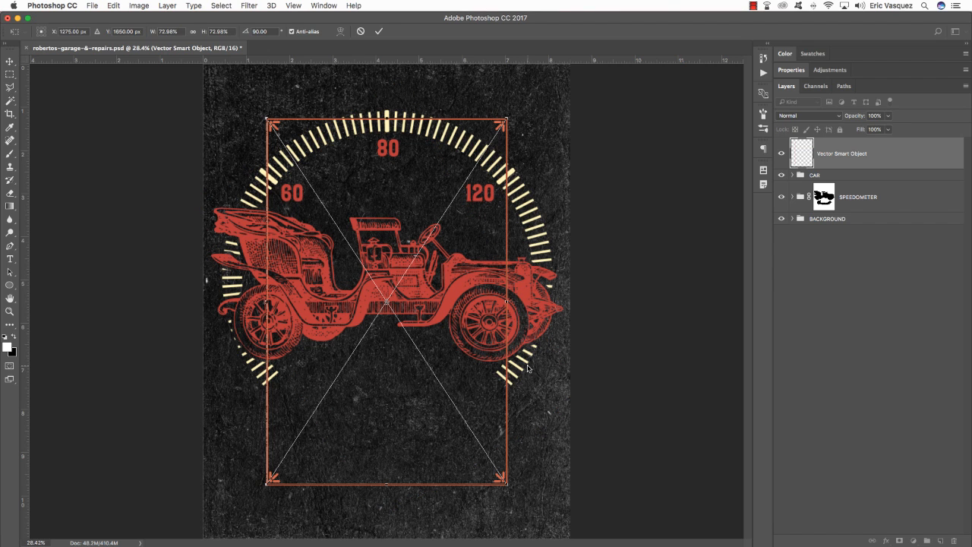
pyautogui.press('super+minus')
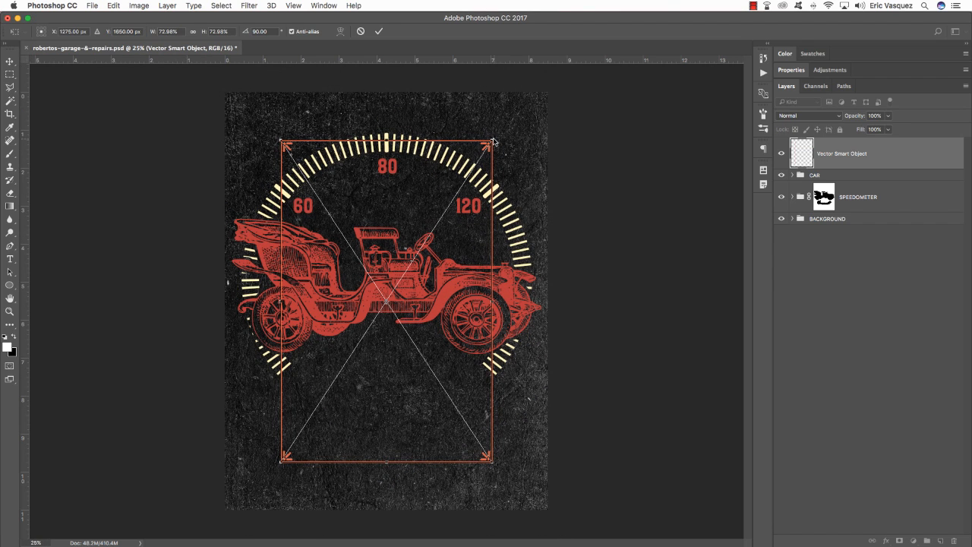
pyautogui.moveTo(493, 141); pyautogui.dragTo(534, 109)
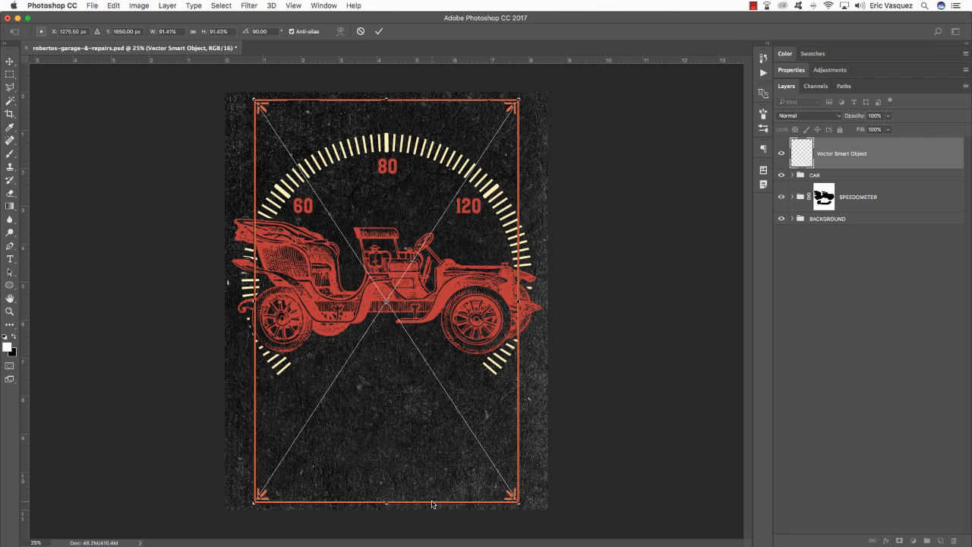
pyautogui.moveTo(432, 504); pyautogui.dragTo(454, 504)
pyautogui.press('Return')
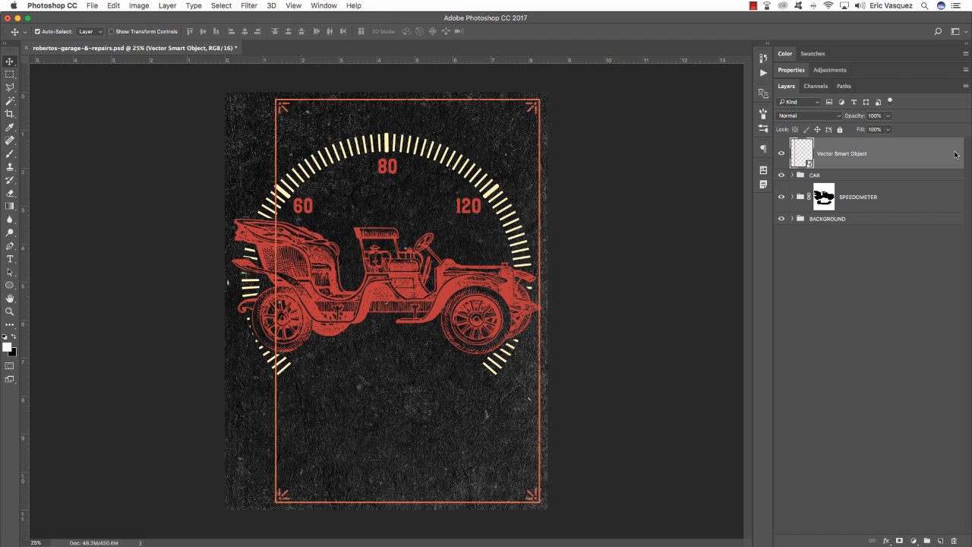
# Step: Rename the pasted Vector Smart Object layer FRAME
pyautogui.doubleClick(854, 154)
pyautogui.write('FRAME')
pyautogui.press('Return')
# Step: Apply a Color Overlay in cream #FFF6AE to the FRAME layer
pyautogui.doubleClick(953, 156)
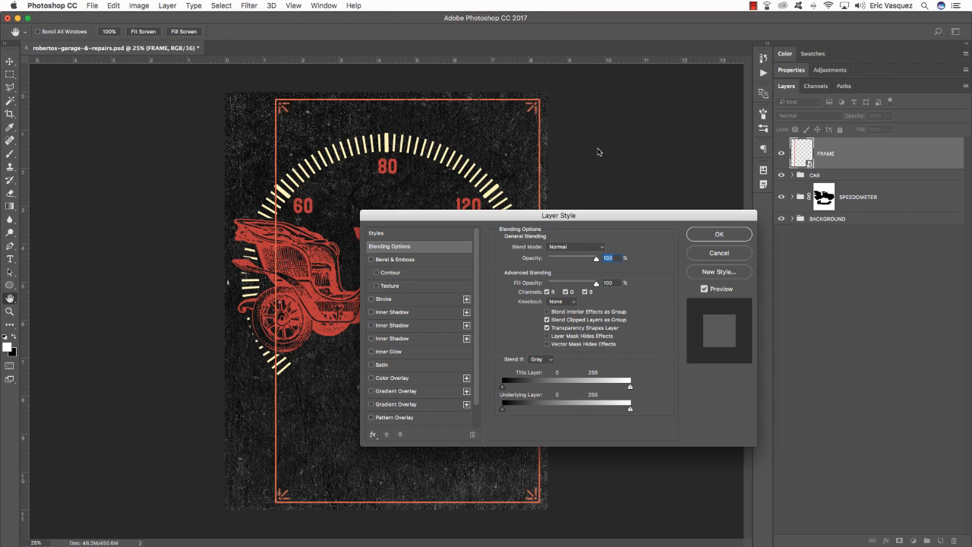
pyautogui.click(393, 380)
pyautogui.click(602, 248)
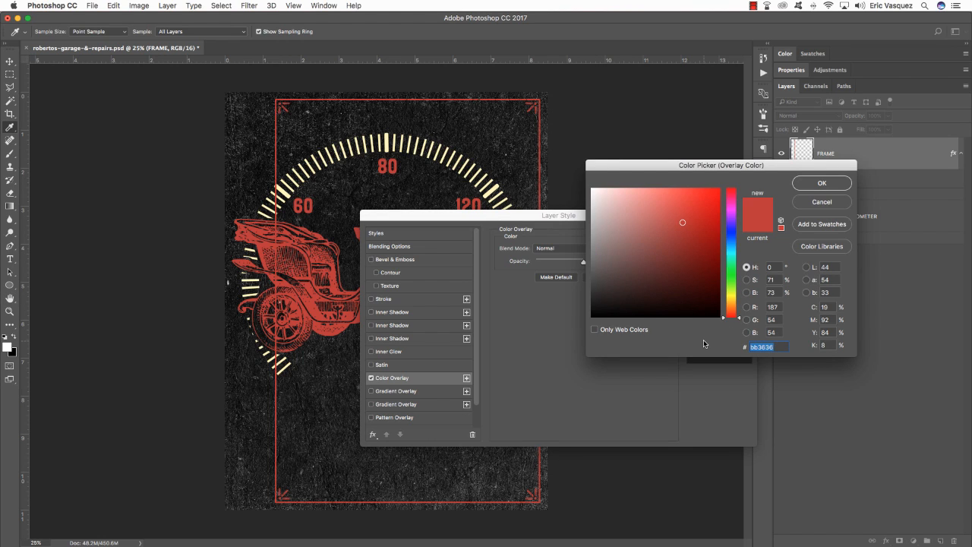
pyautogui.write('FFF6')
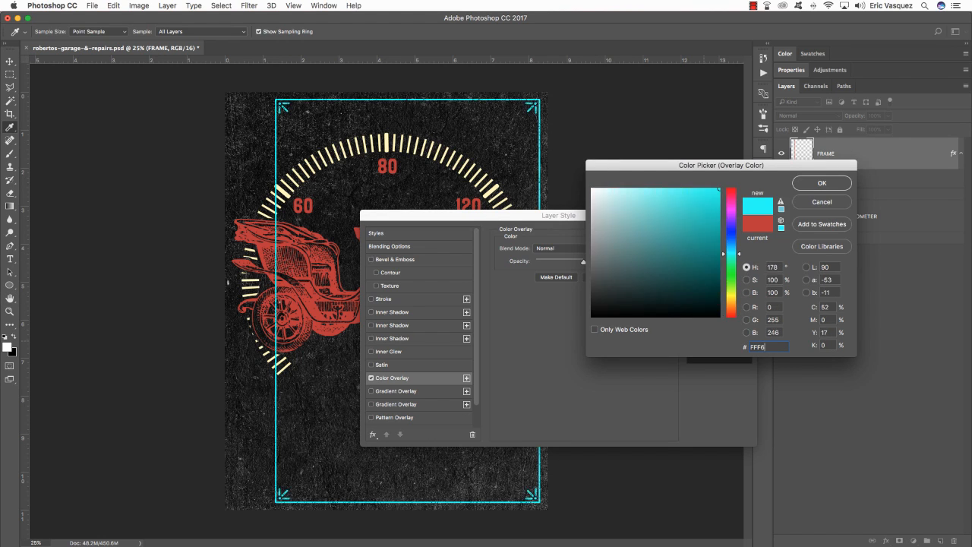
pyautogui.write('AE')
pyautogui.press('Return')
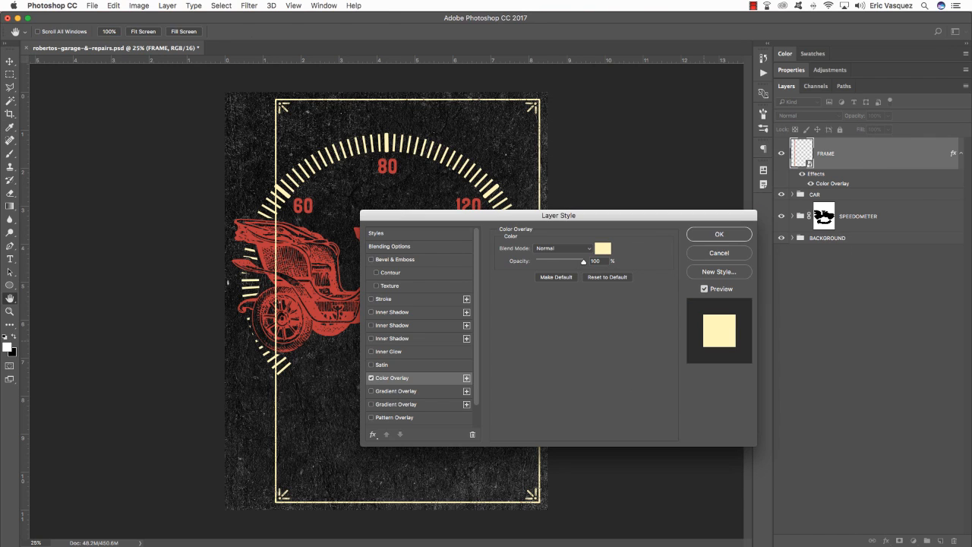
pyautogui.press('Return')
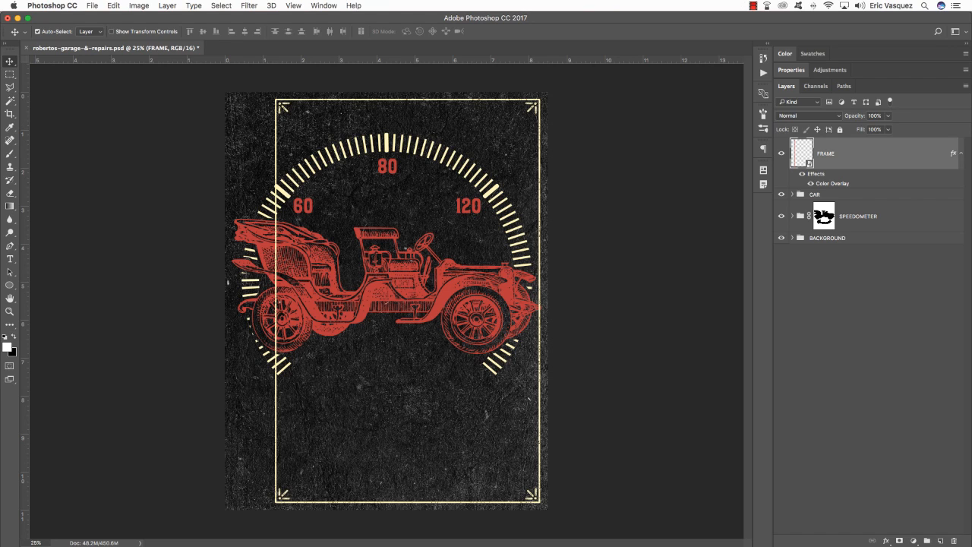
# Step: Marquee the right part of the frame, add a layer mask to FRAME from the selection, and collapse its effects list
pyautogui.press('m')
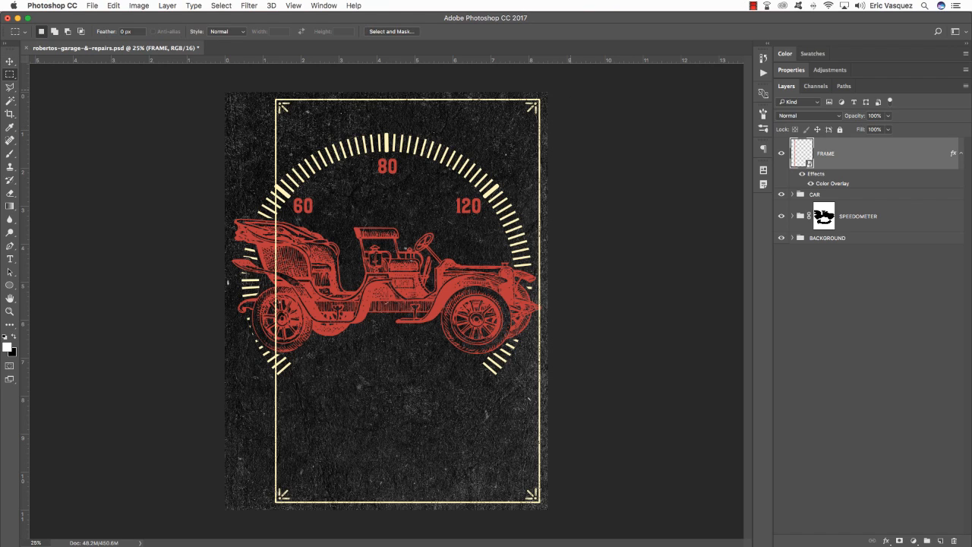
pyautogui.moveTo(571, 86); pyautogui.dragTo(357, 510)
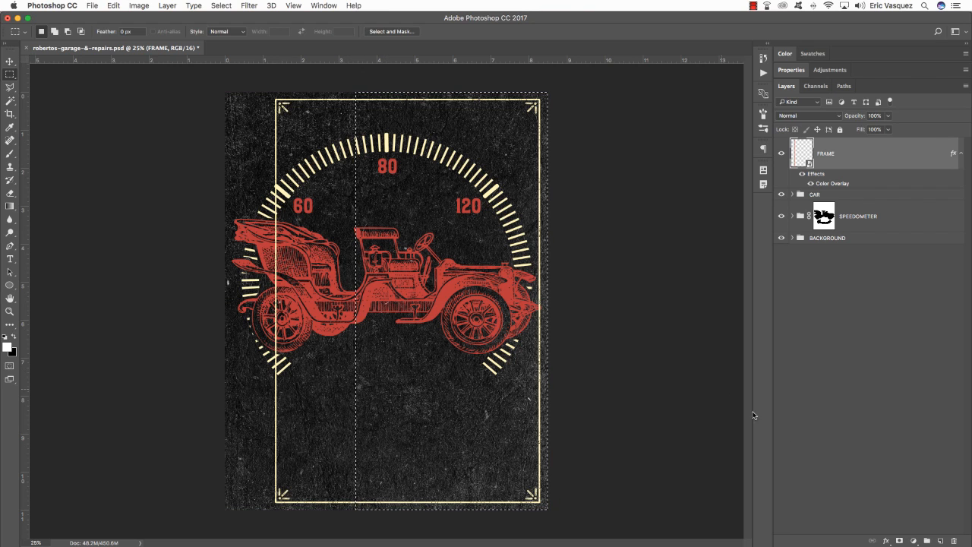
pyautogui.click(900, 541)
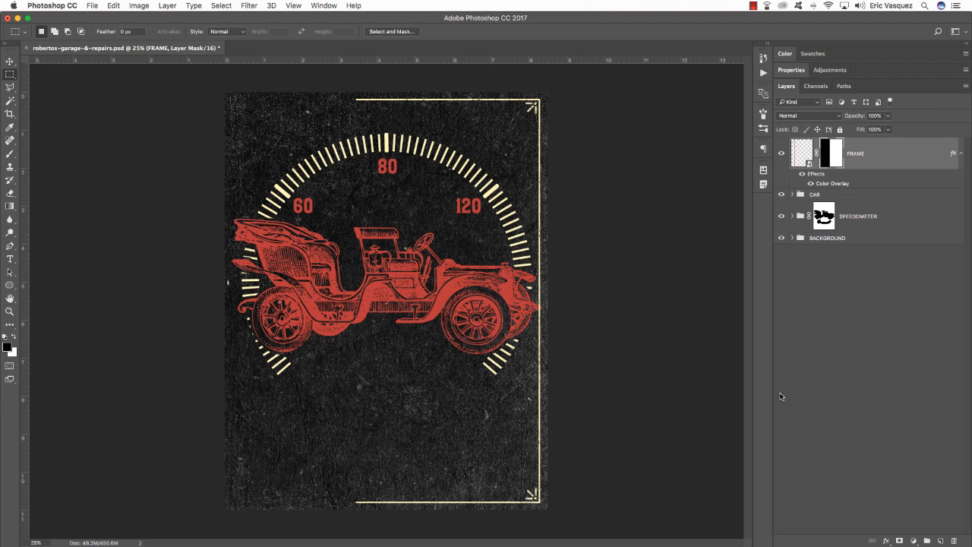
pyautogui.click(961, 155)
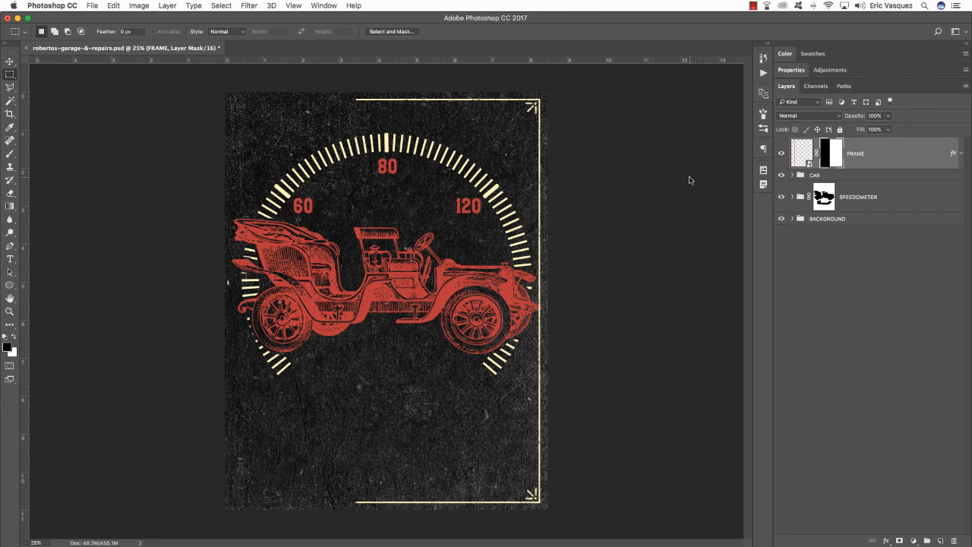
# Step: Duplicate the FRAME layer with its mask and flip the copy horizontally
pyautogui.press('super+j')
pyautogui.press('x')
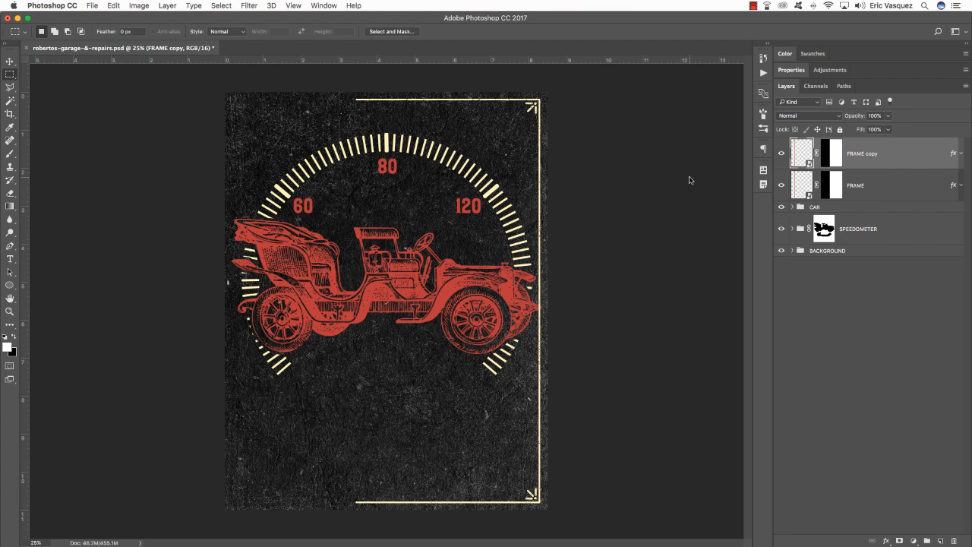
pyautogui.press('v')
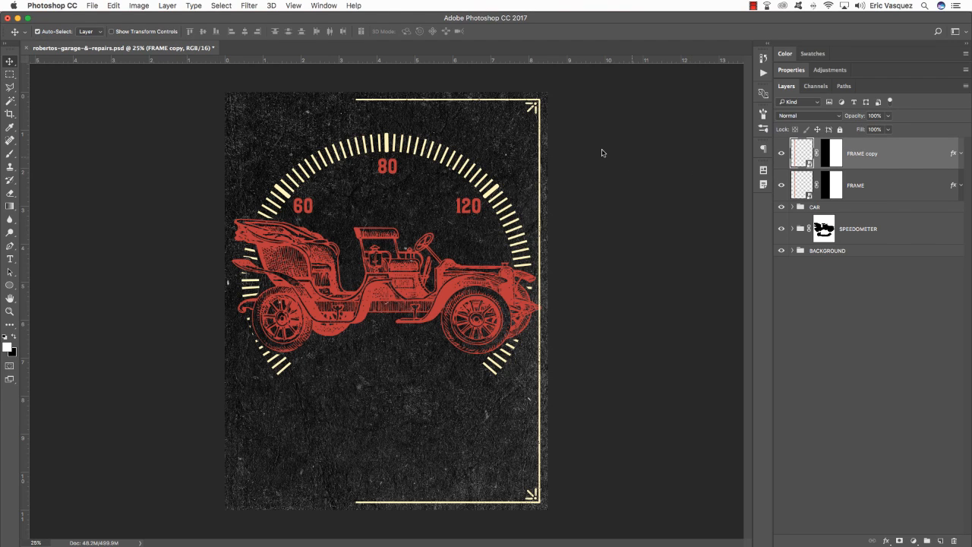
pyautogui.press('super+t')
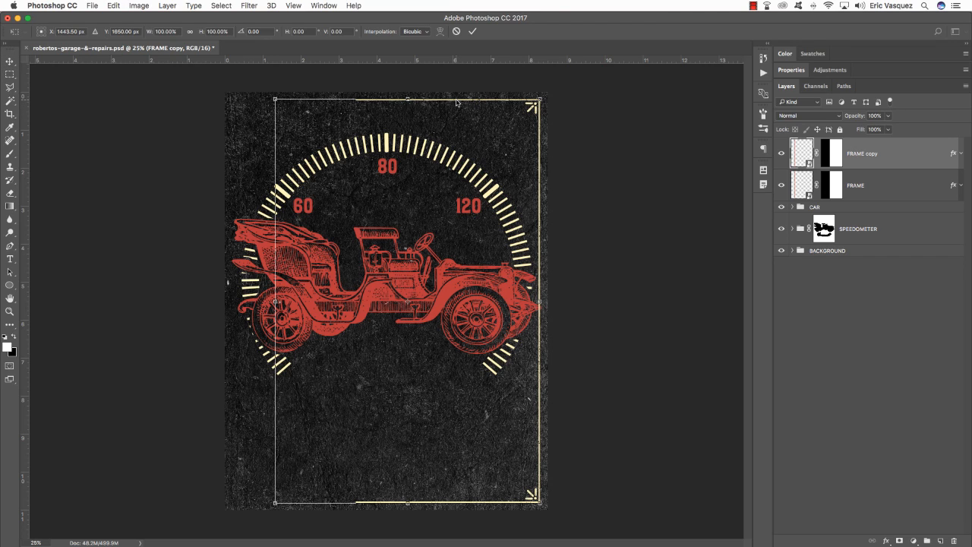
pyautogui.rightClick(457, 102)
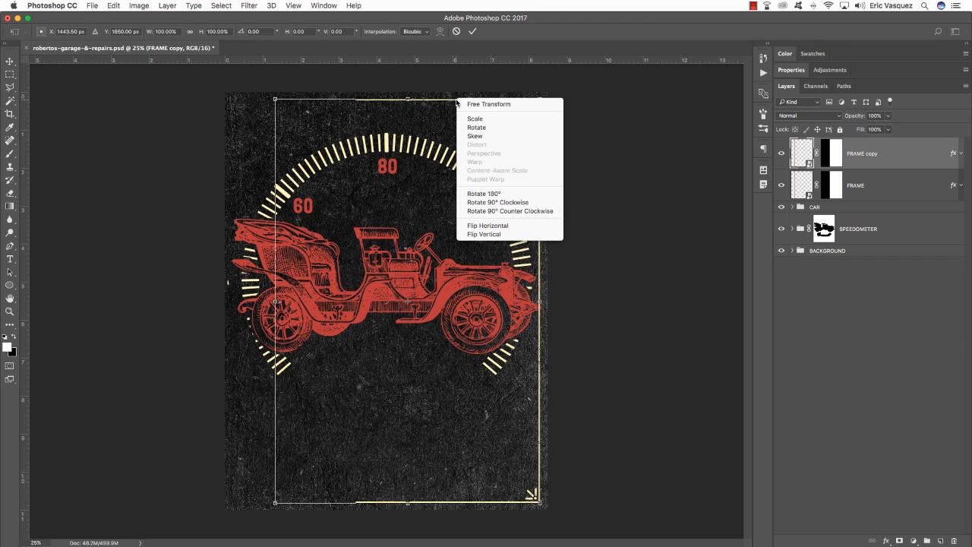
pyautogui.click(474, 226)
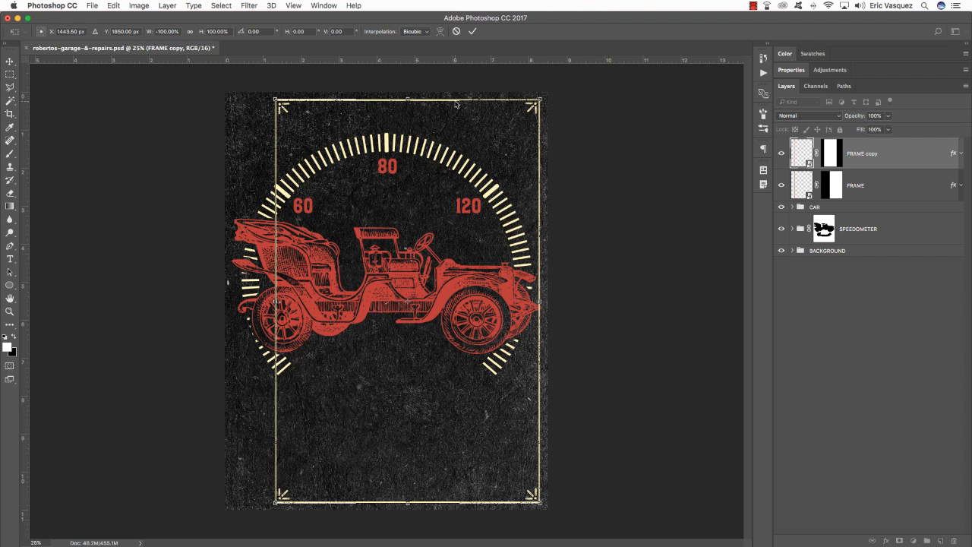
# Step: Move the flipped frame copy to the poster's left edge so both halves form one complete border
pyautogui.moveTo(456, 103); pyautogui.dragTo(411, 103)
pyautogui.press('Return')
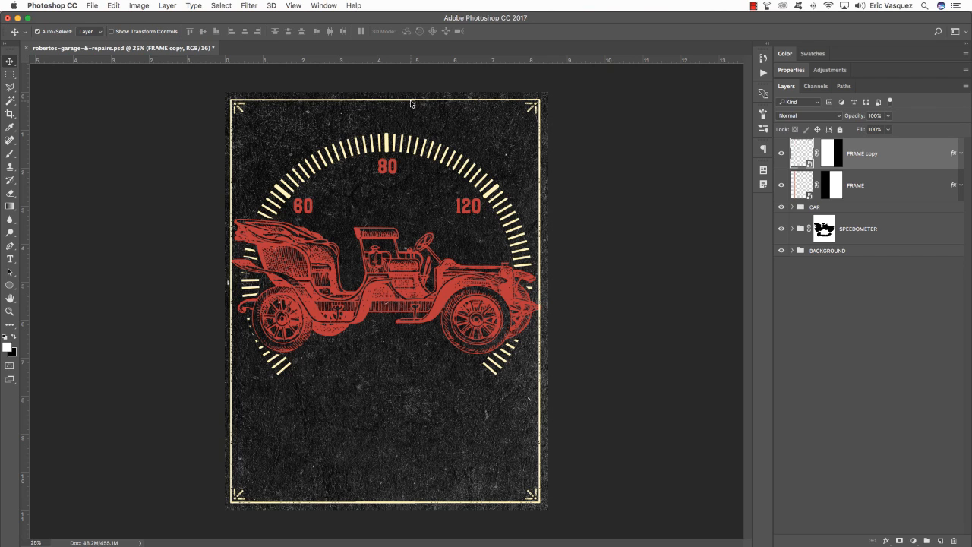
pyautogui.press('Right')
pyautogui.press('Right')
pyautogui.press('Right')
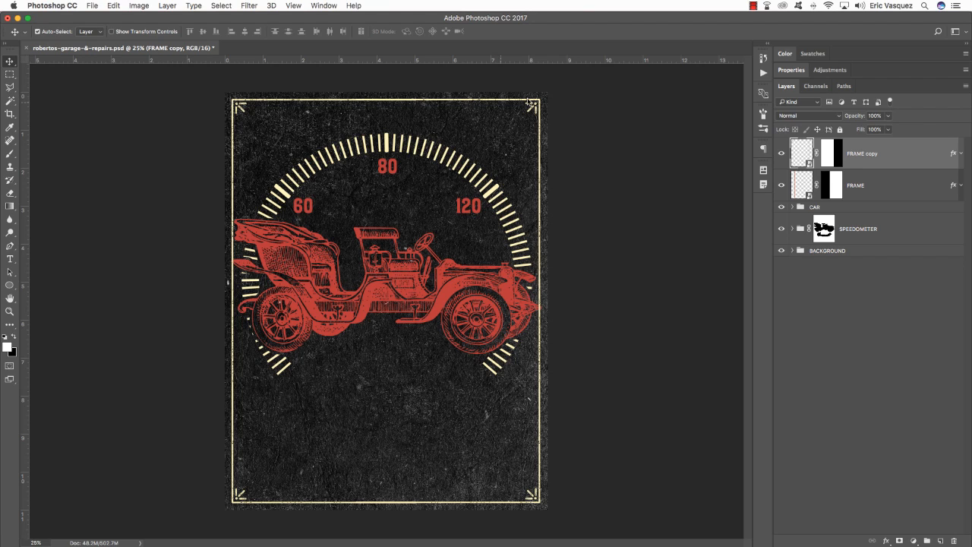
# Step: Group the two frame layers and name the group FRAME
pyautogui.keyDown('shift'); pyautogui.click(882, 185); pyautogui.keyUp('shift')
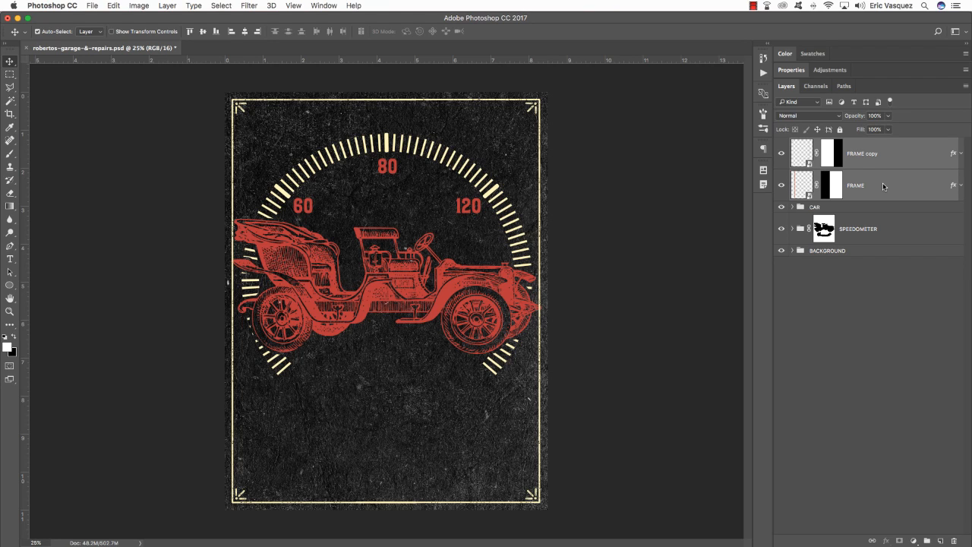
pyautogui.press('super+g')
pyautogui.doubleClick(819, 143)
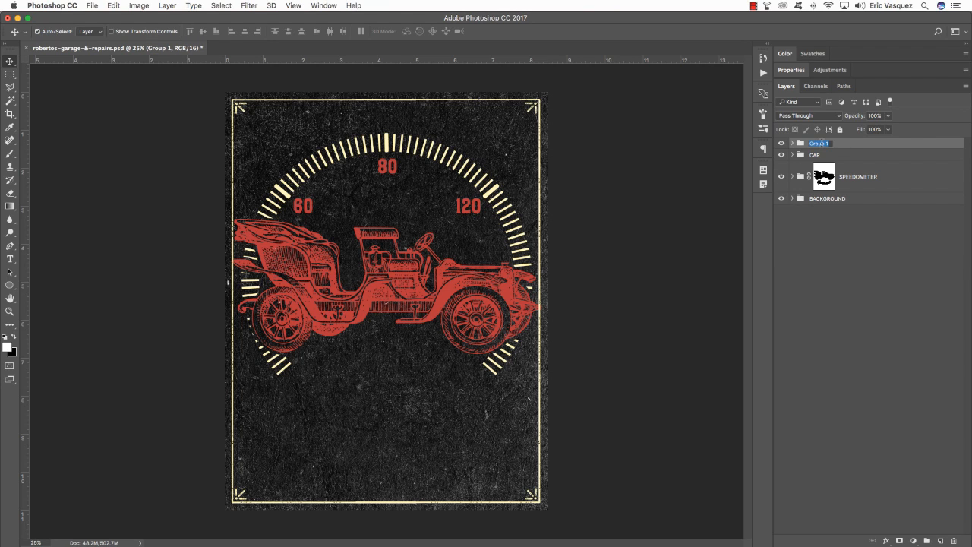
pyautogui.write('FRAME')
pyautogui.press('Return')
# Step: Scale the CAR and SPEEDOMETER groups together about their centre to about 91.7%, so they fit inside the frame
pyautogui.click(816, 154)
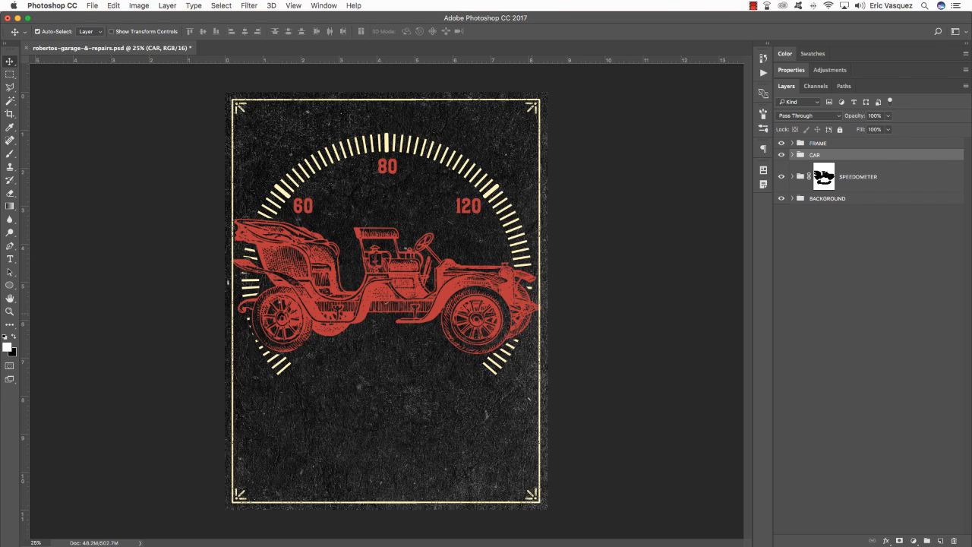
pyautogui.keyDown('shift'); pyautogui.click(877, 177); pyautogui.keyUp('shift')
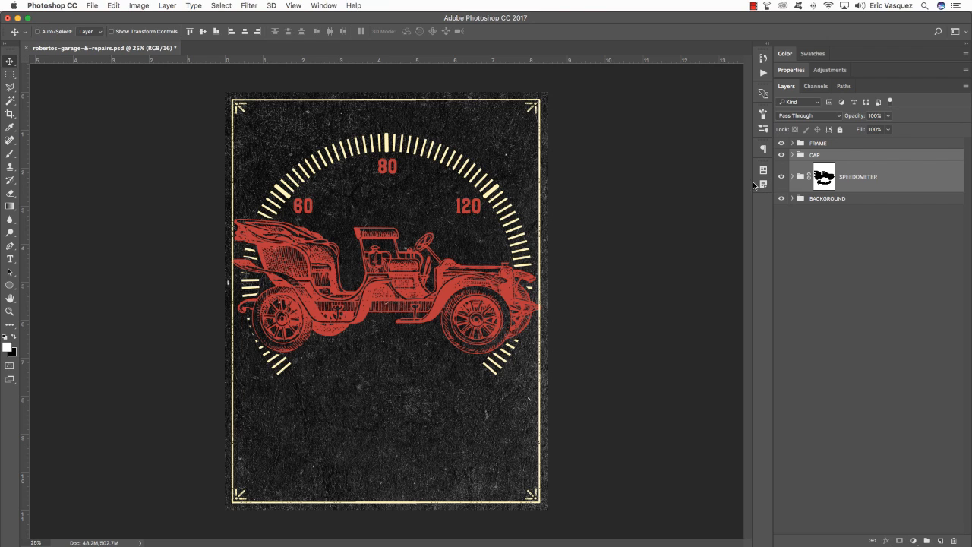
pyautogui.press('super+t')
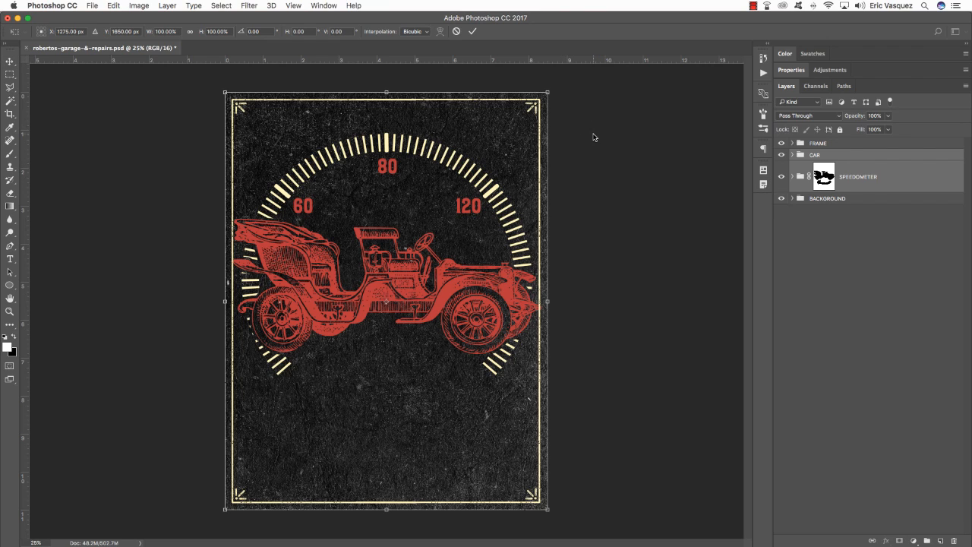
pyautogui.moveTo(551, 95); pyautogui.dragTo(534, 108)
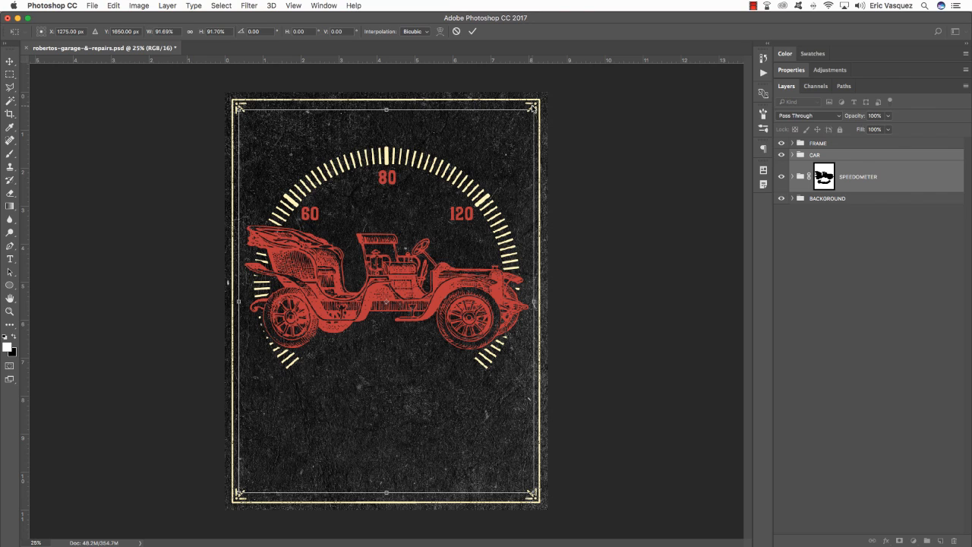
pyautogui.press('Return')
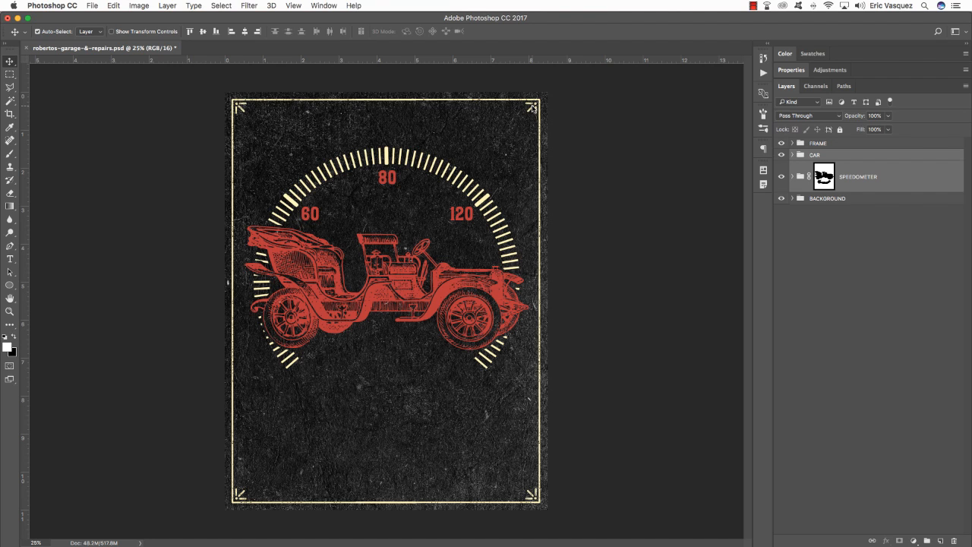
# Step: Nudge the CAR and SPEEDOMETER groups straight down within the frame in large increments
pyautogui.hotkey('shift', 'Down')
pyautogui.hotkey('shift', 'Down')
pyautogui.hotkey('shift', 'Down')
pyautogui.hotkey('shift', 'Down')
pyautogui.hotkey('shift', 'Down')
pyautogui.hotkey('shift', 'Down')
pyautogui.hotkey('shift', 'Down')
pyautogui.hotkey('shift', 'Down')
pyautogui.hotkey('shift', 'Down')
pyautogui.hotkey('shift', 'Down')
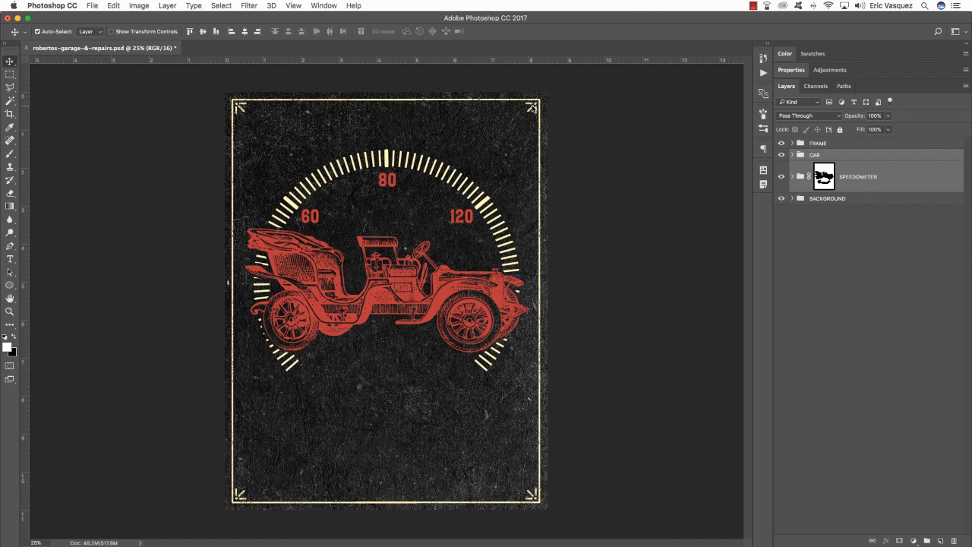
pyautogui.hotkey('shift', 'Down')
pyautogui.hotkey('shift', 'Down')
pyautogui.hotkey('shift', 'Down')
pyautogui.hotkey('shift', 'Down')
pyautogui.hotkey('shift', 'Down')
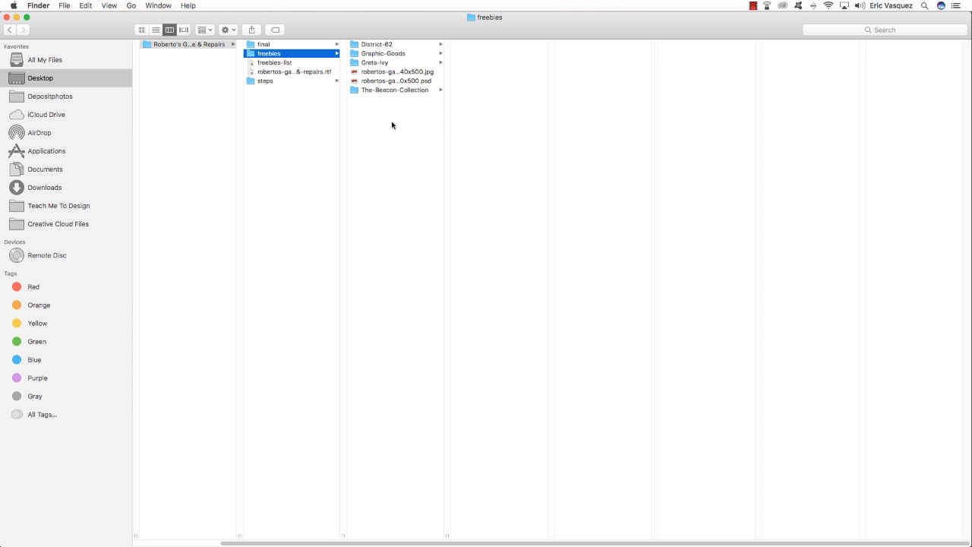
# Step: Switch to Finder and open page decoration bundle3.eps from the The-Beacon-Collection freebies in Illustrator
pyautogui.click(373, 90)
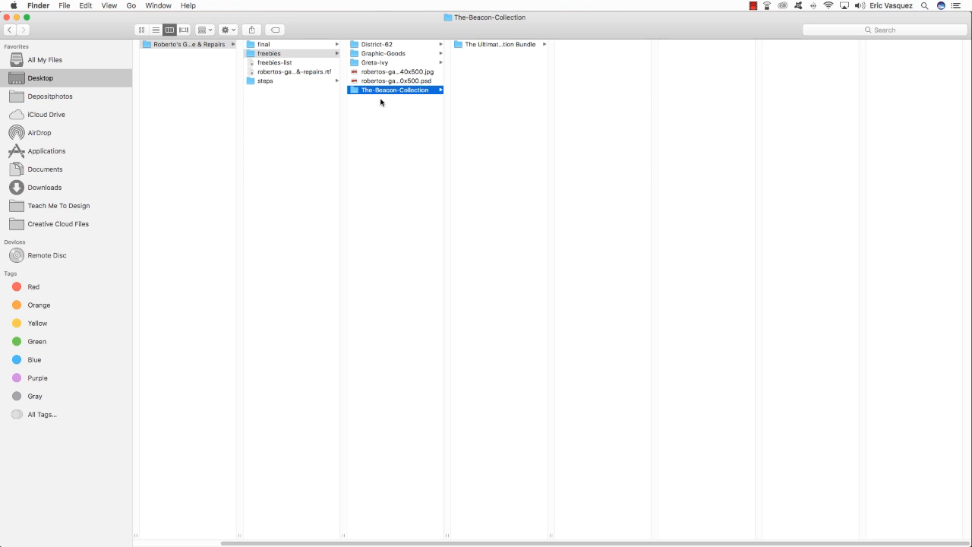
pyautogui.click(501, 44)
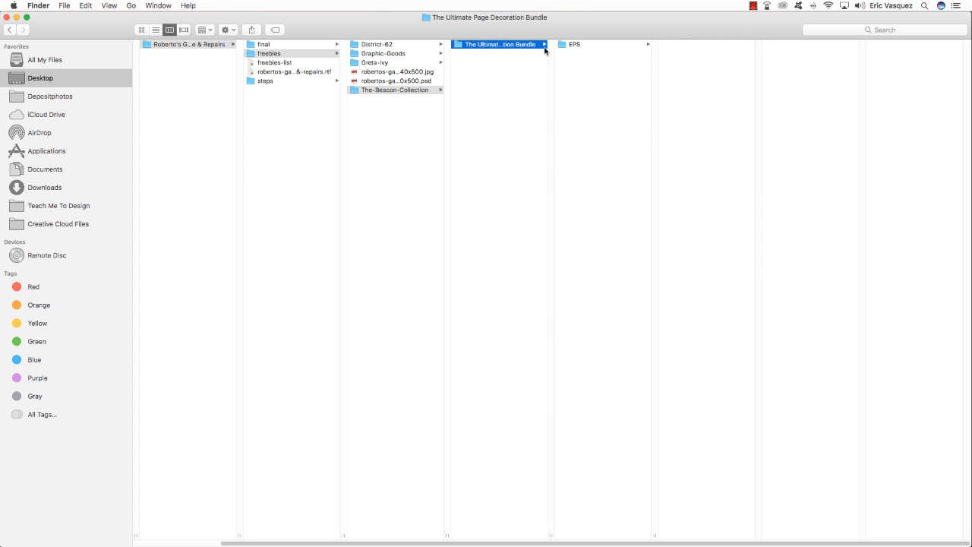
pyautogui.click(591, 47)
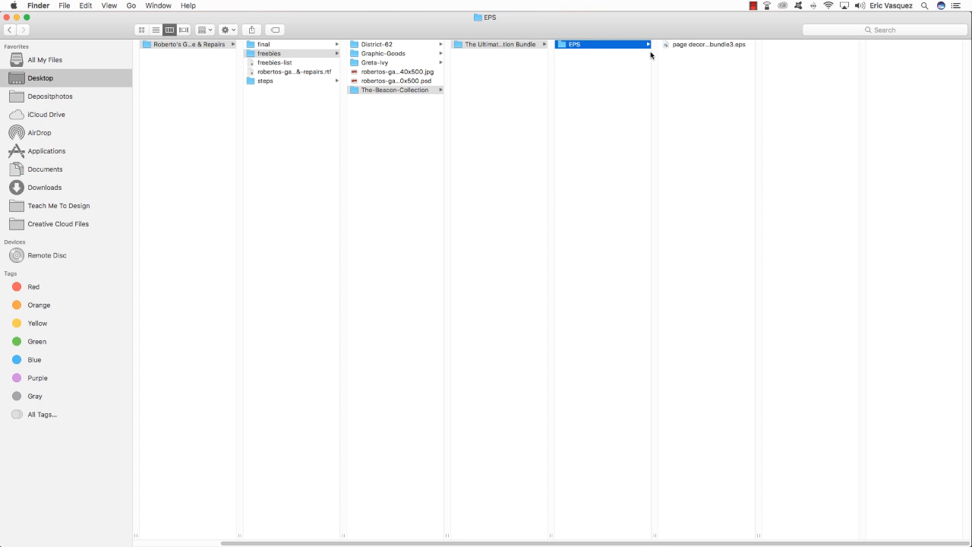
pyautogui.click(696, 46)
pyautogui.moveTo(475, 543)
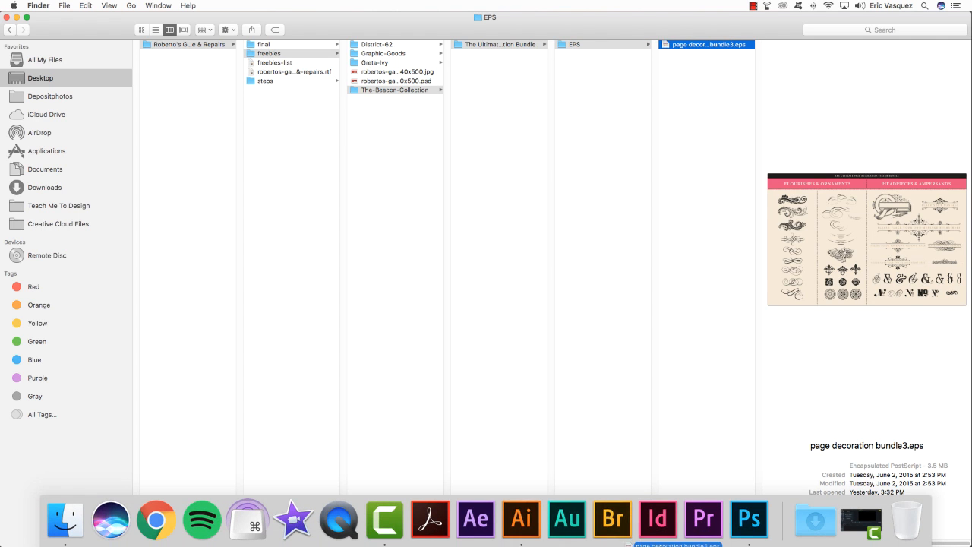
pyautogui.click(520, 519)
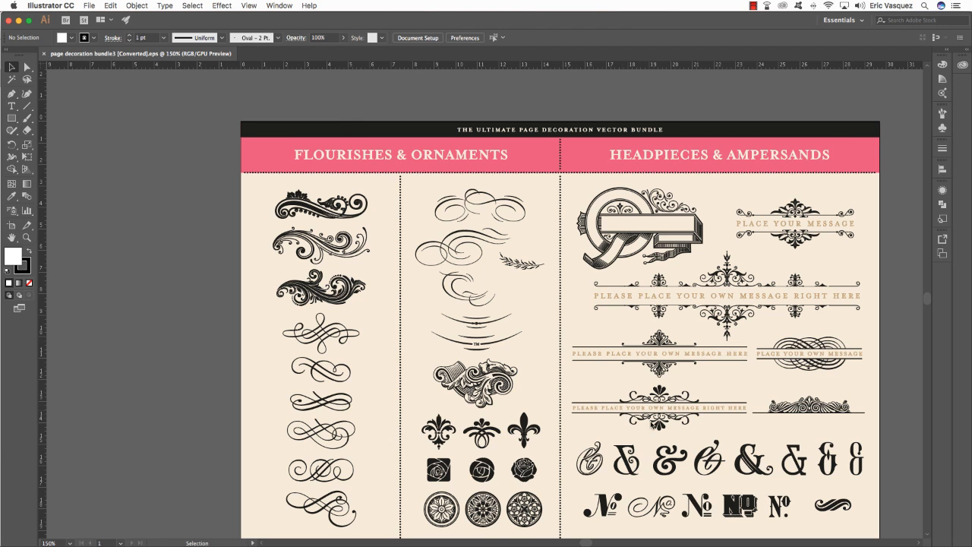
# Step: Cut the third ampersand in the ampersand row out of the decoration sheet and close the file
pyautogui.scroll(-3, 499, 381)
pyautogui.hscroll(6, 500, 381)
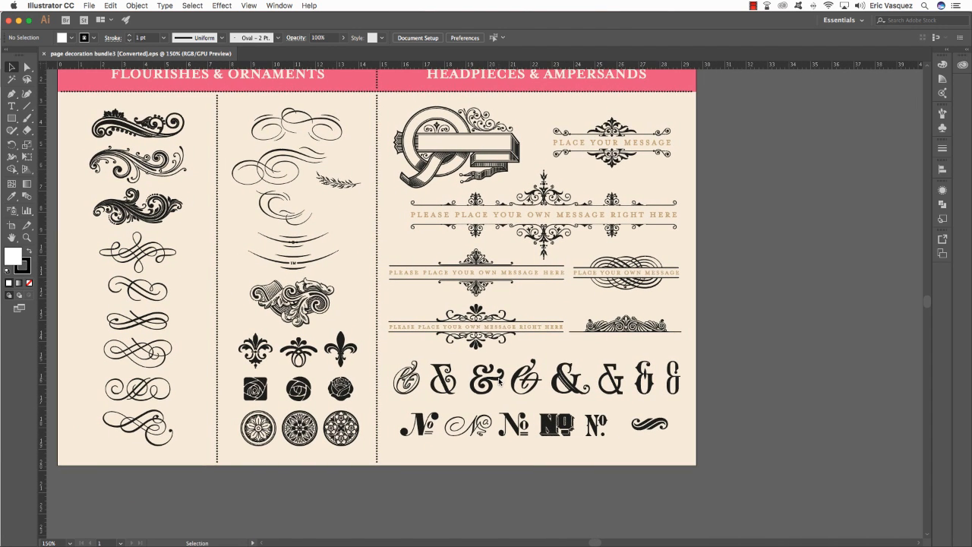
pyautogui.click(487, 376)
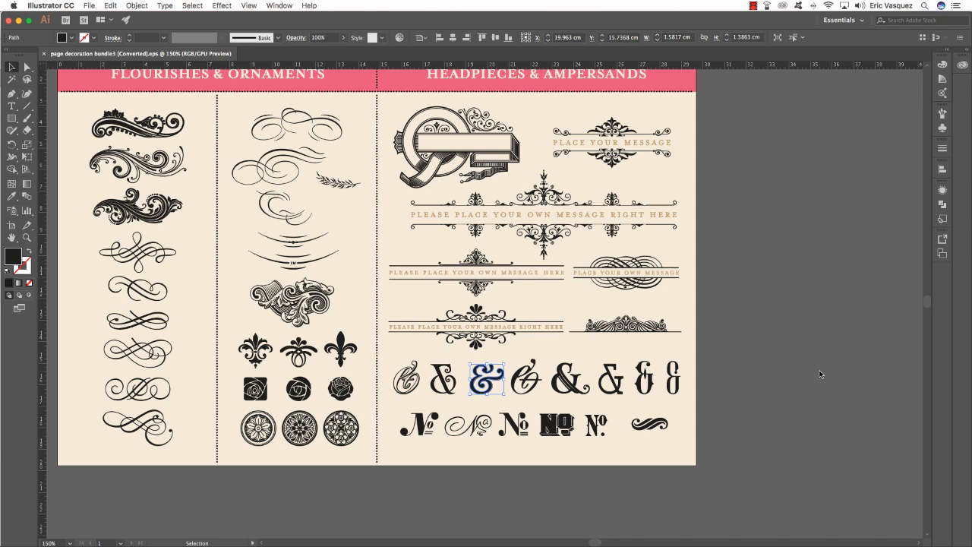
pyautogui.press('Delete')
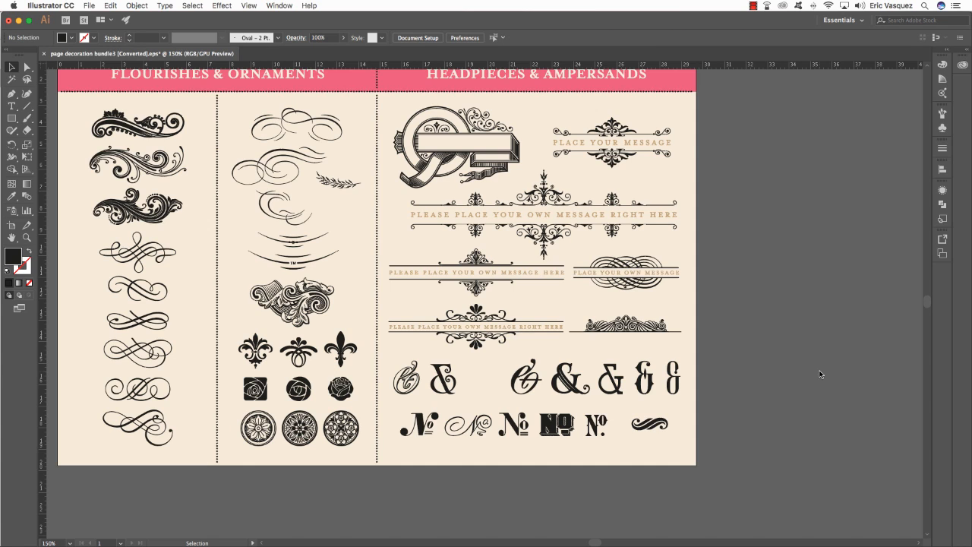
pyautogui.press('super+w')
pyautogui.click(491, 304)
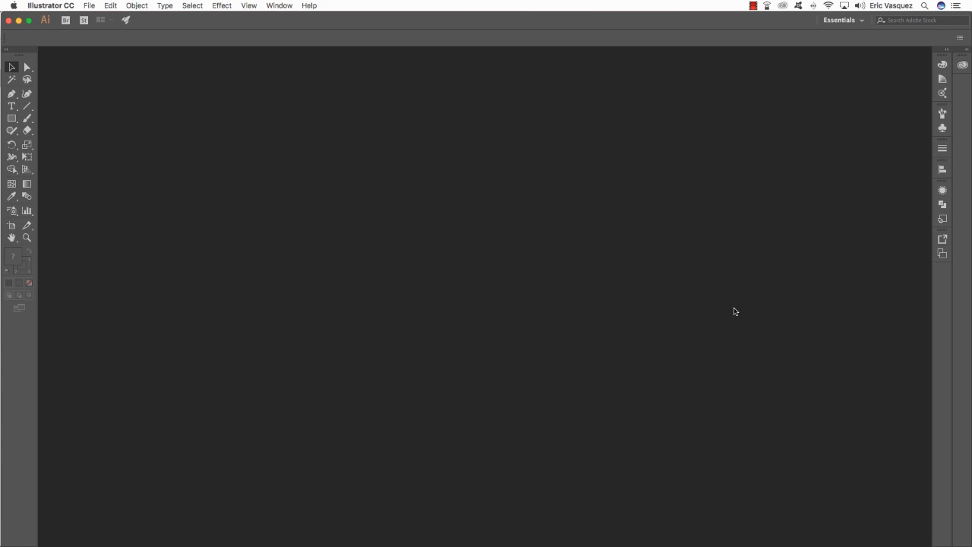
# Step: Switch back to Photoshop and paste the ampersand as a smart object above the FRAME group
pyautogui.press('super+Tab')
pyautogui.press('super+Tab')
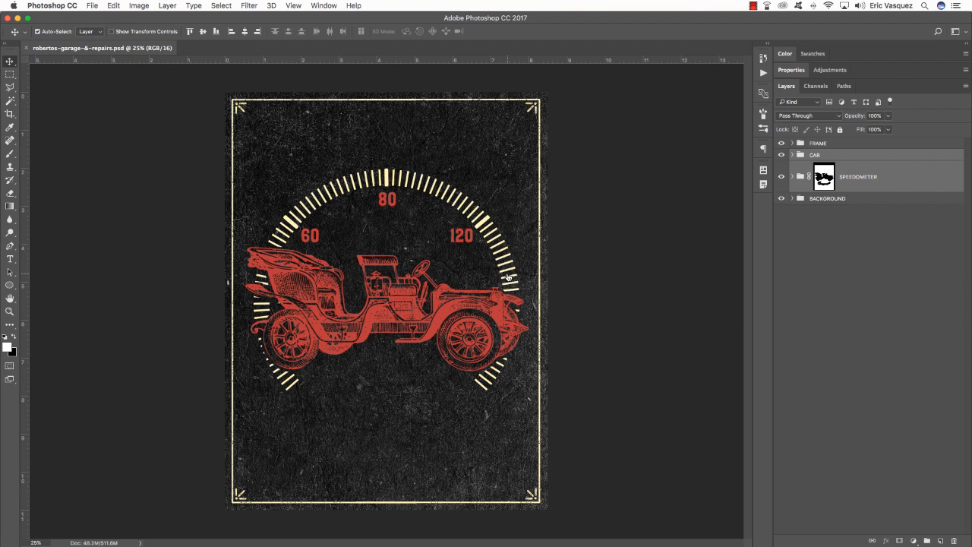
pyautogui.click(852, 143)
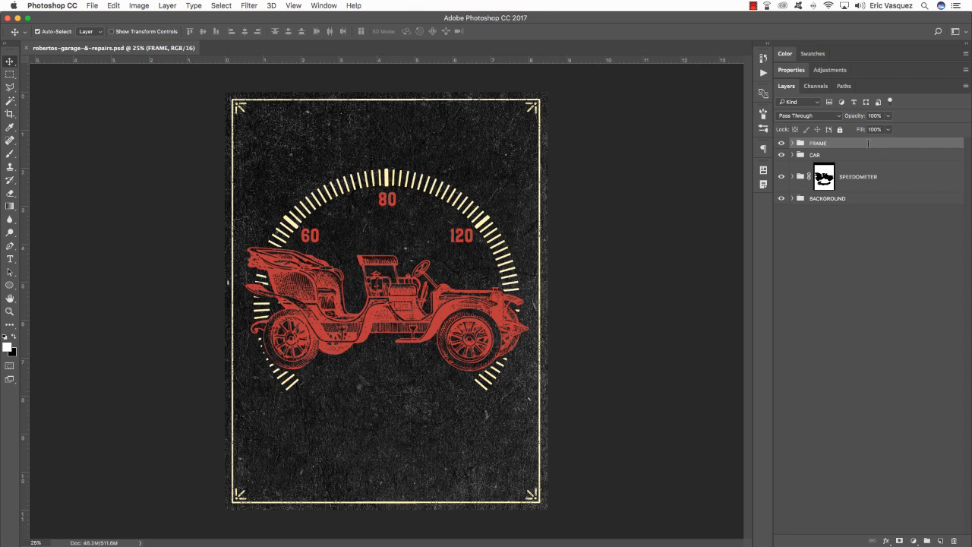
pyautogui.press('super+v')
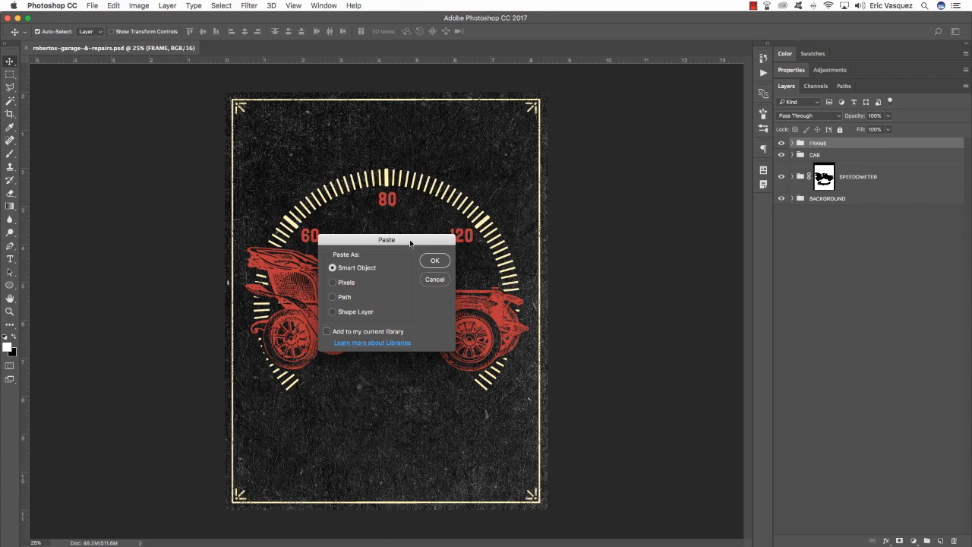
pyautogui.click(435, 262)
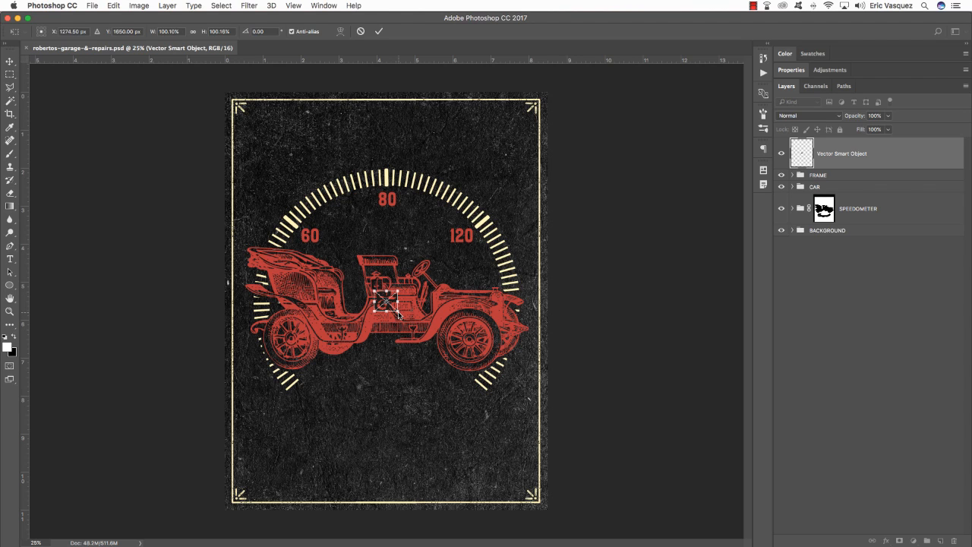
# Step: Enlarge the pasted ampersand and place it centred below the car, naming its layer &
pyautogui.moveTo(398, 313); pyautogui.dragTo(397, 416)
pyautogui.scroll(1, 400, 300)
pyautogui.press('Return')
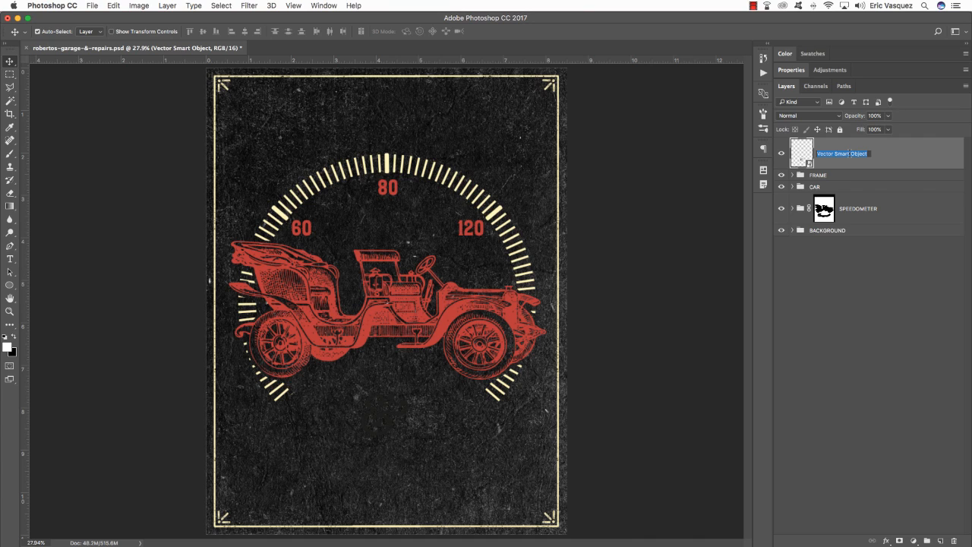
pyautogui.write('&')
pyautogui.press('Return')
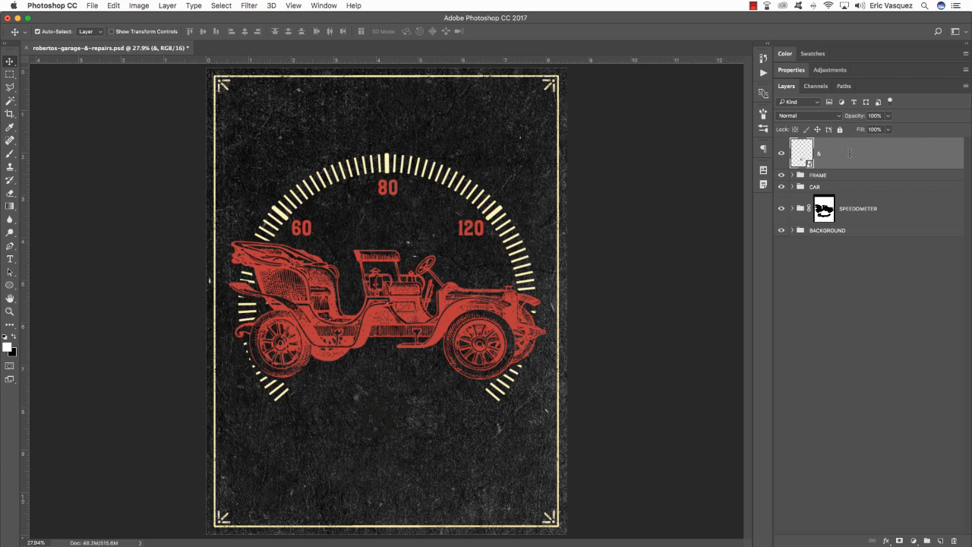
# Step: Give the & layer a red Color Overlay with hex colour BB3636
pyautogui.doubleClick(953, 150)
pyautogui.click(394, 377)
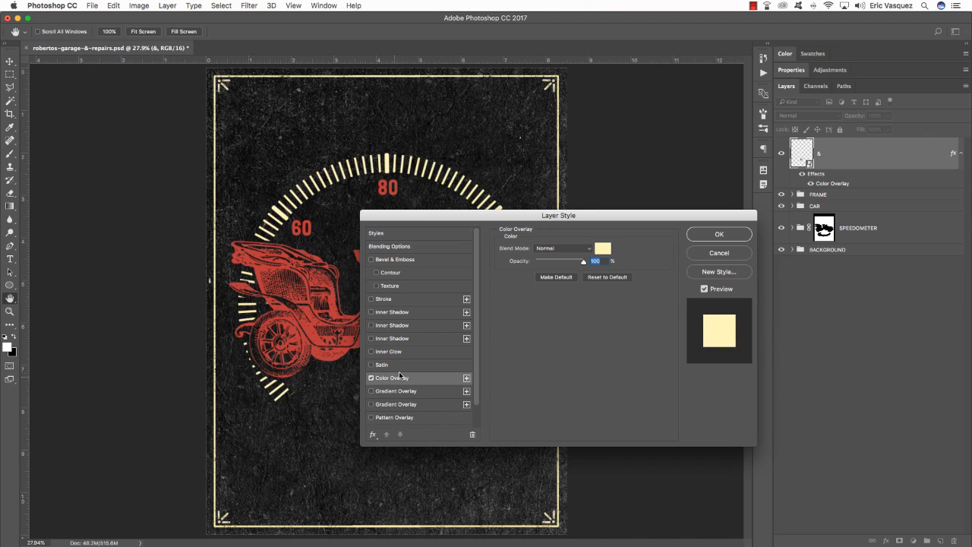
pyautogui.click(603, 248)
pyautogui.doubleClick(760, 346)
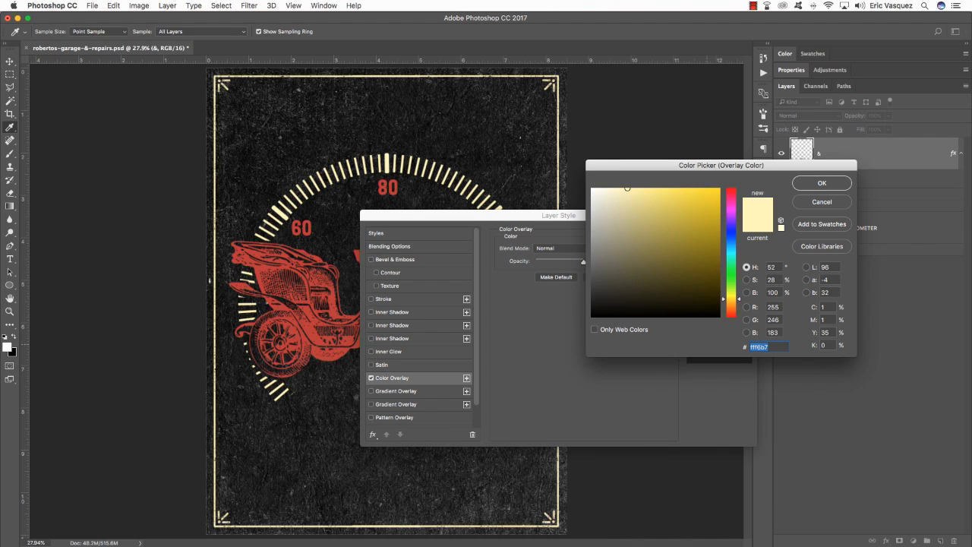
pyautogui.write('BB3636')
pyautogui.press('Return')
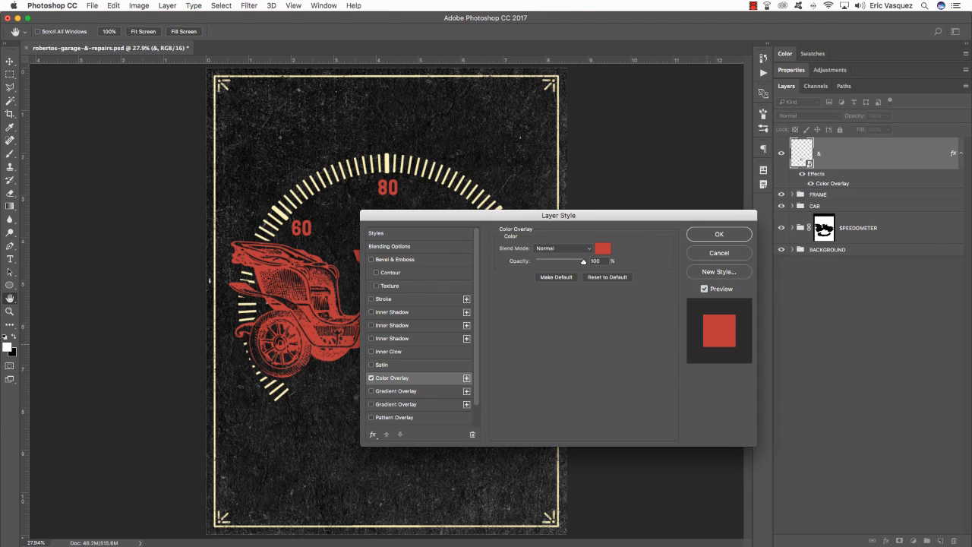
pyautogui.press('Return')
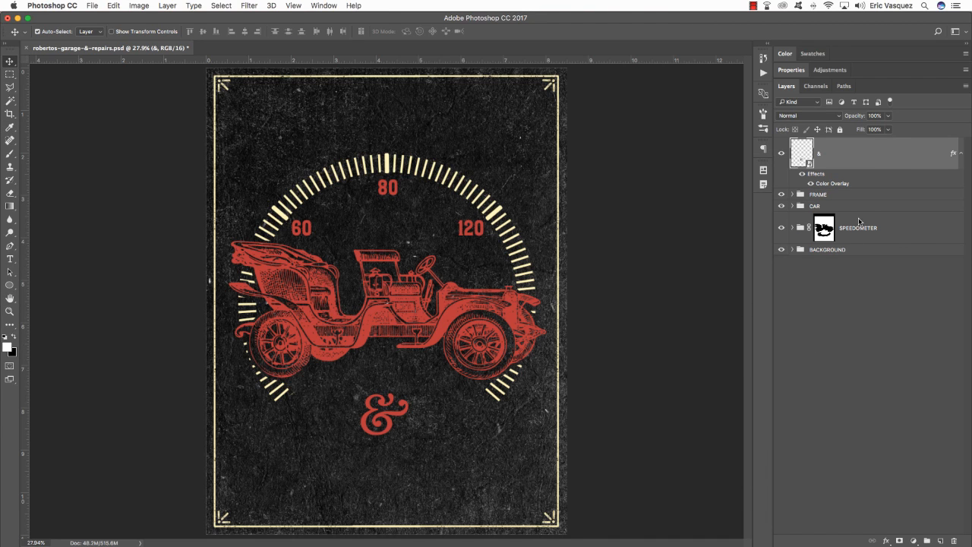
# Step: Add a new text layer reading Garage near the poster's lower-left corner
pyautogui.click(962, 154)
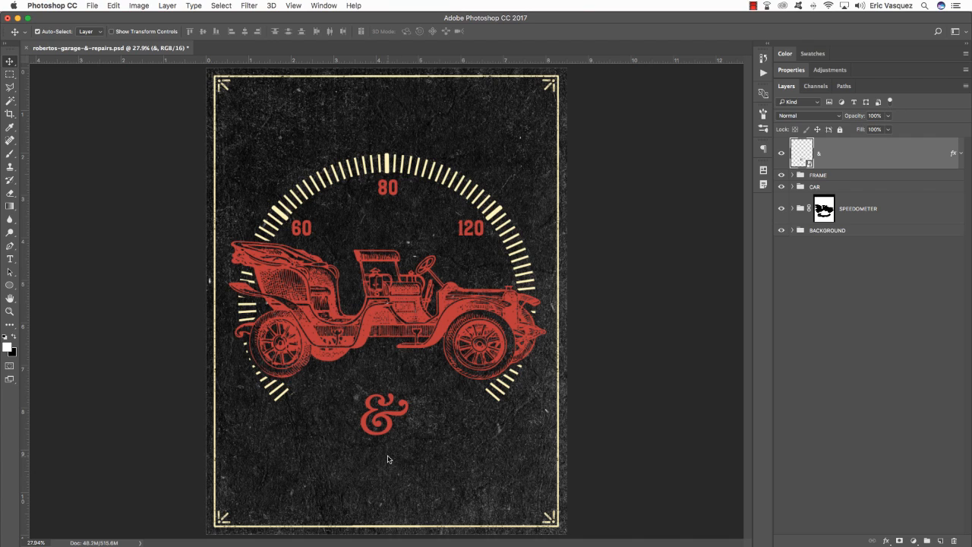
pyautogui.press('super+alt+shift+n')
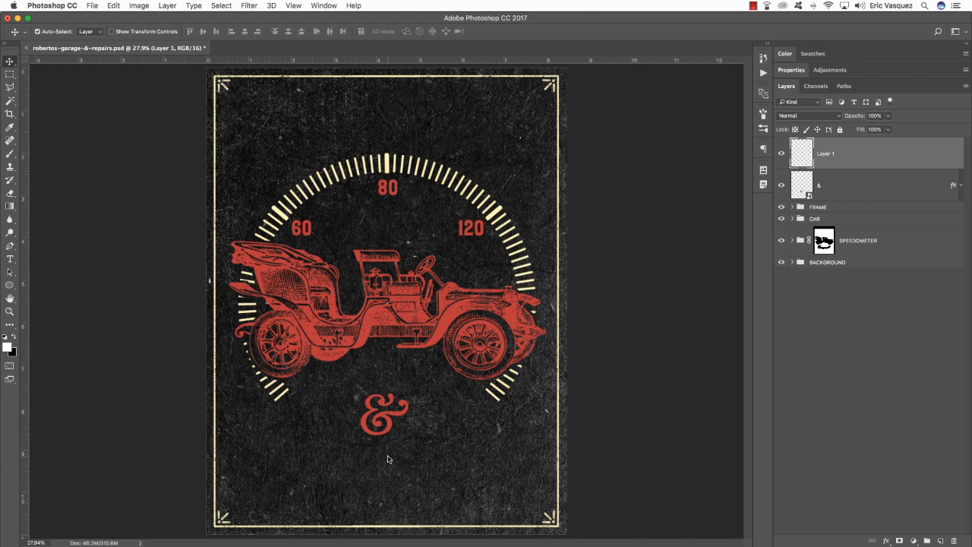
pyautogui.press('t')
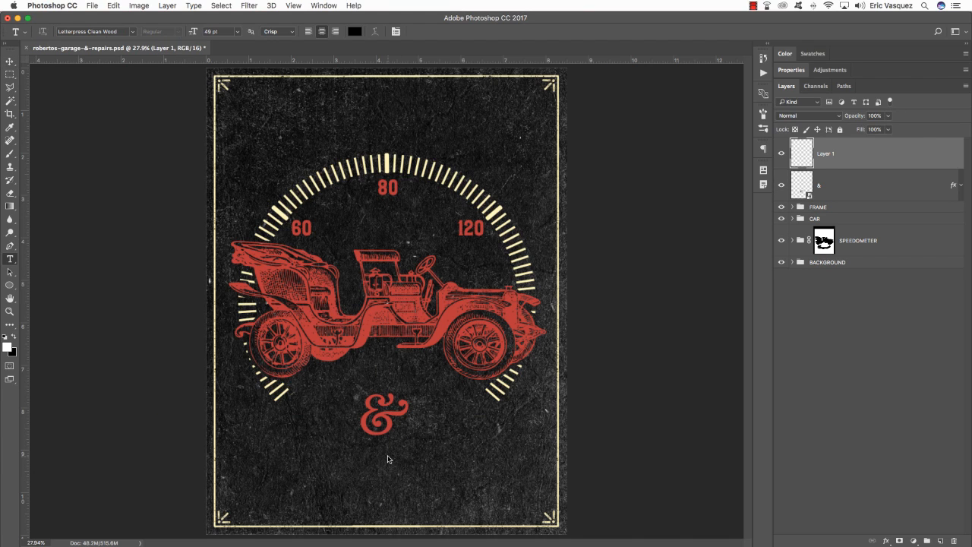
pyautogui.click(242, 494)
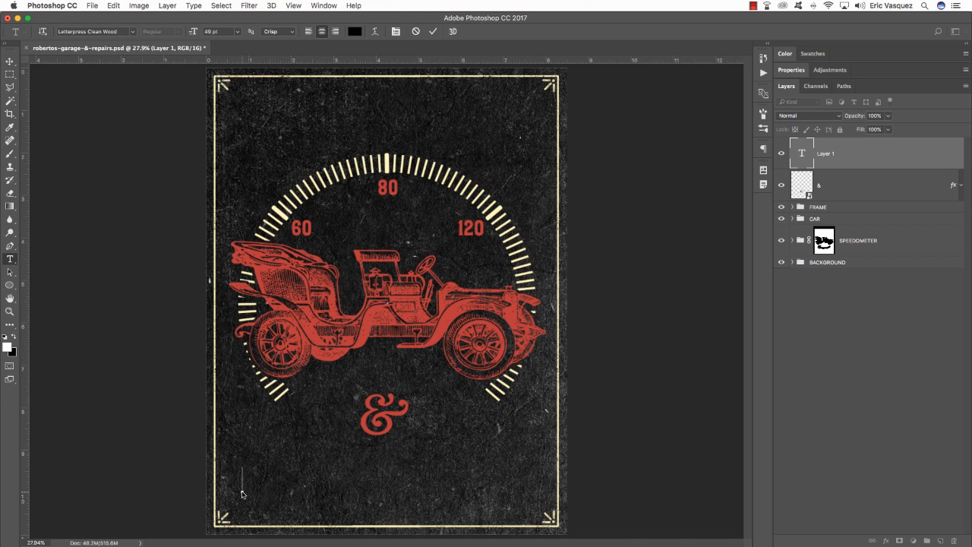
pyautogui.write('&')
pyautogui.write('A')
pyautogui.write('RAGE')
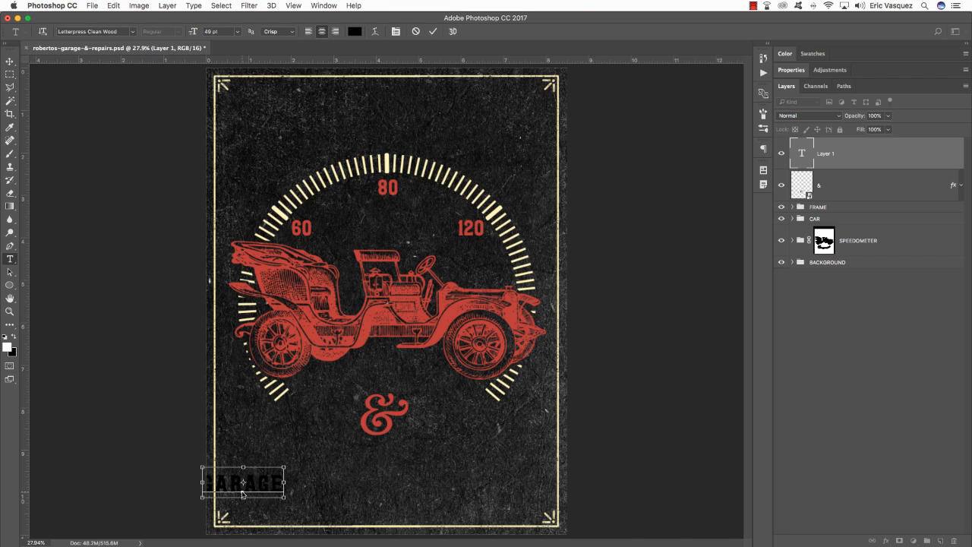
# Step: Set the Garage text in the Hanley Script font and move it beside the ampersand on its left
pyautogui.doubleClick(240, 494)
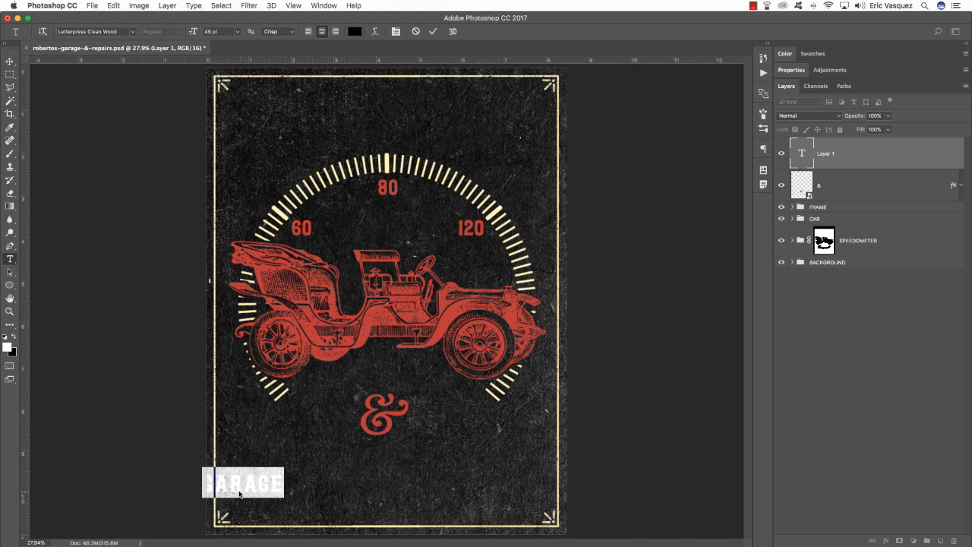
pyautogui.click(120, 31)
pyautogui.click(320, 4)
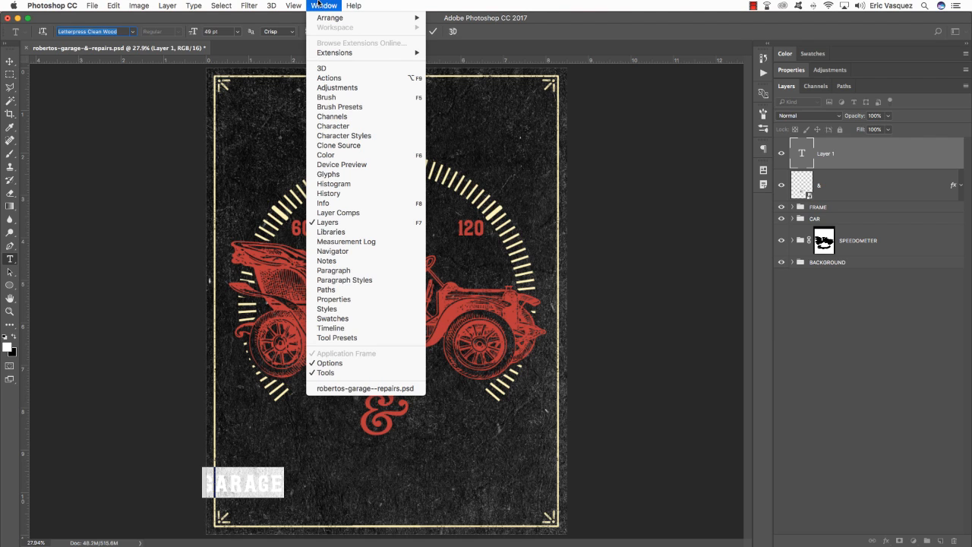
pyautogui.click(335, 126)
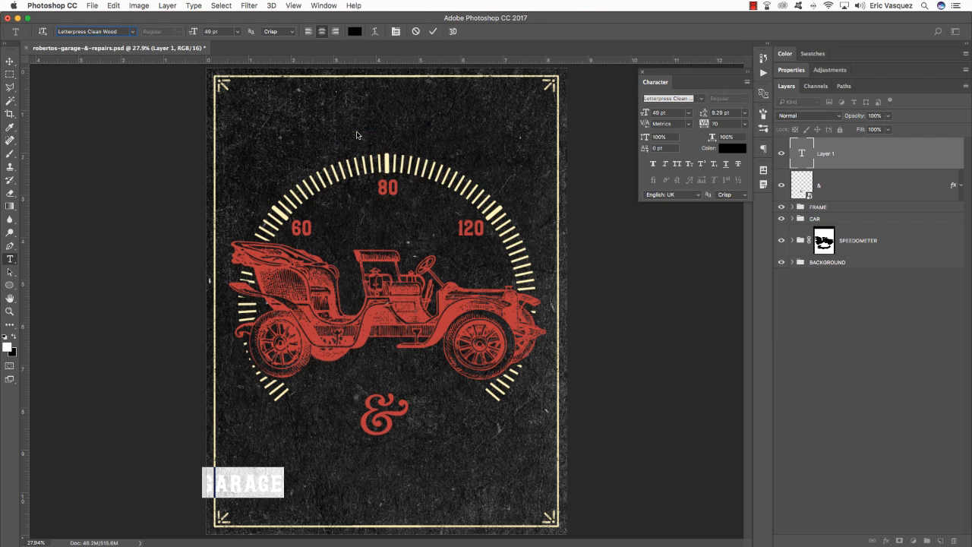
pyautogui.click(668, 99)
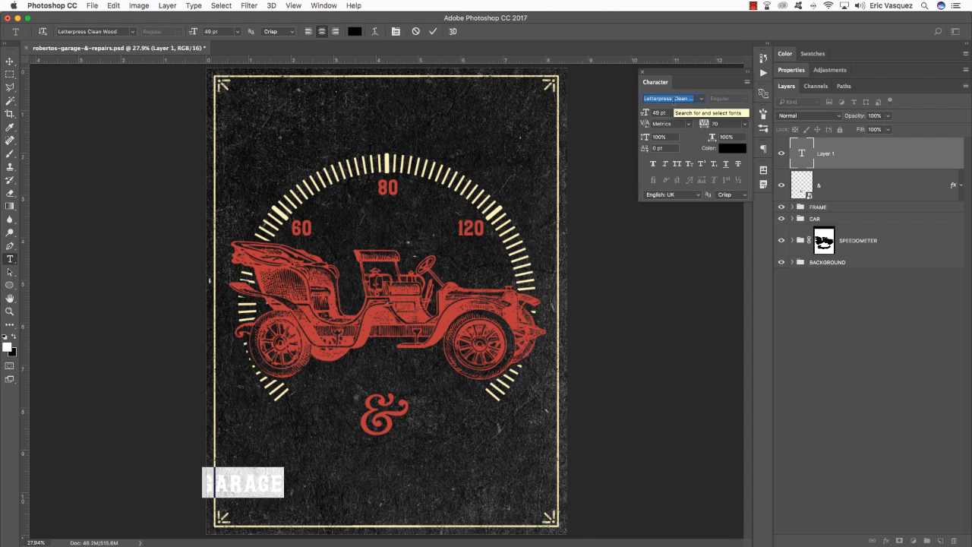
pyautogui.write('hanley')
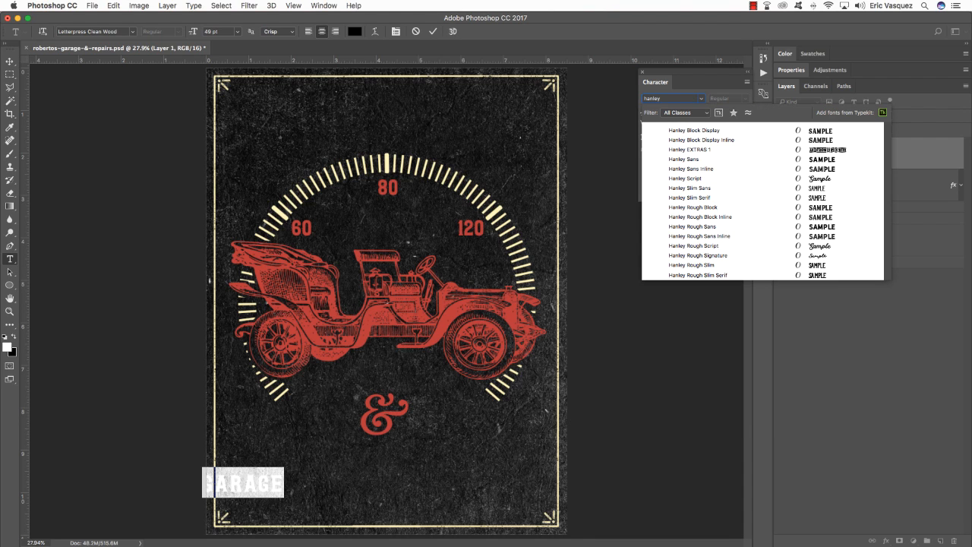
pyautogui.click(684, 179)
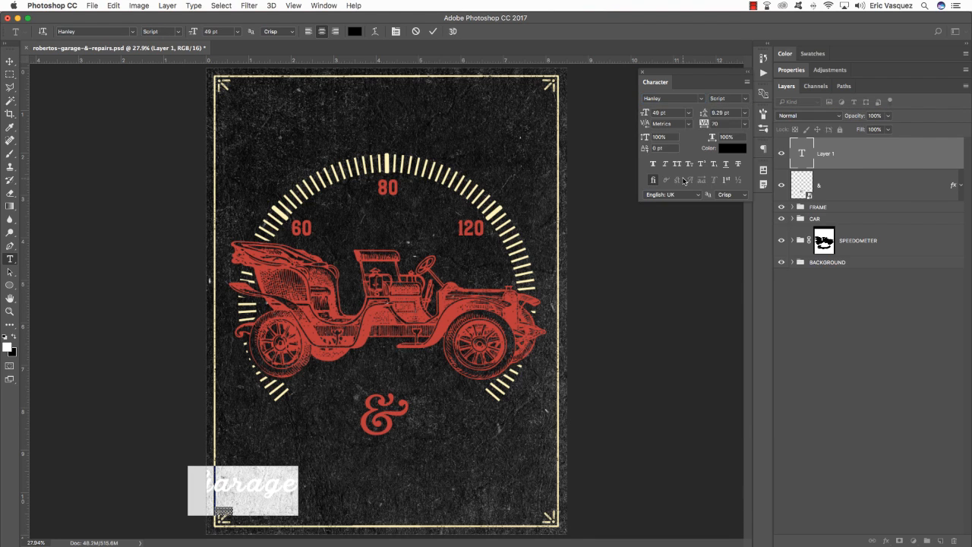
pyautogui.click(271, 491)
pyautogui.click(10, 61)
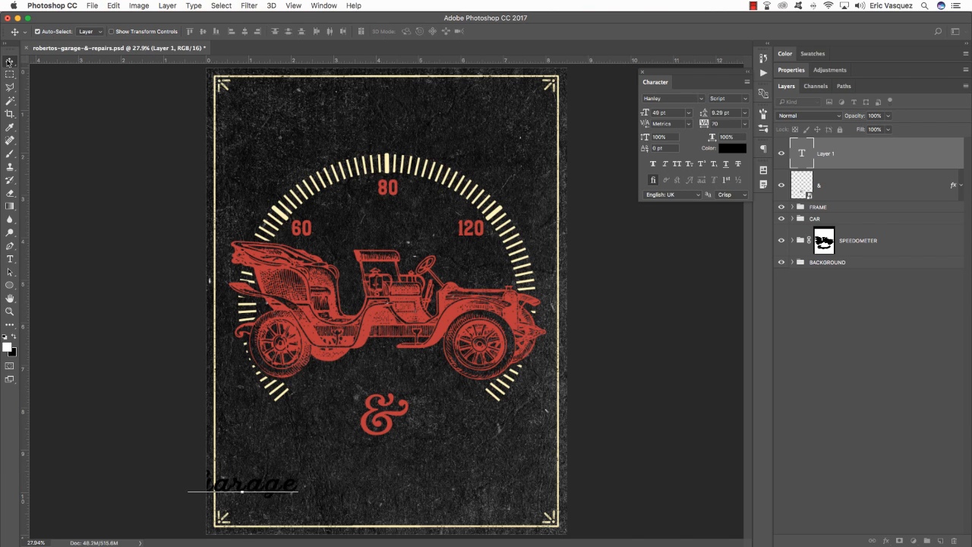
pyautogui.moveTo(266, 491); pyautogui.dragTo(322, 441)
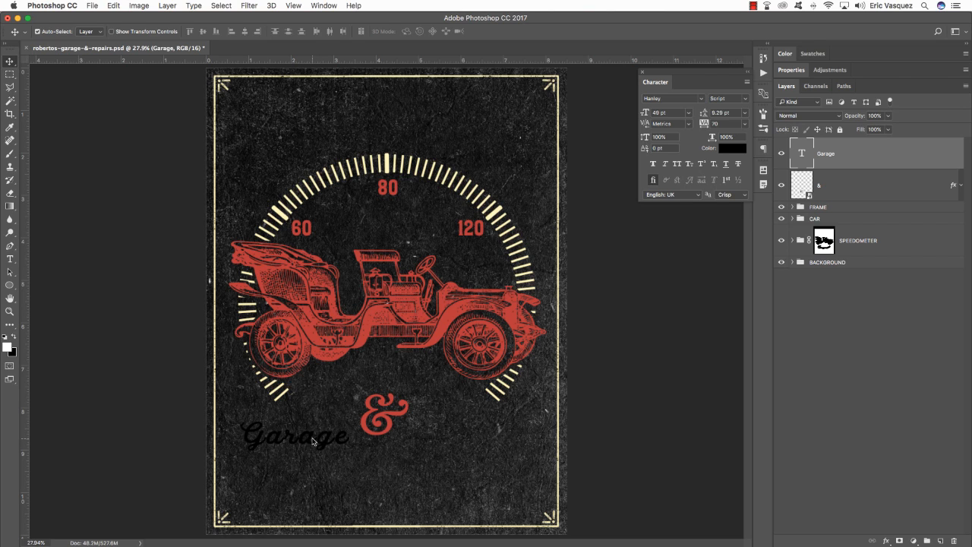
# Step: Colour the Garage text cream (FFF6B7) by sampling the speedometer's tick marks
pyautogui.doubleClick(317, 442)
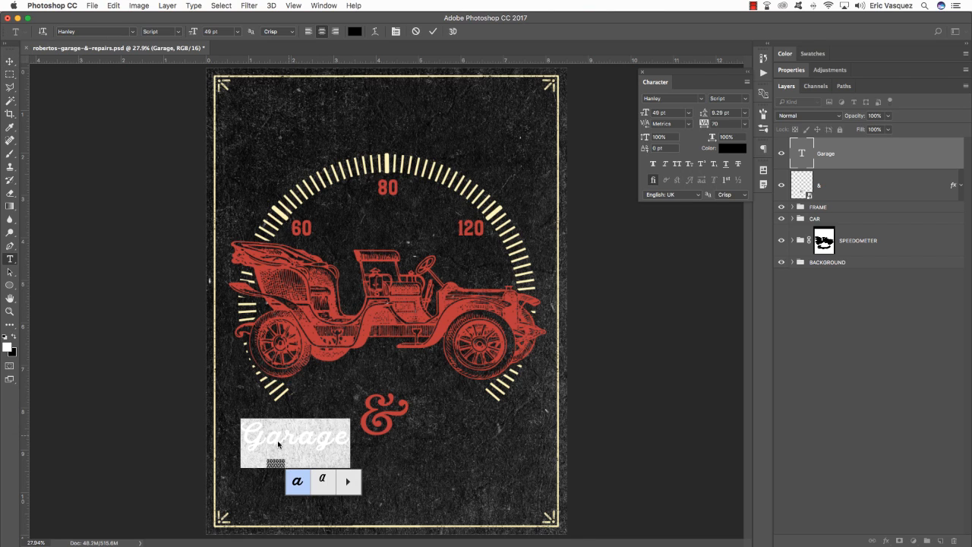
pyautogui.doubleClick(326, 442)
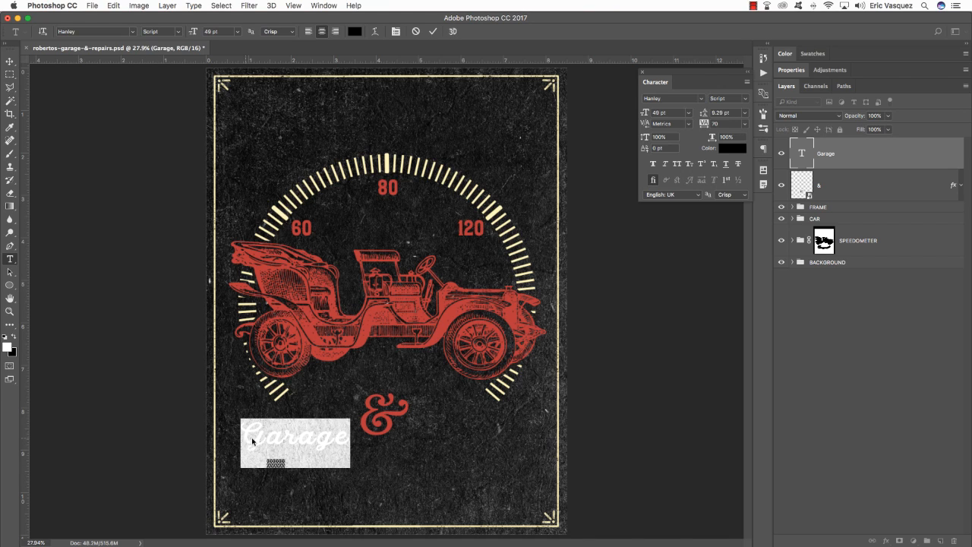
pyautogui.moveTo(300, 440)
pyautogui.click(355, 31)
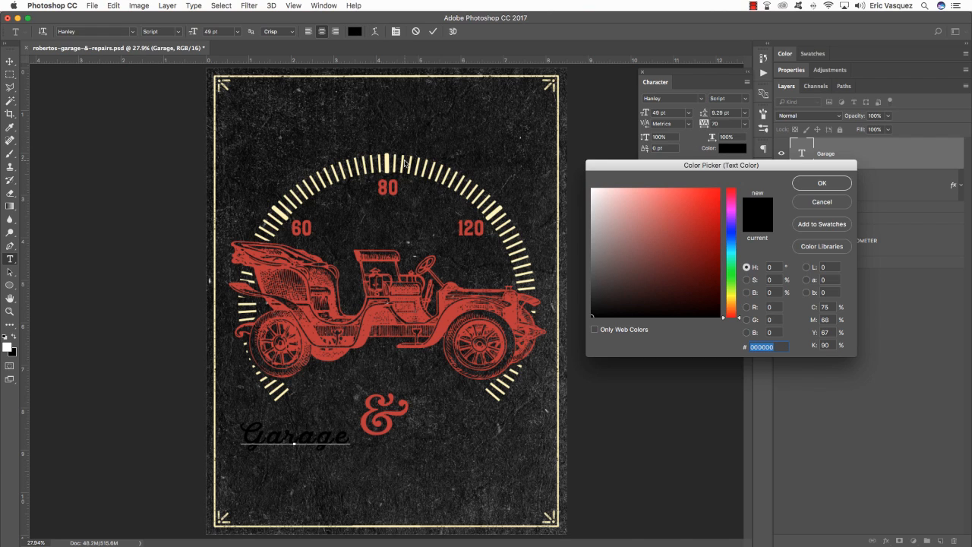
pyautogui.click(388, 161)
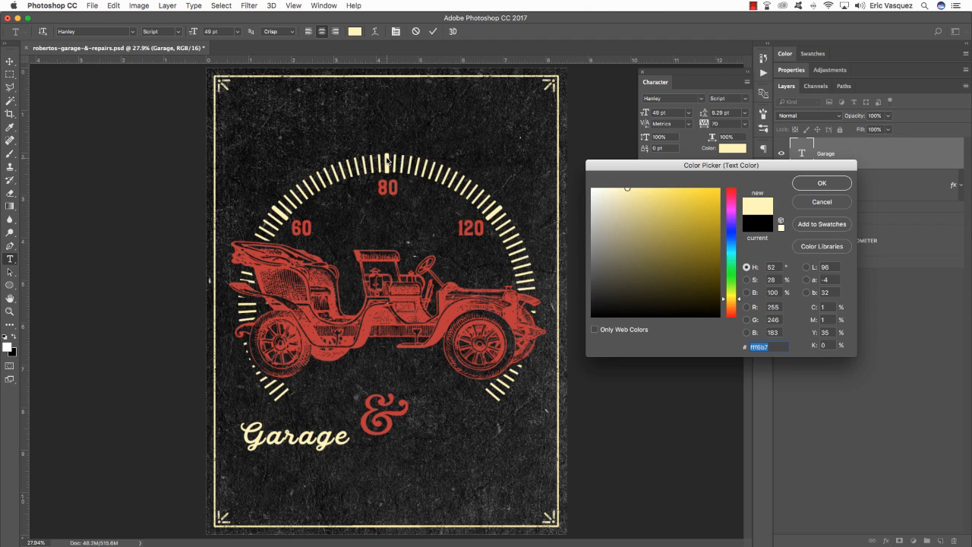
pyautogui.click(822, 184)
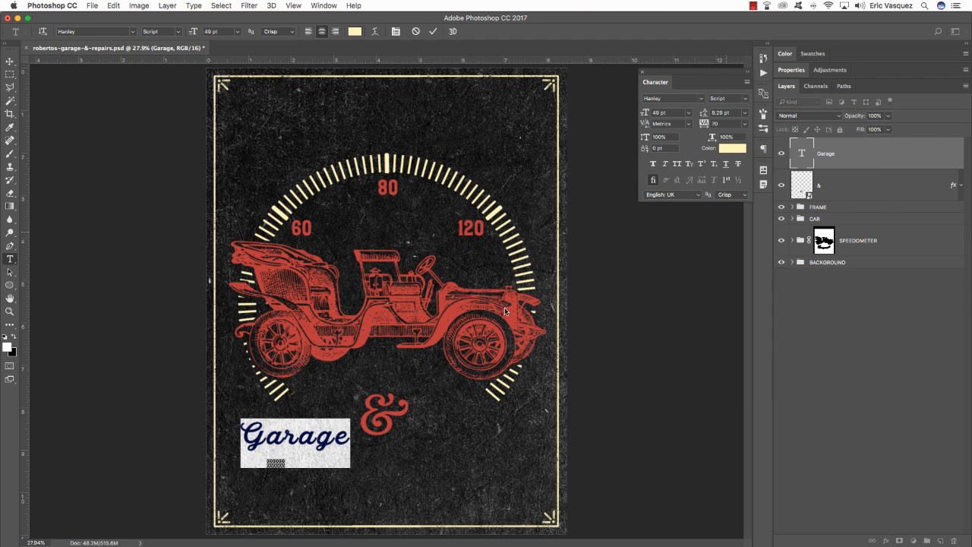
pyautogui.click(312, 441)
pyautogui.click(10, 63)
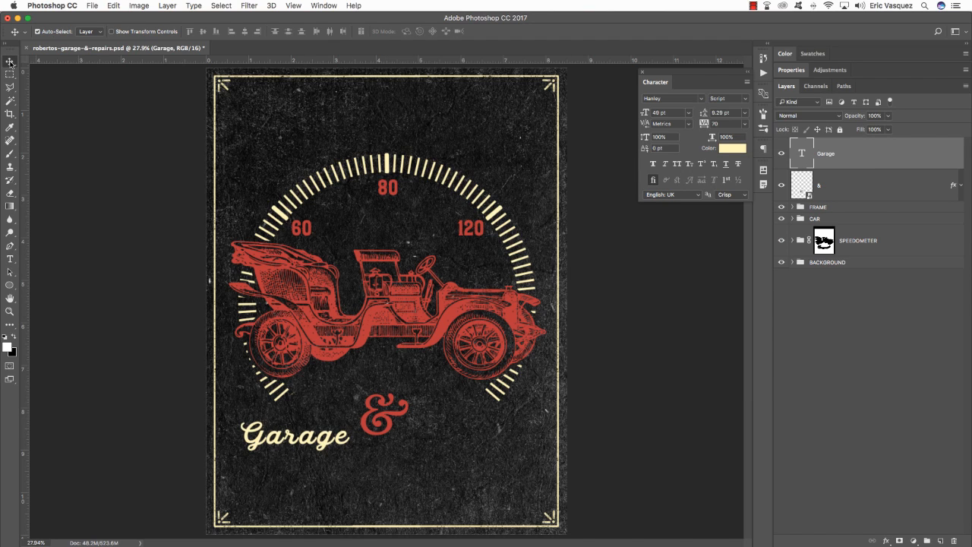
# Step: Tighten the kerning between the letters of Garage to values of about -40 to -80 so the script letters join
pyautogui.press('super+plus')
pyautogui.press('super+plus')
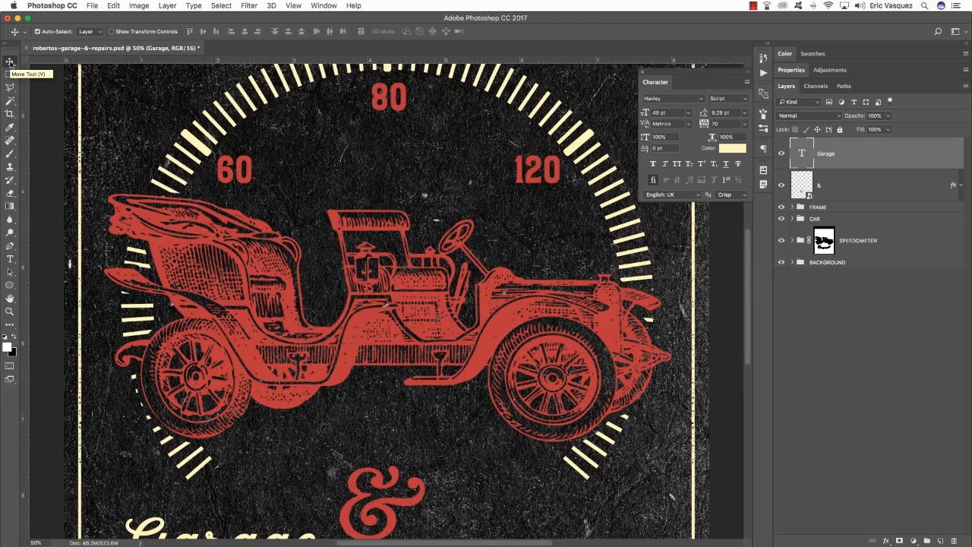
pyautogui.scroll(-5, 279, 372)
pyautogui.hscroll(-3, 278, 372)
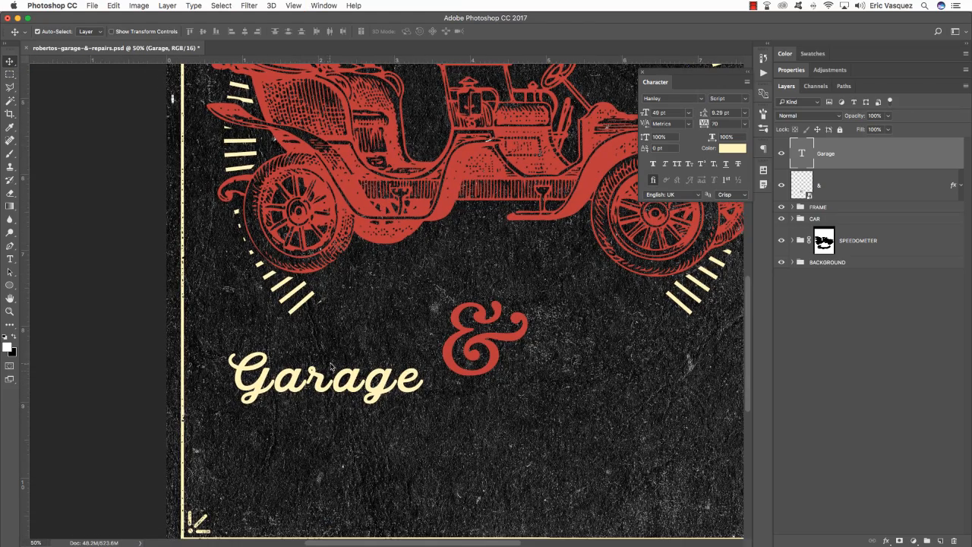
pyautogui.press('t')
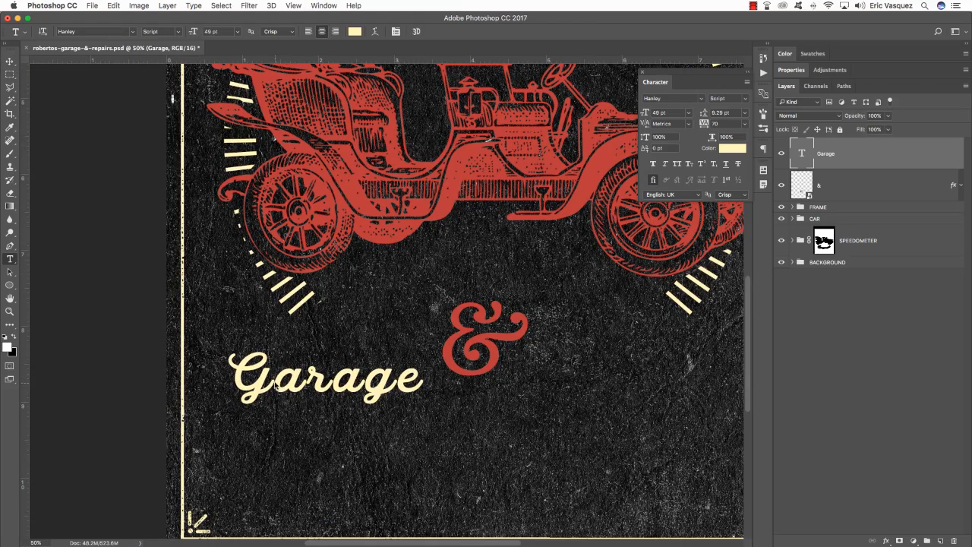
pyautogui.click(276, 386)
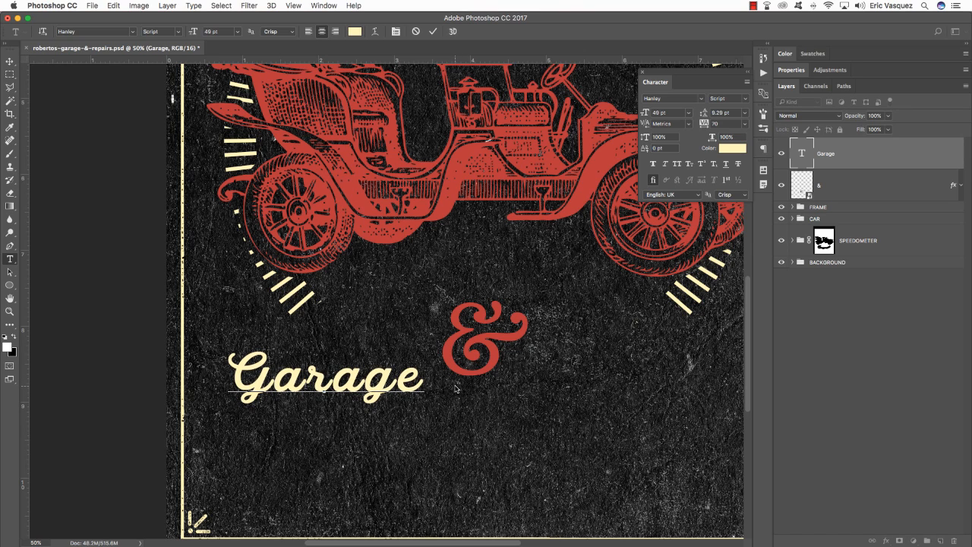
pyautogui.hotkey('alt', 'Left')
pyautogui.hotkey('alt', 'Left')
pyautogui.hotkey('alt', 'Left')
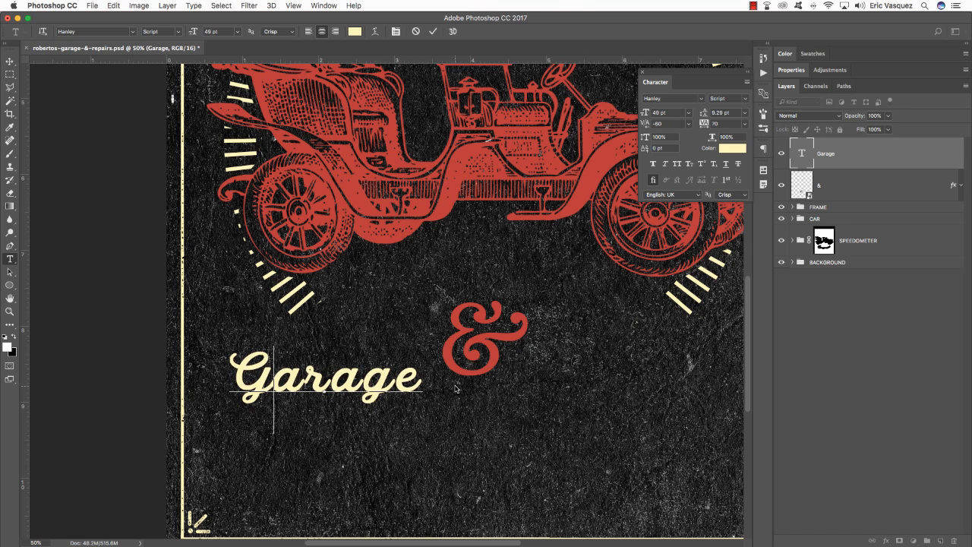
pyautogui.press('Right')
pyautogui.hotkey('alt', 'Left')
pyautogui.hotkey('alt', 'Left')
pyautogui.hotkey('alt', 'Left')
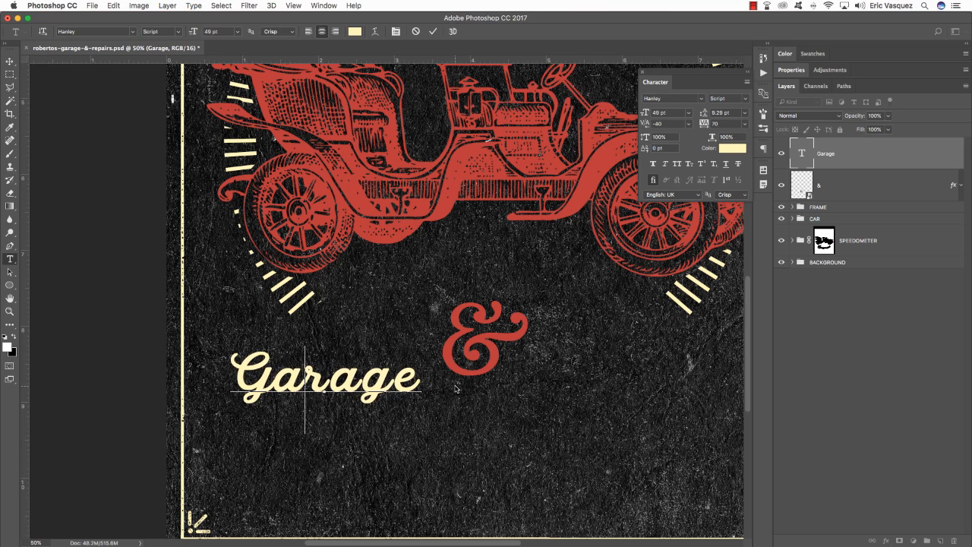
pyautogui.press('Right')
pyautogui.hotkey('alt', 'Left')
pyautogui.hotkey('alt', 'Left')
pyautogui.hotkey('alt', 'Left')
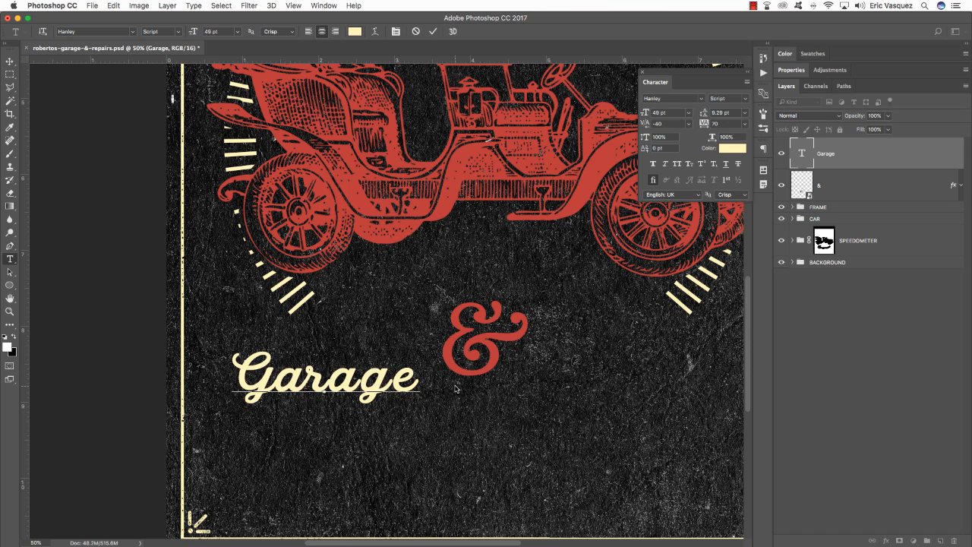
pyautogui.press('Right')
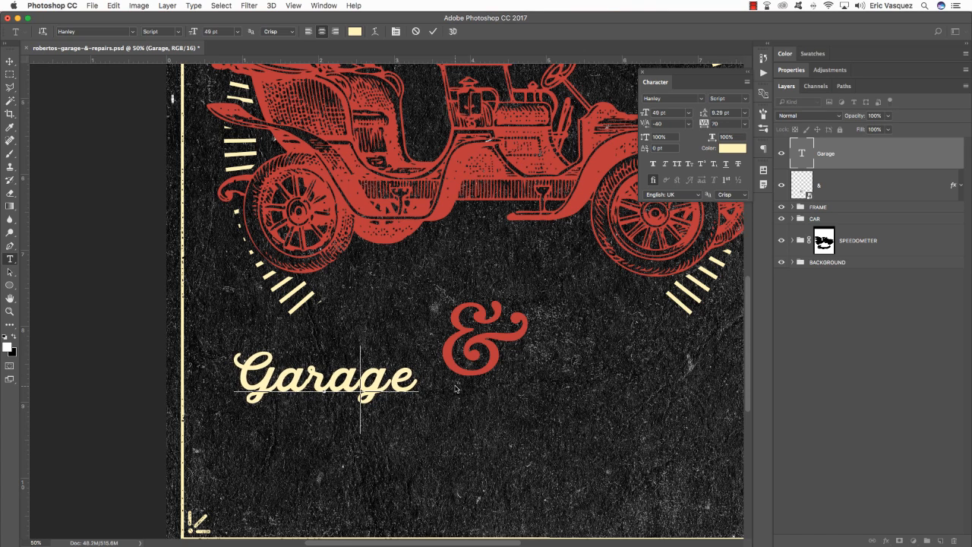
pyautogui.press('Right')
pyautogui.hotkey('alt', 'Left')
pyautogui.hotkey('alt', 'Left')
pyautogui.hotkey('alt', 'Left')
pyautogui.hotkey('alt', 'Left')
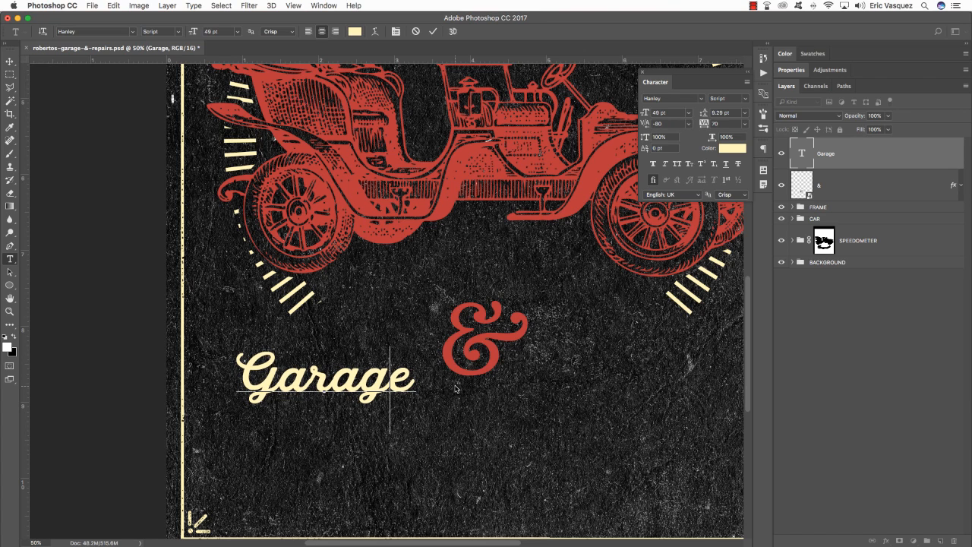
pyautogui.press('Left')
pyautogui.press('Left')
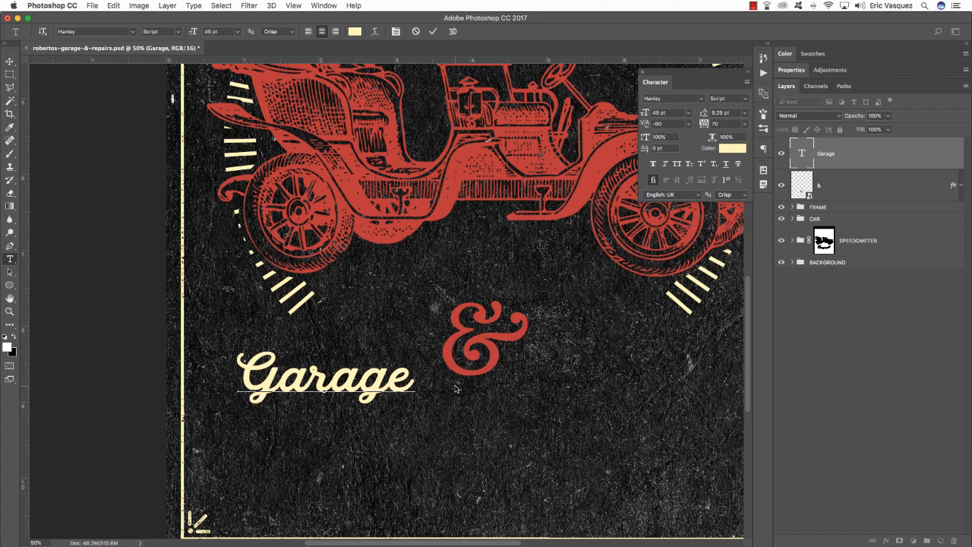
# Step: Move the Garage text up so it sits level with the ampersand
pyautogui.click(10, 60)
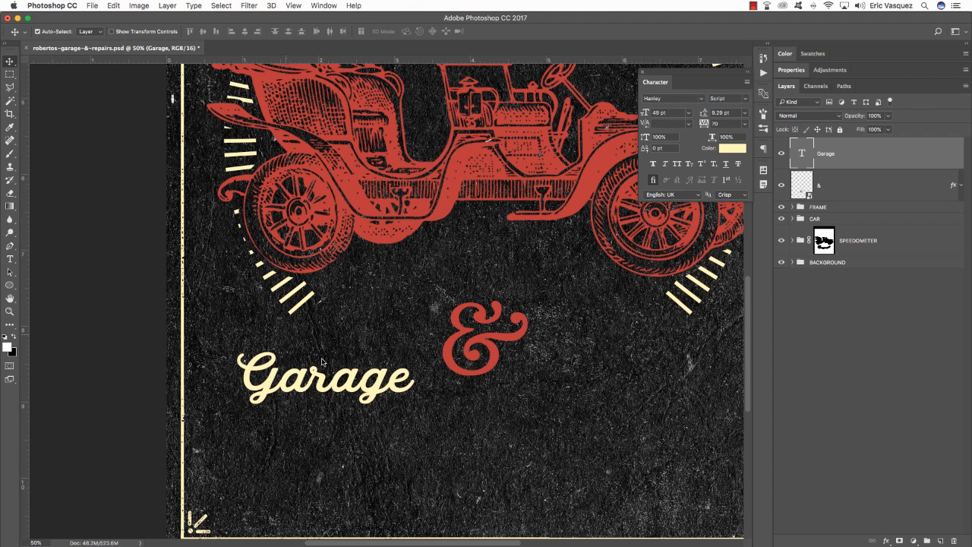
pyautogui.moveTo(349, 389); pyautogui.dragTo(357, 354)
pyautogui.click(824, 240)
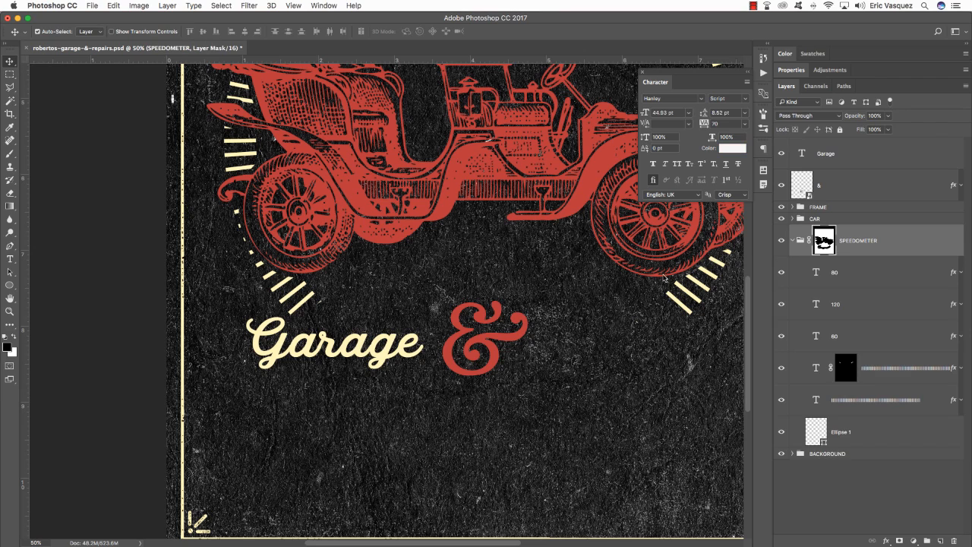
pyautogui.press('b')
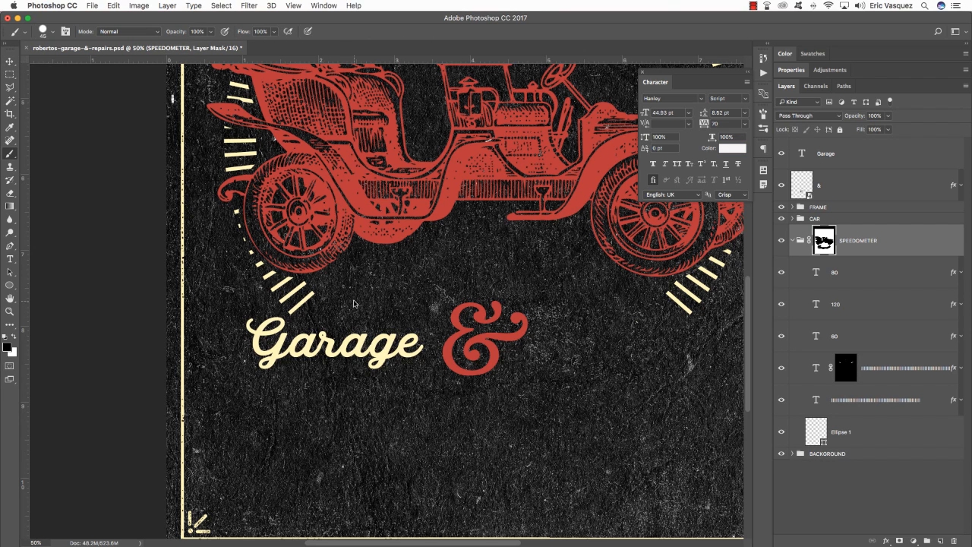
pyautogui.press('v')
pyautogui.click(792, 241)
# Step: Duplicate the Garage text layer and place the copy level with the original on the ampersand's right side
pyautogui.click(854, 161)
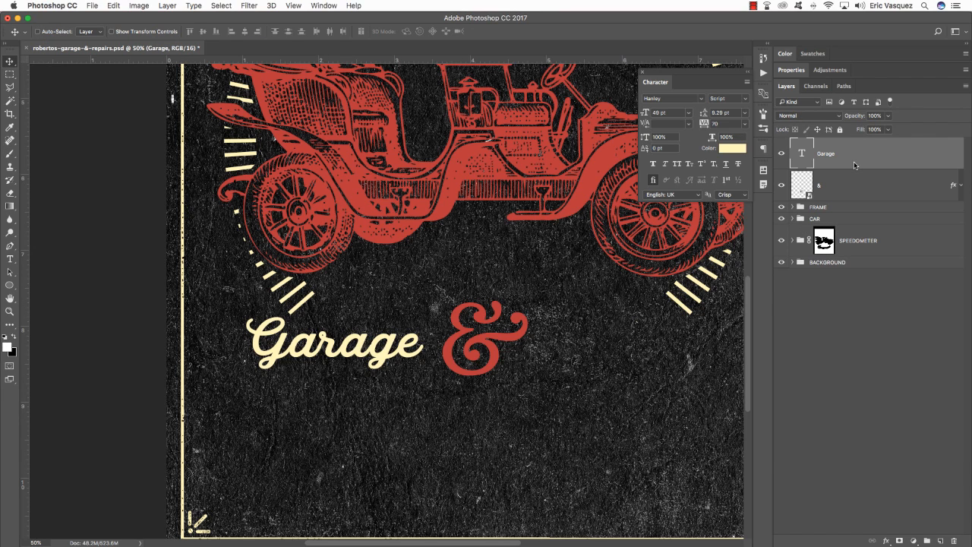
pyautogui.press('super+j')
pyautogui.moveTo(390, 358); pyautogui.dragTo(681, 358)
# Step: Replace the wording of the duplicated Garage text on the ampersand's right side with Repairs
pyautogui.press('t')
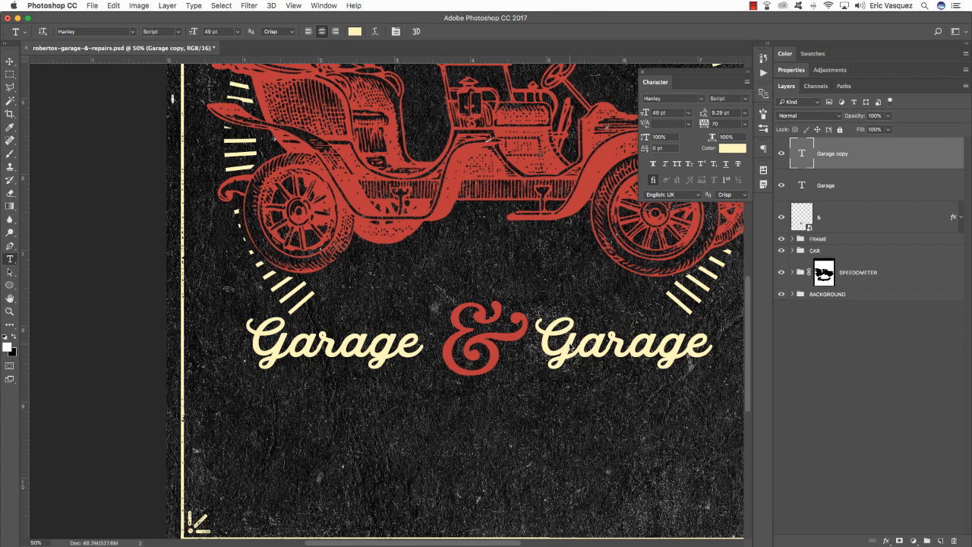
pyautogui.doubleClick(571, 345)
pyautogui.write('Rep')
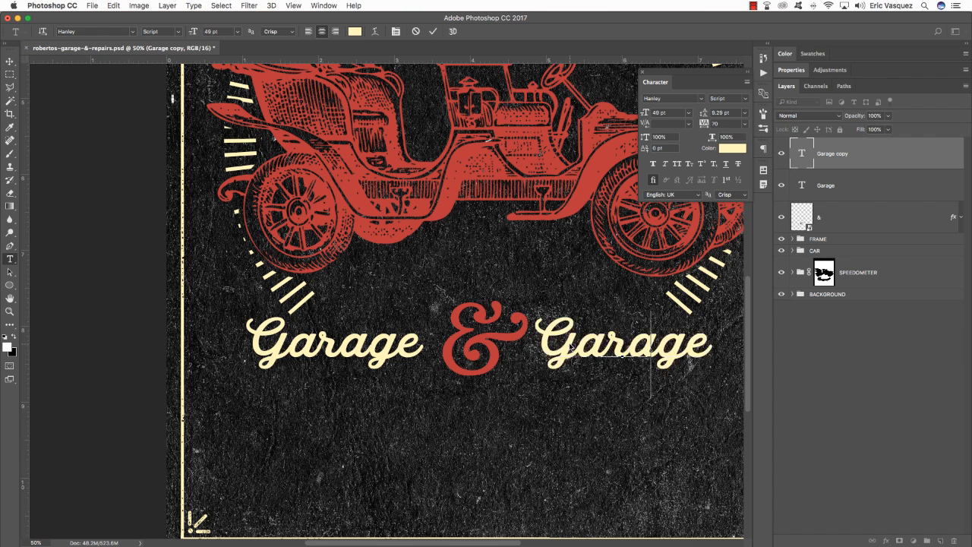
pyautogui.write('airs')
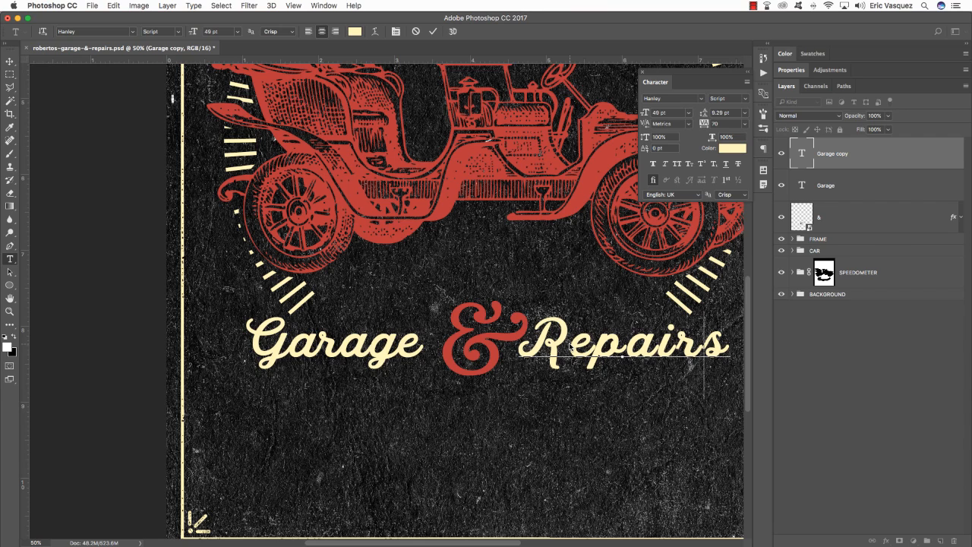
# Step: Tighten the kerning between the letters of Repairs to values of about -60 to -80 so the script letters join
pyautogui.hotkey('alt', 'Left')
pyautogui.hotkey('alt', 'Left')
pyautogui.hotkey('alt', 'Left')
pyautogui.hotkey('alt', 'Left')
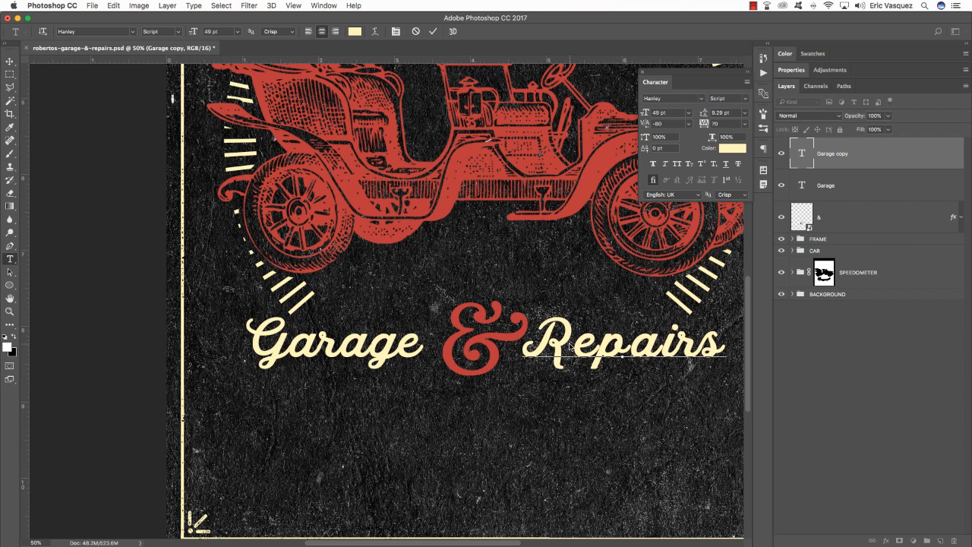
pyautogui.hotkey('alt', 'Left')
pyautogui.hotkey('alt', 'Left')
pyautogui.hotkey('alt', 'Left')
pyautogui.hotkey('alt', 'Left')
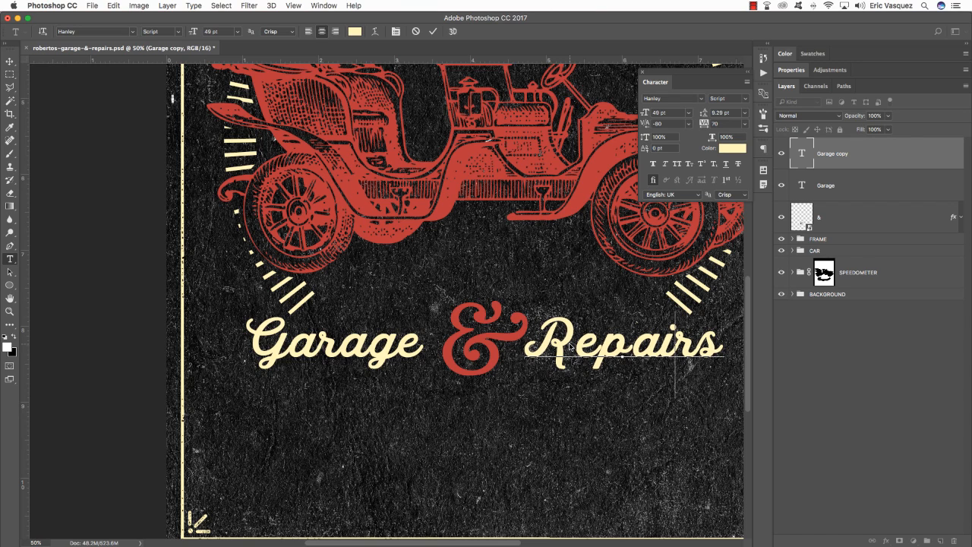
pyautogui.press('Left')
pyautogui.hotkey('alt', 'Left')
pyautogui.hotkey('alt', 'Left')
pyautogui.hotkey('alt', 'Left')
pyautogui.hotkey('alt', 'Left')
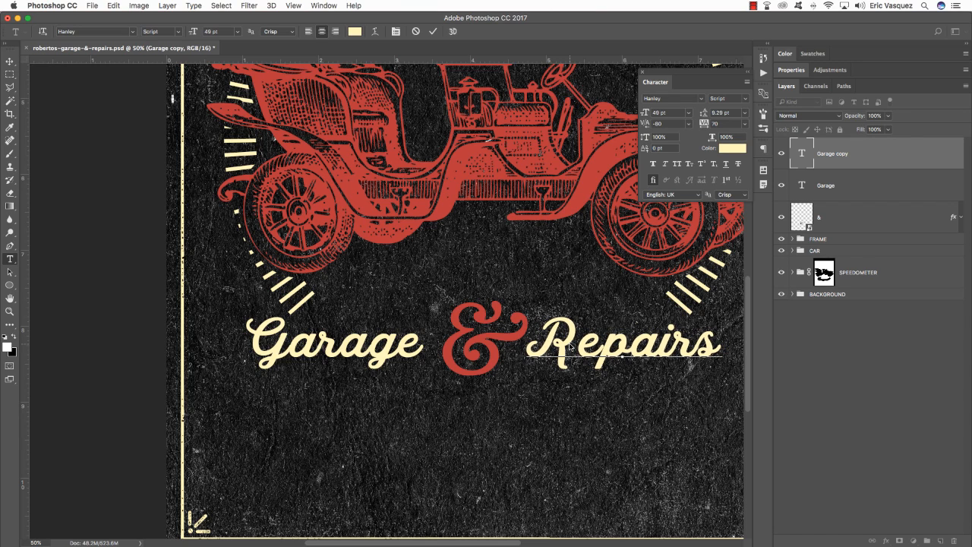
pyautogui.press('Left')
pyautogui.hotkey('alt', 'Left')
pyautogui.press('Left')
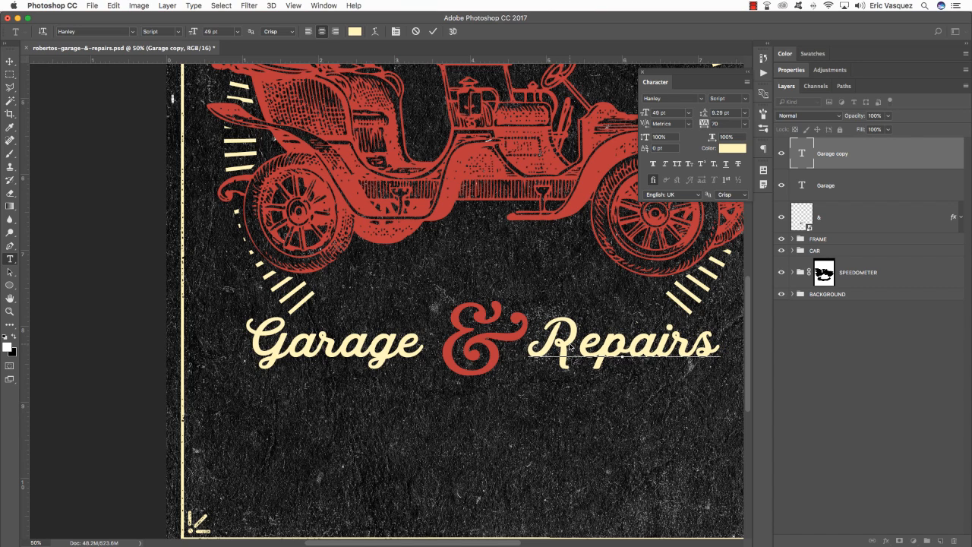
pyautogui.hotkey('alt', 'Left')
pyautogui.hotkey('alt', 'Left')
pyautogui.hotkey('alt', 'Left')
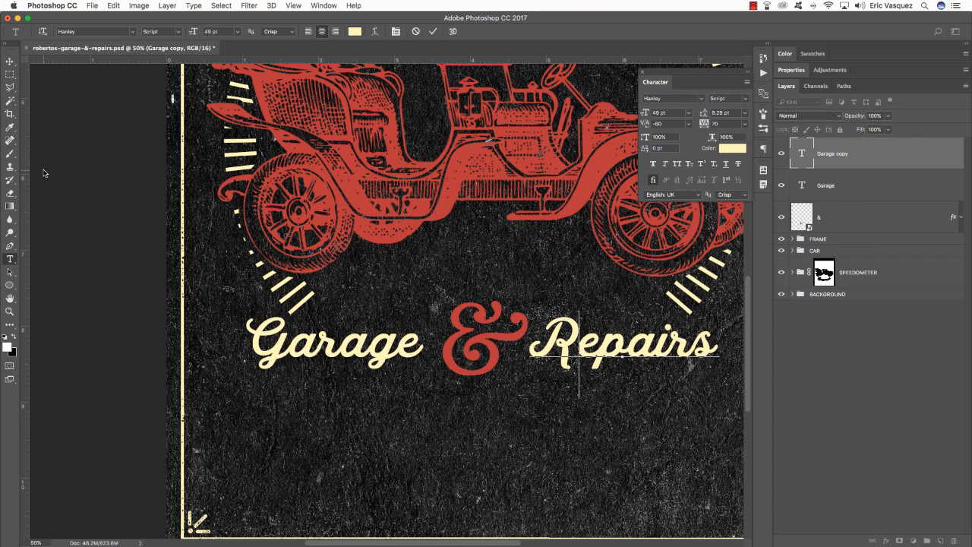
pyautogui.click(10, 61)
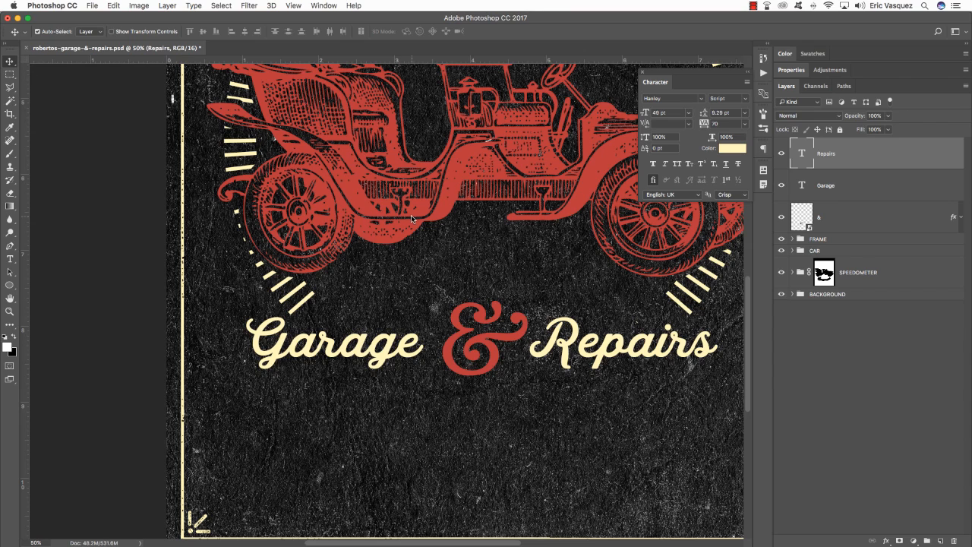
# Step: Move the ampersand layer left so it sits close to the end of Garage
pyautogui.press('super+minus')
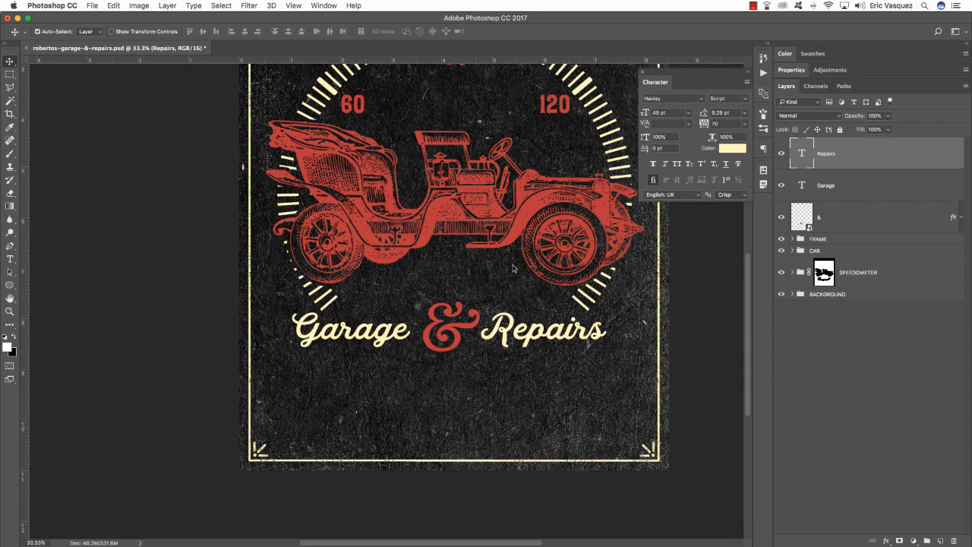
pyautogui.click(842, 216)
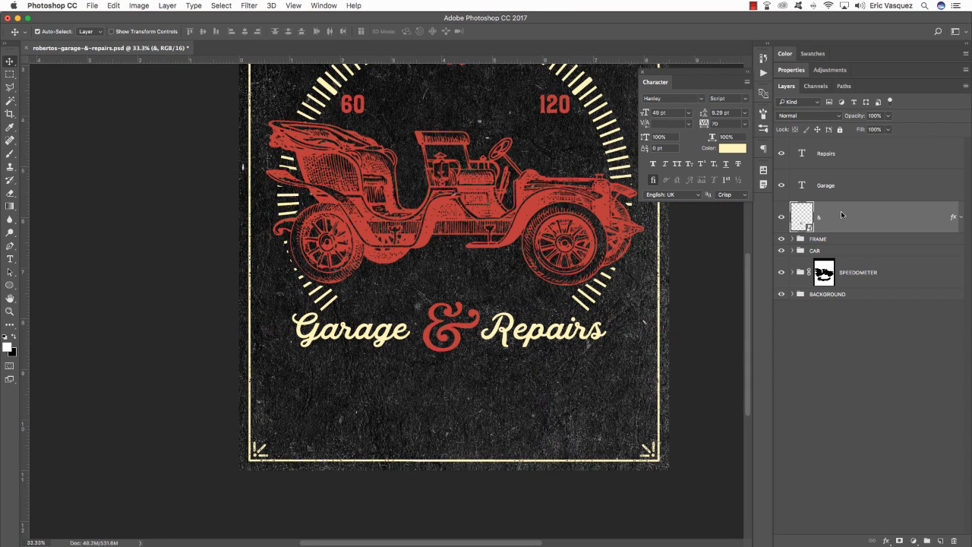
pyautogui.hotkey('shift', 'Left')
pyautogui.hotkey('shift', 'Left')
pyautogui.hotkey('shift', 'Left')
pyautogui.hotkey('shift', 'Left')
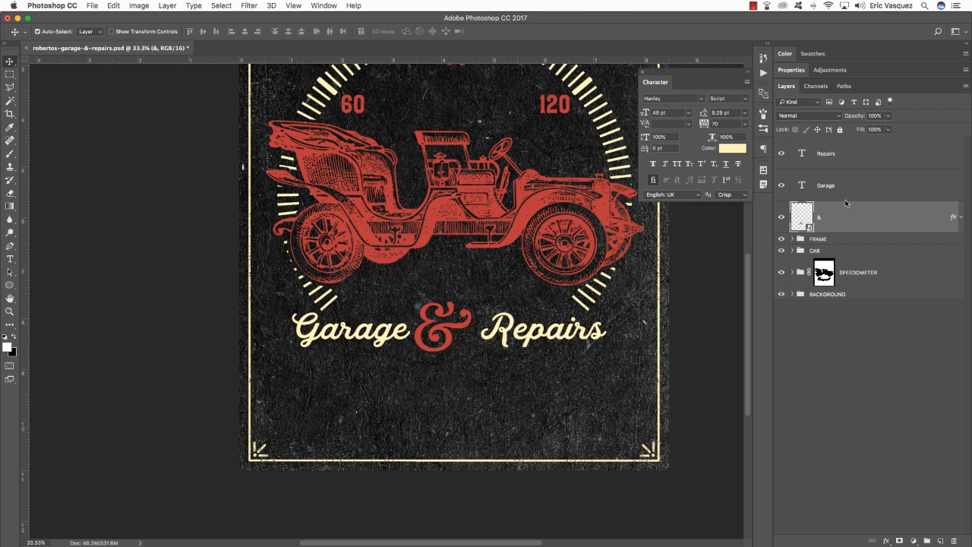
# Step: Move the Repairs text left until it sits close to the ampersand
pyautogui.click(850, 155)
pyautogui.hotkey('shift', 'Left')
pyautogui.hotkey('shift', 'Left')
pyautogui.hotkey('shift', 'Left')
pyautogui.hotkey('shift', 'Left')
pyautogui.hotkey('shift', 'Left')
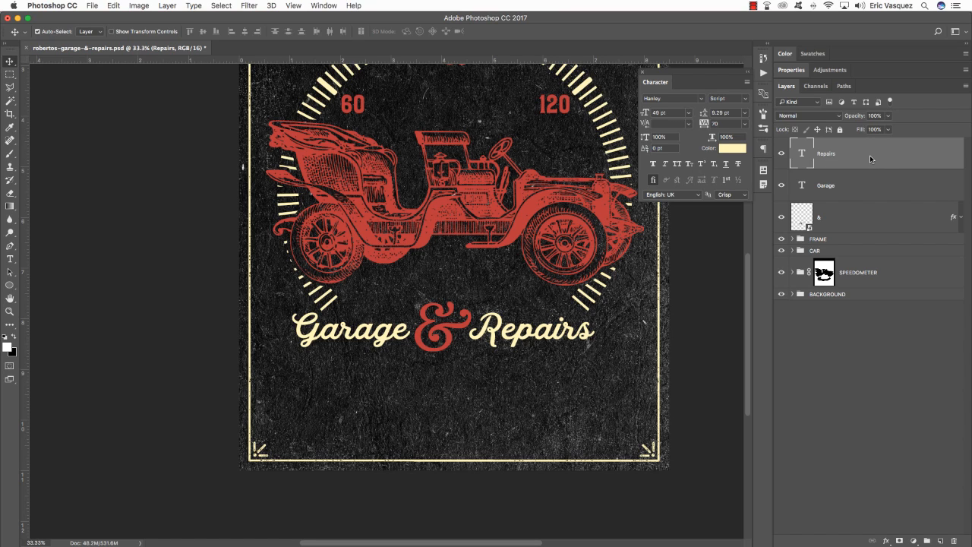
# Step: Group the Repairs, Garage and ampersand layers and name the group GARAGE & REPAIRS
pyautogui.keyDown('shift'); pyautogui.click(841, 220); pyautogui.keyUp('shift')
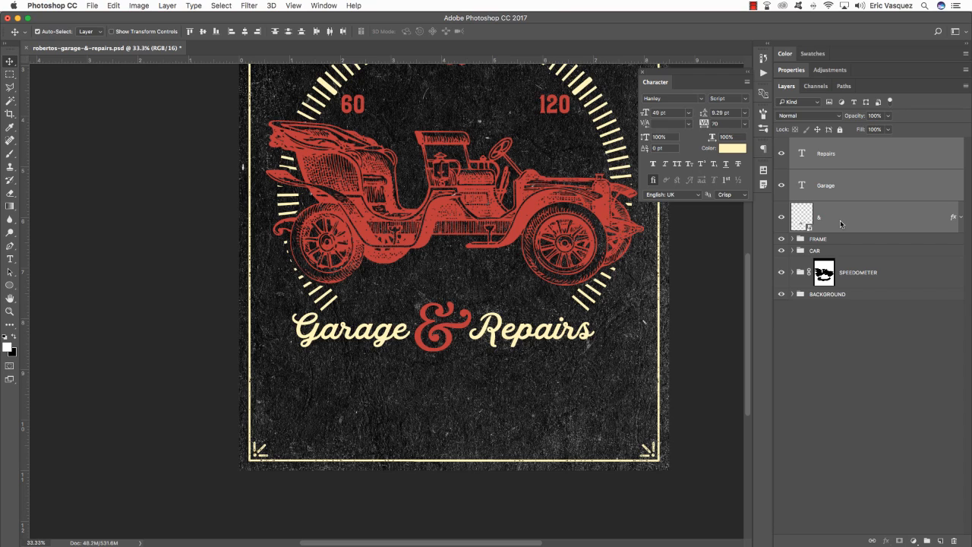
pyautogui.press('super+g')
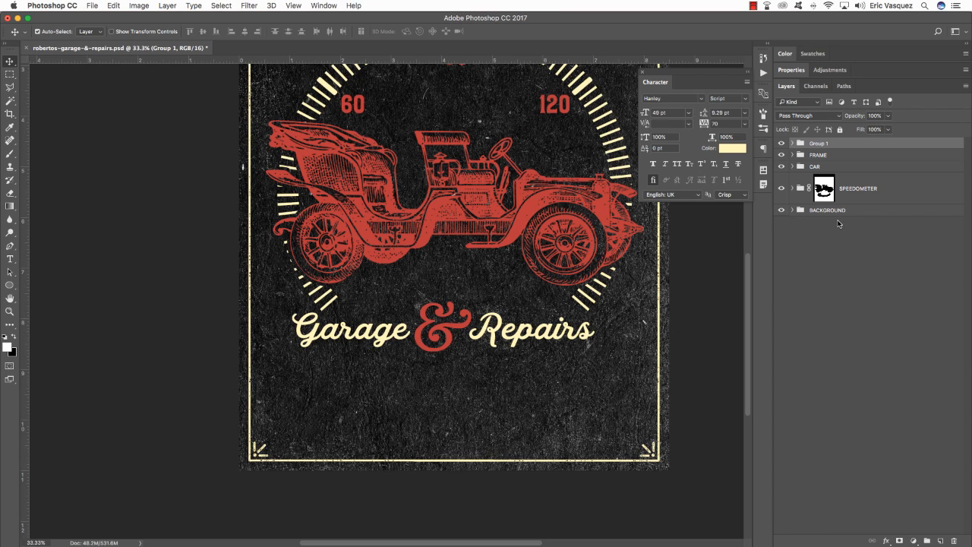
pyautogui.doubleClick(828, 143)
pyautogui.write('GARAGE & REPAIR')
pyautogui.write('S')
pyautogui.press('Return')
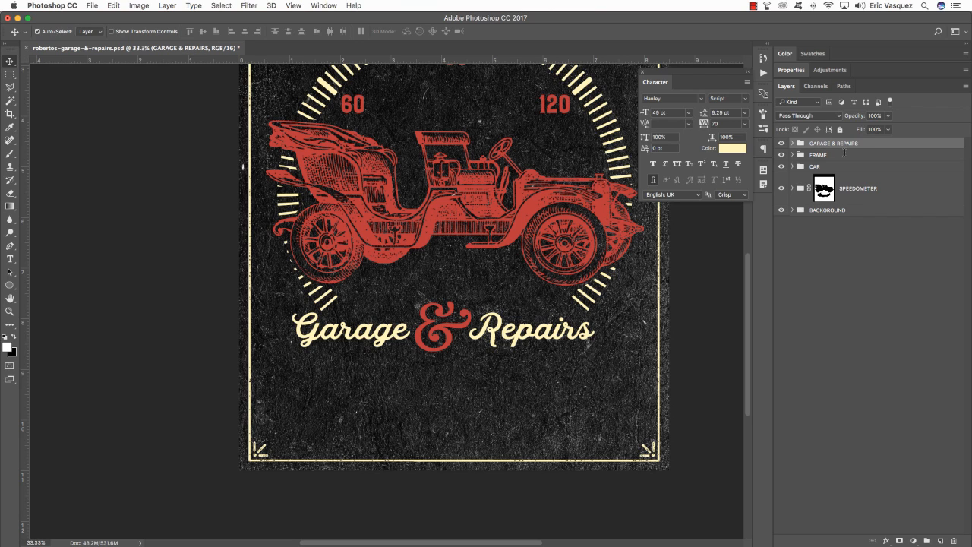
# Step: Move the GARAGE & REPAIRS group right and up so it is centred beneath the car, overlapping the speedometer's lowest ticks
pyautogui.hotkey('shift', 'Down')
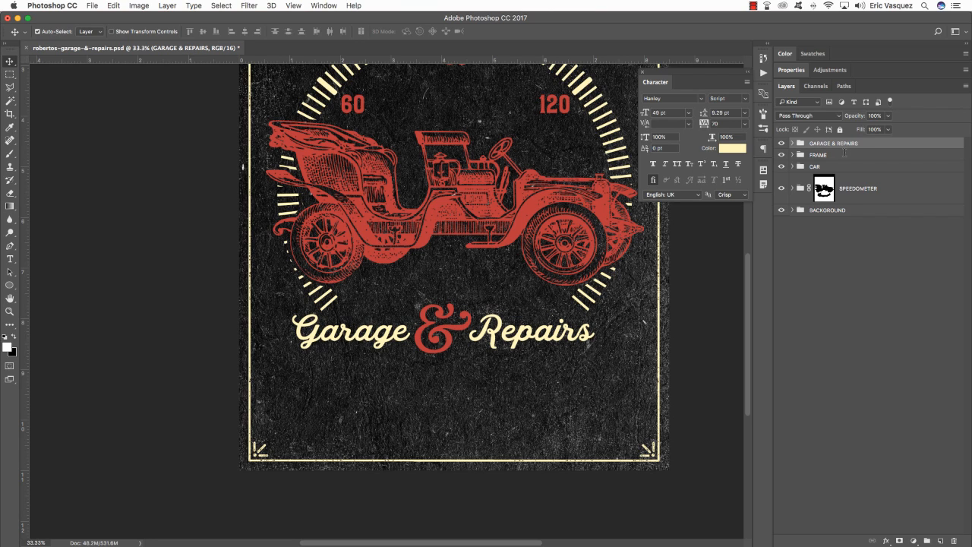
pyautogui.hotkey('shift', 'Right')
pyautogui.hotkey('shift', 'Right')
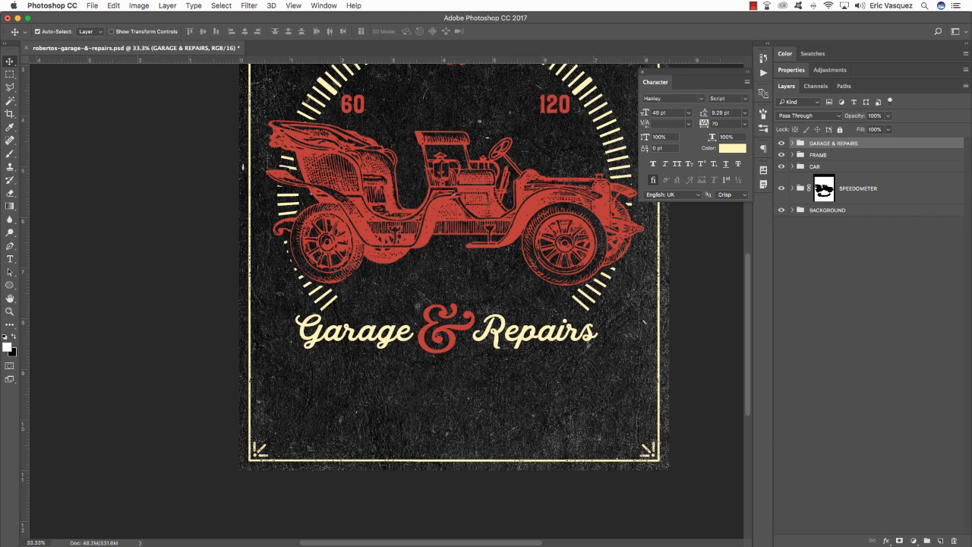
pyautogui.hotkey('shift', 'Left')
pyautogui.hotkey('shift', 'Right')
pyautogui.hotkey('shift', 'Right')
pyautogui.hotkey('shift', 'Right')
pyautogui.hotkey('shift', 'Right')
pyautogui.hotkey('shift', 'Right')
pyautogui.hotkey('shift', 'Up')
pyautogui.hotkey('shift', 'Up')
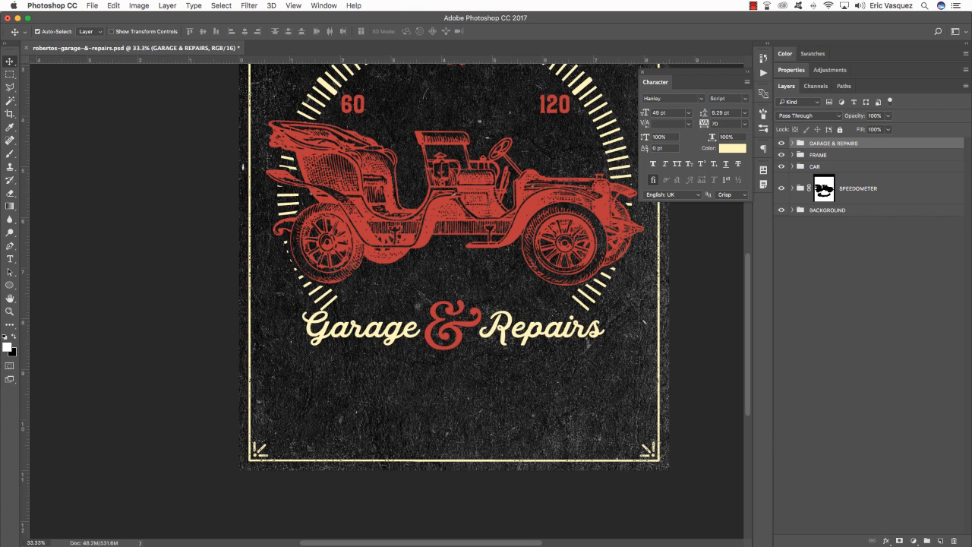
pyautogui.hotkey('shift', 'Up')
pyautogui.hotkey('shift', 'Up')
pyautogui.hotkey('shift', 'Up')
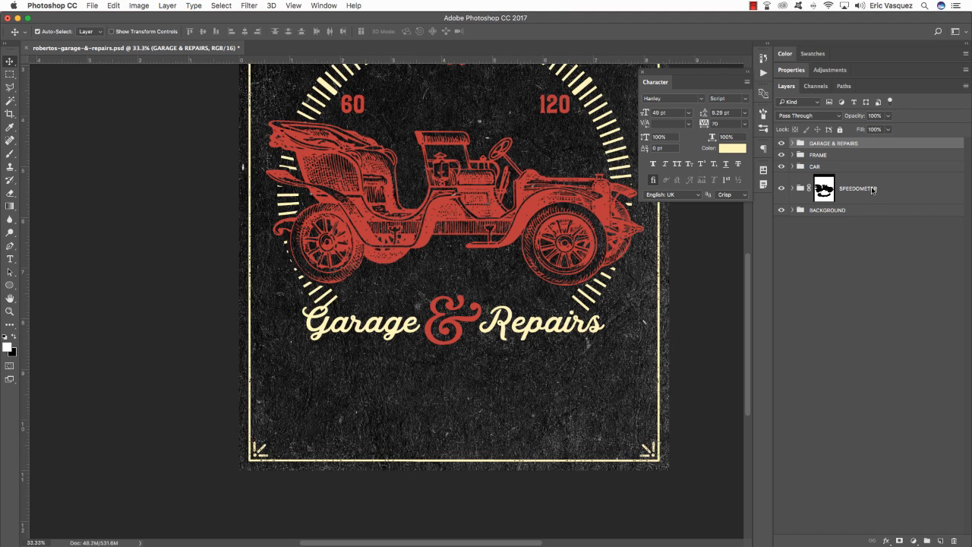
# Step: Paint black on the SPEEDOMETER group's mask to hide the tick marks that run into the Garage and Repairs lettering
pyautogui.click(824, 190)
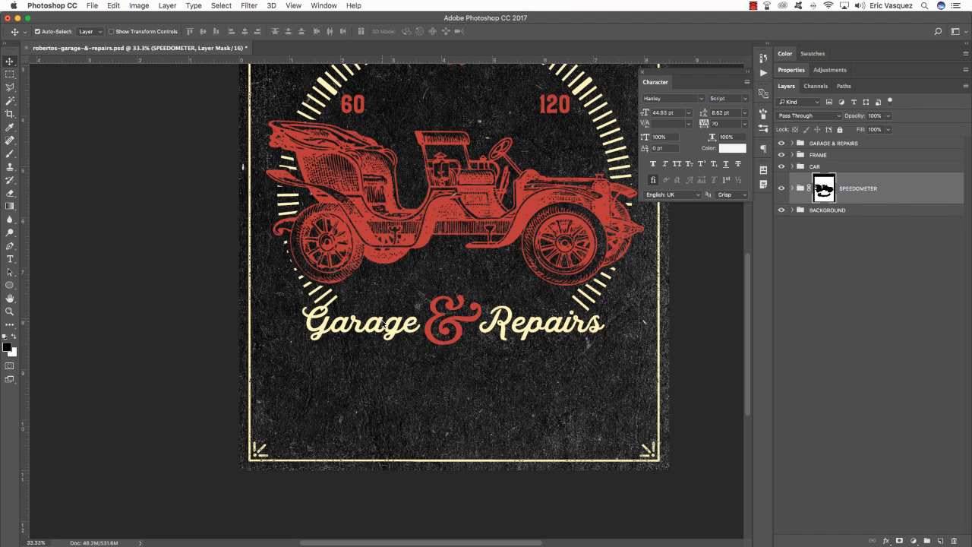
pyautogui.press('b')
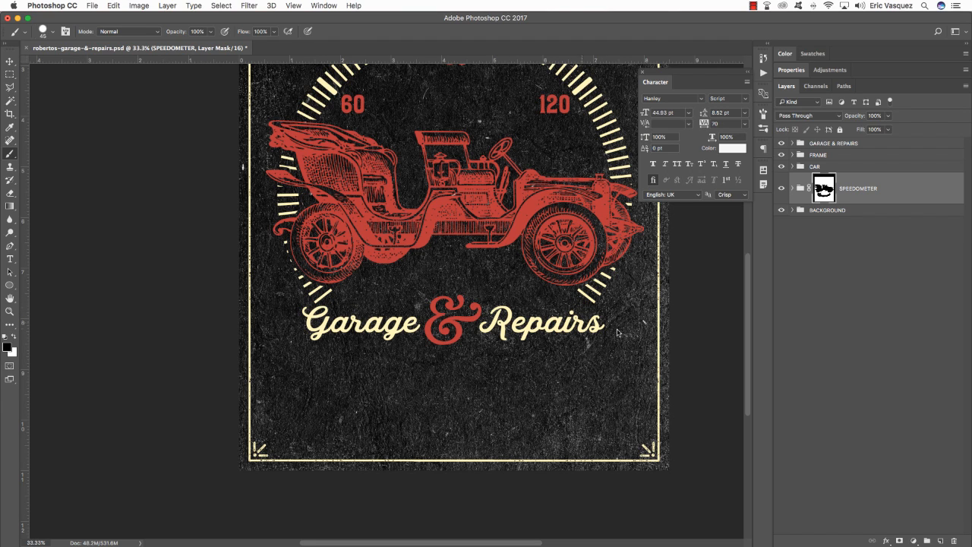
pyautogui.scroll(1, 439, 320)
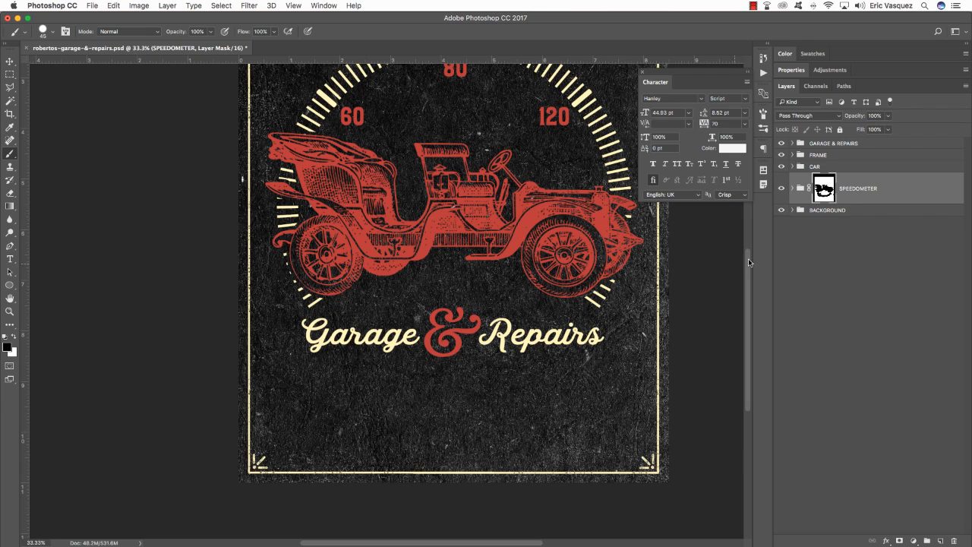
# Step: Nudge the GARAGE & REPAIRS group slightly up towards the car
pyautogui.click(856, 144)
pyautogui.press('v')
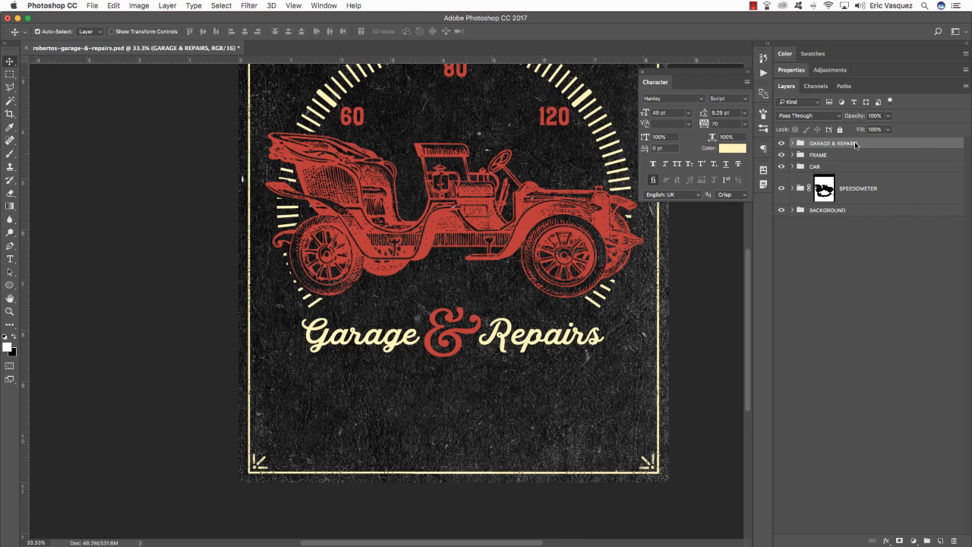
pyautogui.press('Up')
pyautogui.press('Up')
pyautogui.press('Up')
pyautogui.press('Up')
pyautogui.press('Up')
pyautogui.press('Up')
pyautogui.press('Up')
pyautogui.press('Up')
pyautogui.press('Up')
pyautogui.press('Up')
pyautogui.press('Up')
pyautogui.press('Up')
pyautogui.press('Up')
pyautogui.press('Up')
pyautogui.press('Up')
pyautogui.press('Up')
pyautogui.press('Up')
pyautogui.press('Up')
pyautogui.press('Up')
pyautogui.press('Up')
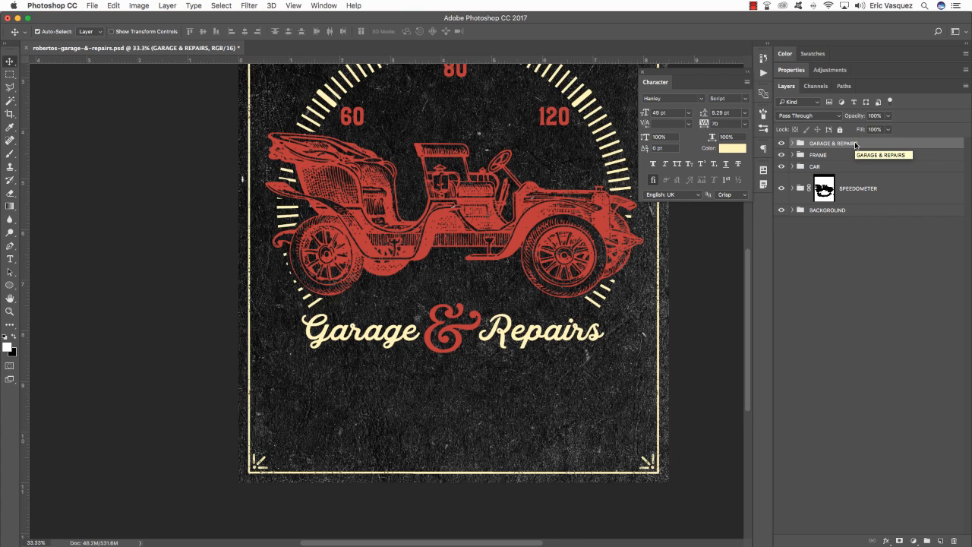
pyautogui.press('Up')
pyautogui.press('Up')
pyautogui.press('Up')
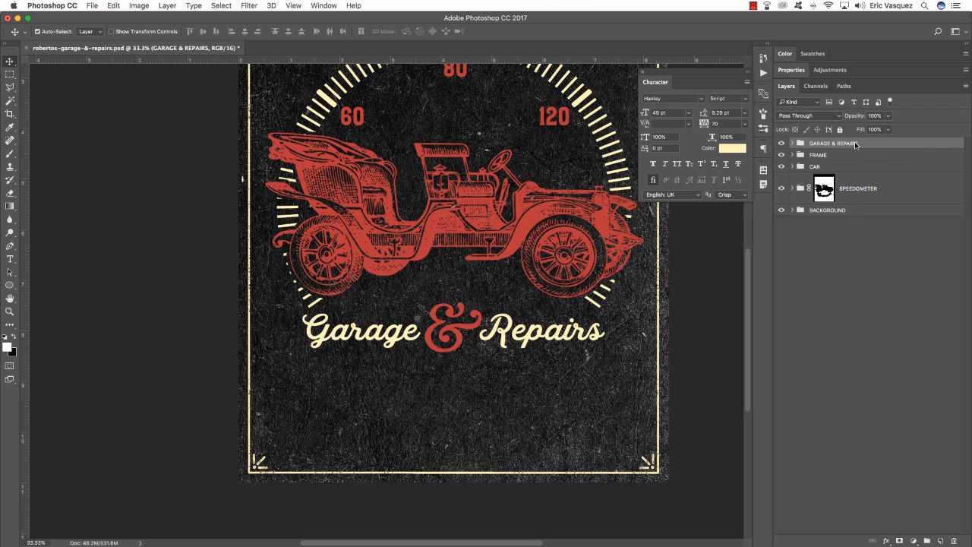
# Step: Add a cream Hanley Script text line with the garage's full postal address on a new layer near the poster's lower edge
pyautogui.press('super+alt+shift+n')
pyautogui.press('t')
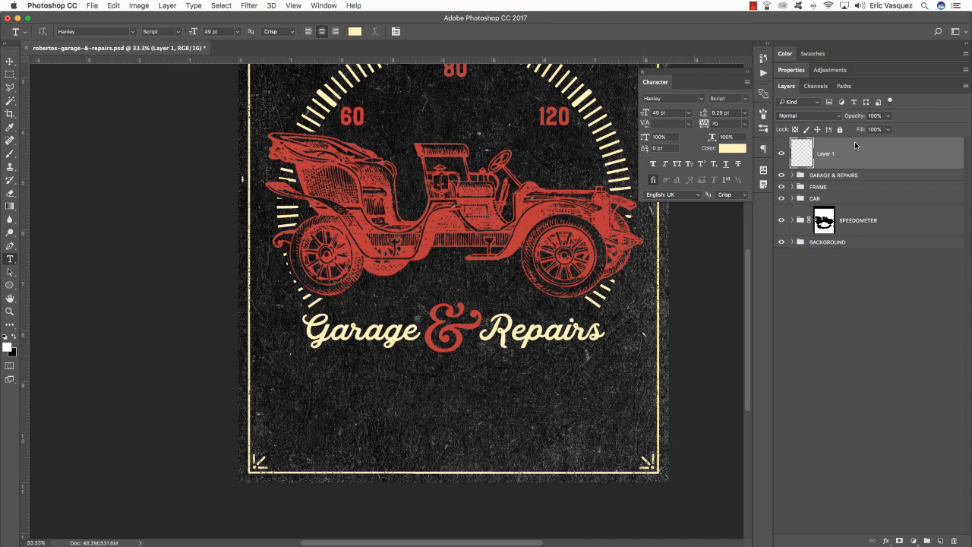
pyautogui.click(281, 424)
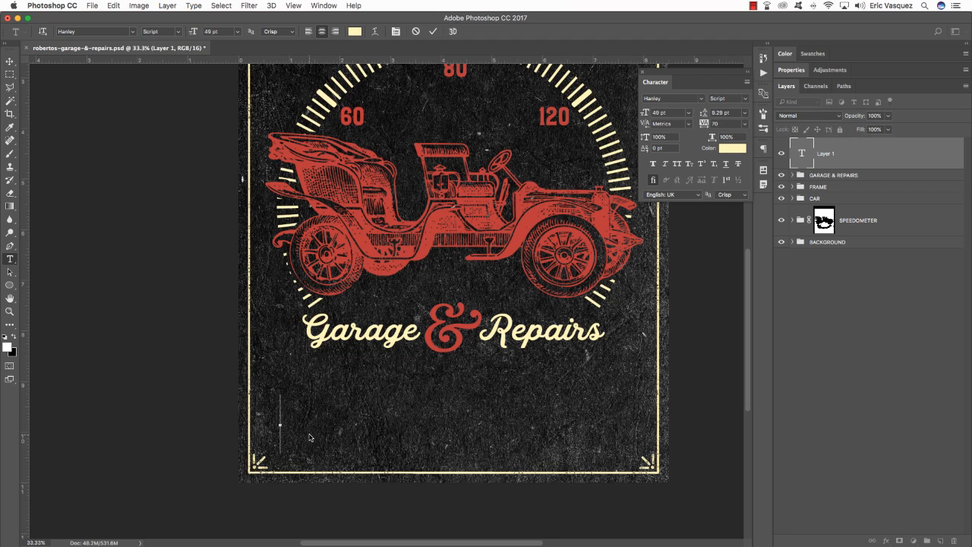
pyautogui.write('1280 Rivers')
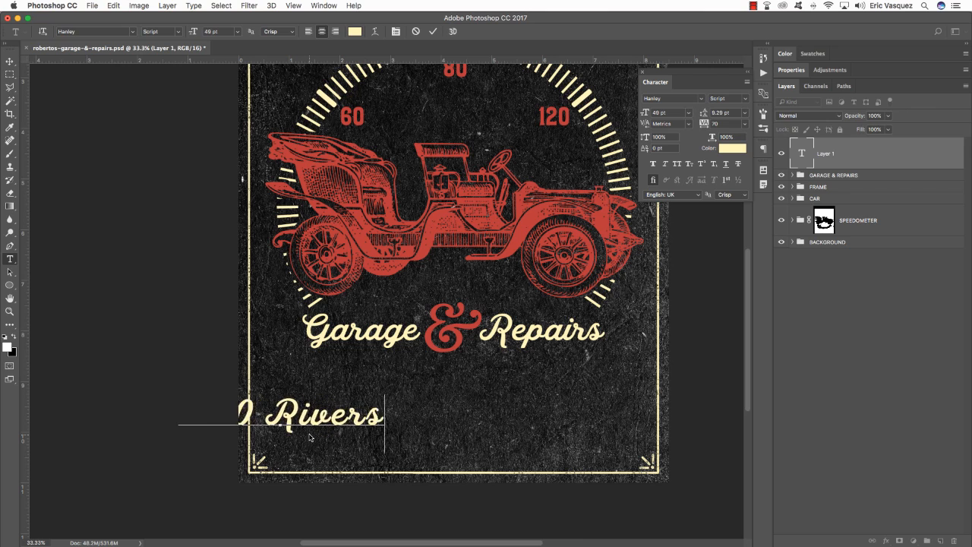
pyautogui.write('ide Drive')
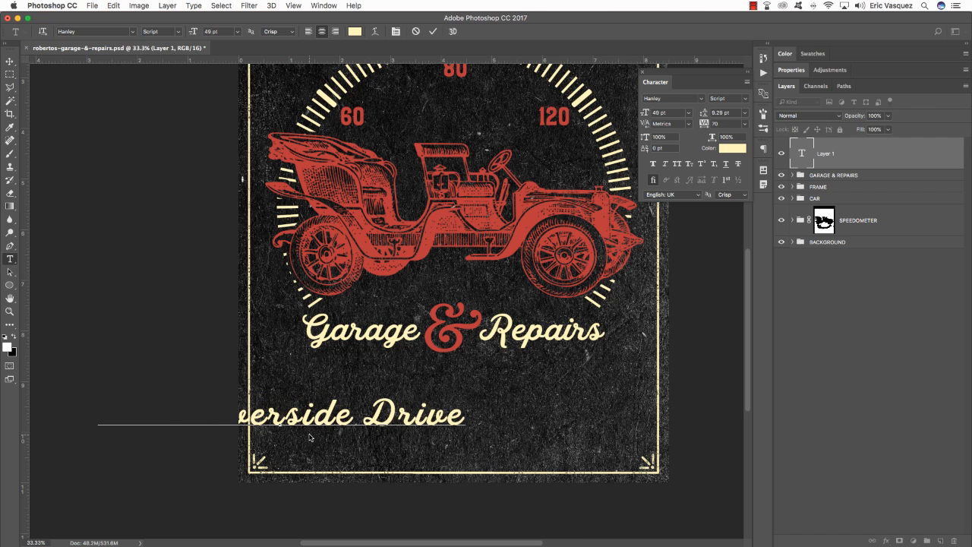
pyautogui.write(', Brooklyn')
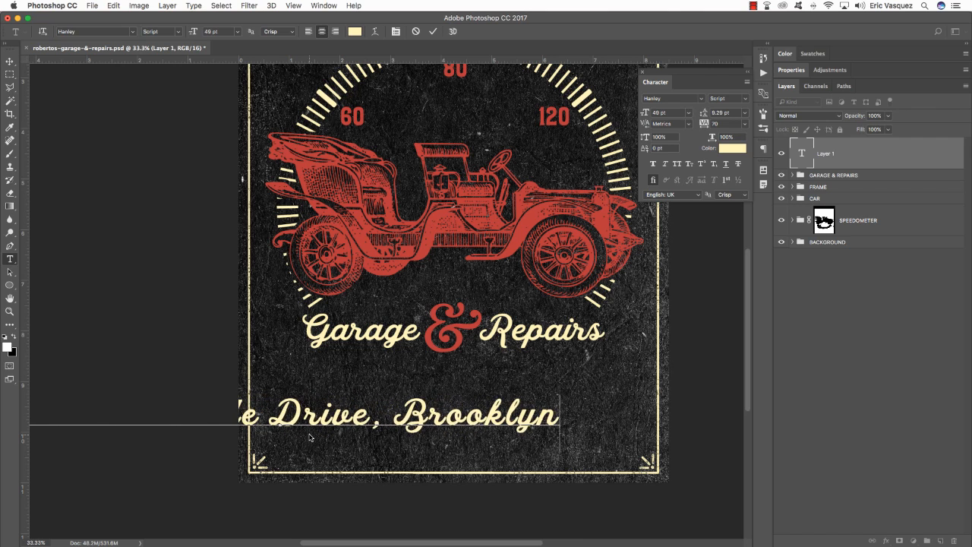
pyautogui.write(', NY')
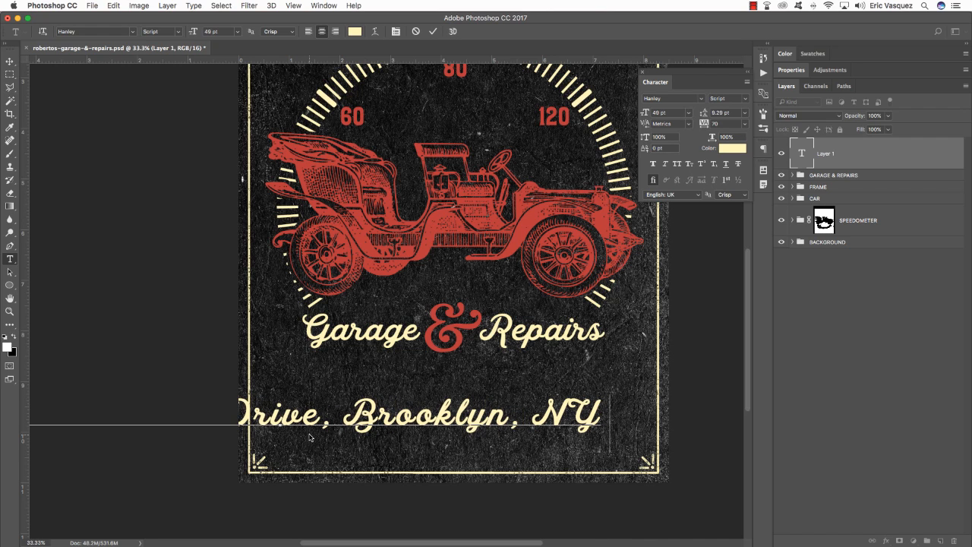
pyautogui.write(' 10033')
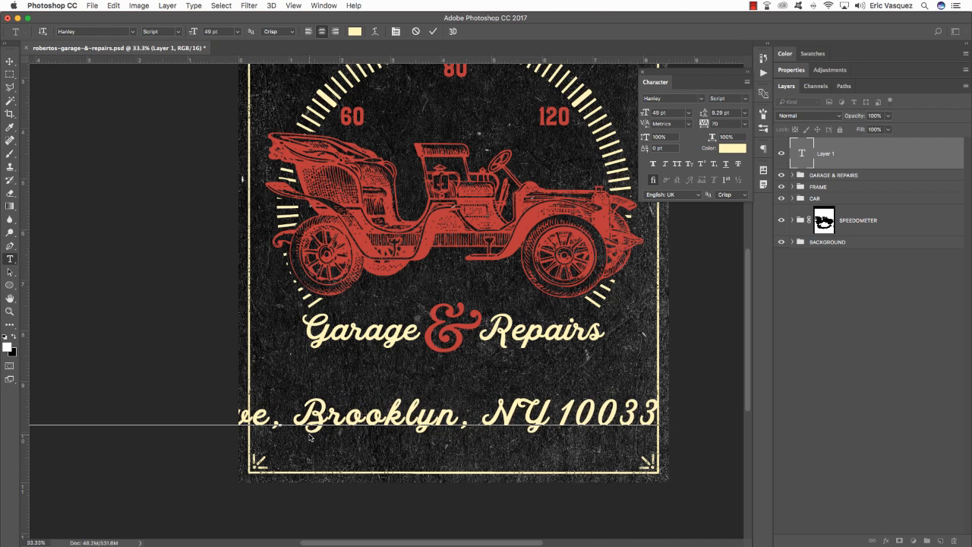
# Step: Reduce the font size of the whole address line to 39 pt
pyautogui.press('super+a')
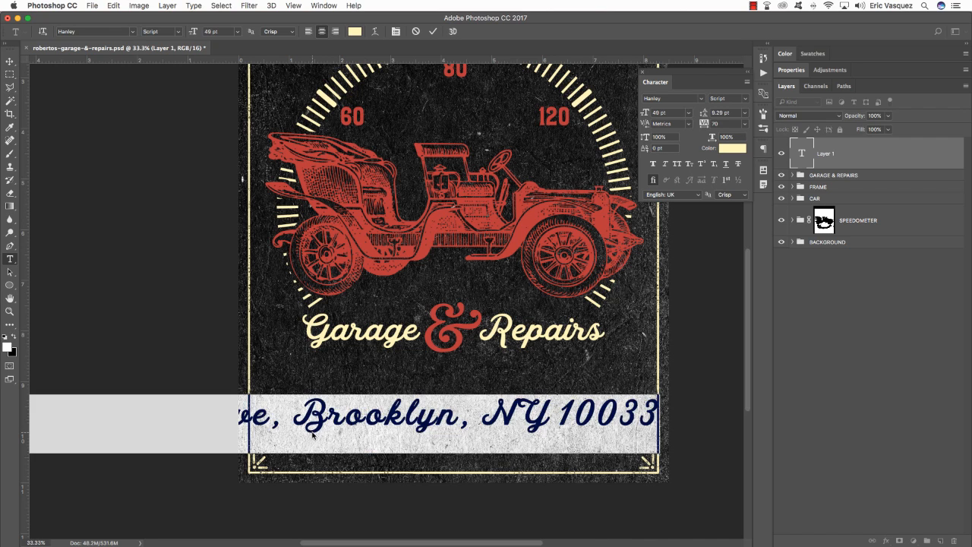
pyautogui.click(645, 112)
pyautogui.moveTo(646, 113); pyautogui.dragTo(644, 112)
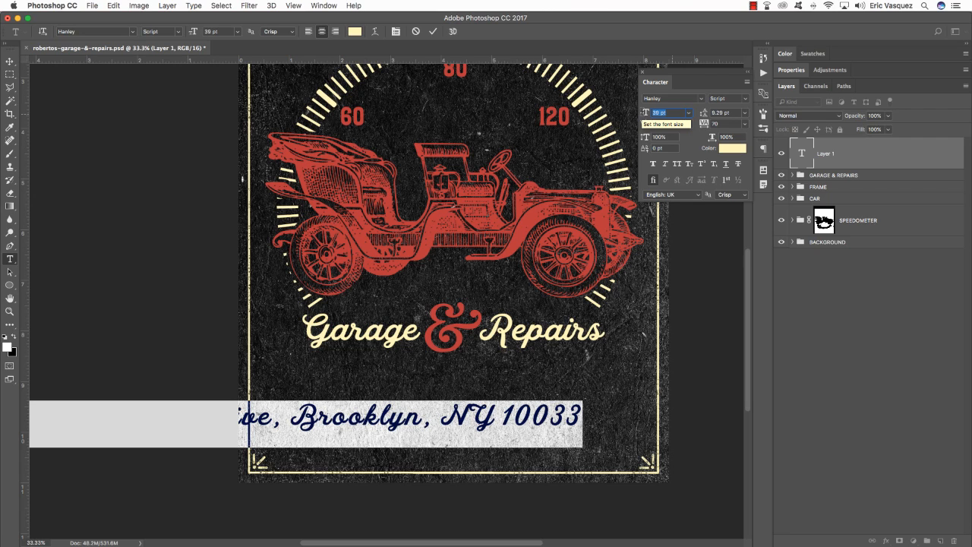
# Step: Set the address line to 27 pt Hanley Slim Serif and place it centred below the Garage & Repairs lettering
pyautogui.write('27')
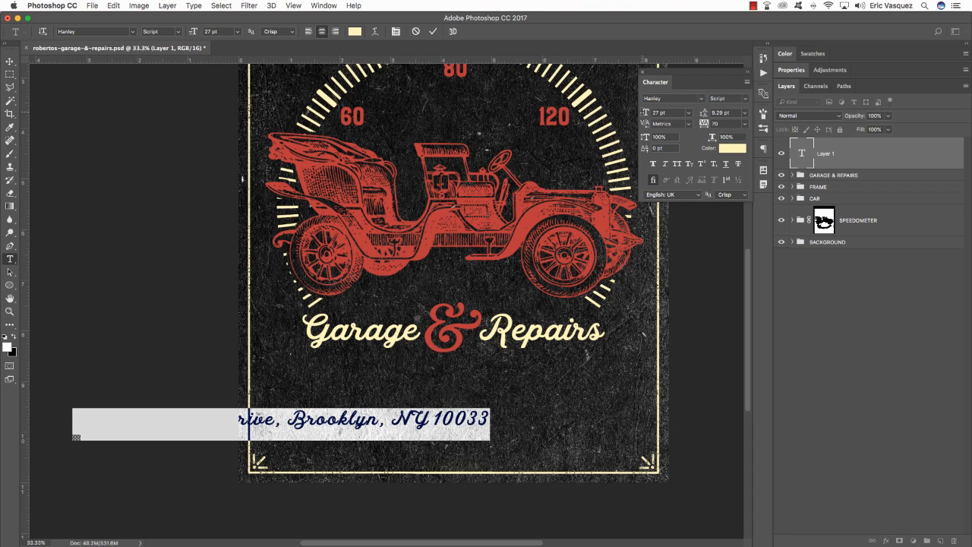
pyautogui.click(668, 98)
pyautogui.click(733, 99)
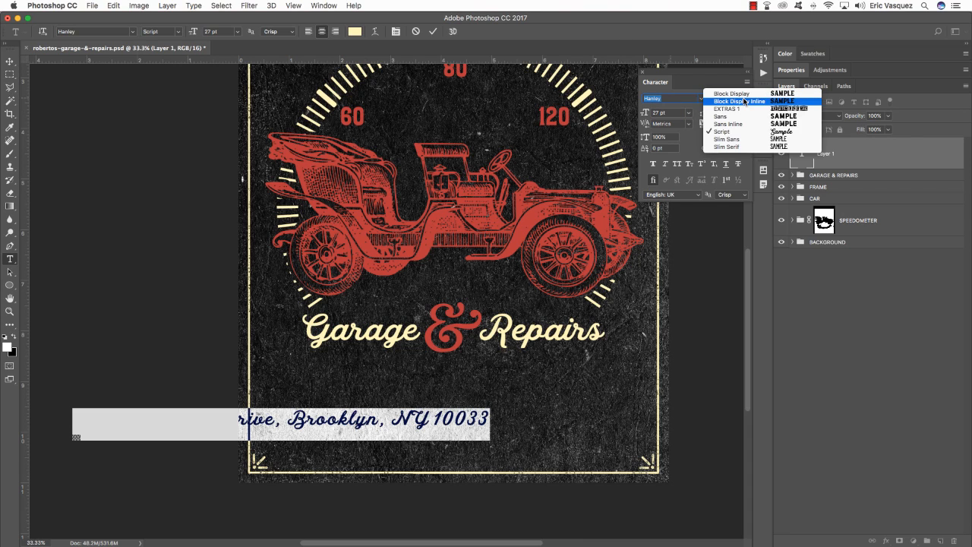
pyautogui.click(738, 147)
pyautogui.click(10, 61)
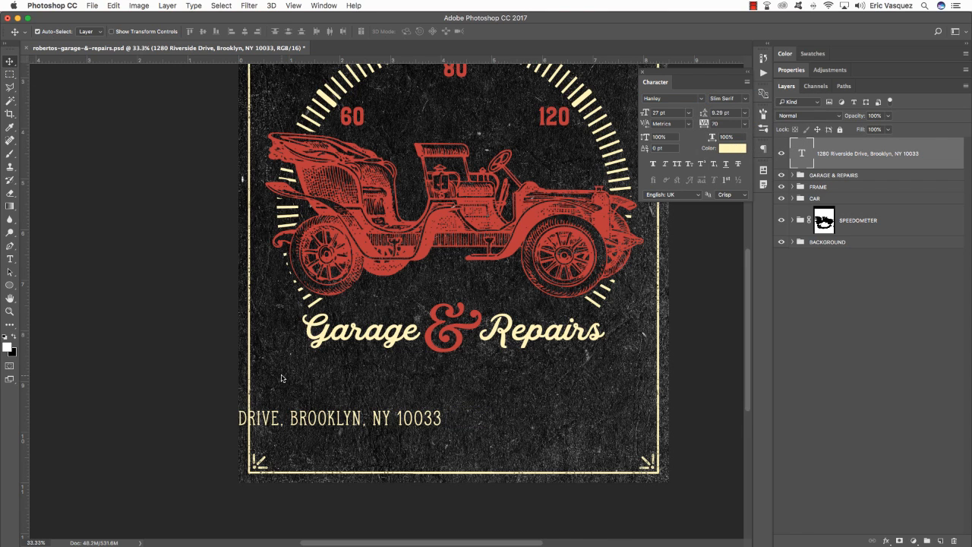
pyautogui.moveTo(345, 425); pyautogui.dragTo(523, 381)
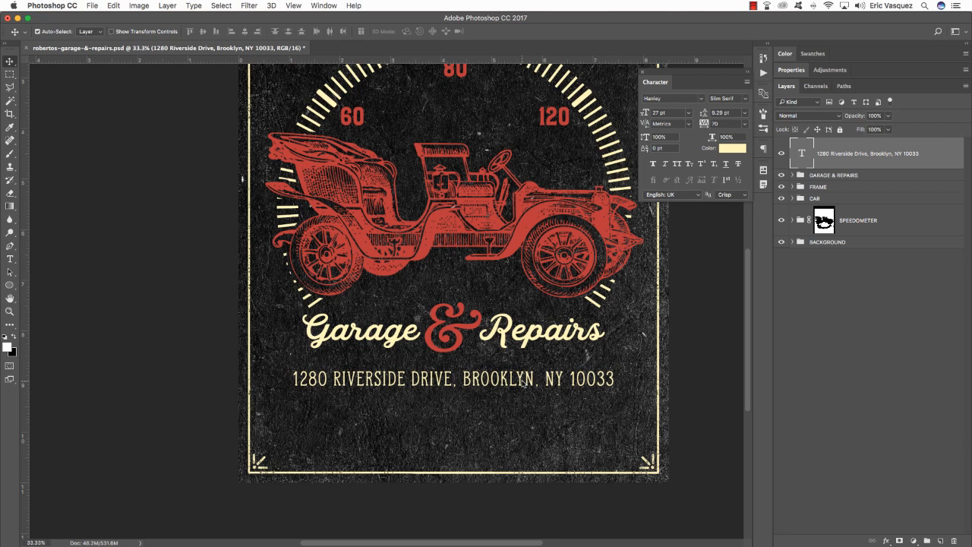
# Step: Try the whole address line at 26 pt and 25 pt before restoring it to 27 pt
pyautogui.press('t')
pyautogui.tripleClick(562, 389)
pyautogui.click(577, 385)
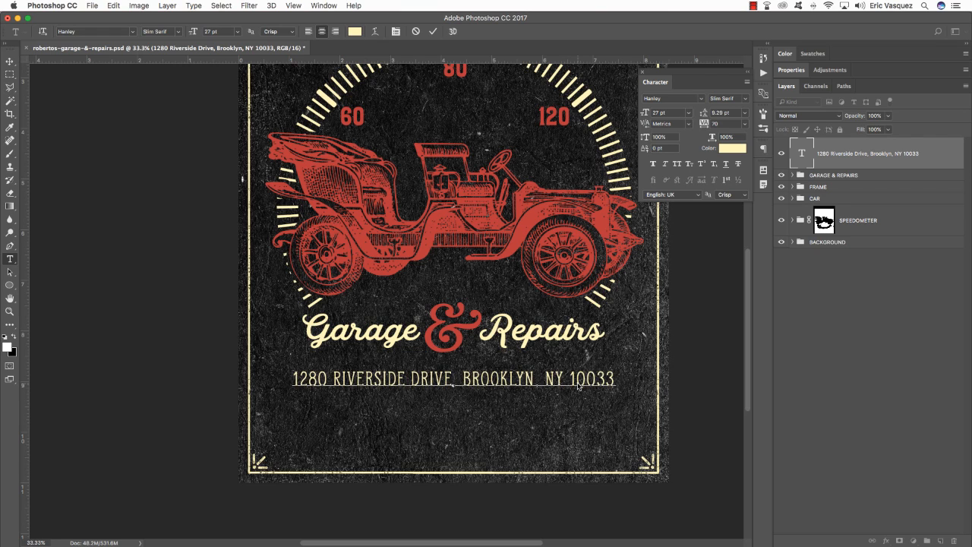
pyautogui.tripleClick(578, 385)
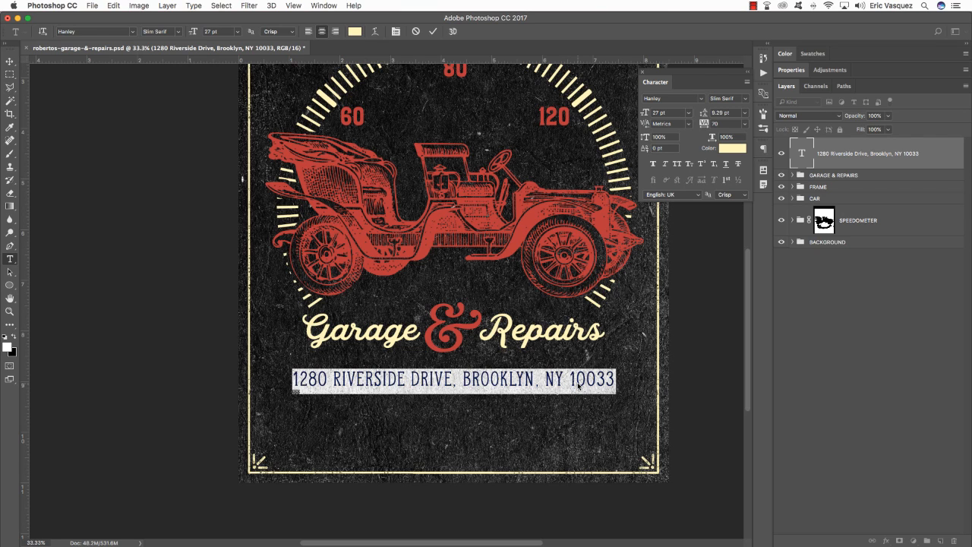
pyautogui.press('super+shift+comma')
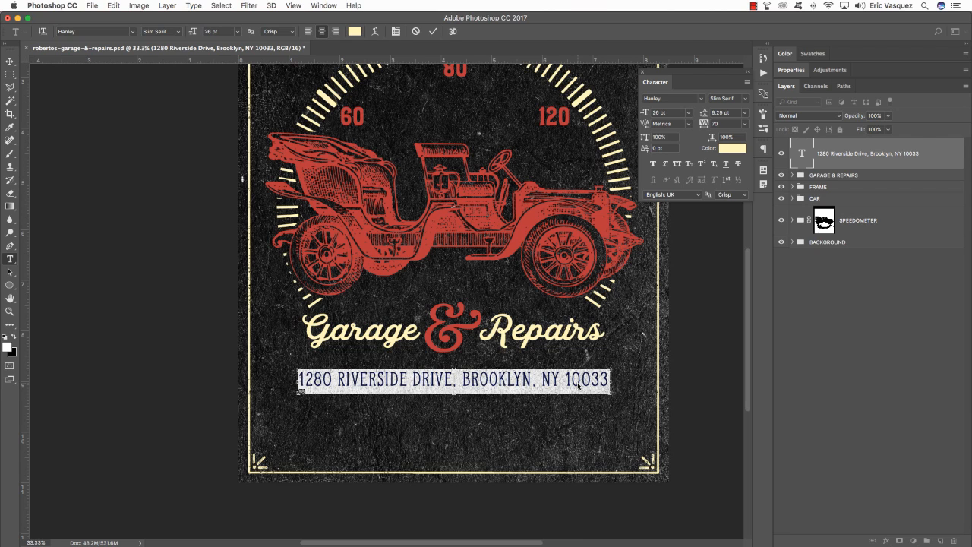
pyautogui.press('super+shift+comma')
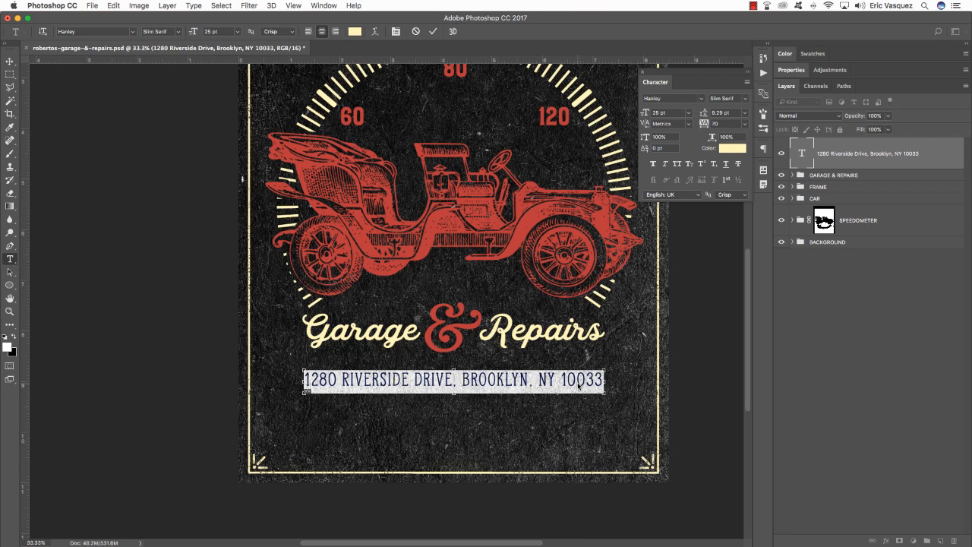
pyautogui.press('super+shift+period')
pyautogui.press('super+shift+period')
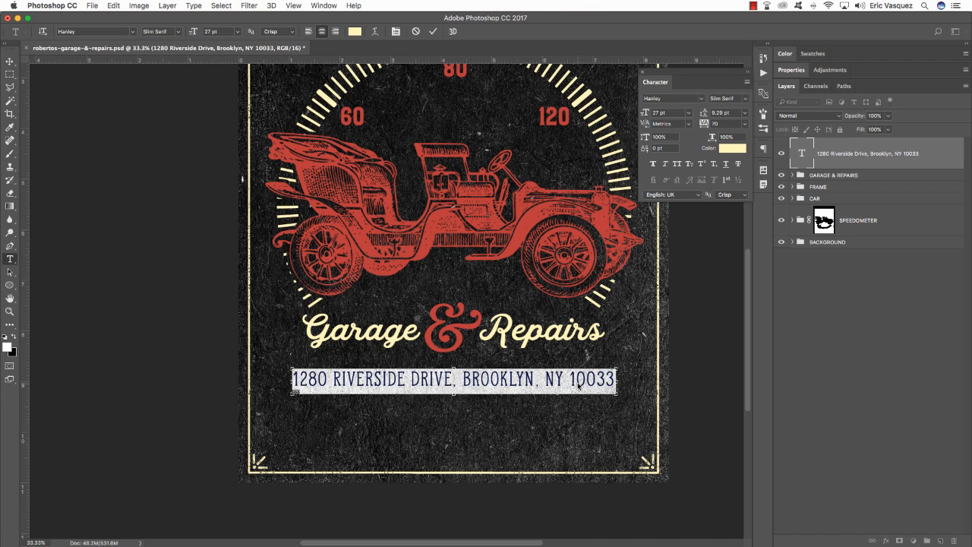
pyautogui.hscroll(3, 579, 386)
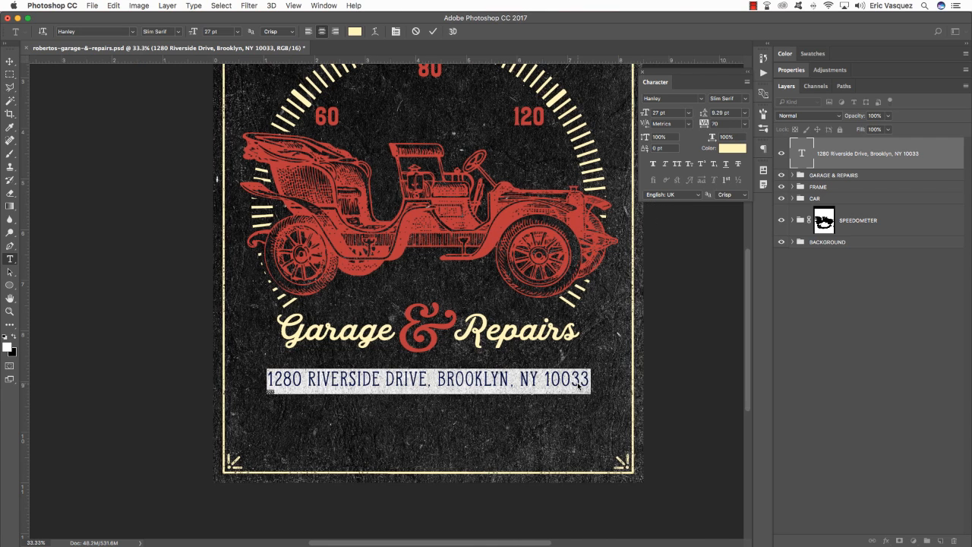
pyautogui.click(13, 63)
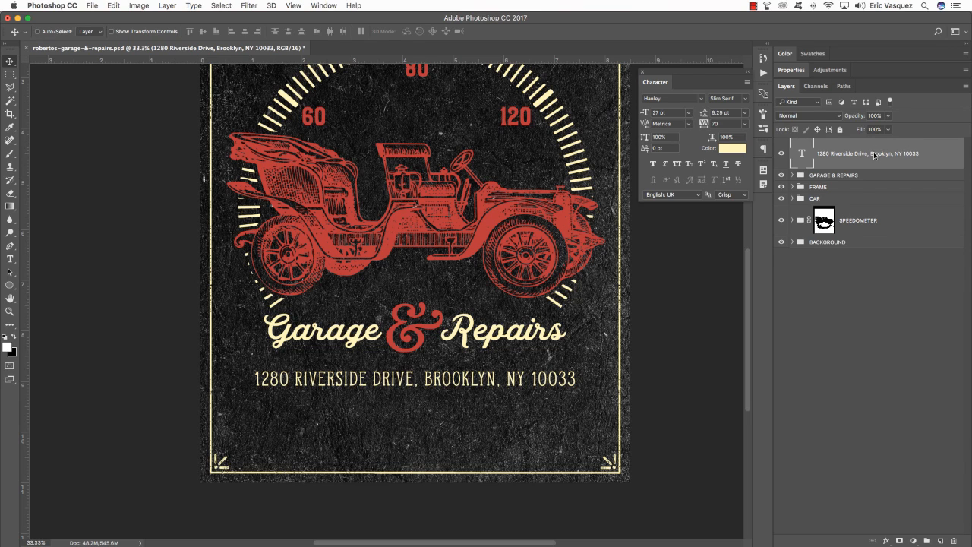
# Step: Put the address text layer in a new group named ADDRESS and collapse the group
pyautogui.press('super+g')
pyautogui.doubleClick(819, 143)
pyautogui.write('ADDRESS')
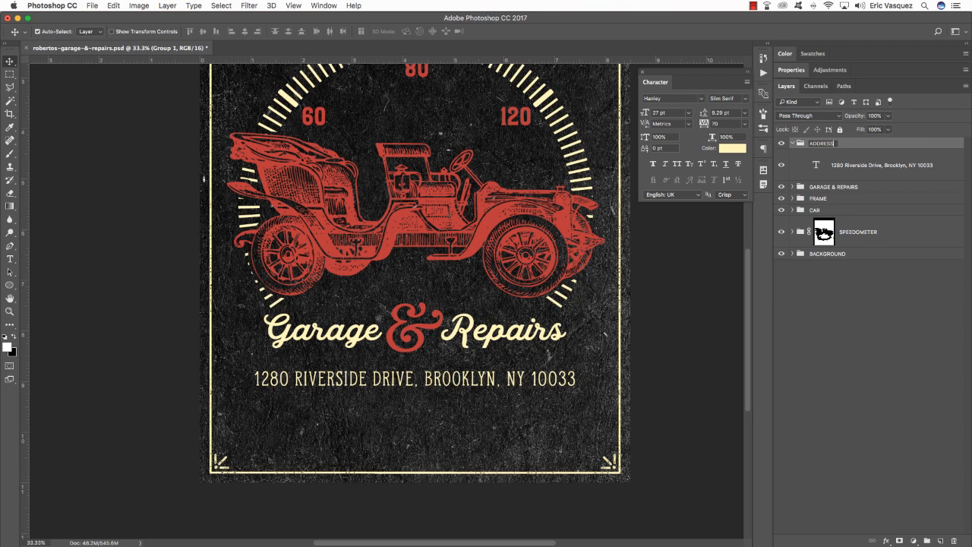
pyautogui.press('Return')
pyautogui.click(794, 144)
pyautogui.moveTo(466, 156); pyautogui.dragTo(463, 191)
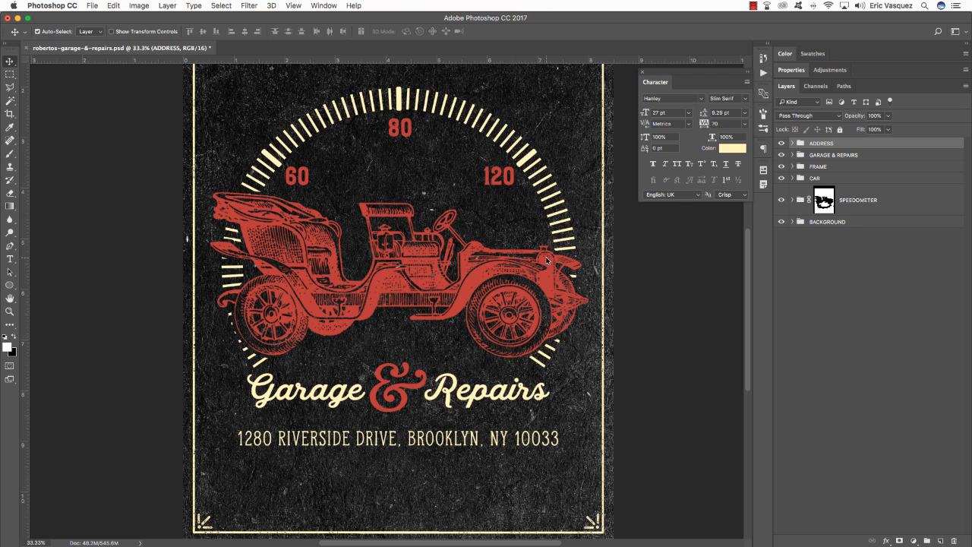
pyautogui.hscroll(1, 330, 306)
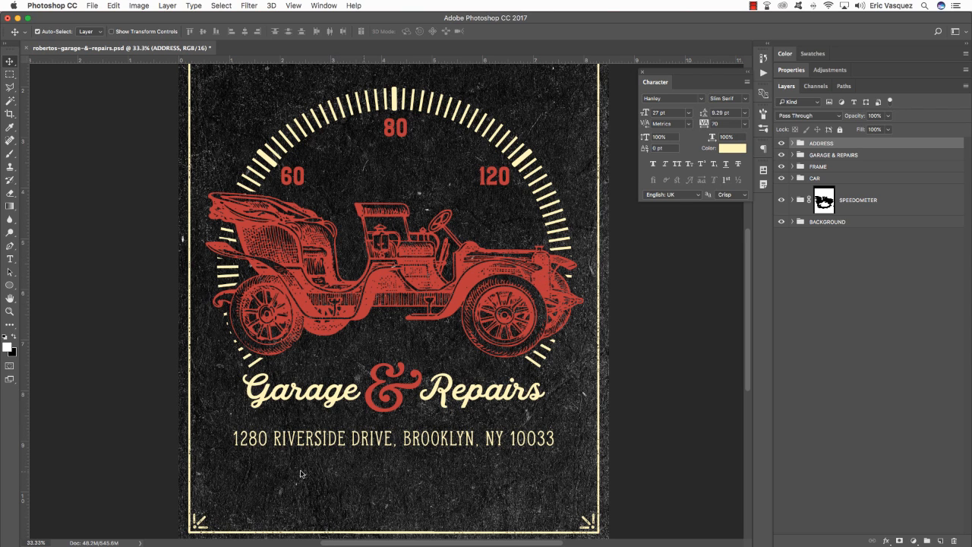
# Step: Switch to Finder and open Extras1.eps from District-62 > Hanley Rough Font Collection > EXTRAS > CC in Illustrator
pyautogui.press('super+Tab')
pyautogui.press('super+Tab')
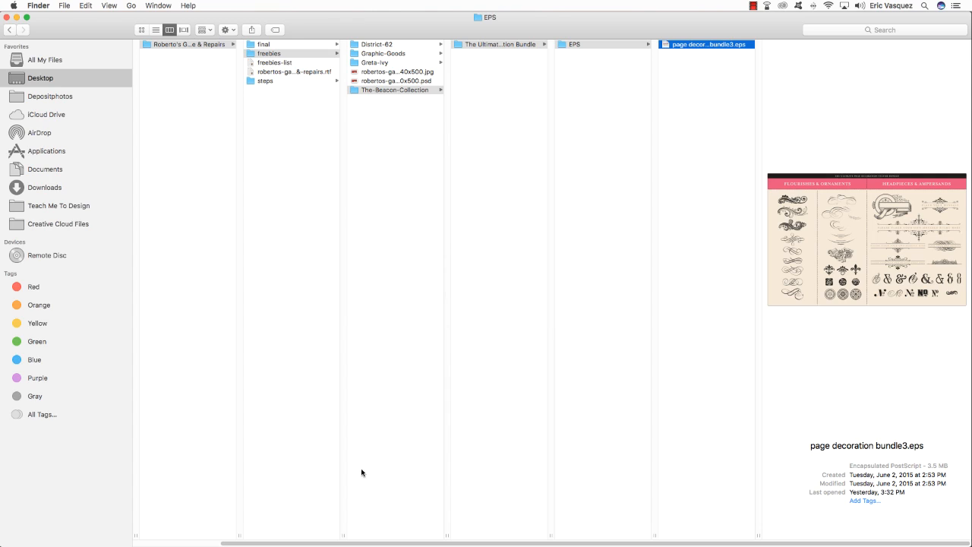
pyautogui.click(398, 64)
pyautogui.click(391, 44)
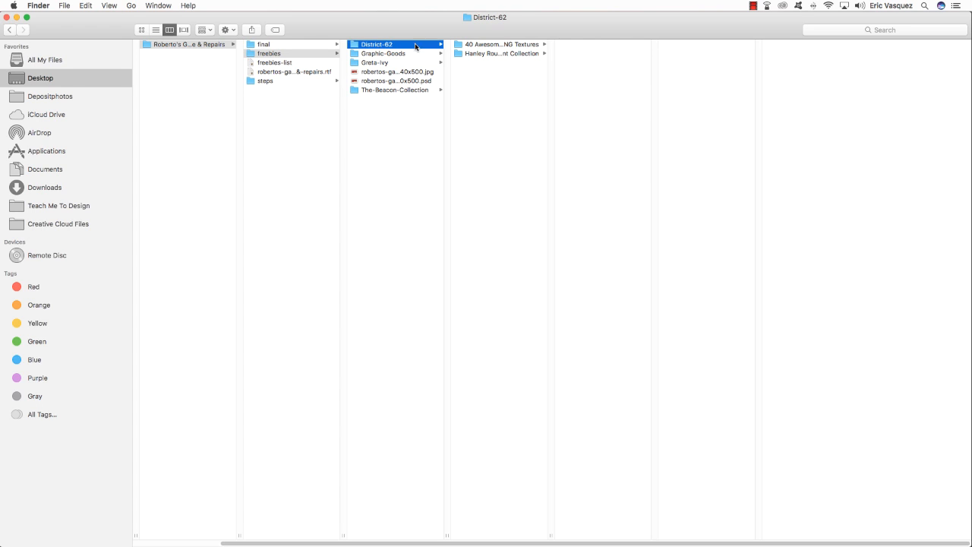
pyautogui.click(485, 55)
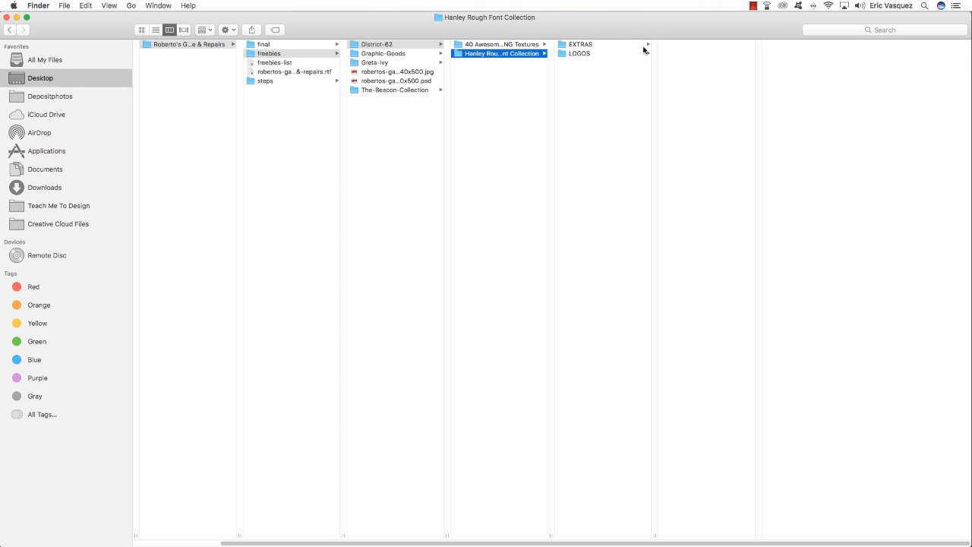
pyautogui.click(602, 45)
pyautogui.click(723, 46)
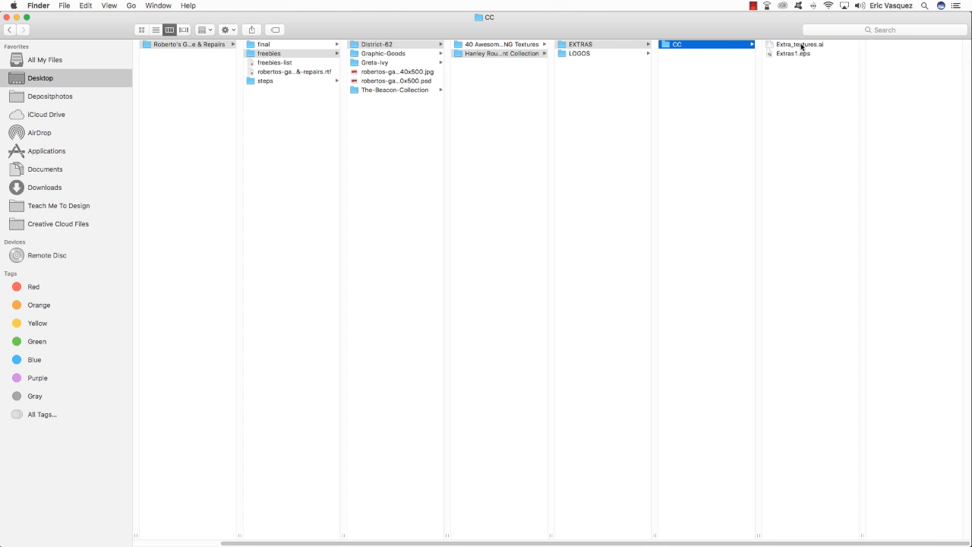
pyautogui.click(779, 55)
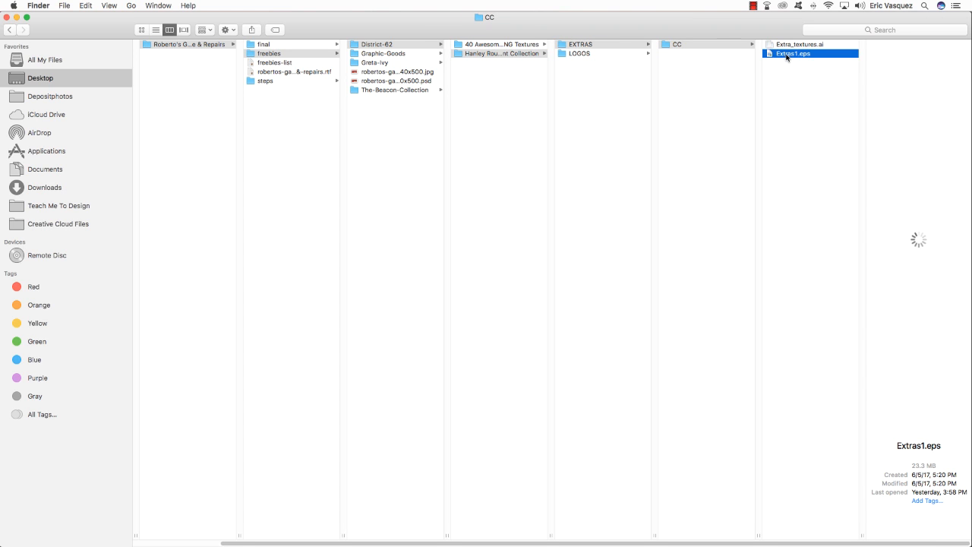
pyautogui.moveTo(787, 57); pyautogui.dragTo(525, 517)
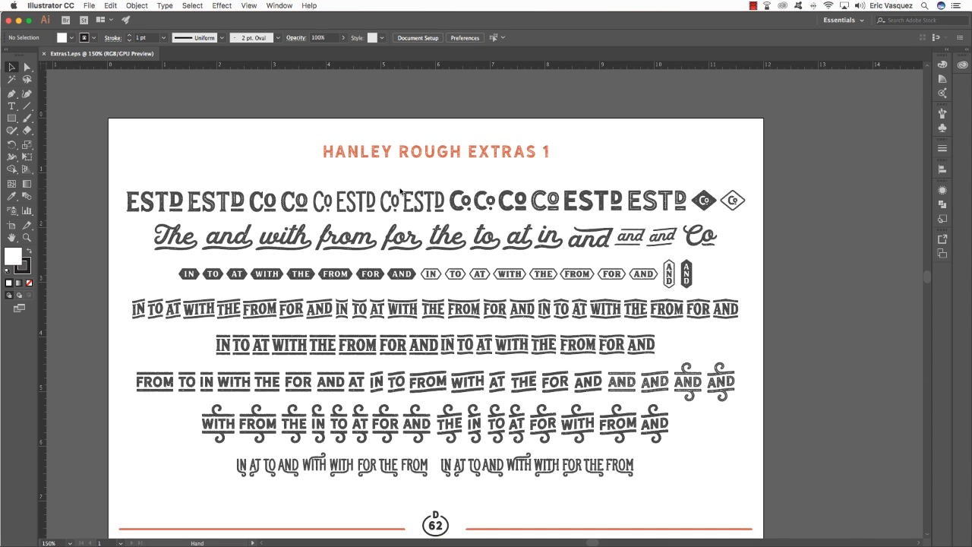
# Step: Cut the second slim ESTD wordmark in the first row of extras and close Extras1.eps without saving
pyautogui.click(445, 217)
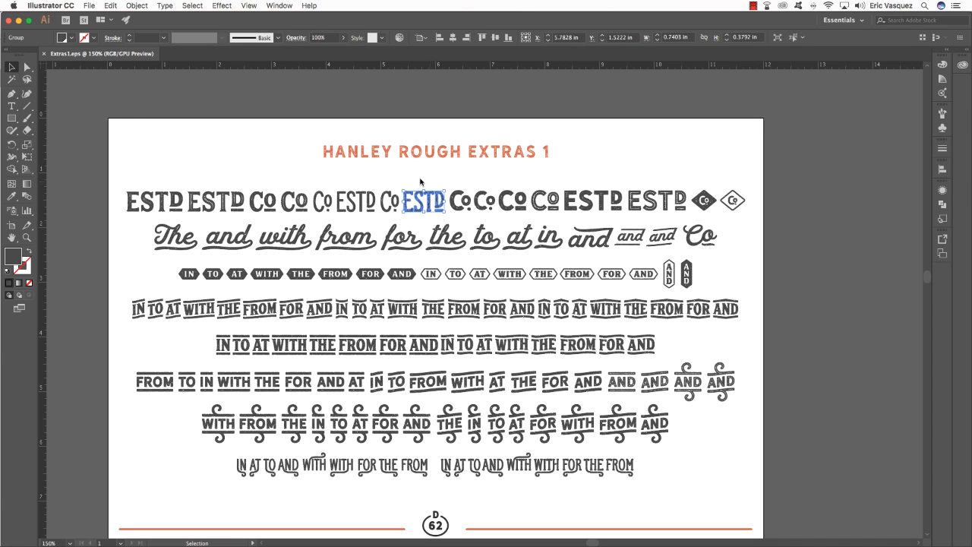
pyautogui.press('a')
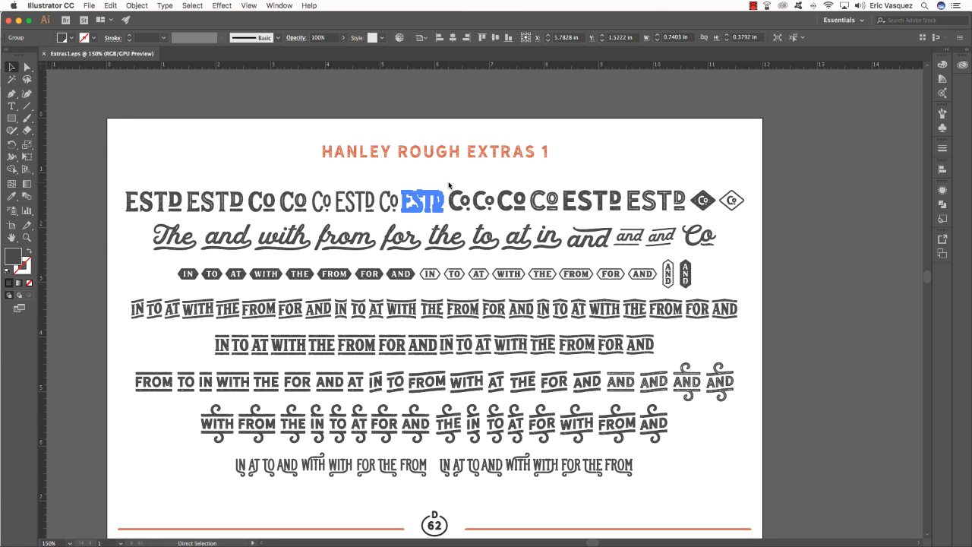
pyautogui.press('super+x')
pyautogui.press('super+w')
pyautogui.press('super+d')
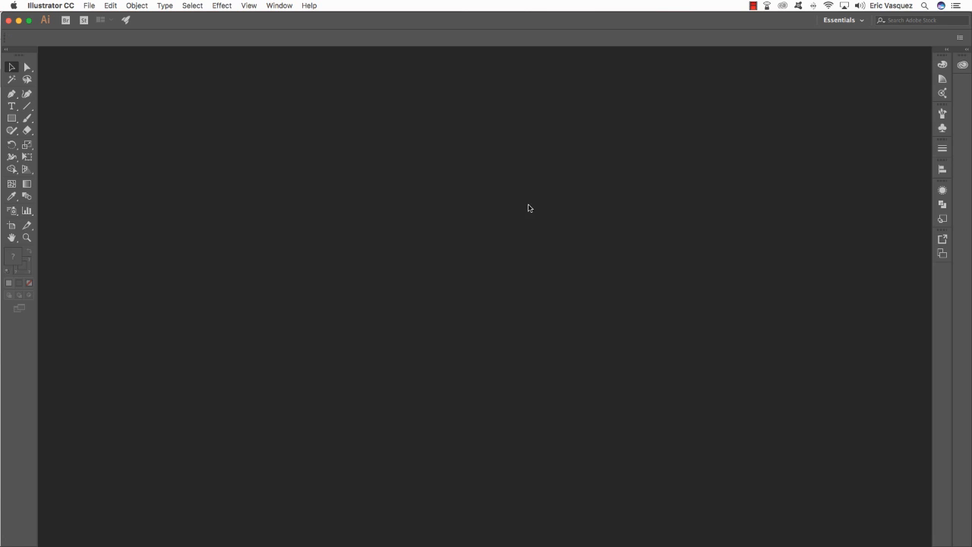
# Step: Switch to Photoshop, paste the ESTD wordmark as a Smart Object and place it centred below the address line
pyautogui.press('super+Tab')
pyautogui.press('super+Tab')
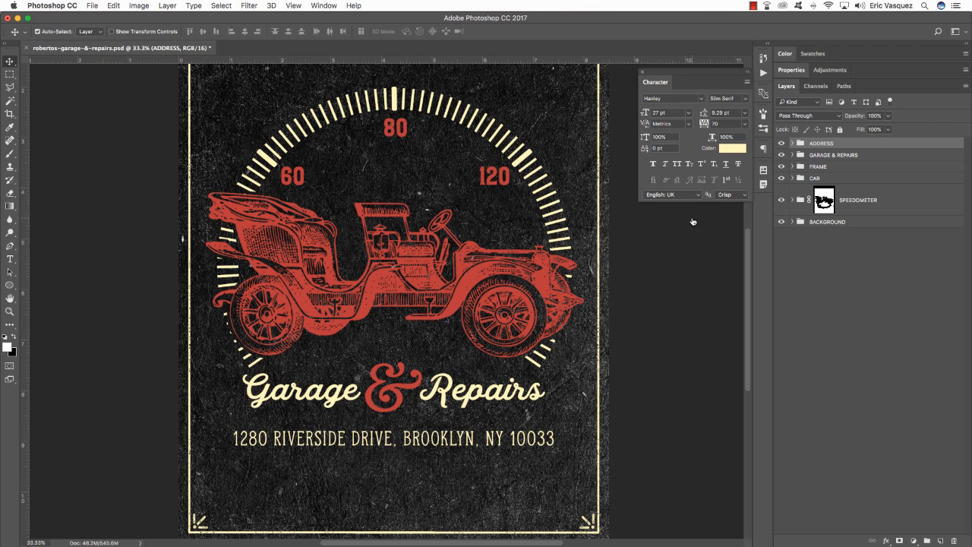
pyautogui.press('super+v')
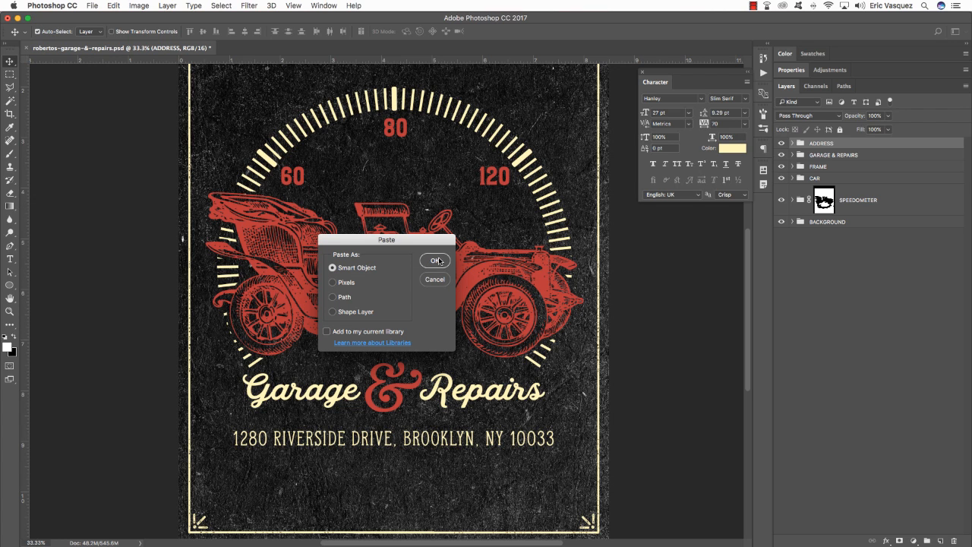
pyautogui.click(436, 260)
pyautogui.scroll(-5, 456, 336)
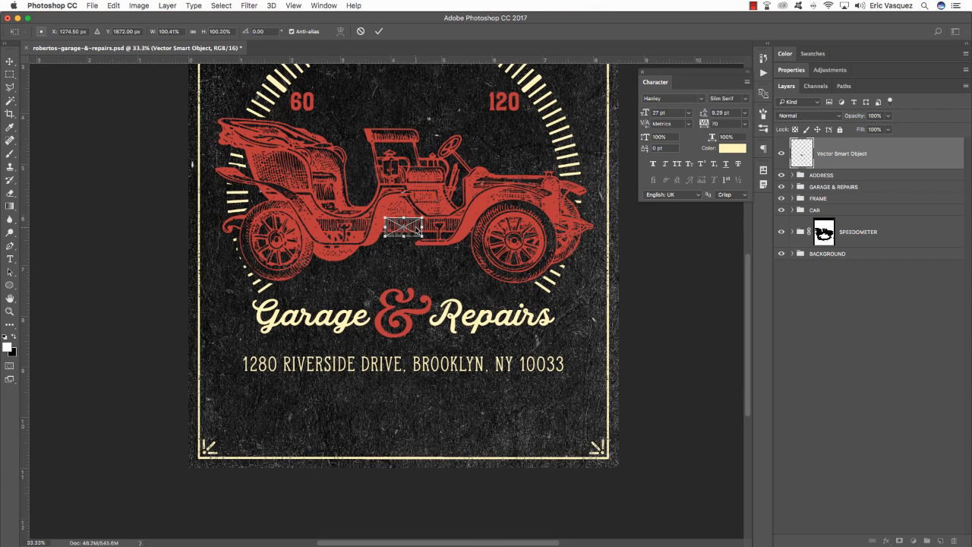
pyautogui.moveTo(415, 229); pyautogui.dragTo(415, 402)
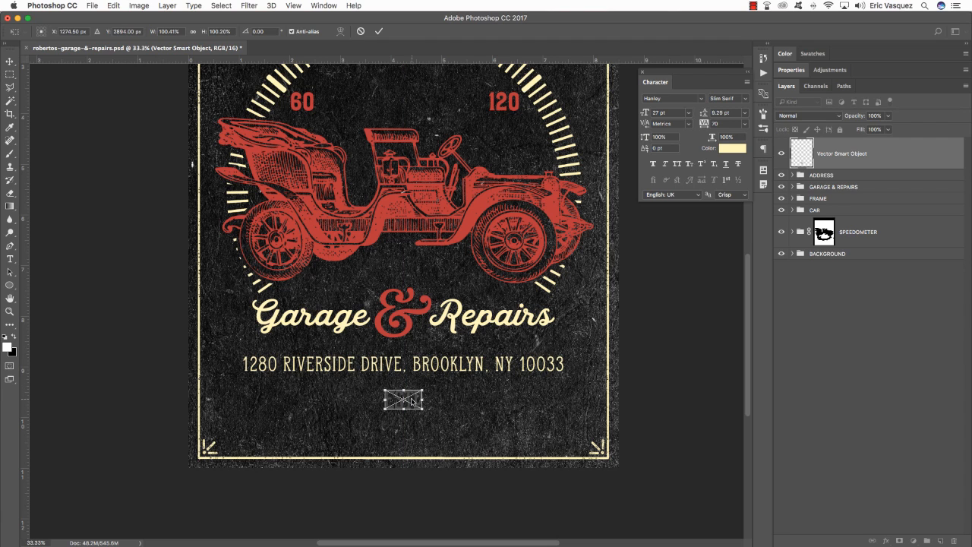
pyautogui.press('Return')
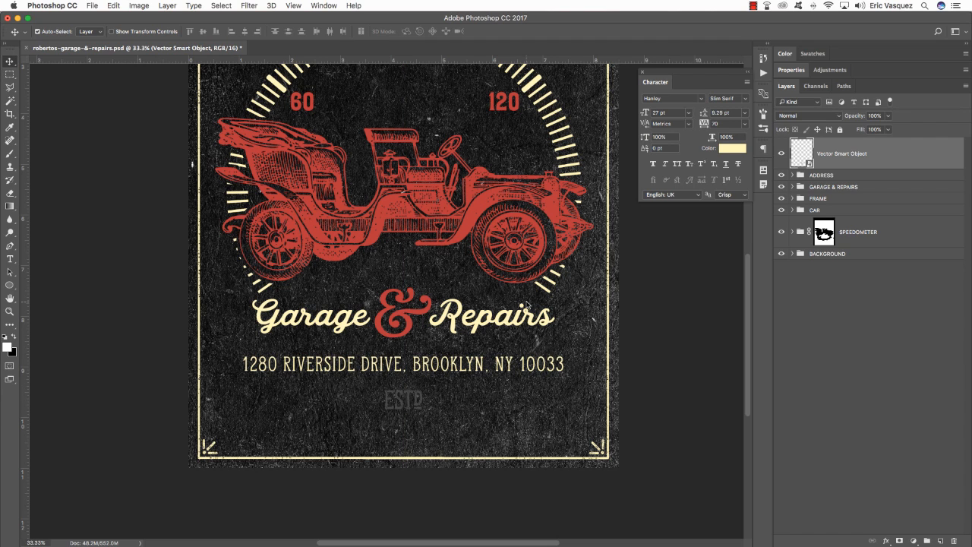
# Step: Rename the pasted Vector Smart Object layer as ESTD
pyautogui.hscroll(-2, 532, 304)
pyautogui.scroll(-1, 532, 303)
pyautogui.doubleClick(860, 154)
pyautogui.write('ESTD')
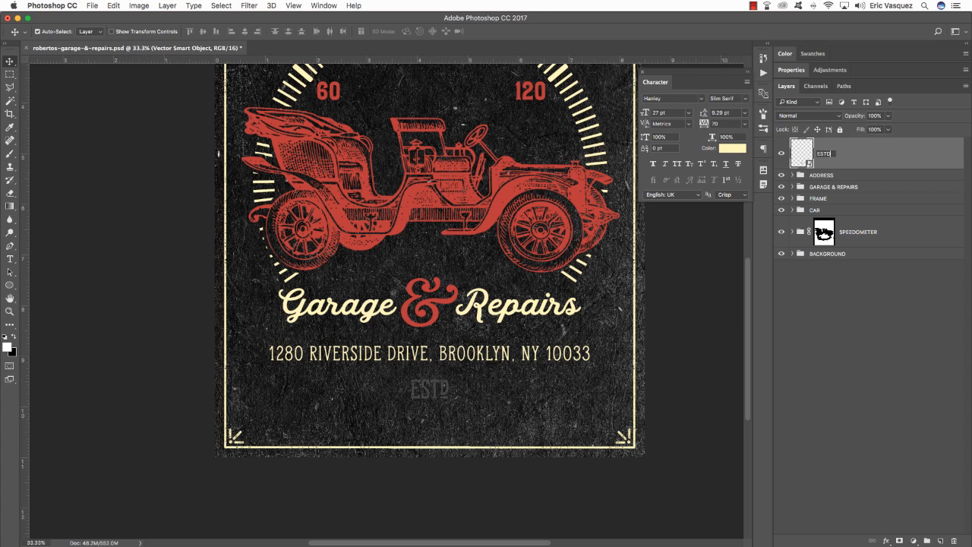
pyautogui.press('Return')
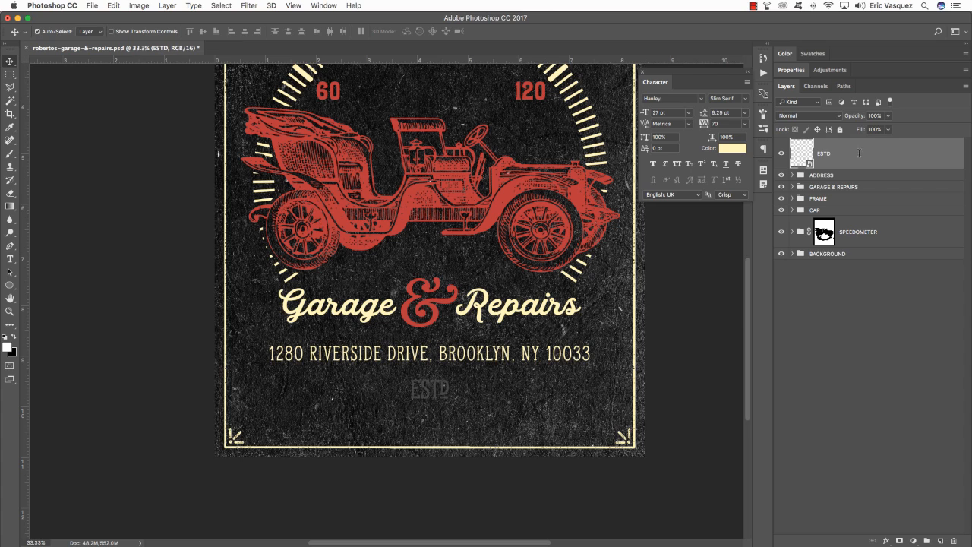
# Step: Apply a Color Overlay to the ESTD layer with the cream colour FFF6b7
pyautogui.doubleClick(956, 157)
pyautogui.click(393, 378)
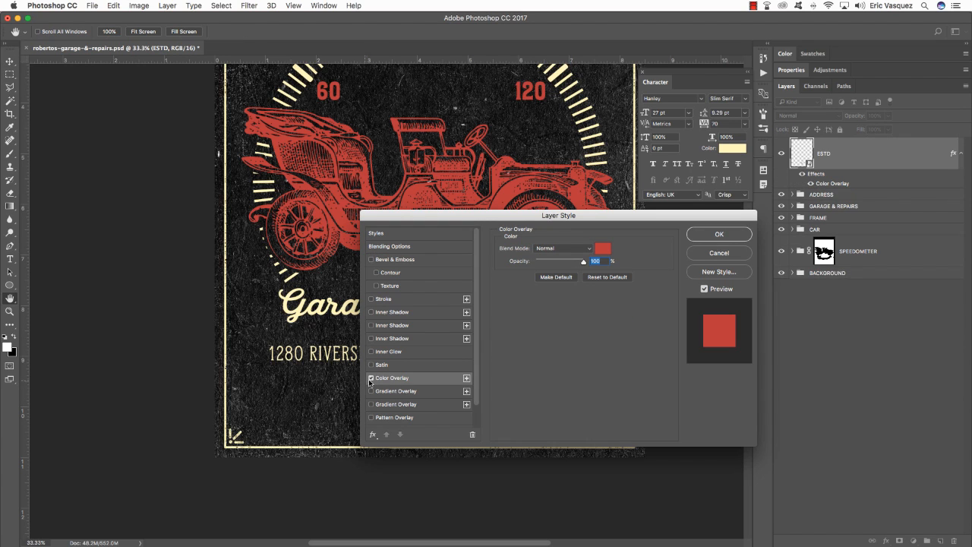
pyautogui.click(602, 247)
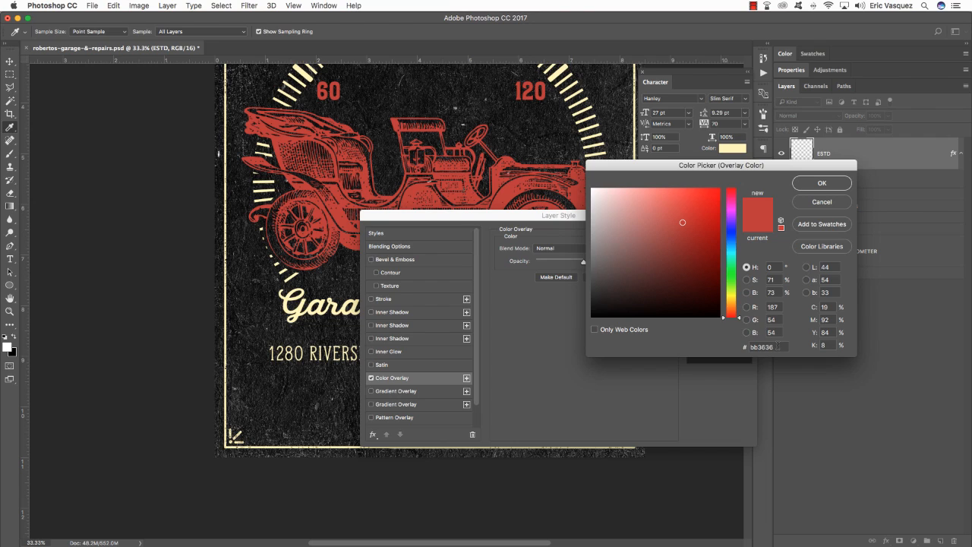
pyautogui.click(777, 346)
pyautogui.write('FFF')
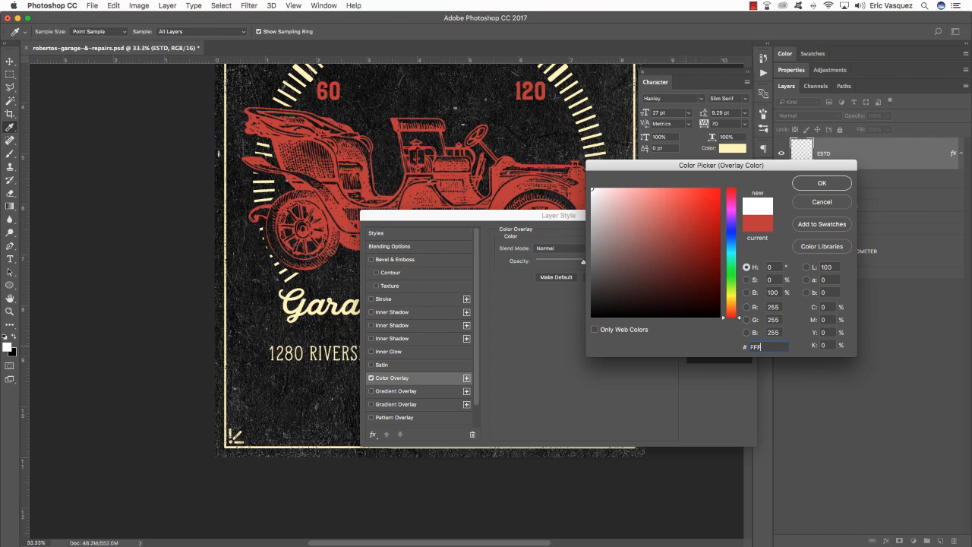
pyautogui.write('6b7')
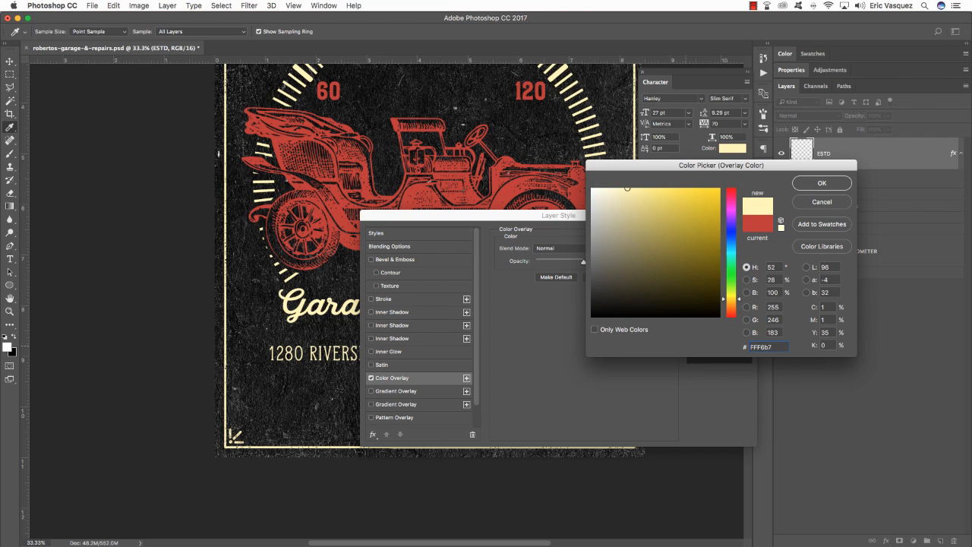
pyautogui.press('Return')
pyautogui.press('Return')
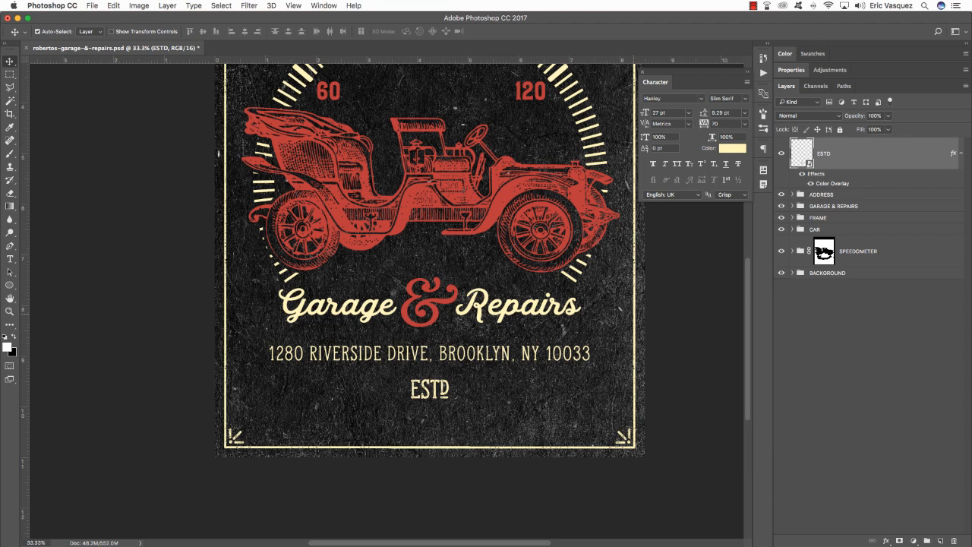
# Step: Shift the ESTD wordmark left of centre and add the text 1967 on a new layer to its lower right
pyautogui.click(961, 153)
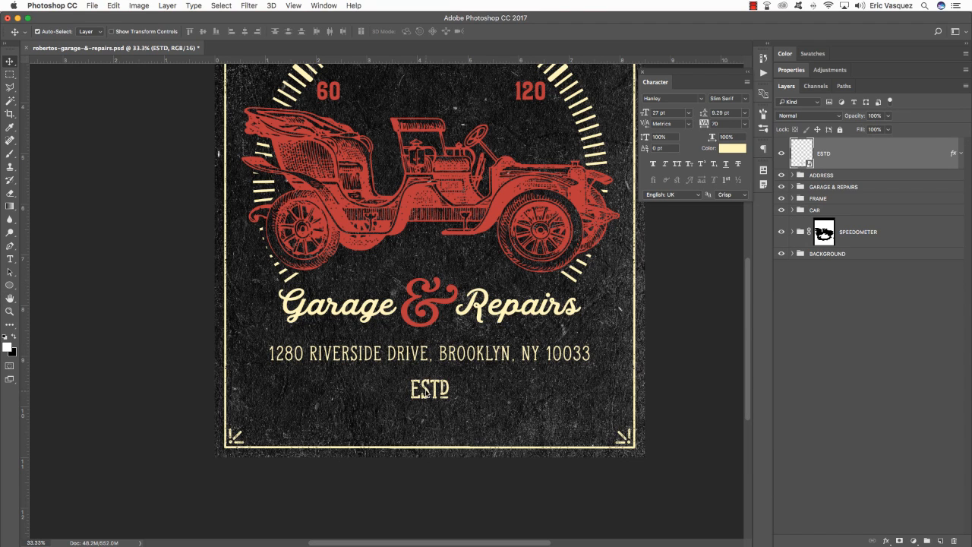
pyautogui.moveTo(439, 394); pyautogui.dragTo(410, 394)
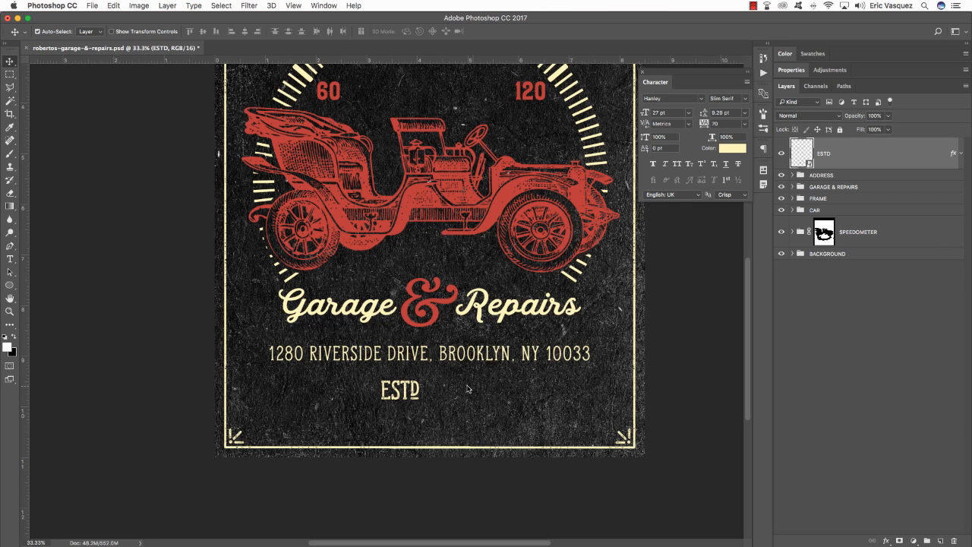
pyautogui.press('super+shift+alt+n')
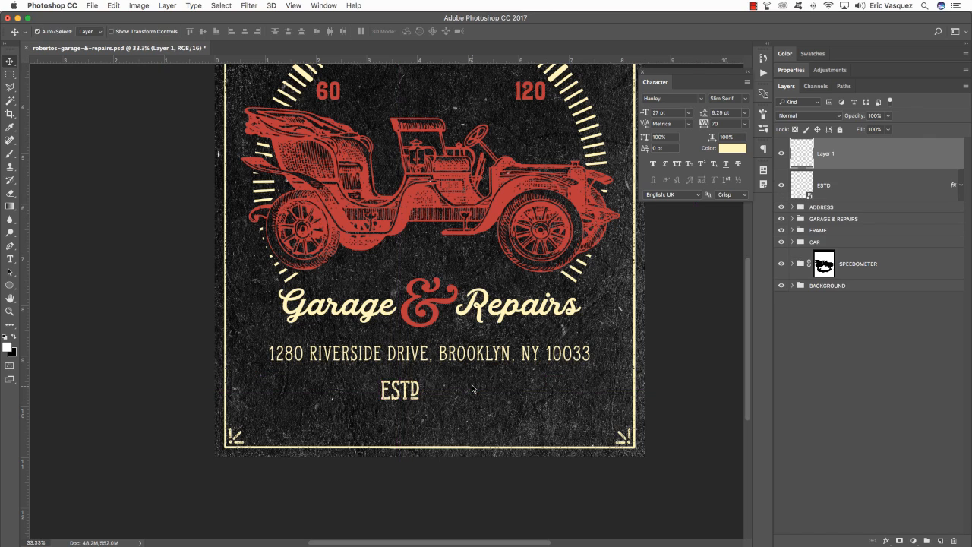
pyautogui.press('t')
pyautogui.scroll(1, 472, 388)
pyautogui.click(480, 442)
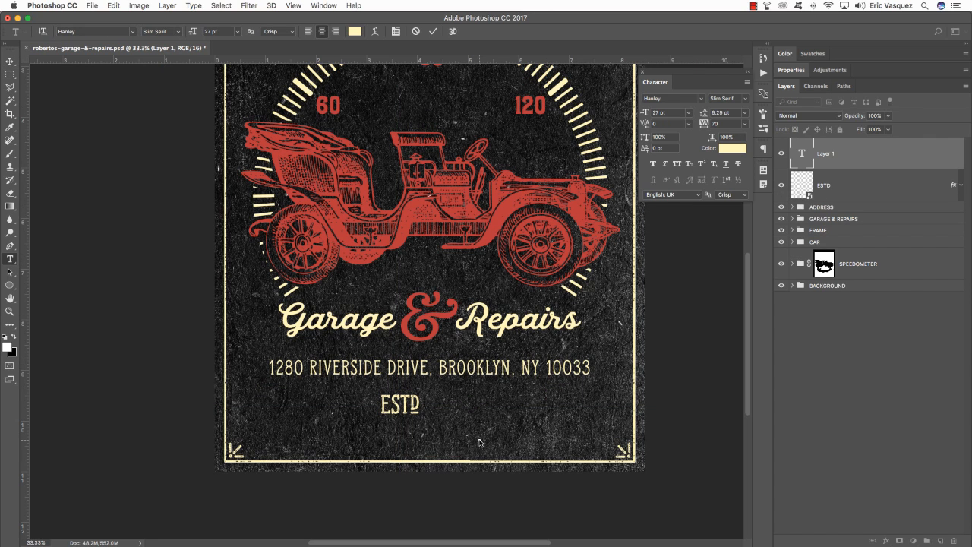
pyautogui.write('1967')
# Step: Change the font of the 1967 text to Hanley Rough Slim Serif
pyautogui.press('super+a')
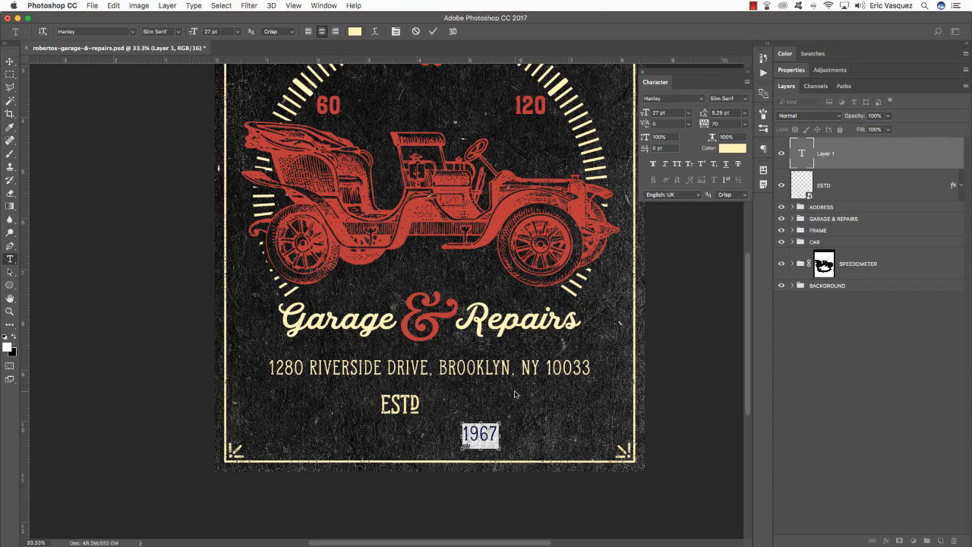
pyautogui.moveTo(670, 99); pyautogui.dragTo(605, 94)
pyautogui.write('hanley')
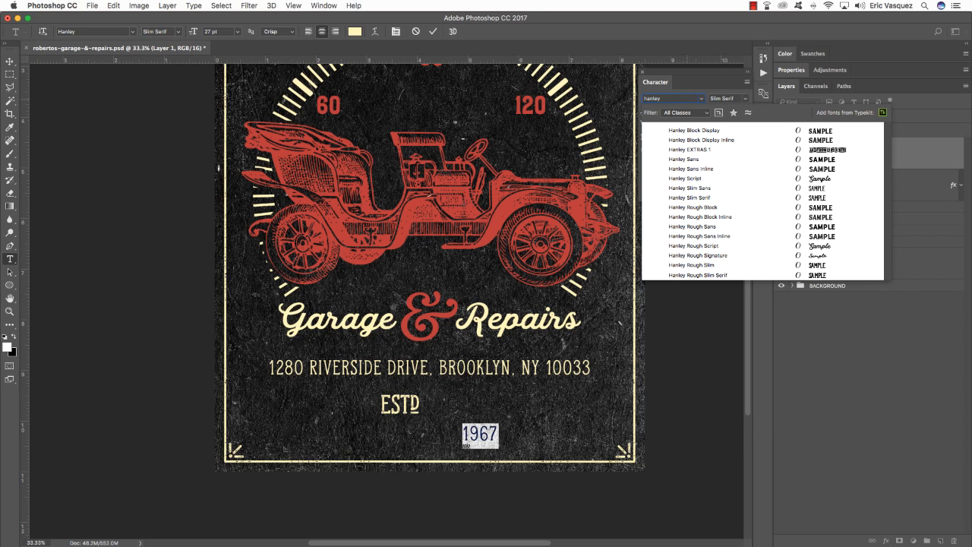
pyautogui.write(' rough')
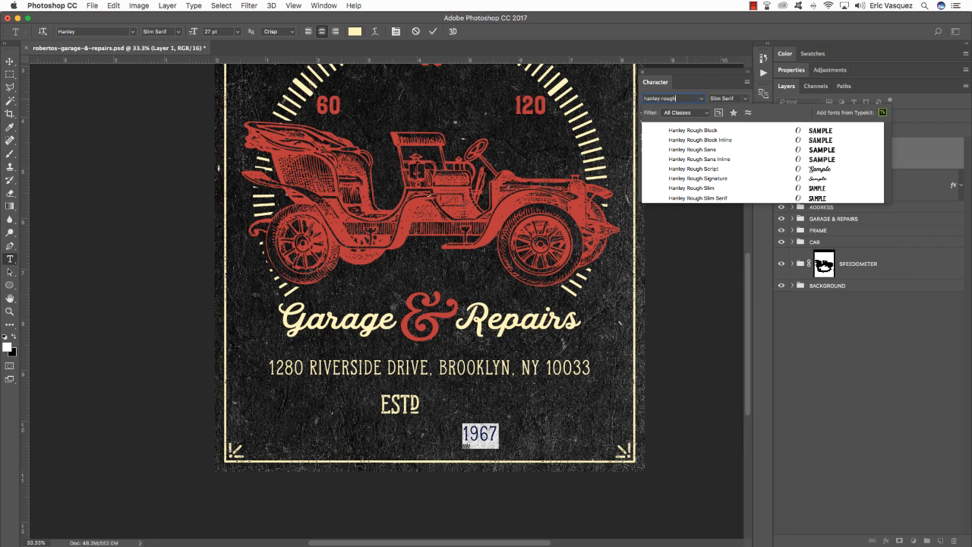
pyautogui.click(702, 198)
pyautogui.click(9, 62)
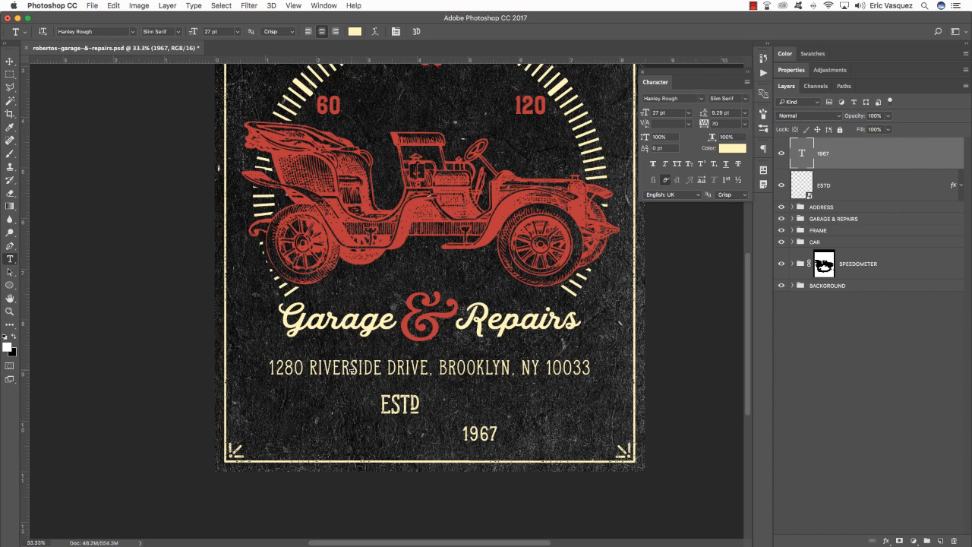
# Step: Change the font of the address line to Hanley Rough Slim Serif
pyautogui.tripleClick(313, 370)
pyautogui.click(681, 98)
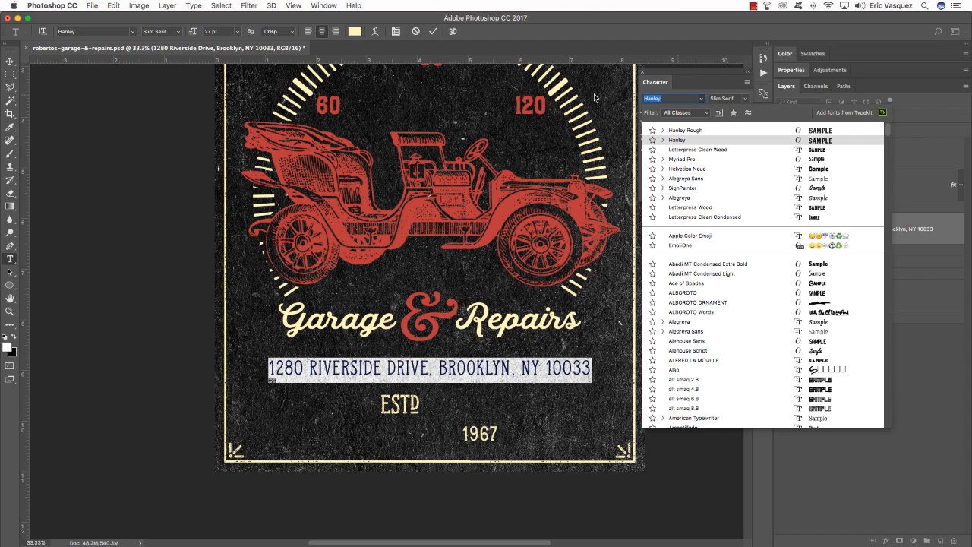
pyautogui.write('hanley rough')
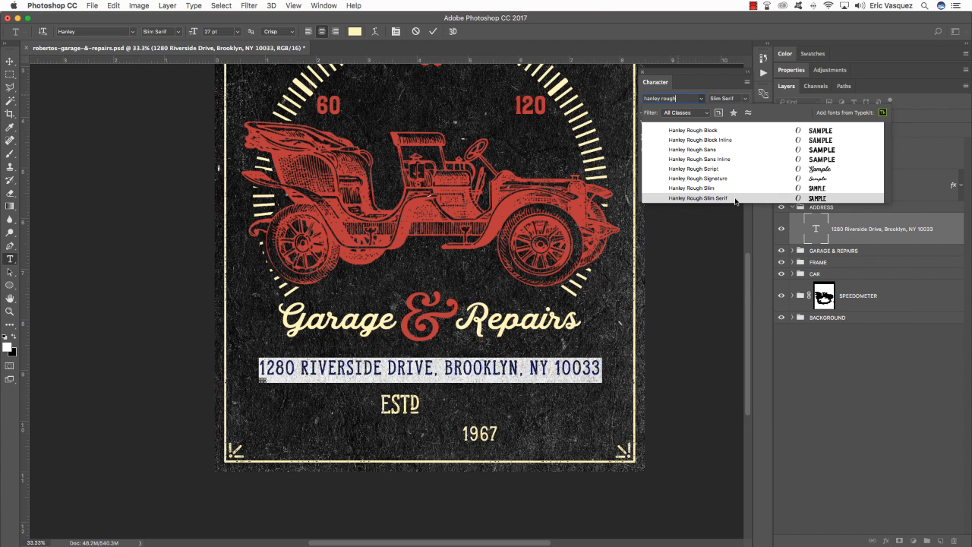
pyautogui.click(735, 199)
pyautogui.click(9, 60)
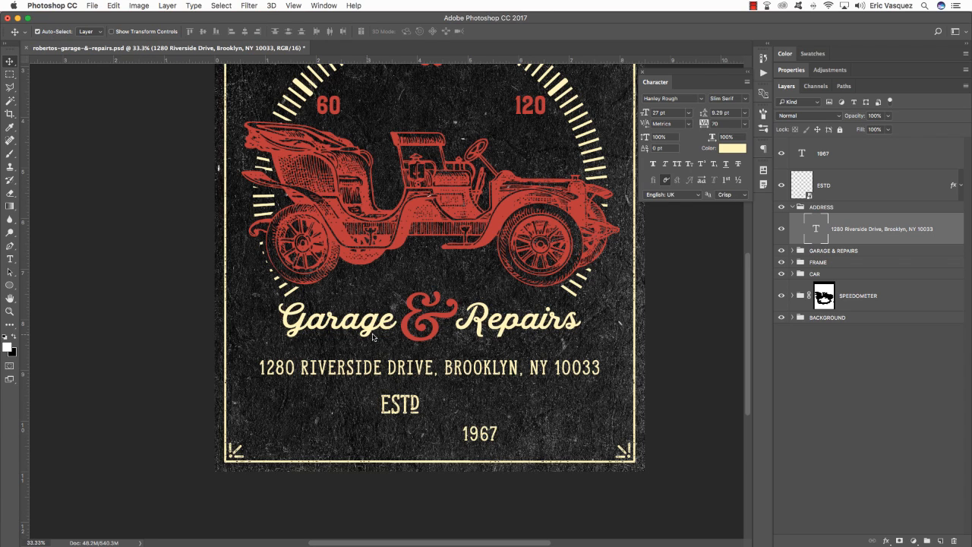
# Step: Move the 1967 text directly beside ESTD and place horizontal guides along the wordmark's top and bottom edges
pyautogui.click(501, 440)
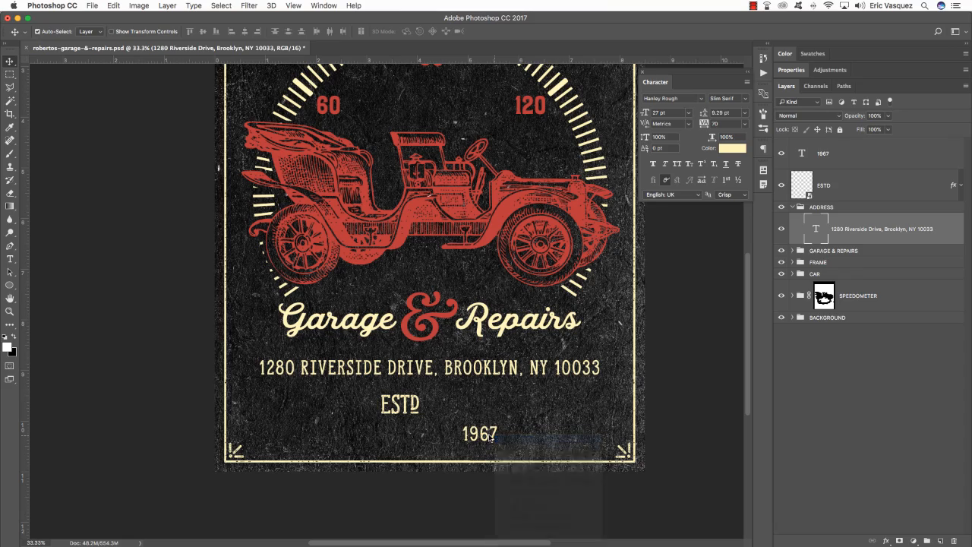
pyautogui.moveTo(489, 436); pyautogui.dragTo(448, 409)
pyautogui.scroll(4, 447, 409)
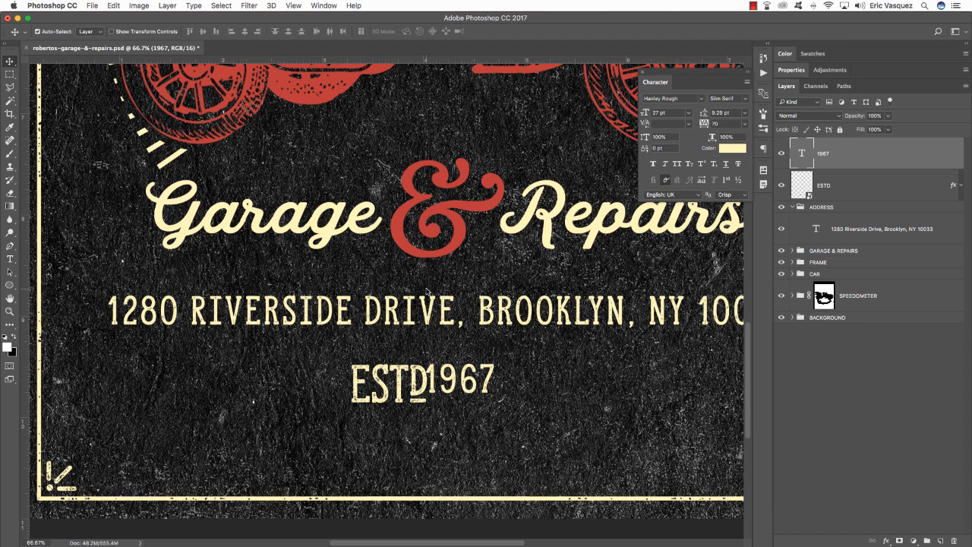
pyautogui.moveTo(439, 62); pyautogui.dragTo(454, 367)
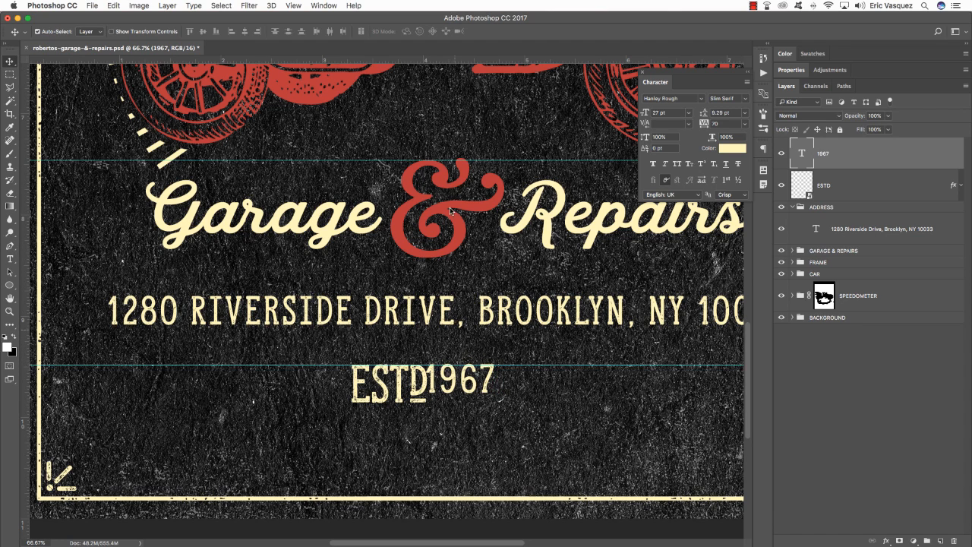
pyautogui.hscroll(-1, 454, 350)
pyautogui.moveTo(454, 61); pyautogui.dragTo(523, 404)
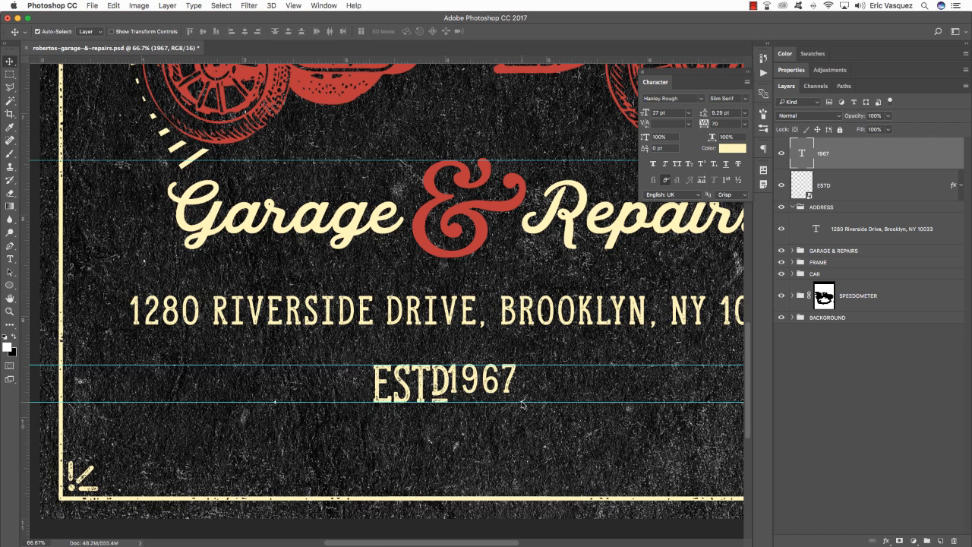
# Step: Scale the 1967 text up to about 34.85 pt so its height fills the space between the two ESTD guides
pyautogui.press('Right')
pyautogui.press('Right')
pyautogui.press('Right')
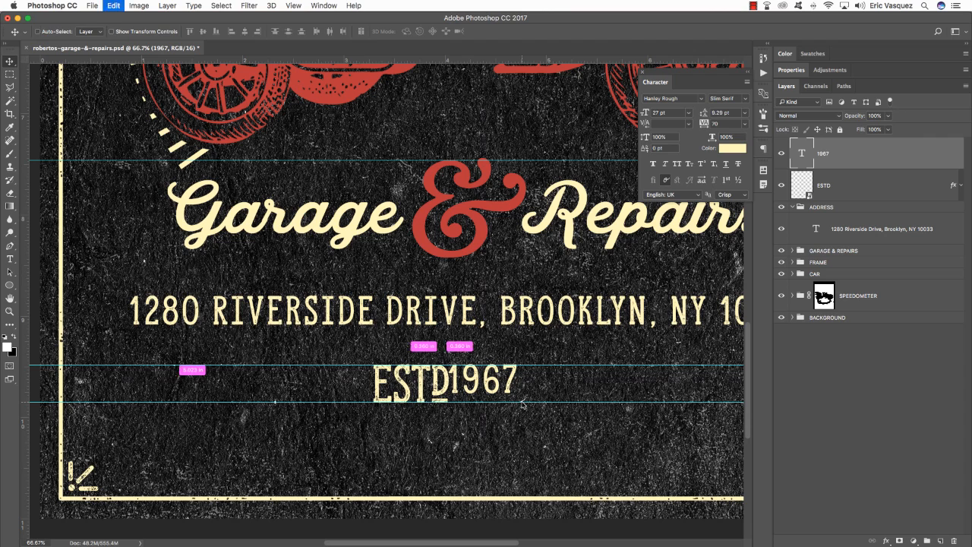
pyautogui.press('super+t')
pyautogui.moveTo(523, 409); pyautogui.dragTo(537, 424)
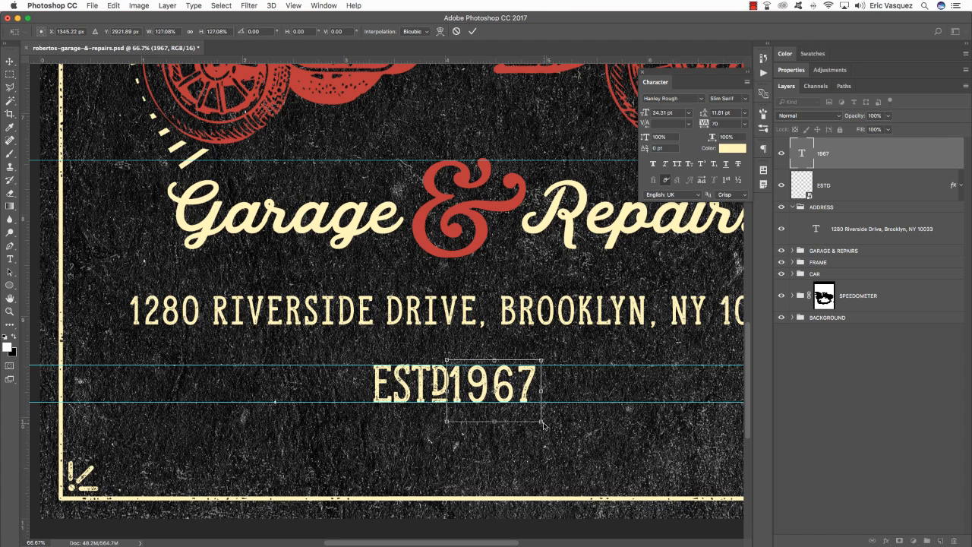
pyautogui.press('Return')
pyautogui.press('super+t')
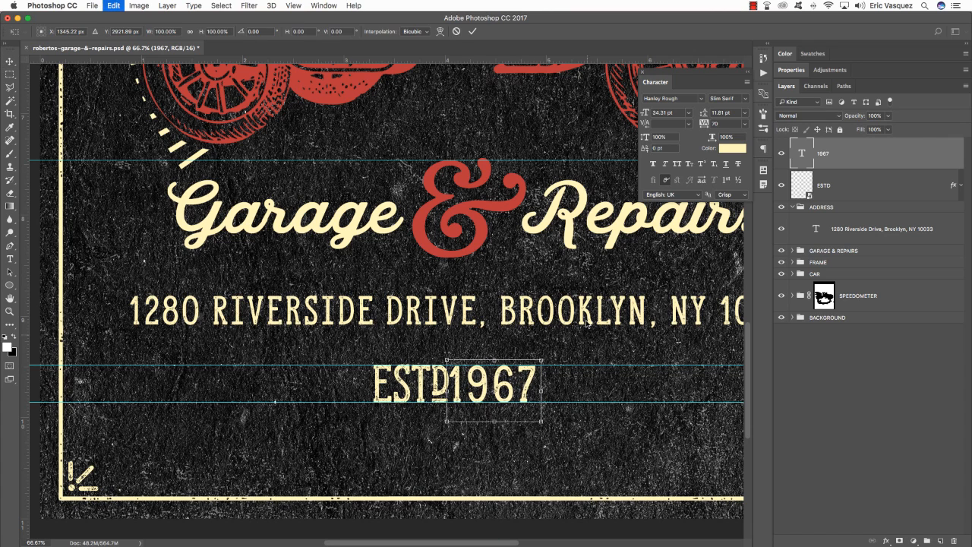
pyautogui.moveTo(545, 358); pyautogui.dragTo(547, 360)
pyautogui.press('Return')
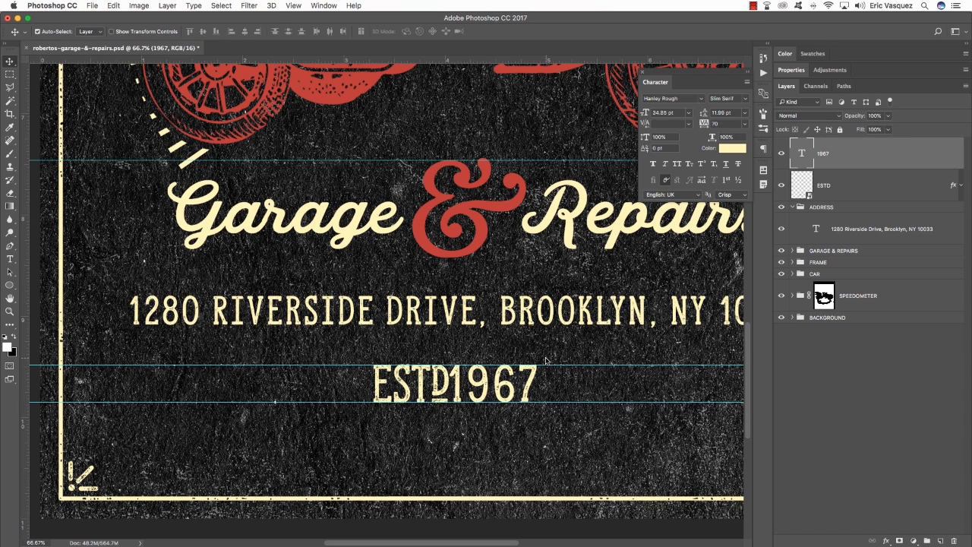
# Step: Nudge the 1967 text to the right to leave a word space after ESTD
pyautogui.press('Right')
pyautogui.press('Right')
pyautogui.press('Right')
pyautogui.press('Right')
pyautogui.press('Right')
pyautogui.press('Right')
pyautogui.press('Right')
pyautogui.press('Right')
pyautogui.press('Right')
pyautogui.press('Right')
pyautogui.press('Right')
pyautogui.press('Right')
pyautogui.press('Right')
pyautogui.press('Right')
pyautogui.press('Right')
pyautogui.press('Right')
pyautogui.press('Right')
pyautogui.press('Right')
pyautogui.press('Right')
pyautogui.press('Right')
# Step: Tighten the kerning inside 1967 to -130 between 1 and 9, -100 between 9 and 6, and -110 between 6 and 7
pyautogui.press('t')
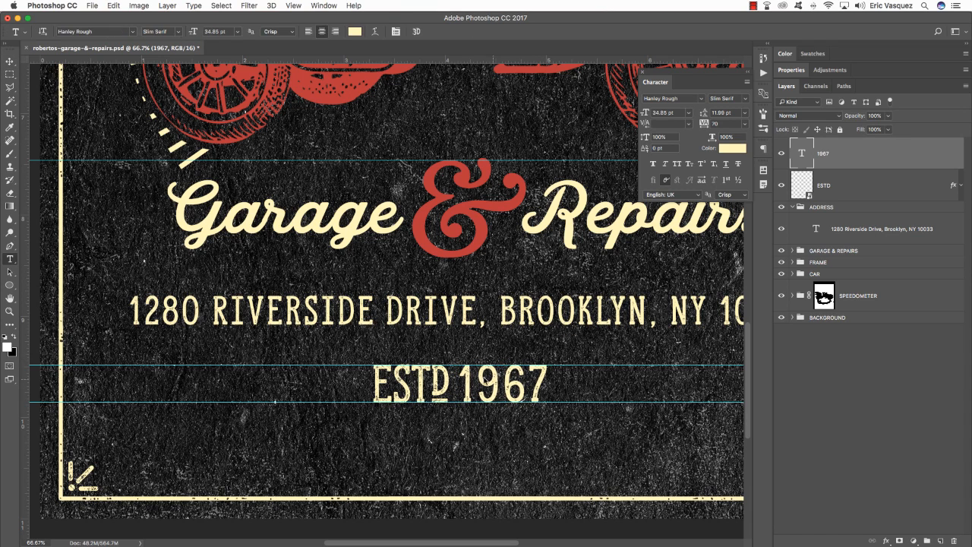
pyautogui.click(482, 384)
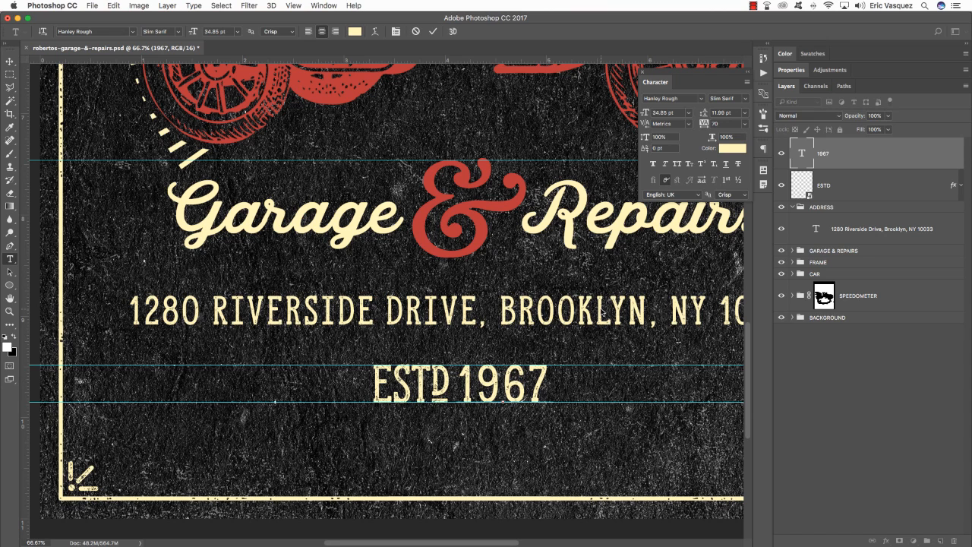
pyautogui.hotkey('alt', 'Left')
pyautogui.hotkey('alt', 'Left')
pyautogui.hotkey('alt', 'Left')
pyautogui.hotkey('alt', 'Left')
pyautogui.hotkey('alt', 'Left')
pyautogui.hotkey('alt', 'Left')
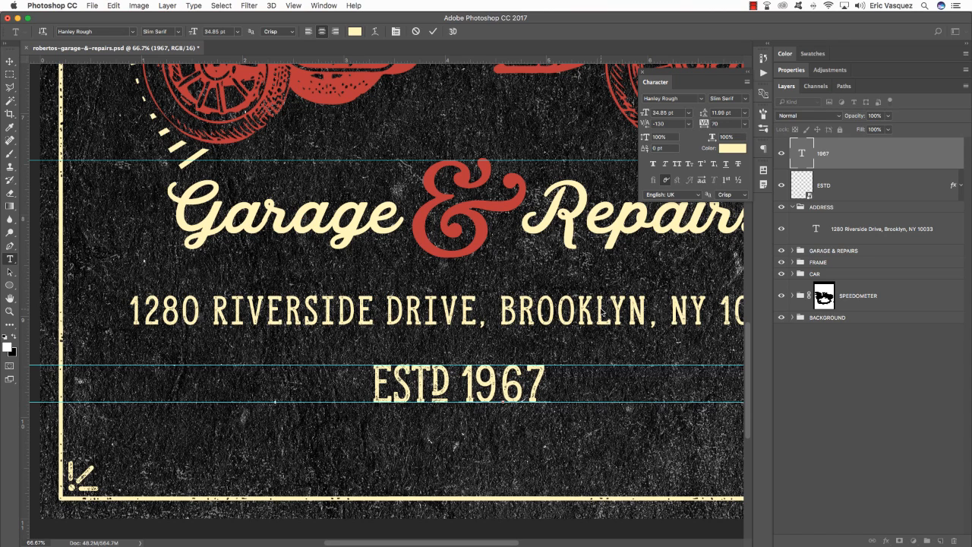
pyautogui.press('Right')
pyautogui.hotkey('alt', 'Left')
pyautogui.hotkey('alt', 'Left')
pyautogui.hotkey('alt', 'Left')
pyautogui.hotkey('alt', 'Left')
pyautogui.hotkey('alt', 'Left')
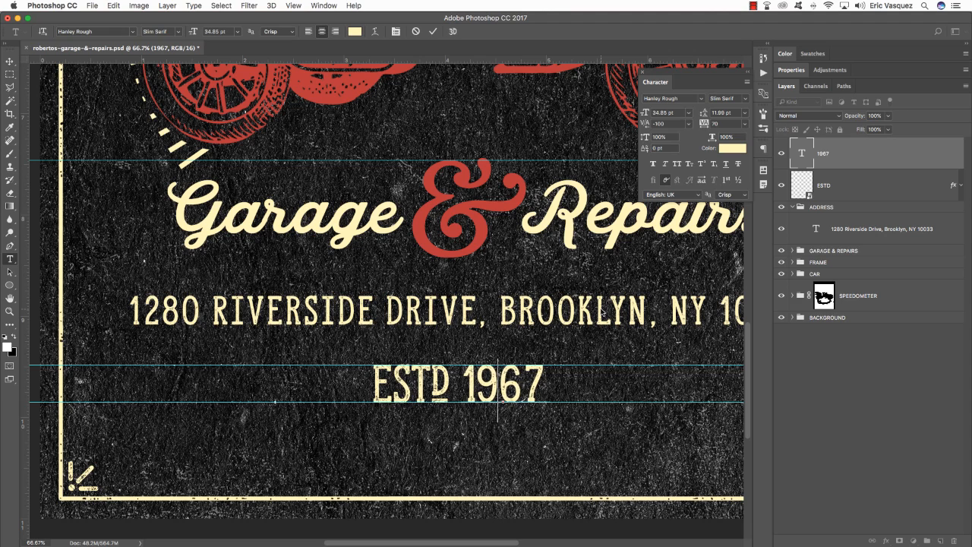
pyautogui.press('Right')
pyautogui.hotkey('alt', 'Left')
pyautogui.hotkey('alt', 'Left')
pyautogui.hotkey('alt', 'Left')
pyautogui.hotkey('alt', 'Left')
pyautogui.hotkey('alt', 'Left')
pyautogui.hotkey('alt', 'Left')
pyautogui.hotkey('alt', 'Left')
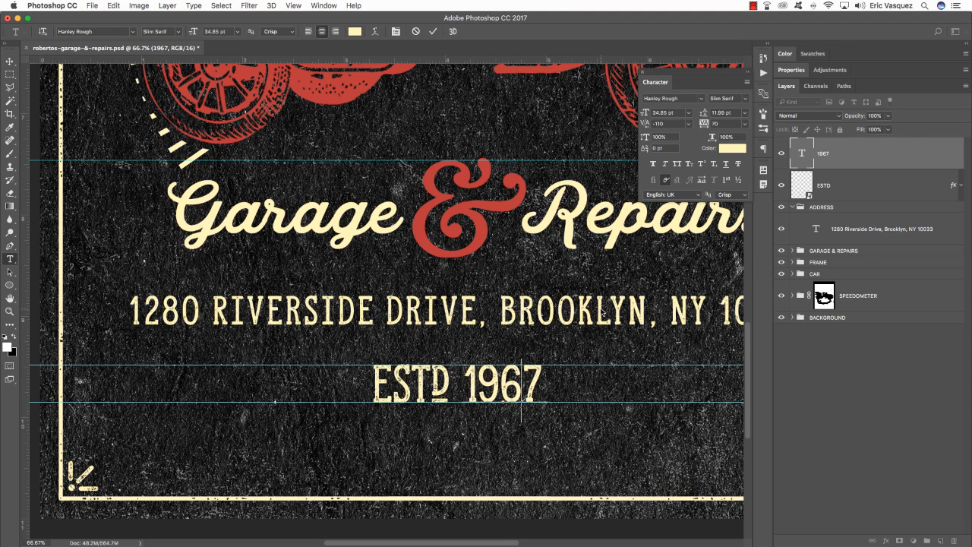
pyautogui.press('Left')
pyautogui.press('Left')
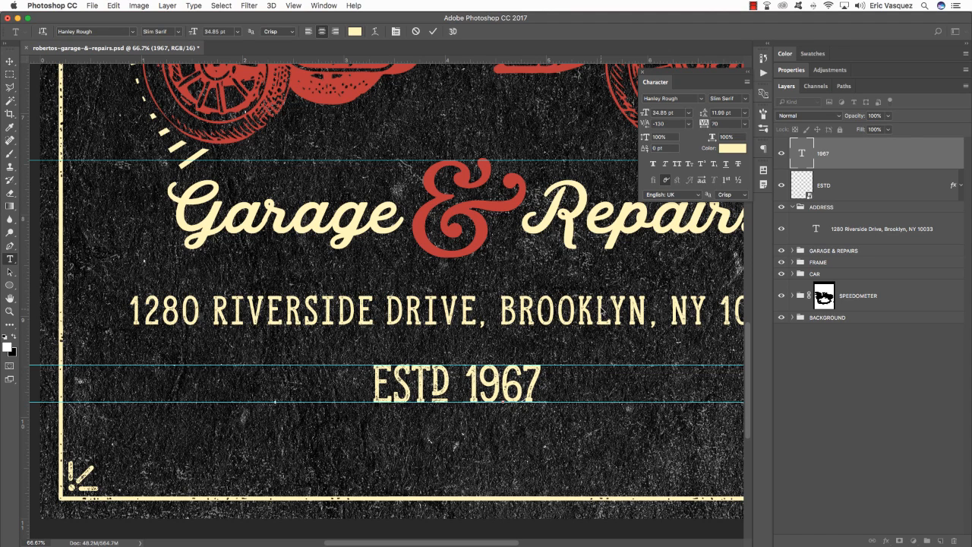
pyautogui.click(9, 61)
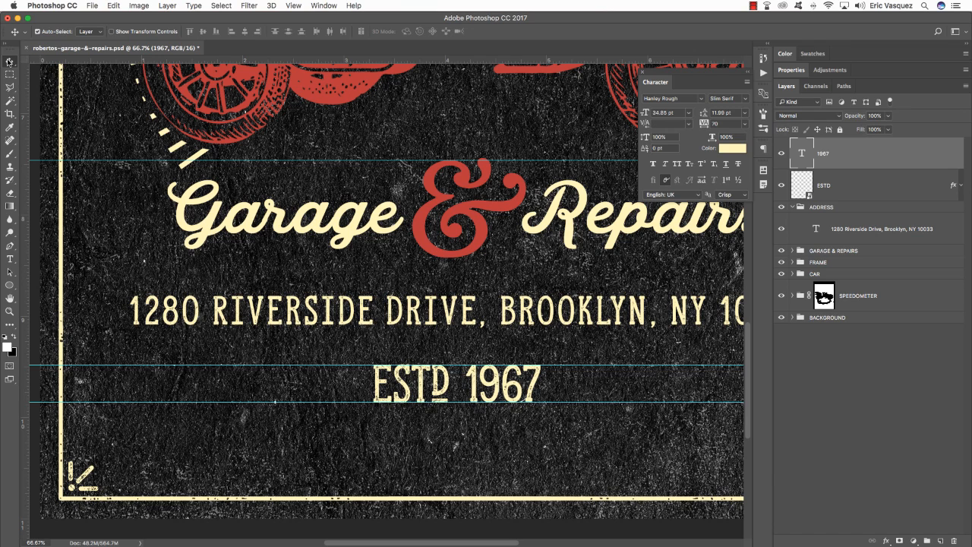
# Step: Hide the guides and nudge the 1967 text slightly left, closer to ESTD
pyautogui.press('super+semicolon')
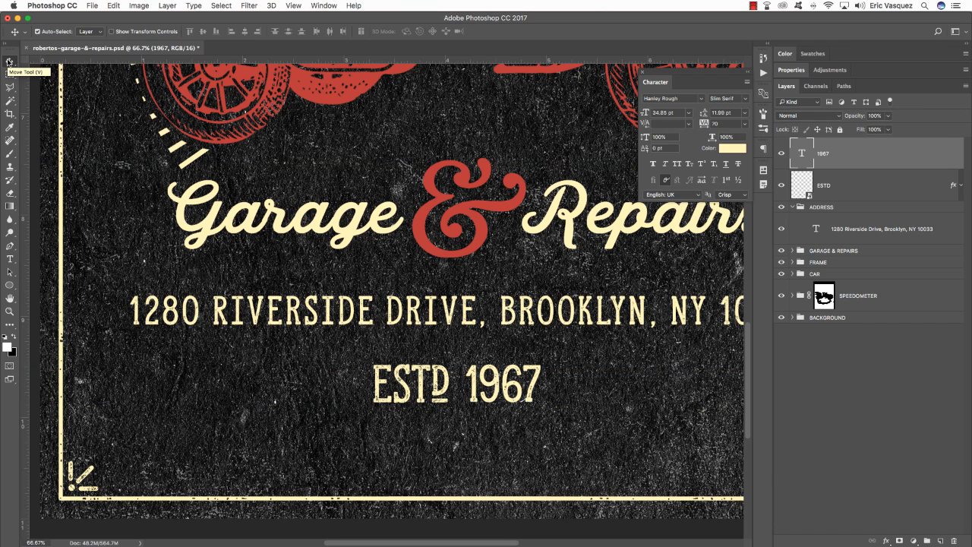
pyautogui.press('Left')
pyautogui.press('Left')
pyautogui.press('Left')
pyautogui.press('Left')
pyautogui.press('Left')
pyautogui.press('Left')
pyautogui.press('Left')
pyautogui.press('Left')
pyautogui.press('Left')
pyautogui.press('Left')
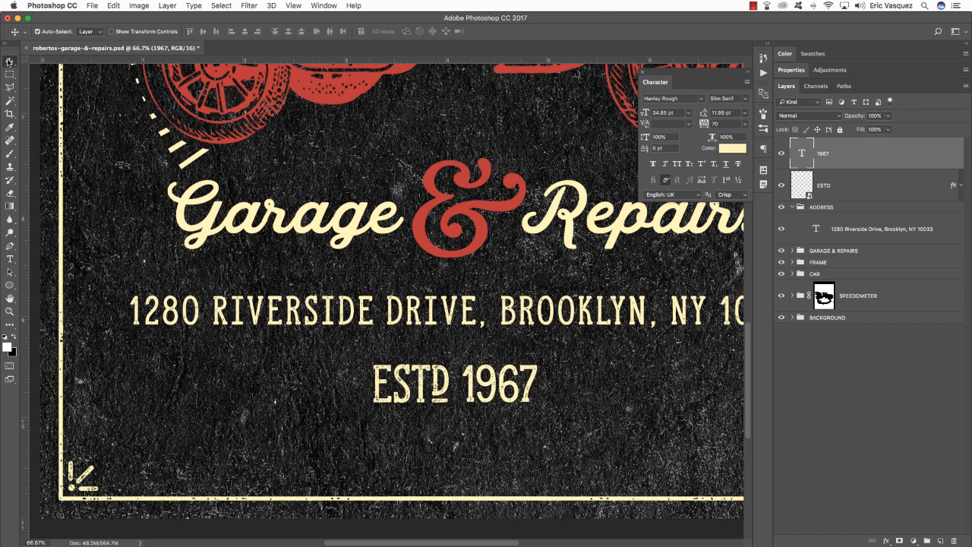
# Step: Collapse the ADDRESS layer group and bring the lower half of the poster into view
pyautogui.press('super+minus')
pyautogui.press('super+minus')
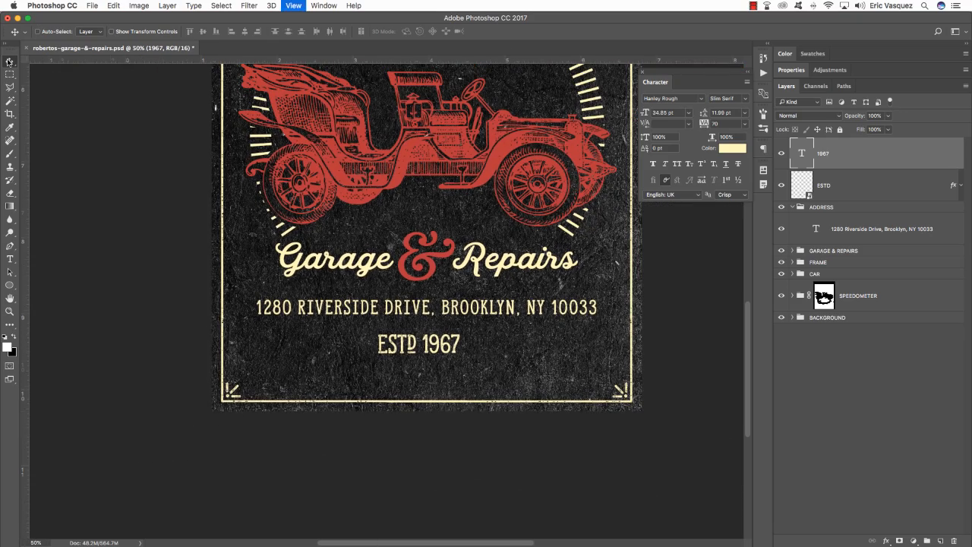
pyautogui.click(792, 207)
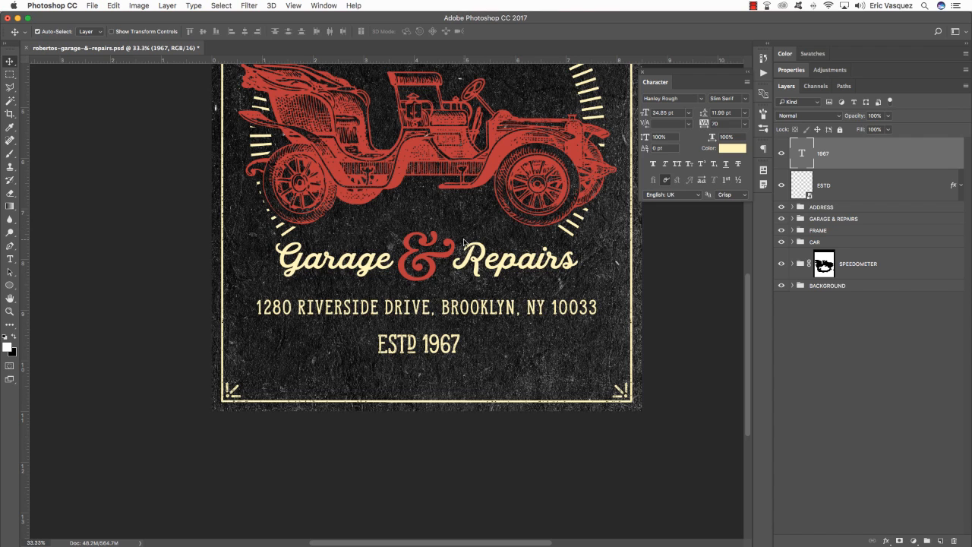
pyautogui.moveTo(484, 221); pyautogui.dragTo(478, 257)
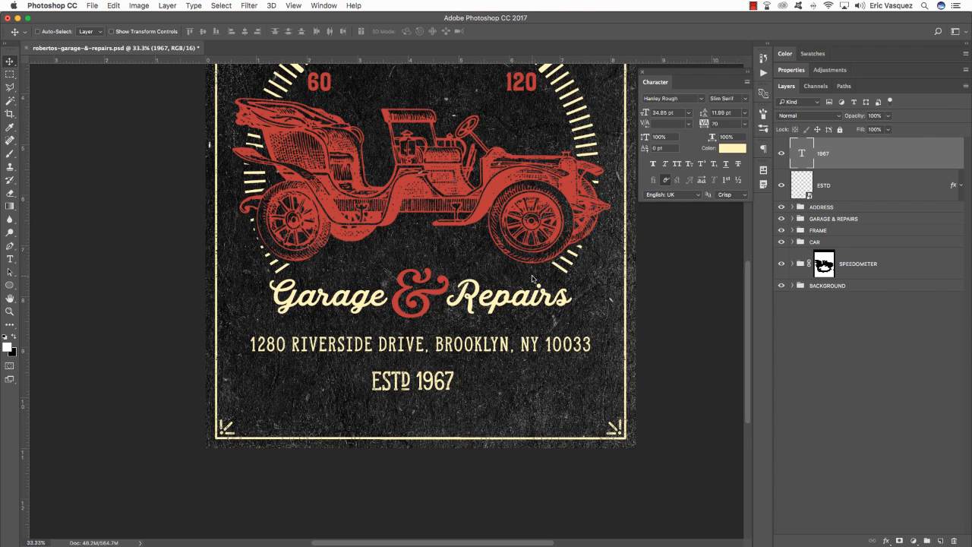
# Step: Switch to Finder and open Extra_textures.ai from the EXTRAS CC folder in Illustrator
pyautogui.press('super+Tab')
pyautogui.press('Tab')
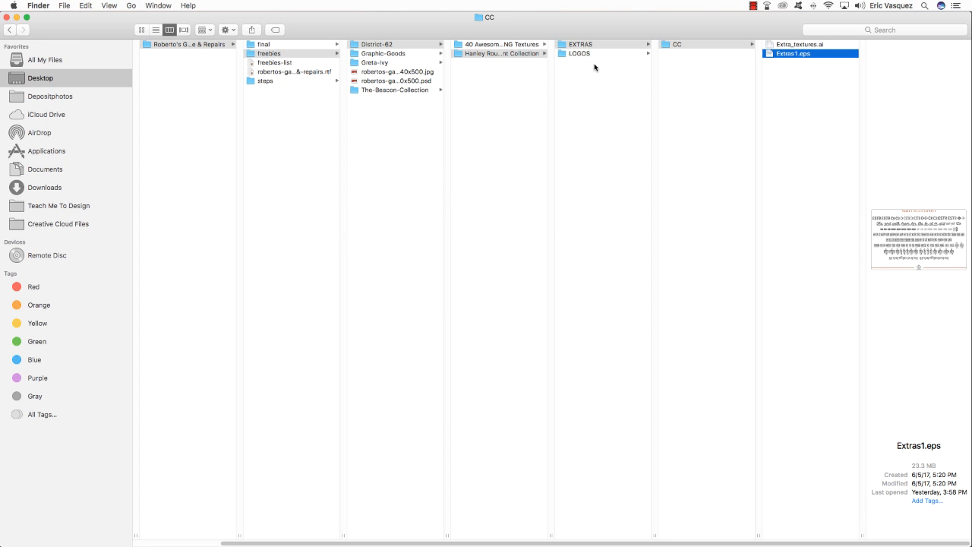
pyautogui.click(816, 45)
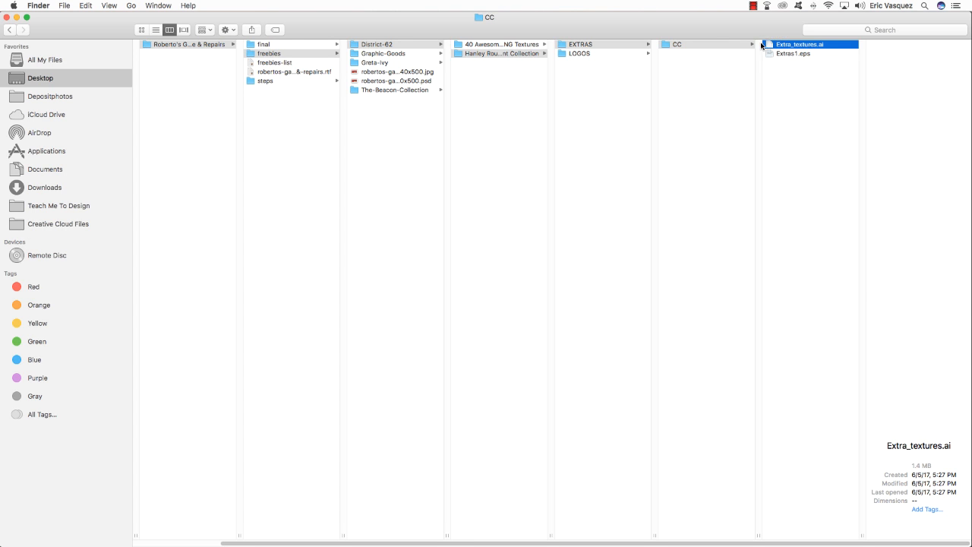
pyautogui.moveTo(810, 44); pyautogui.dragTo(521, 536)
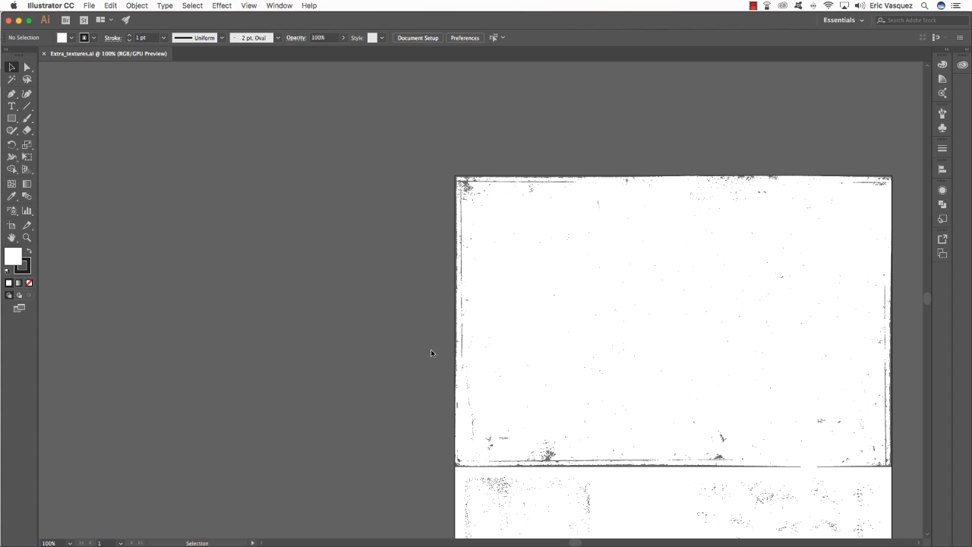
# Step: Copy the row of rough stars at the bottom of Extra_textures.ai and close the document
pyautogui.press('space')
pyautogui.moveTo(643, 465); pyautogui.dragTo(386, 234)
pyautogui.click(513, 391)
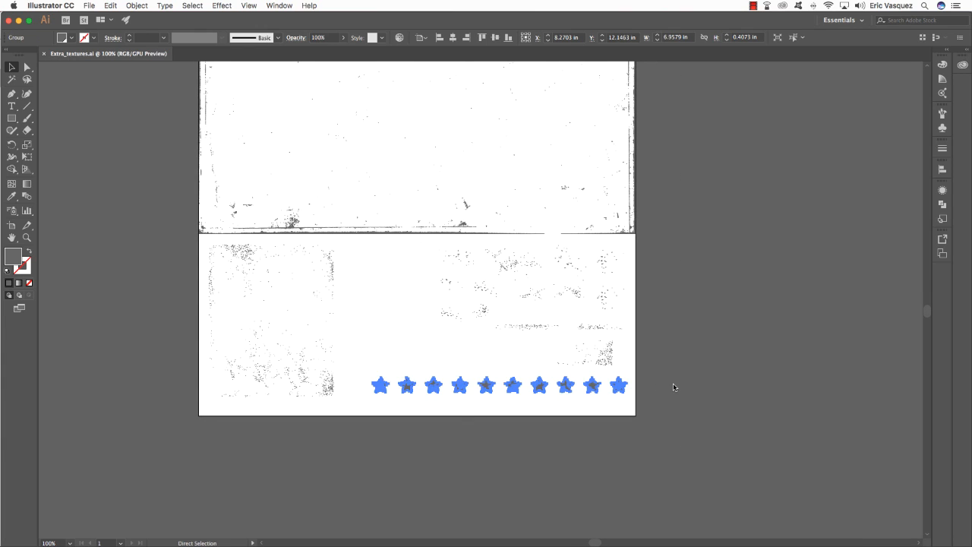
pyautogui.press('Delete')
pyautogui.press('super+w')
pyautogui.click(490, 304)
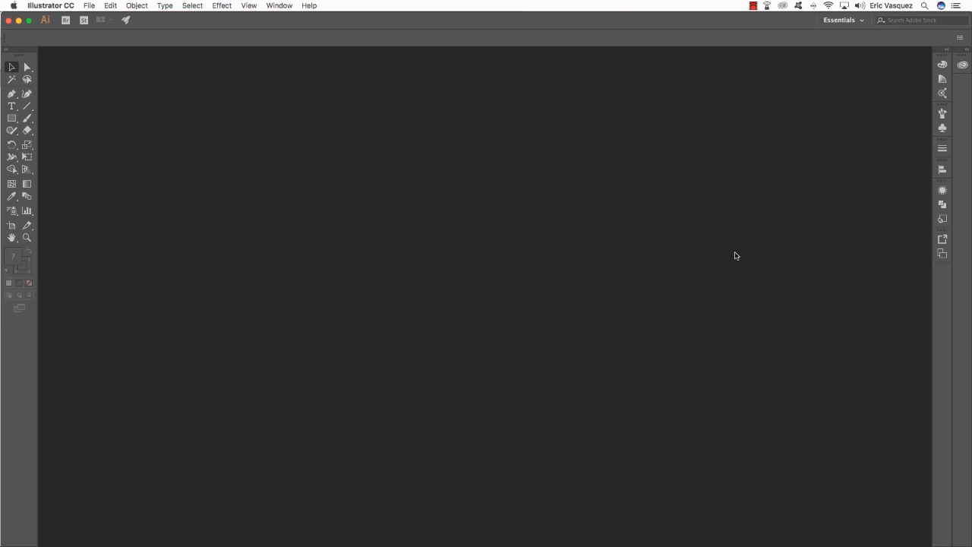
# Step: Switch to Photoshop, paste the stars as a Smart Object and place them scaled down over the ESTD 1967 line
pyautogui.press('super+Tab')
pyautogui.press('super+Tab')
pyautogui.press('super+v')
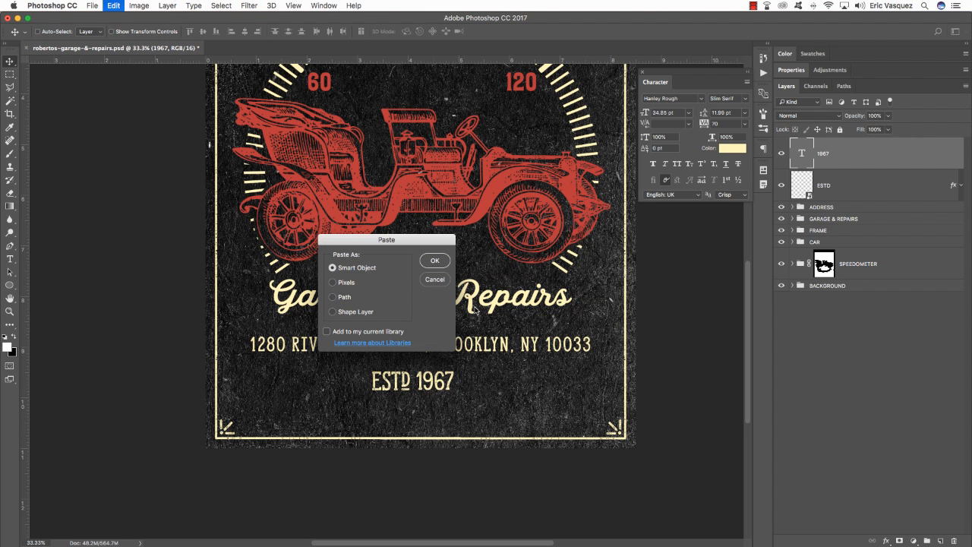
pyautogui.click(435, 260)
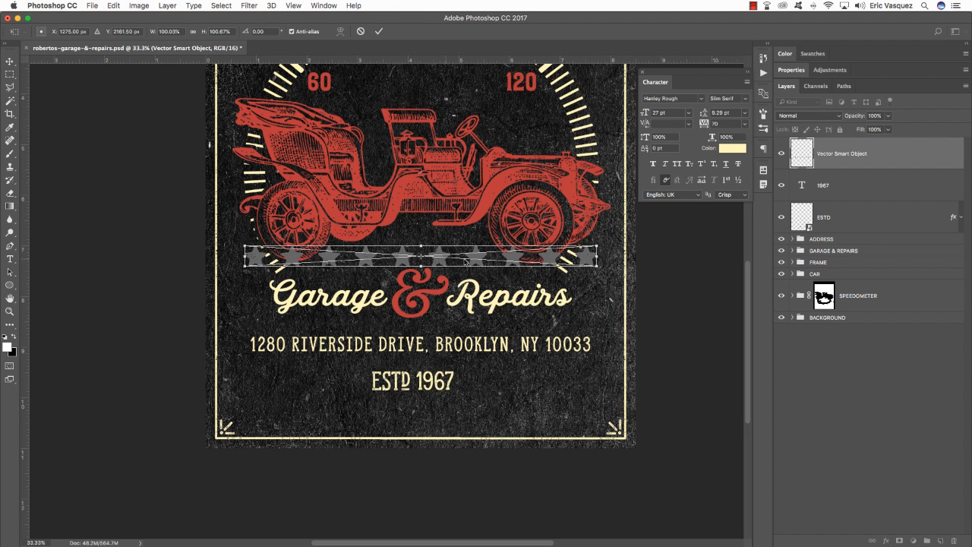
pyautogui.moveTo(599, 248); pyautogui.dragTo(492, 382)
pyautogui.press('Return')
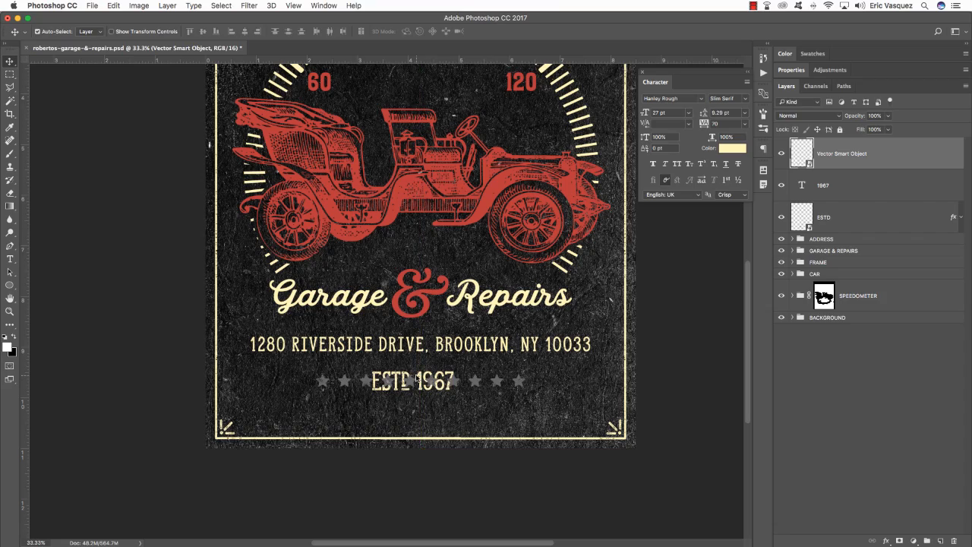
# Step: Shift the star row slightly left and mask it so only the three stars before ESTD show
pyautogui.press('super+equal')
pyautogui.moveTo(418, 429); pyautogui.dragTo(474, 374)
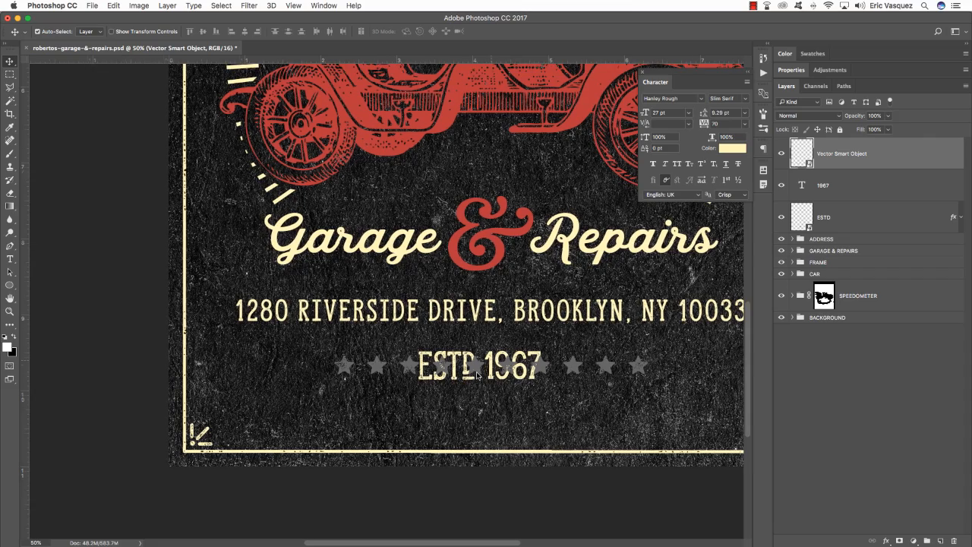
pyautogui.moveTo(606, 366); pyautogui.dragTo(593, 366)
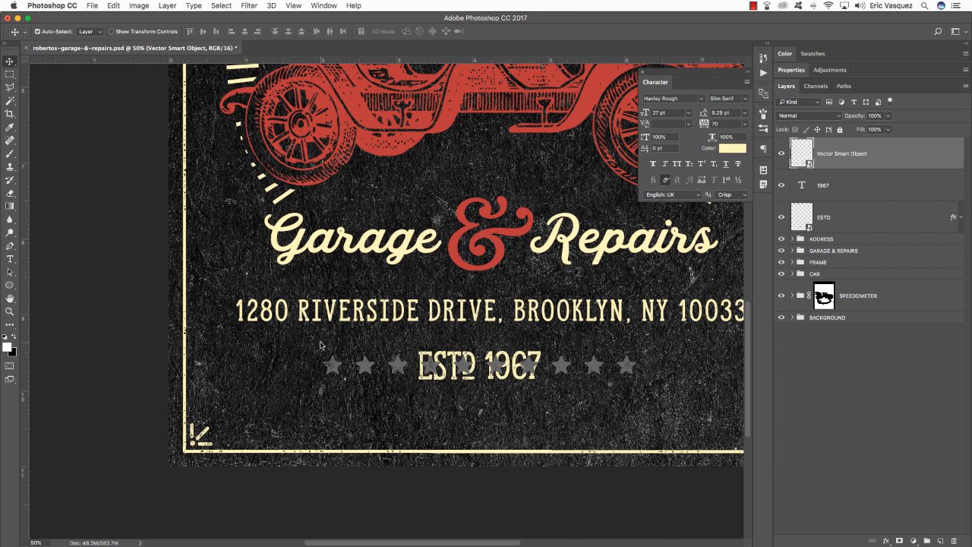
pyautogui.press('m')
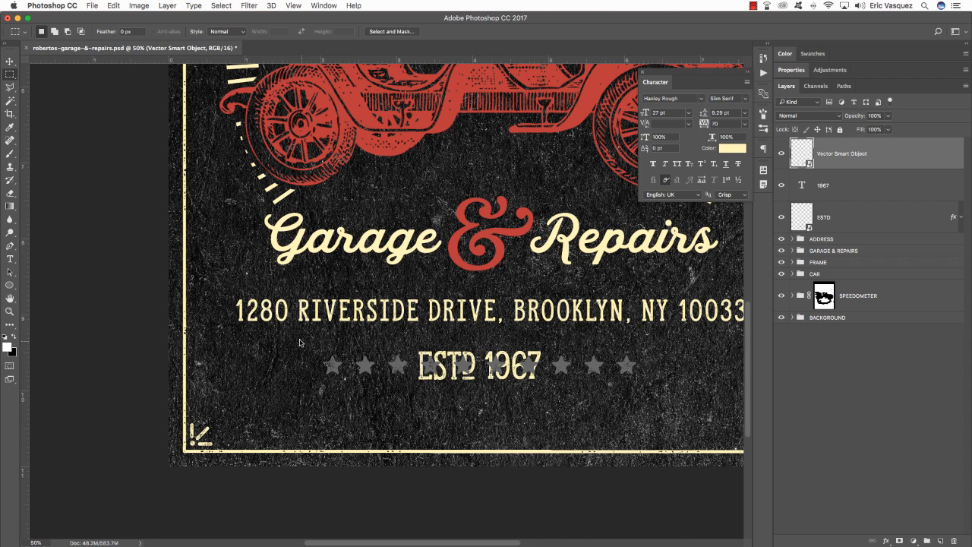
pyautogui.moveTo(300, 339); pyautogui.dragTo(415, 389)
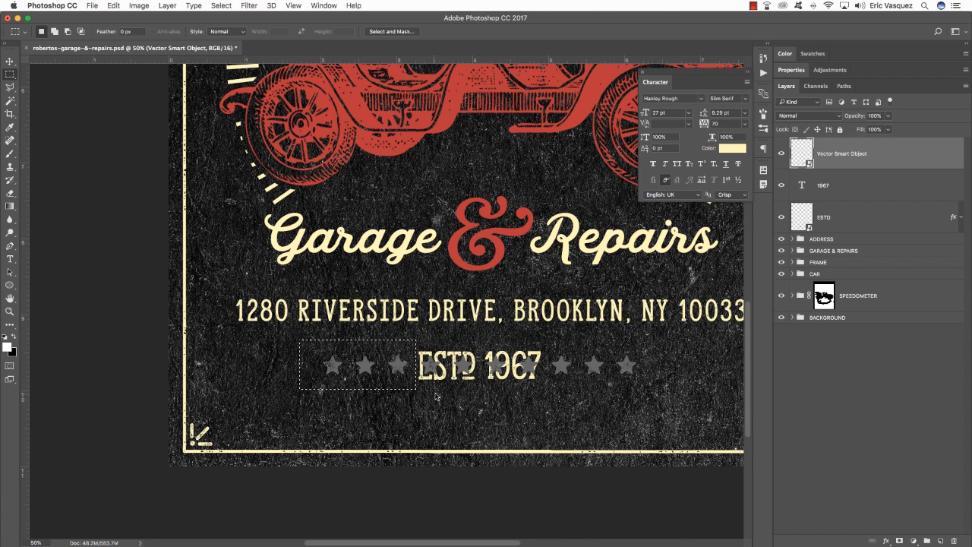
pyautogui.click(899, 541)
pyautogui.press('v')
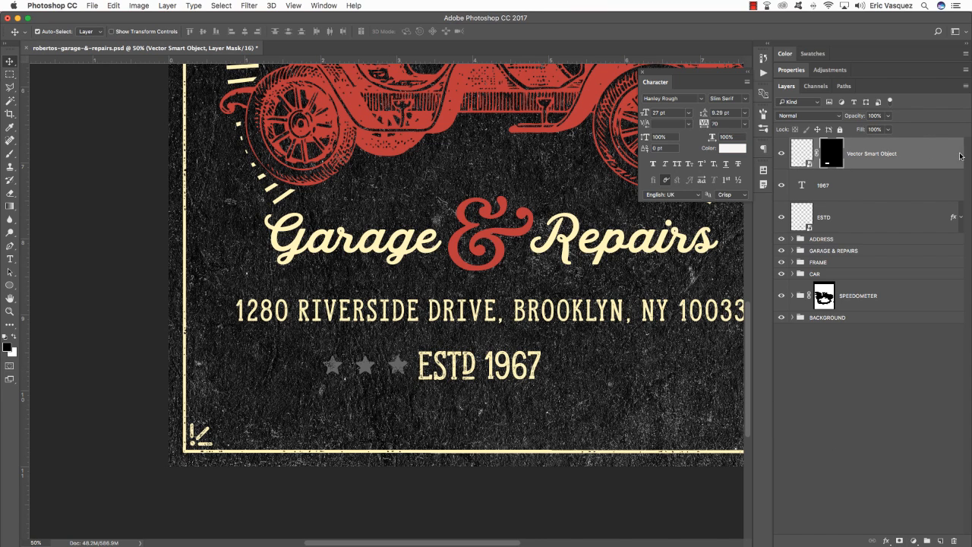
# Step: Rename the star layer STARS and give it a Color Overlay in the car's red, #bb3636
pyautogui.doubleClick(886, 153)
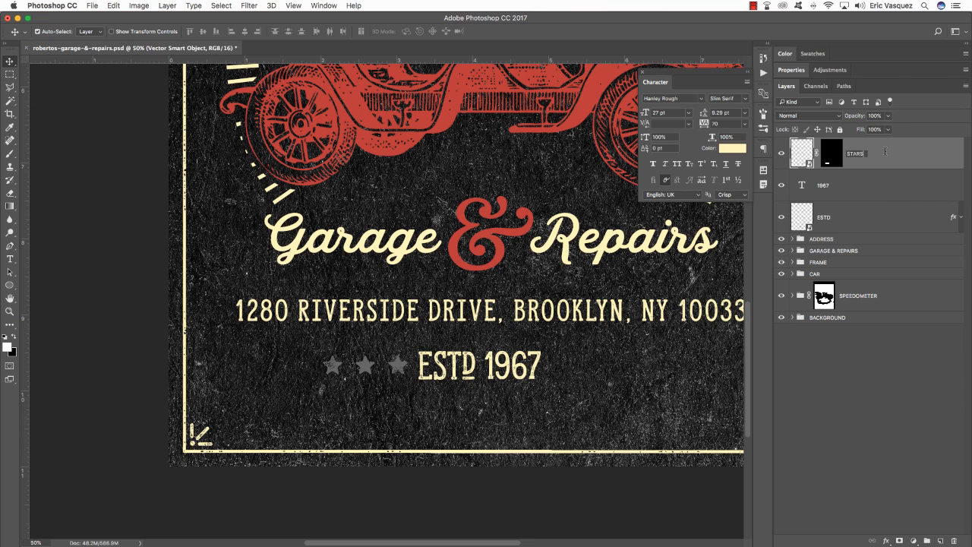
pyautogui.press('Return')
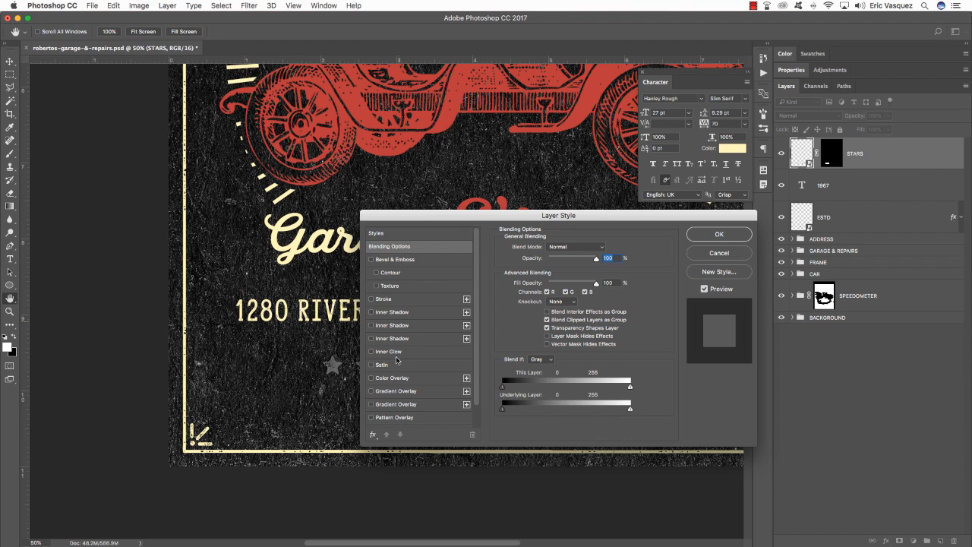
pyautogui.click(397, 379)
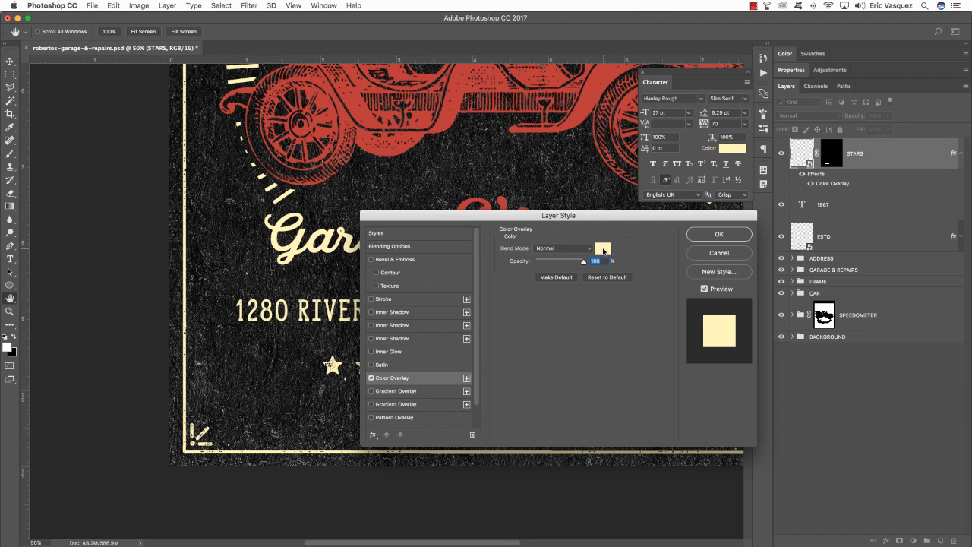
pyautogui.click(604, 248)
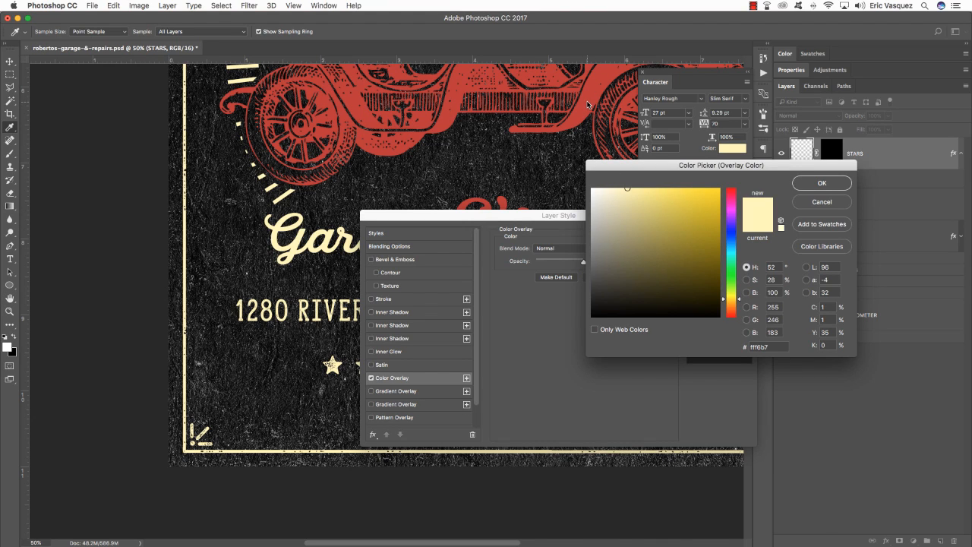
pyautogui.click(587, 104)
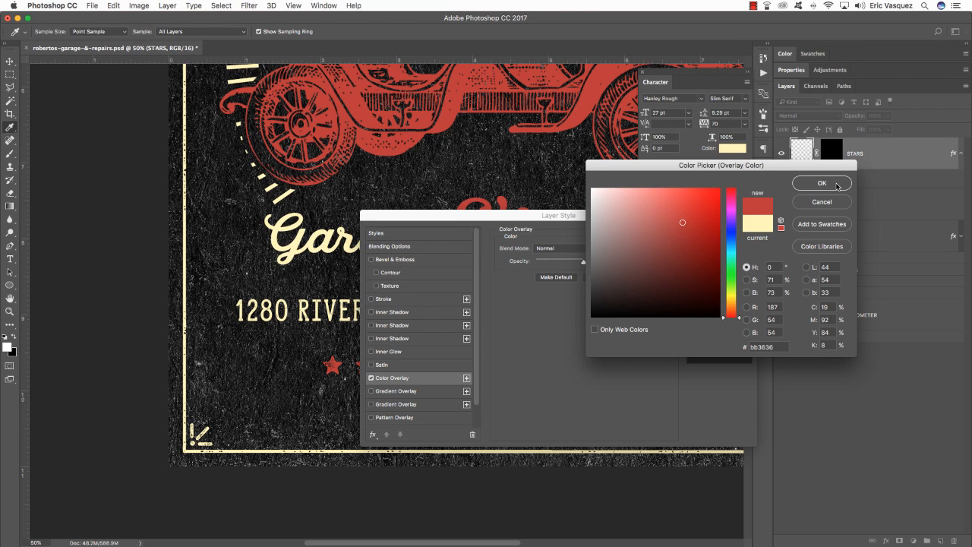
pyautogui.click(822, 184)
pyautogui.click(729, 235)
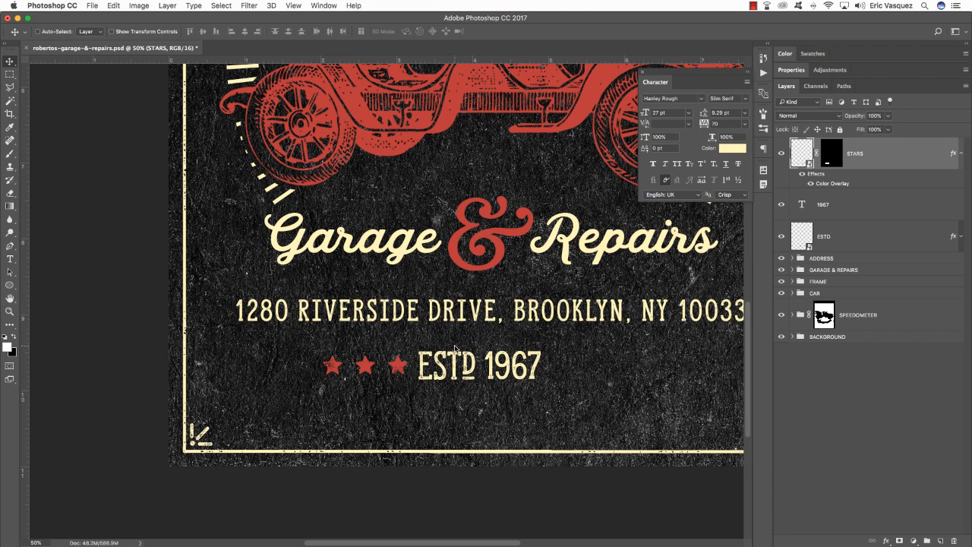
# Step: Scale the STARS layer down to about 84% and nudge it left so the three stars clear ESTD
pyautogui.hotkey('ctrl', 't')
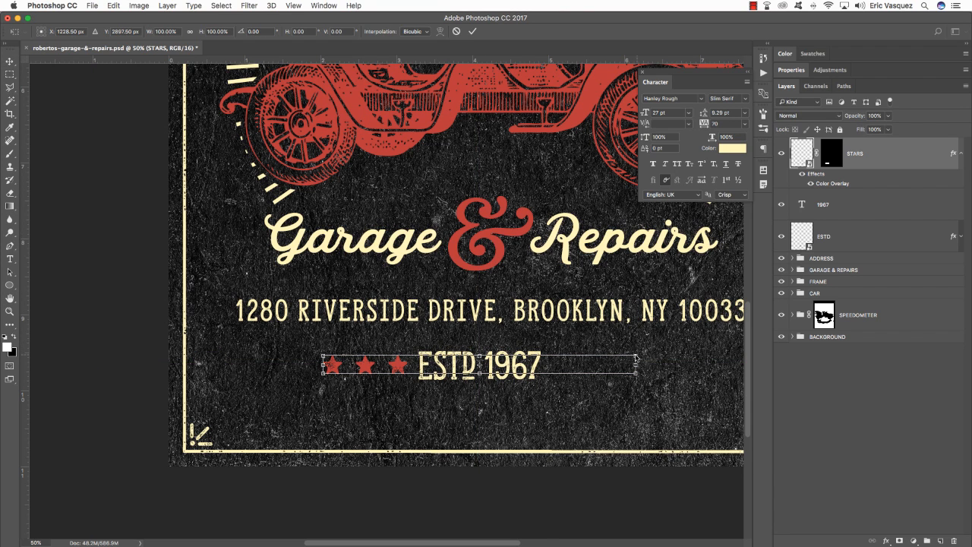
pyautogui.moveTo(637, 358); pyautogui.dragTo(612, 363)
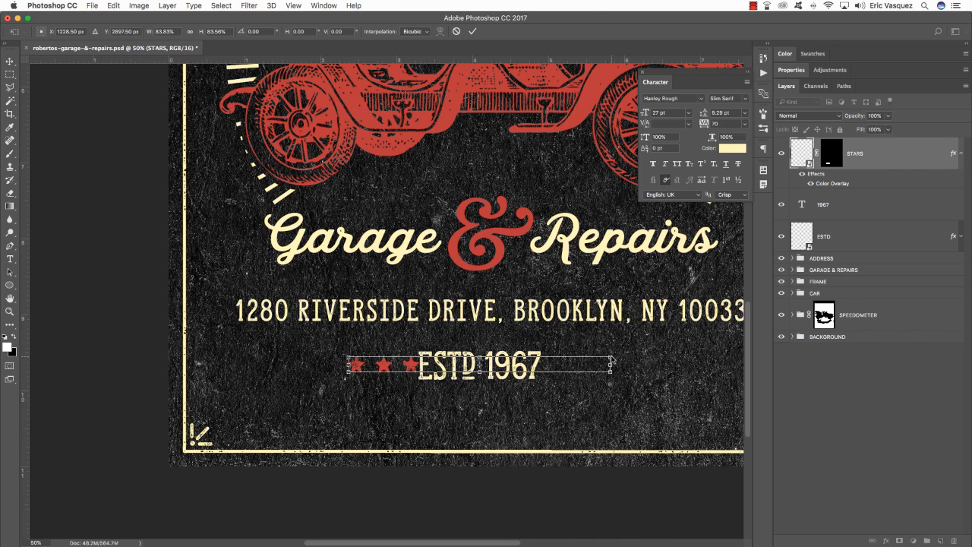
pyautogui.press('Return')
pyautogui.hotkey('shift', 'Left')
pyautogui.hotkey('shift', 'Left')
pyautogui.hotkey('shift', 'Left')
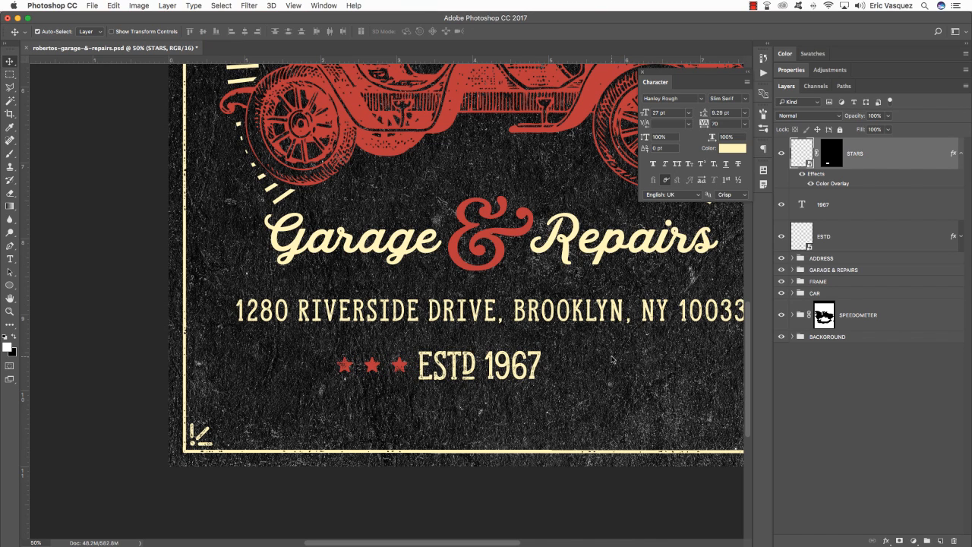
# Step: Duplicate the STARS layer and place the copy just after 1967, mirroring the spacing of the three stars before ESTD
pyautogui.press('super+j')
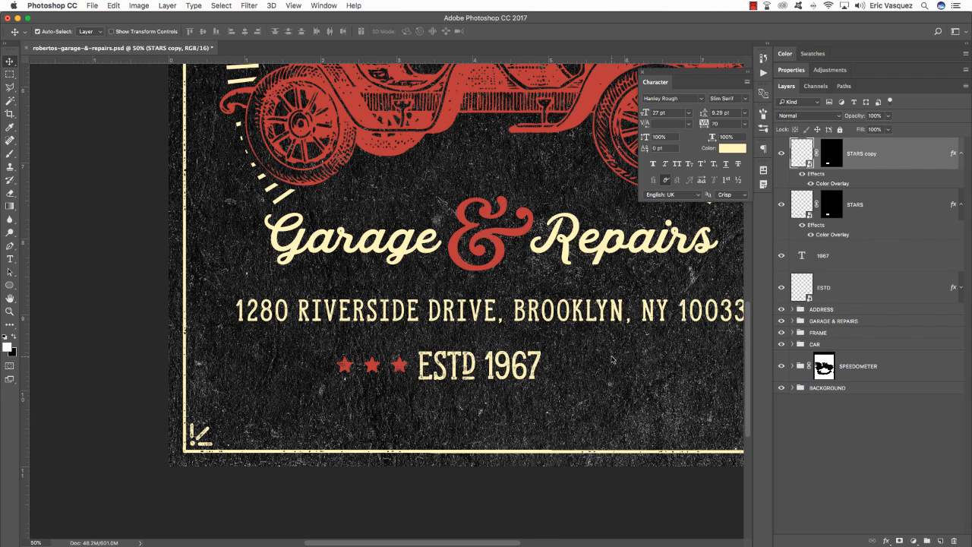
pyautogui.press('super+t')
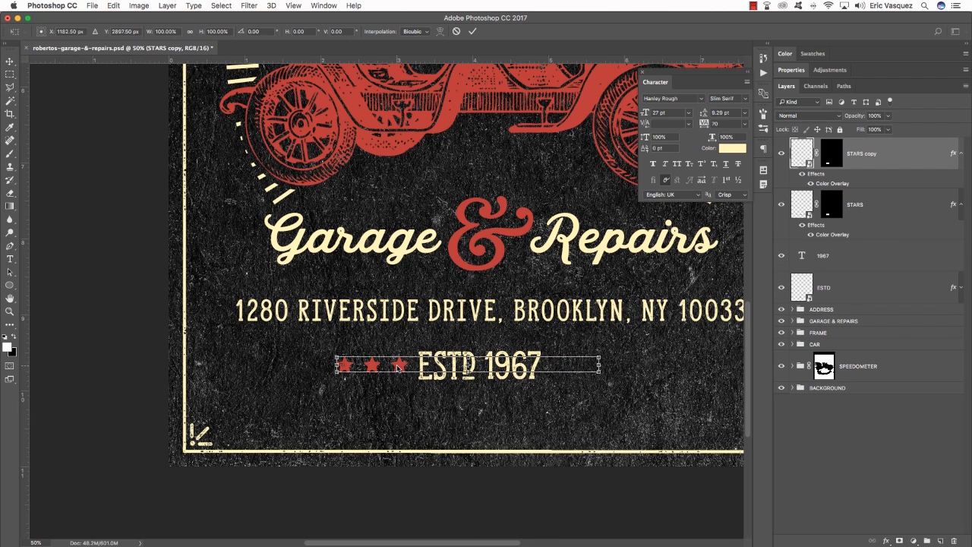
pyautogui.moveTo(397, 367); pyautogui.dragTo(607, 372)
pyautogui.press('Return')
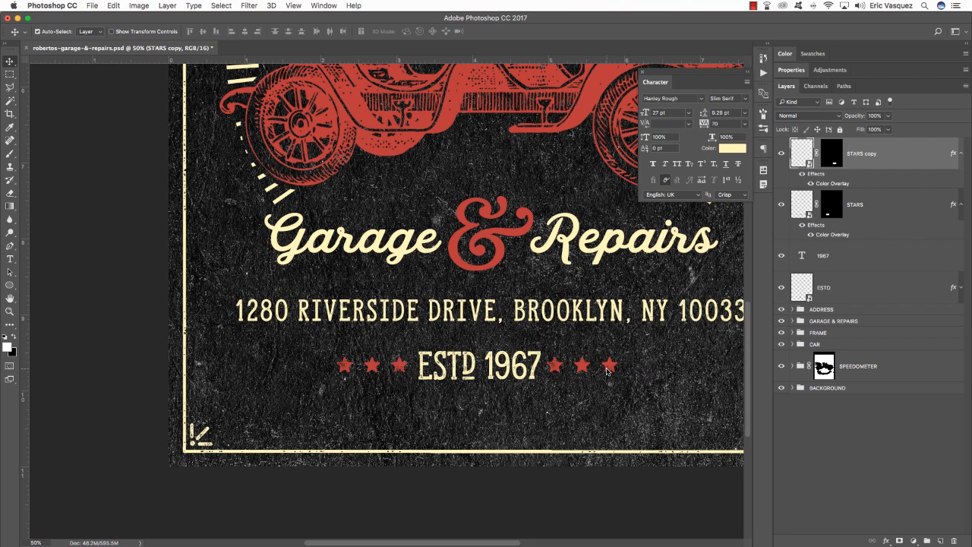
pyautogui.press('Right')
pyautogui.press('Right')
pyautogui.press('Right')
pyautogui.press('Right')
pyautogui.press('Right')
pyautogui.press('Right')
# Step: Collapse the star layers' effects and group both star layers, 1967 and ESTD as EXTRAS
pyautogui.press('super+0')
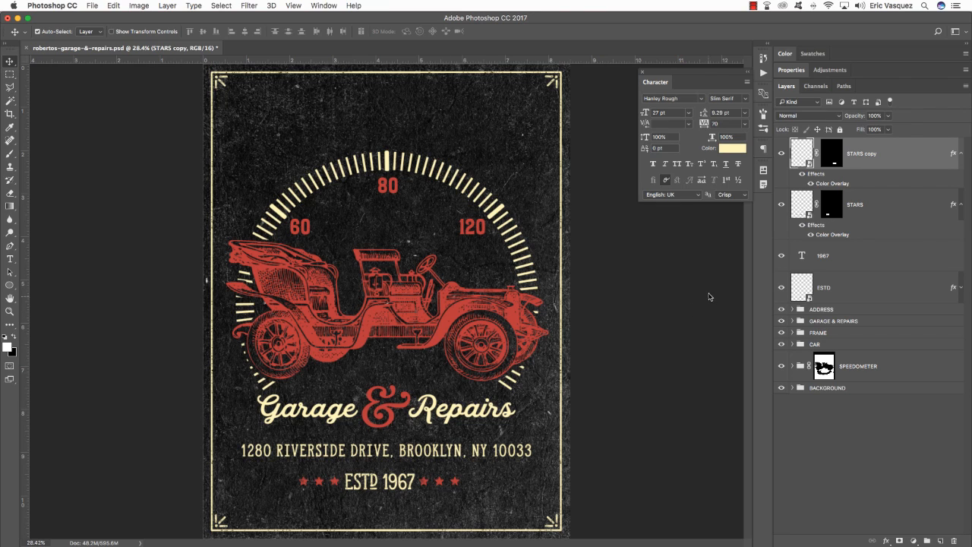
pyautogui.click(961, 153)
pyautogui.click(961, 183)
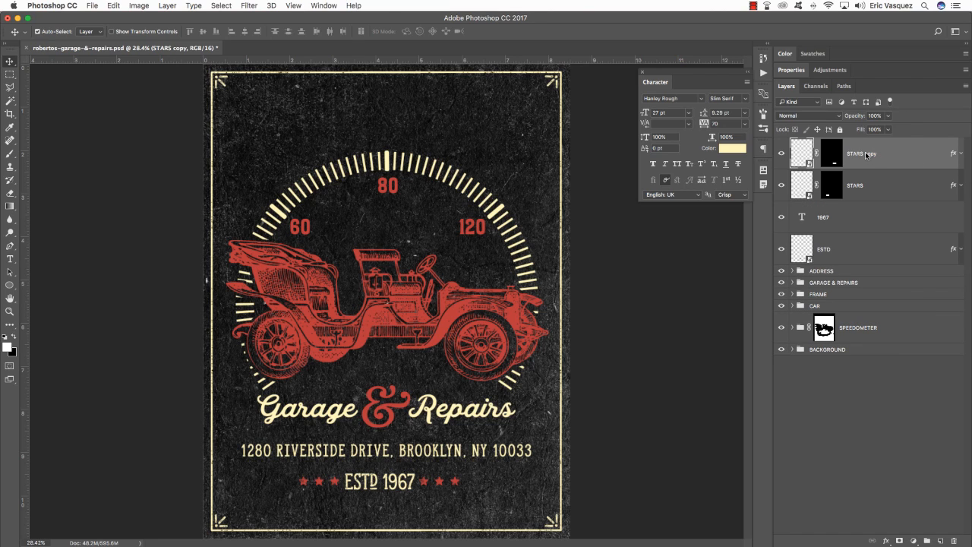
pyautogui.keyDown('shift'); pyautogui.click(890, 248); pyautogui.keyUp('shift')
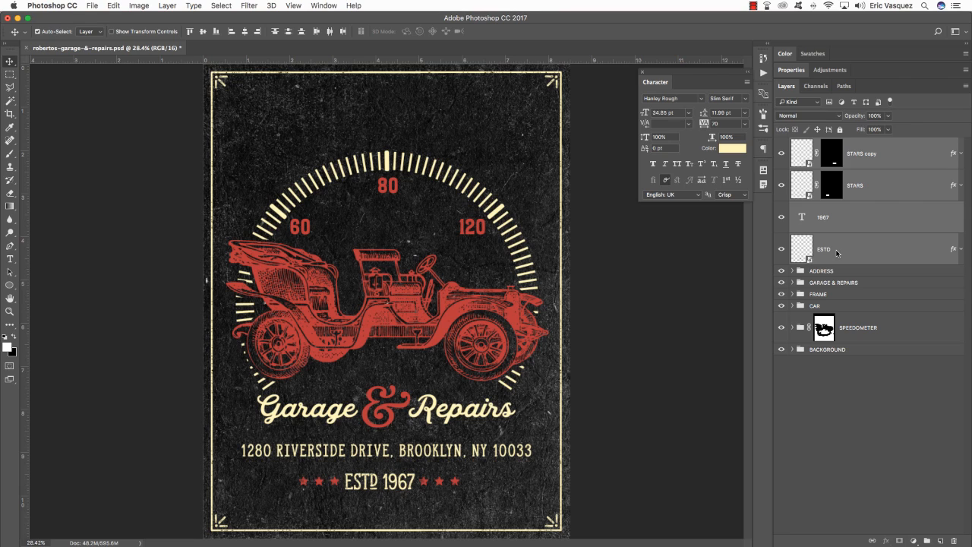
pyautogui.press('super+g')
pyautogui.doubleClick(820, 145)
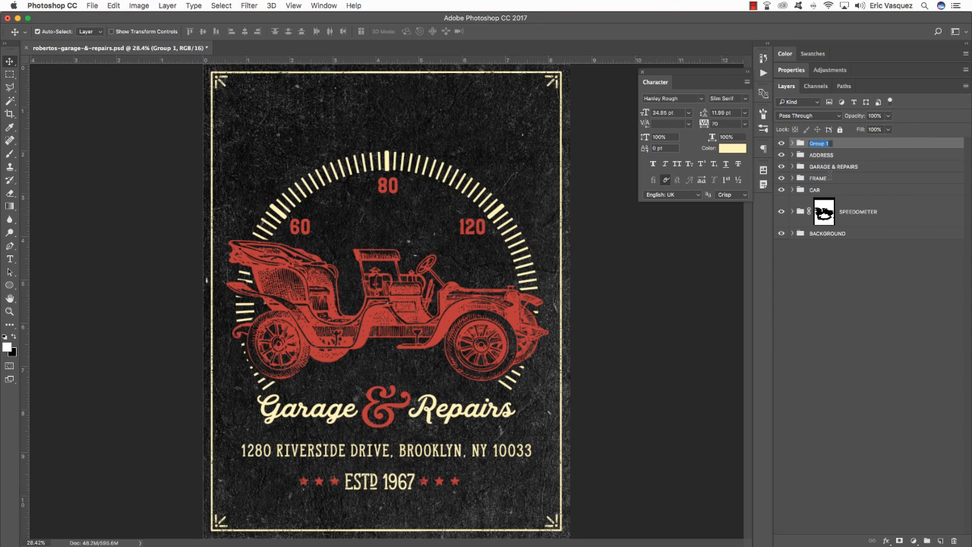
pyautogui.write('EXTRAS')
pyautogui.press('Return')
# Step: Order the groups GARAGE & REPAIRS, ADDRESS, EXTRAS from top down and move all three directly above BACKGROUND
pyautogui.press('super+bracketleft')
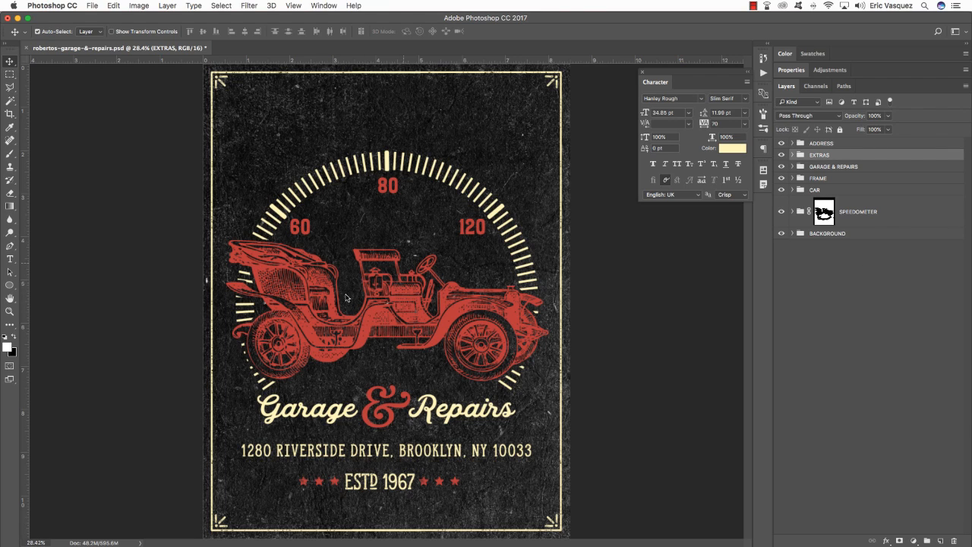
pyautogui.click(861, 167)
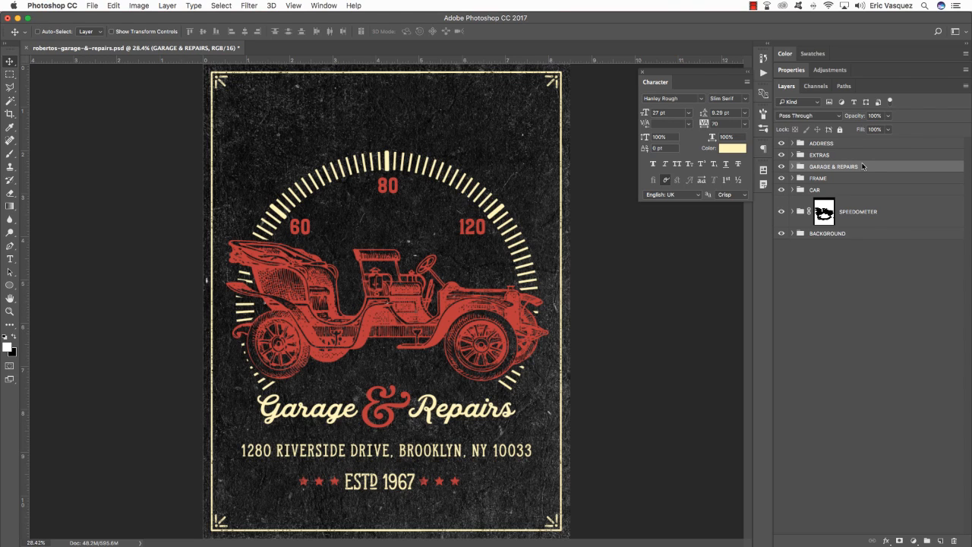
pyautogui.press('super+bracketright')
pyautogui.press('super+bracketright')
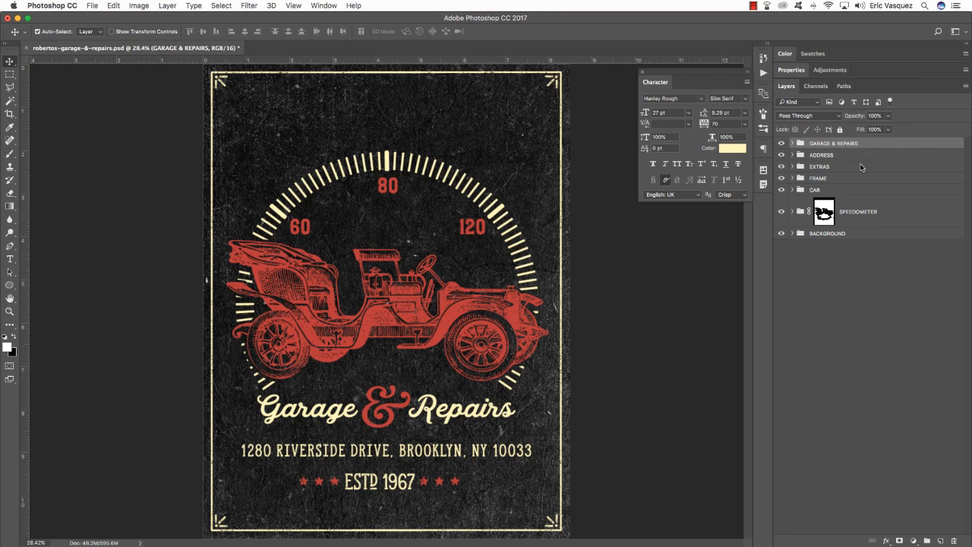
pyautogui.keyDown('shift'); pyautogui.click(855, 167); pyautogui.keyUp('shift')
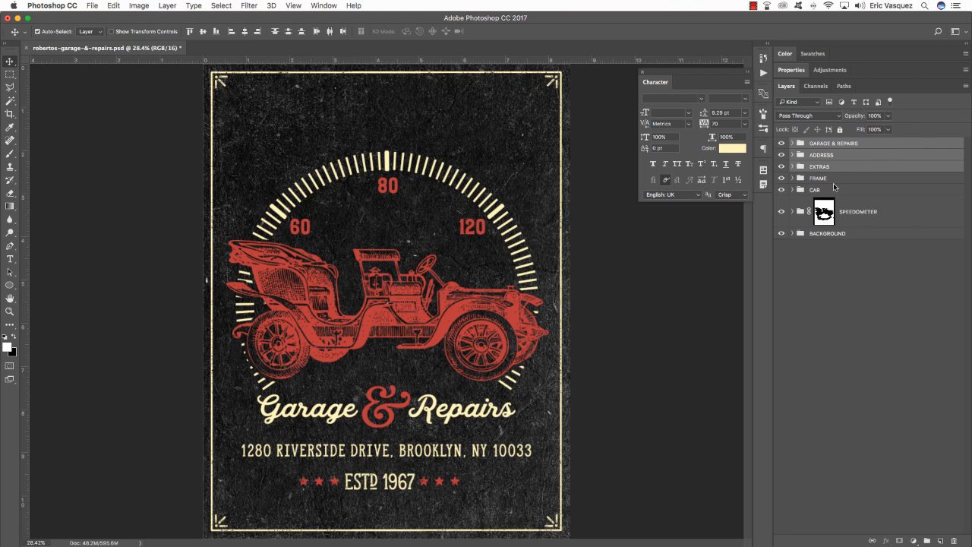
pyautogui.moveTo(867, 169); pyautogui.dragTo(864, 231)
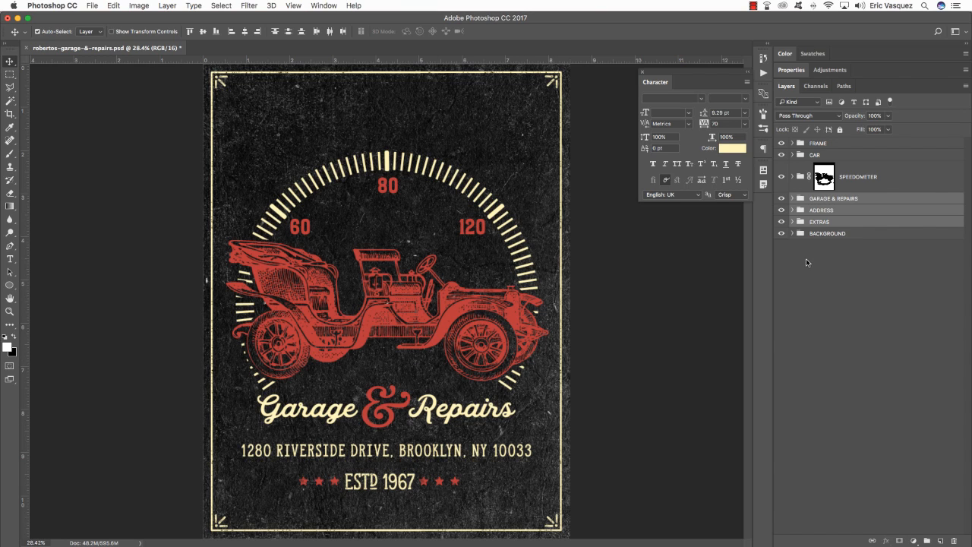
pyautogui.click(821, 143)
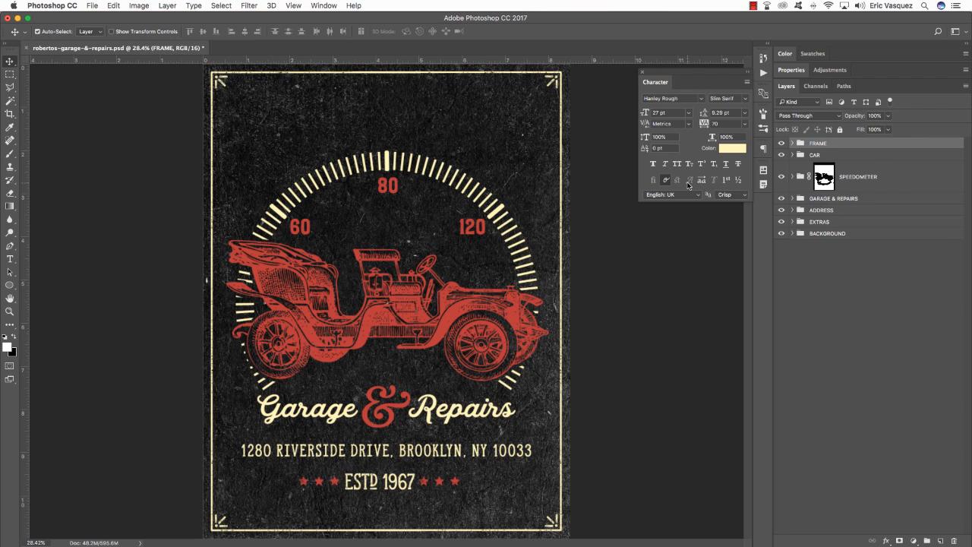
# Step: Nudge the EXTRAS group down and slightly right to leave more space below the address
pyautogui.click(840, 222)
pyautogui.hotkey('shift', 'Down')
pyautogui.hotkey('shift', 'Down')
pyautogui.hotkey('shift', 'Down')
pyautogui.hotkey('shift', 'Down')
pyautogui.hotkey('shift', 'Down')
pyautogui.hotkey('shift', 'Down')
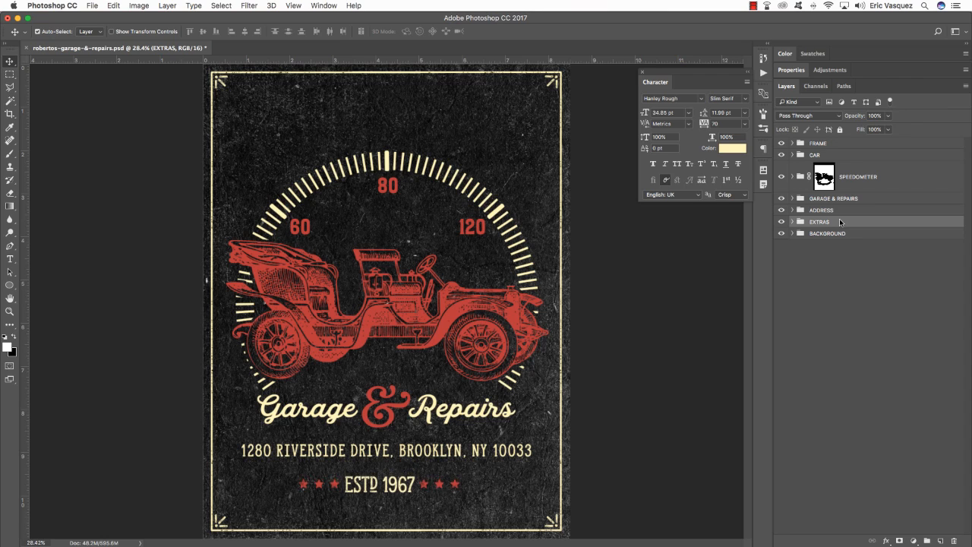
pyautogui.hotkey('shift', 'Right')
pyautogui.hotkey('shift', 'Down')
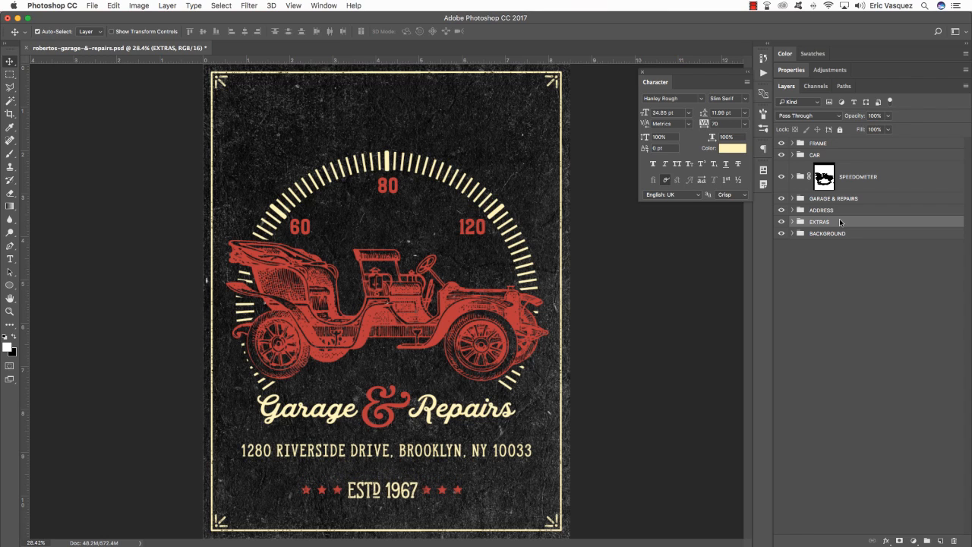
pyautogui.hotkey('shift', 'Right')
# Step: Nudge the ADDRESS group down so the address line sits closer to ESTD 1967
pyautogui.click(845, 207)
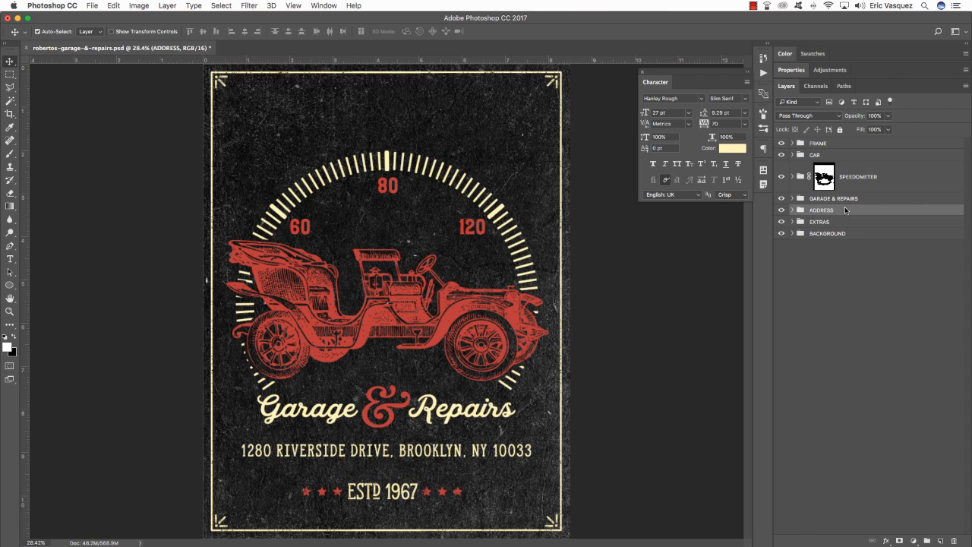
pyautogui.hotkey('shift', 'Down')
pyautogui.hotkey('shift', 'Down')
pyautogui.hotkey('shift', 'Down')
pyautogui.hotkey('shift', 'Down')
pyautogui.hotkey('shift', 'Down')
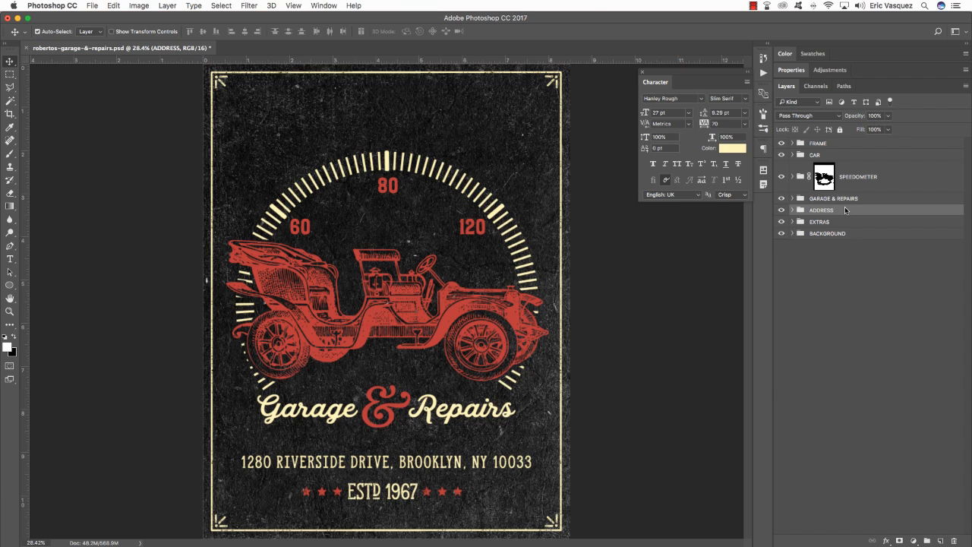
pyautogui.hotkey('shift', 'Up')
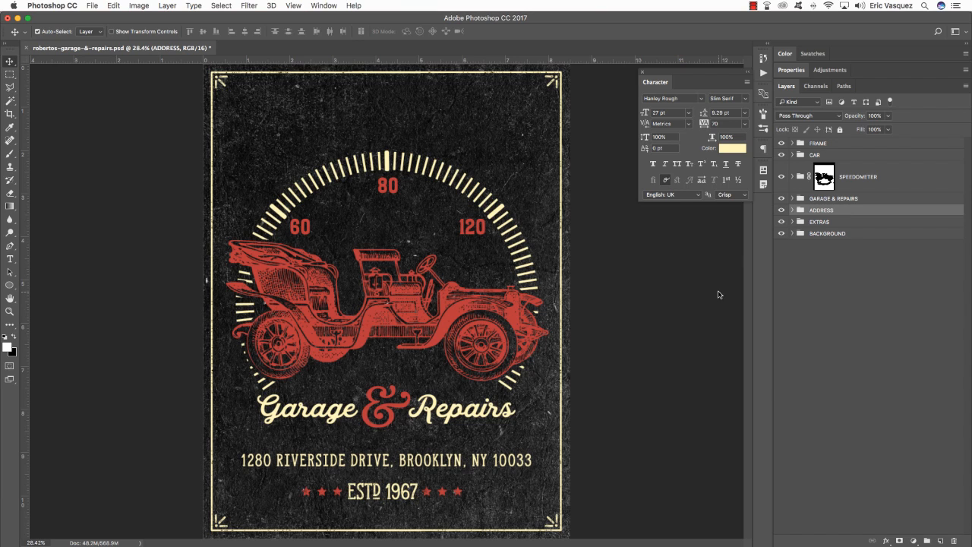
# Step: Add a new layer above FRAME and enter the text ROBERTO'S near the poster's upper-left corner
pyautogui.click(853, 143)
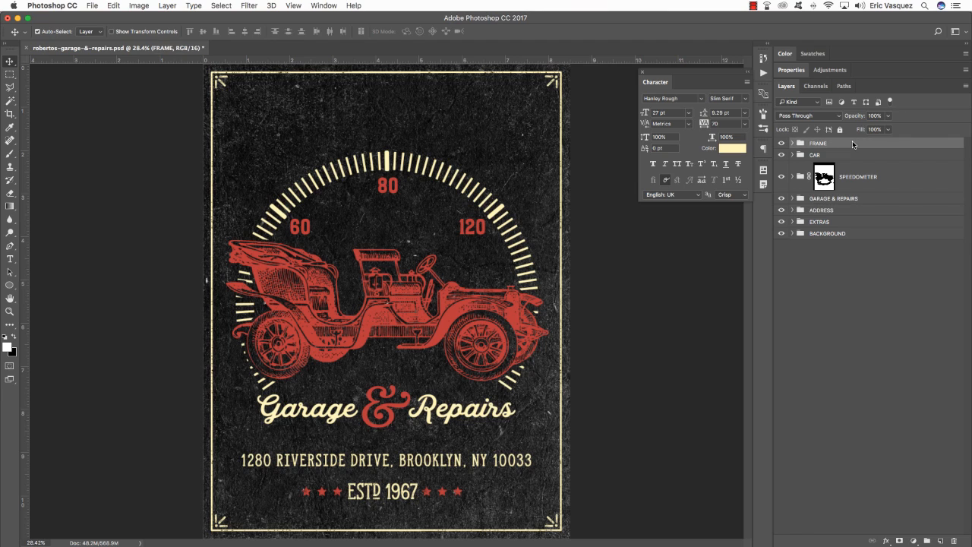
pyautogui.click(941, 541)
pyautogui.press('t')
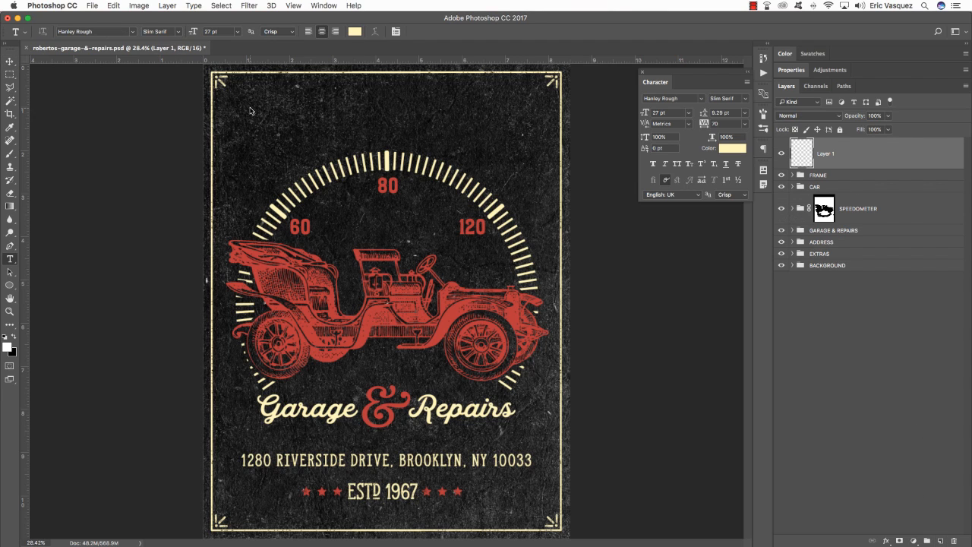
pyautogui.click(246, 114)
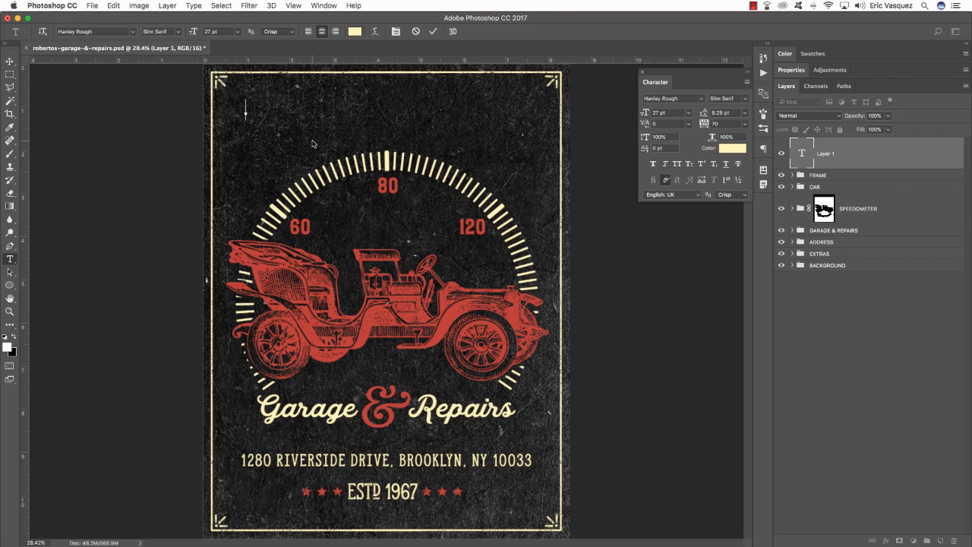
pyautogui.write("ROBERTO'S")
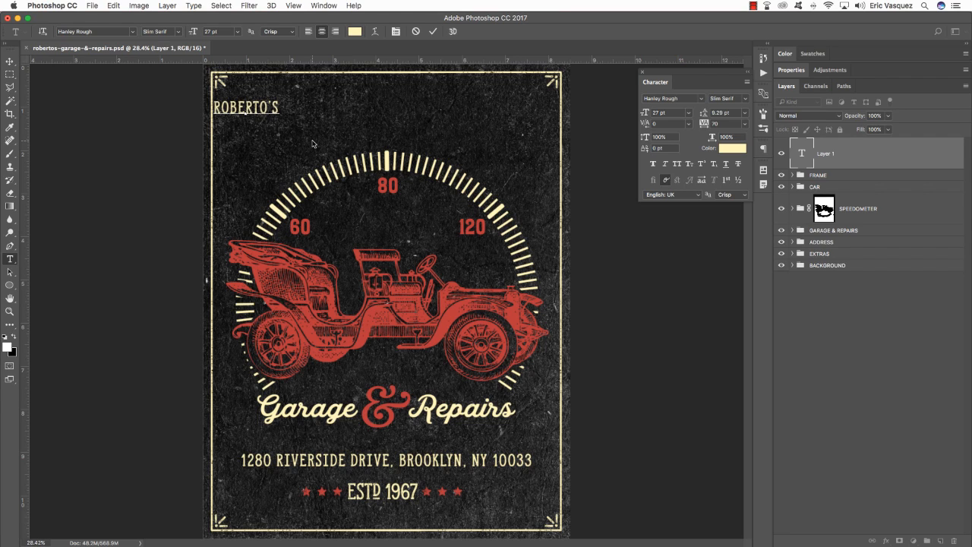
# Step: Set the ROBERTO'S text to the Block Inline style of Hanley Rough and commit it
pyautogui.doubleClick(236, 109)
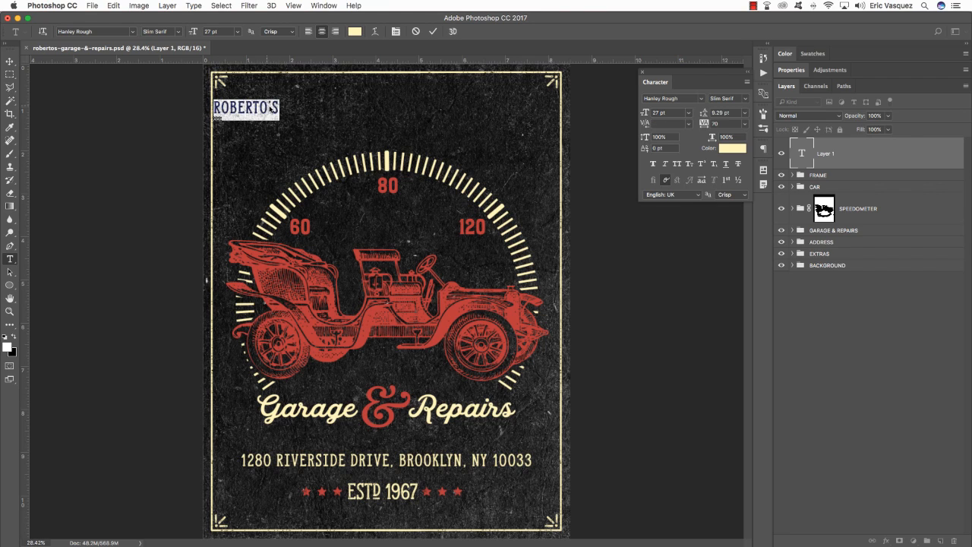
pyautogui.moveTo(272, 108); pyautogui.dragTo(213, 113)
pyautogui.moveTo(275, 107); pyautogui.dragTo(280, 108)
pyautogui.click(748, 98)
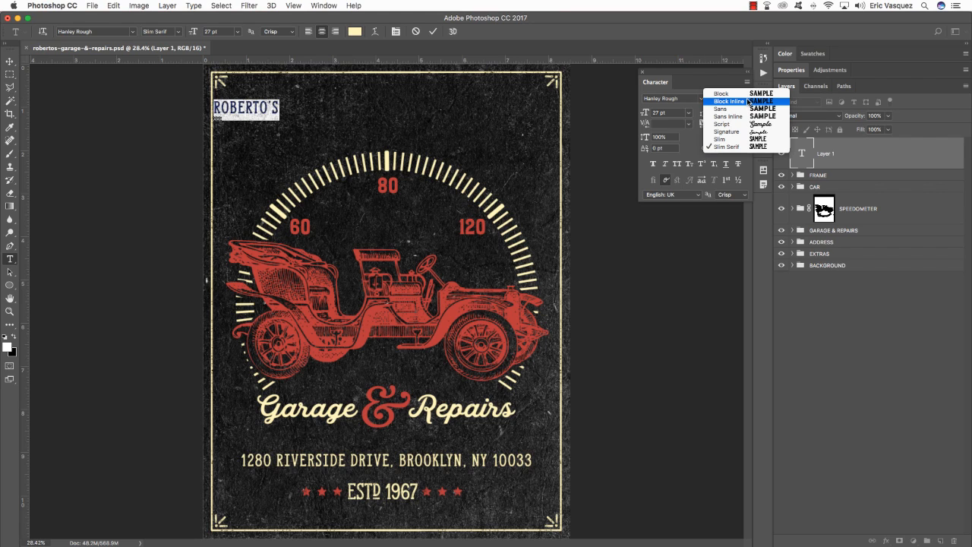
pyautogui.click(729, 101)
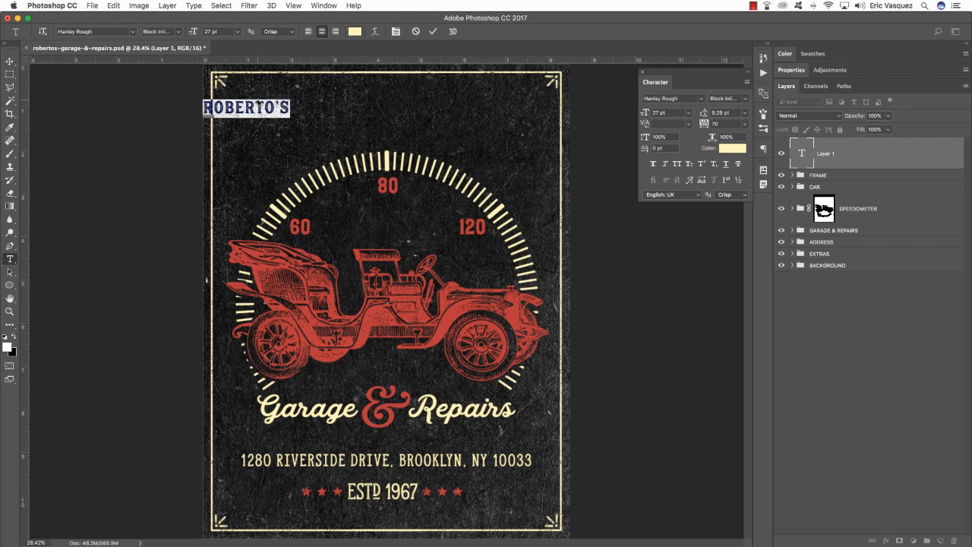
pyautogui.hotkey('ctrl', 'Return')
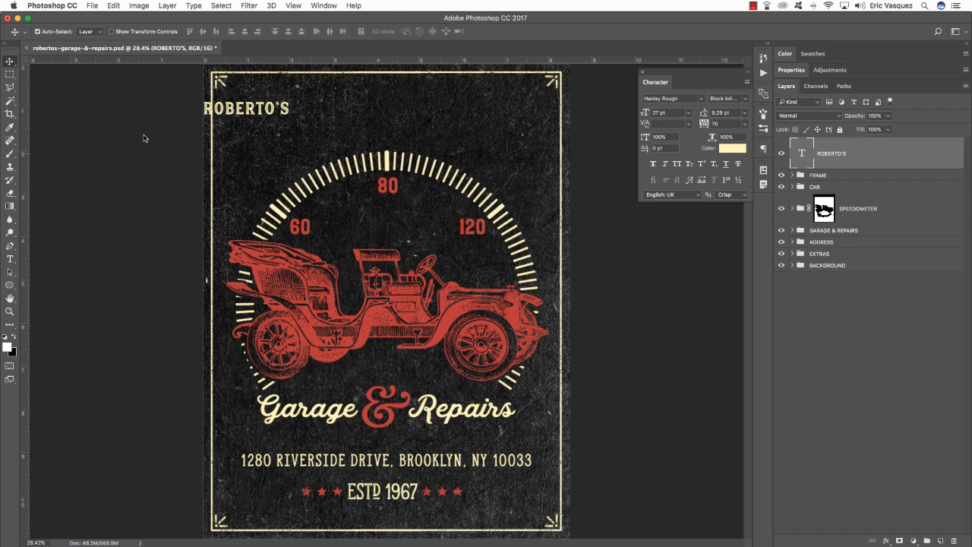
# Step: Scale ROBERTO'S up to about 317% and centre it above the speedometer dial
pyautogui.hotkey('ctrl', 't')
pyautogui.moveTo(292, 122); pyautogui.dragTo(475, 180)
pyautogui.moveTo(433, 139); pyautogui.dragTo(477, 130)
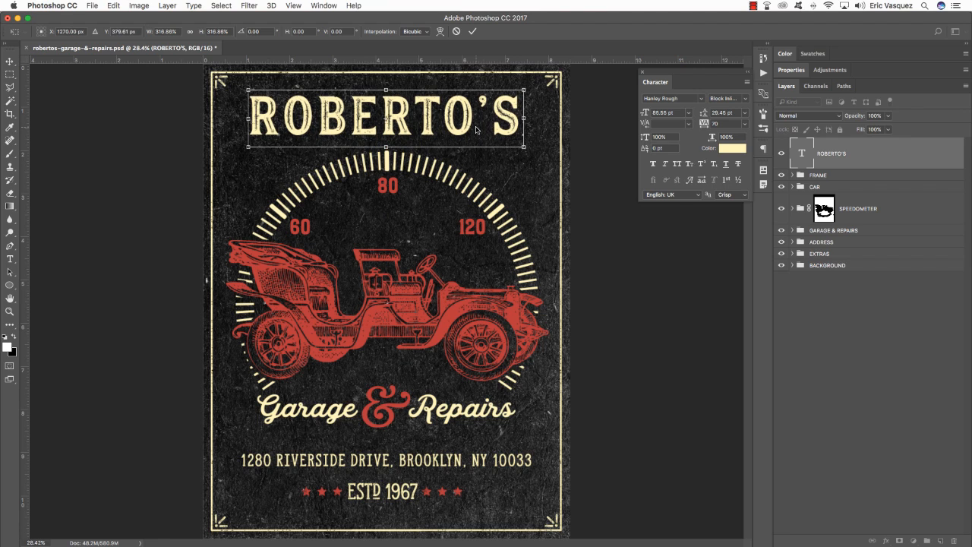
pyautogui.press('Return')
# Step: Warp the ROBERTO'S text with a horizontal Arc style and a bend of +48%
pyautogui.press('t')
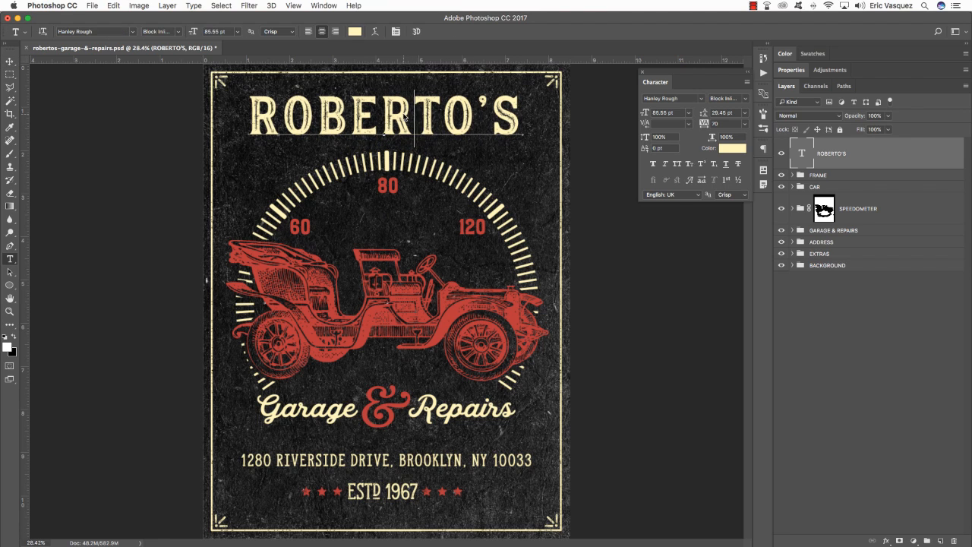
pyautogui.doubleClick(405, 116)
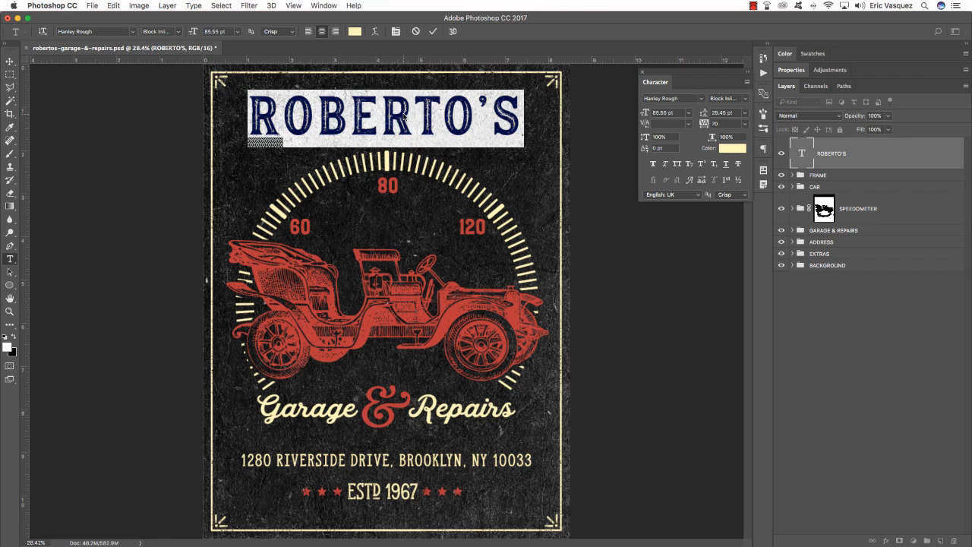
pyautogui.click(374, 32)
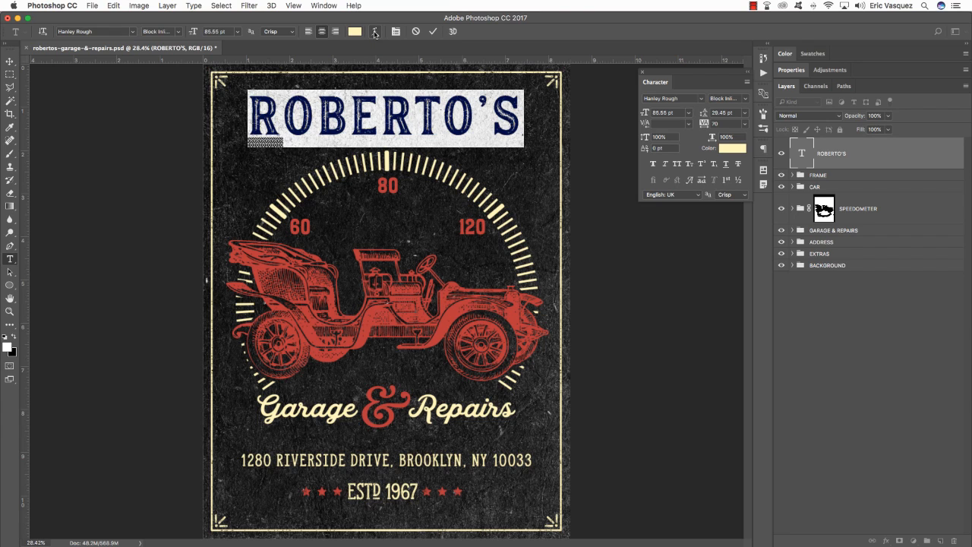
pyautogui.moveTo(519, 200); pyautogui.dragTo(390, 201)
pyautogui.click(350, 216)
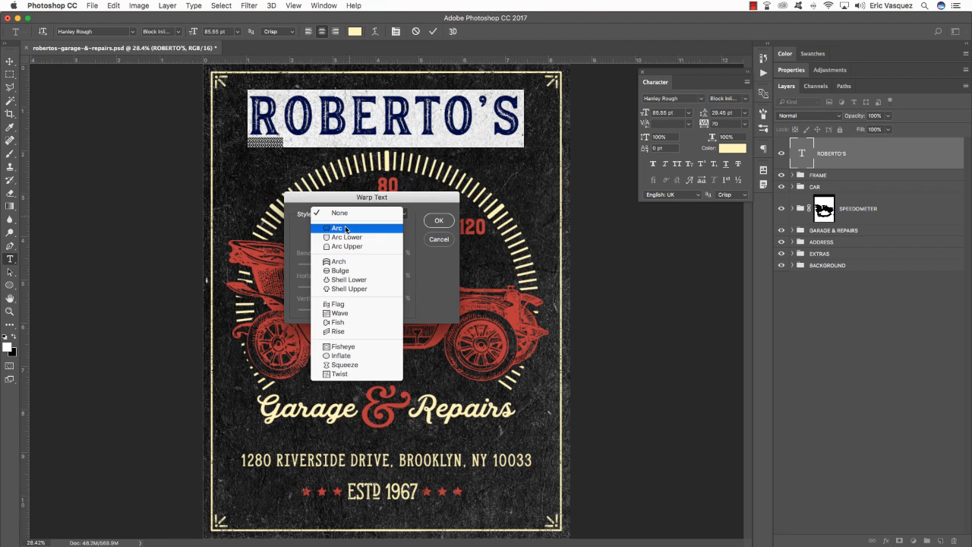
pyautogui.click(351, 228)
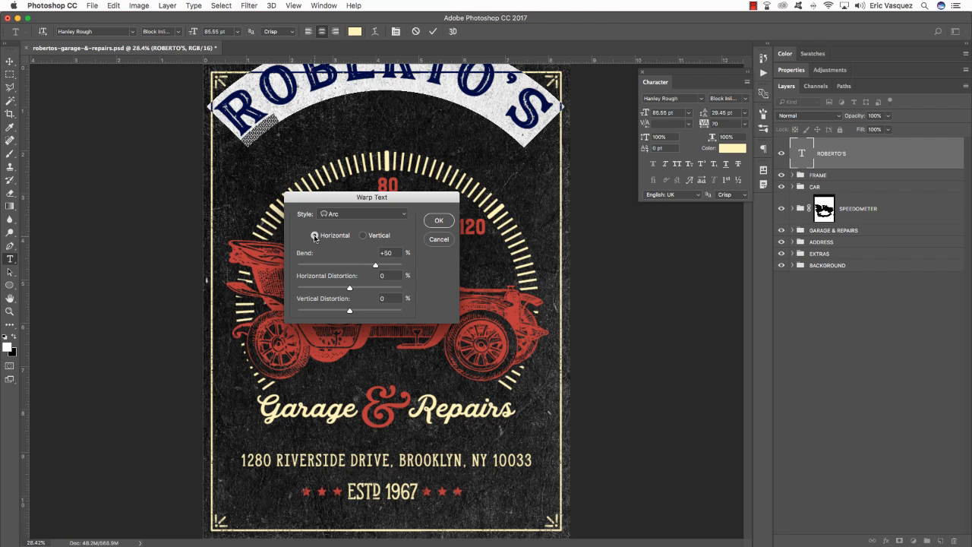
pyautogui.click(363, 235)
pyautogui.click(314, 236)
pyautogui.moveTo(375, 265); pyautogui.dragTo(374, 265)
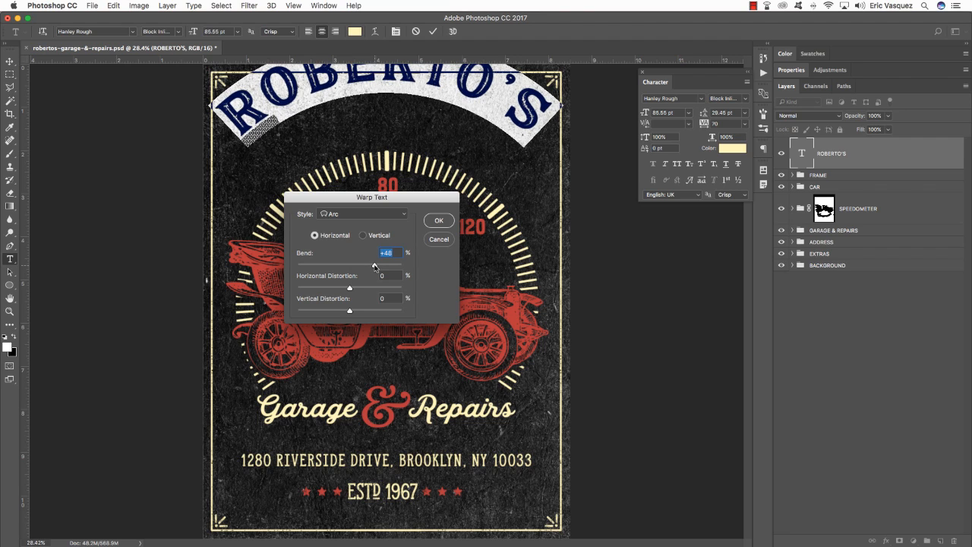
pyautogui.click(440, 221)
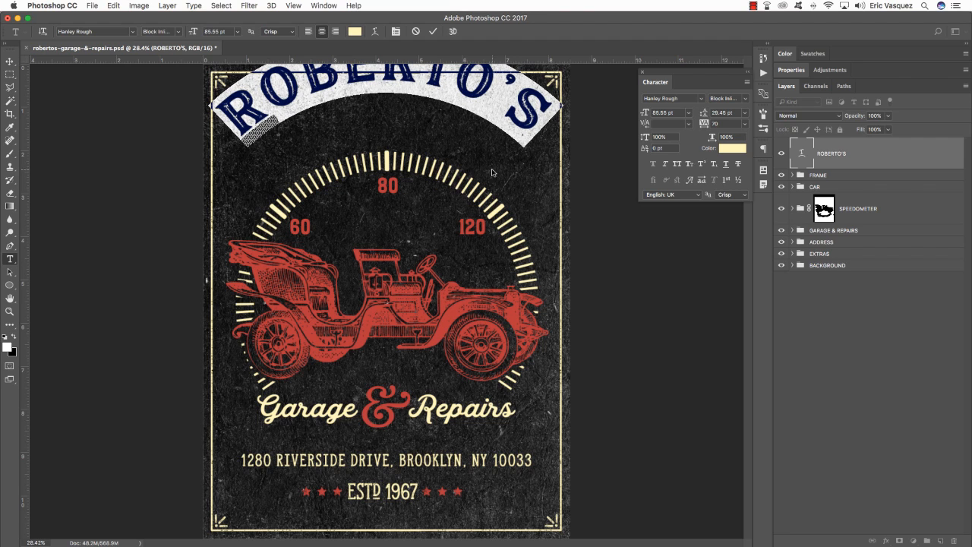
pyautogui.click(10, 60)
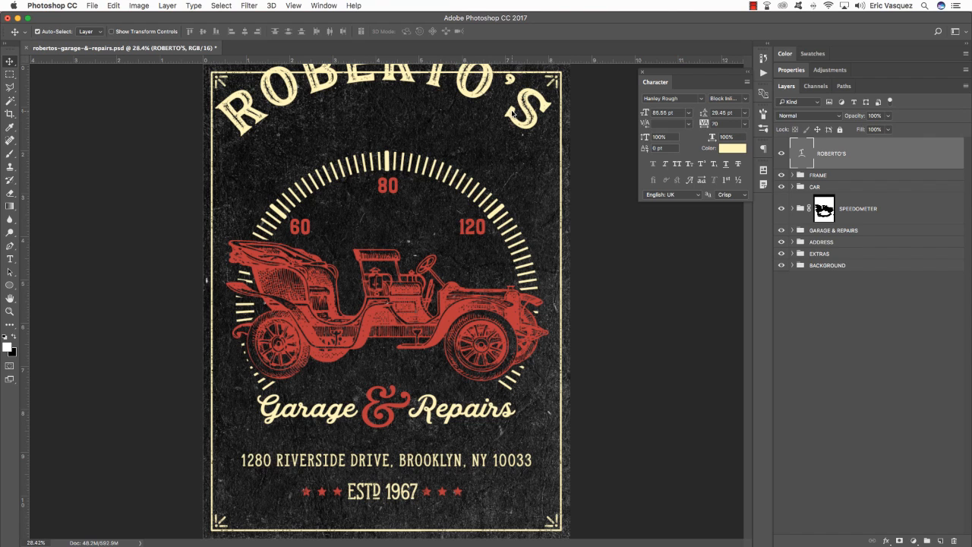
# Step: Move the arched ROBERTO'S down inside the frame and scale it to about 92%, fitting it just above the dial
pyautogui.moveTo(512, 112); pyautogui.dragTo(514, 166)
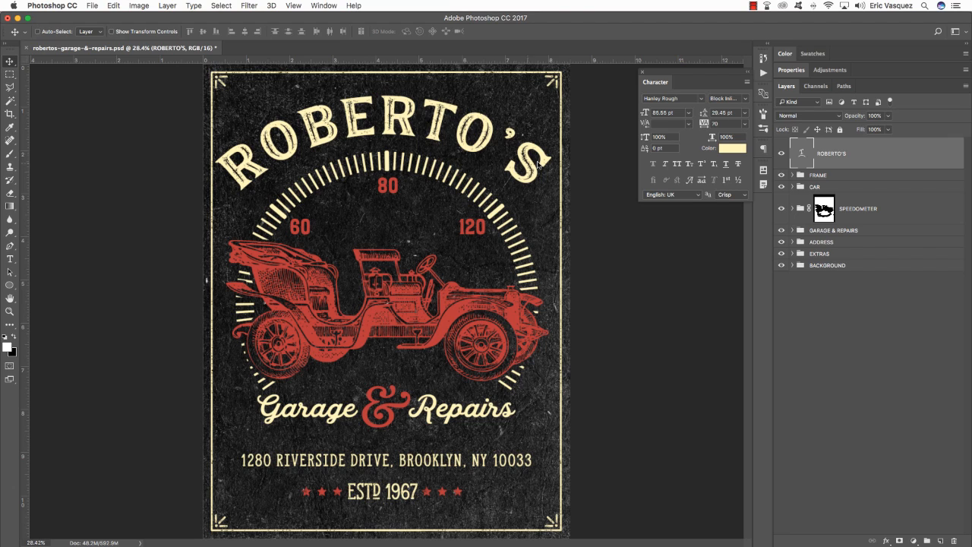
pyautogui.press('super+t')
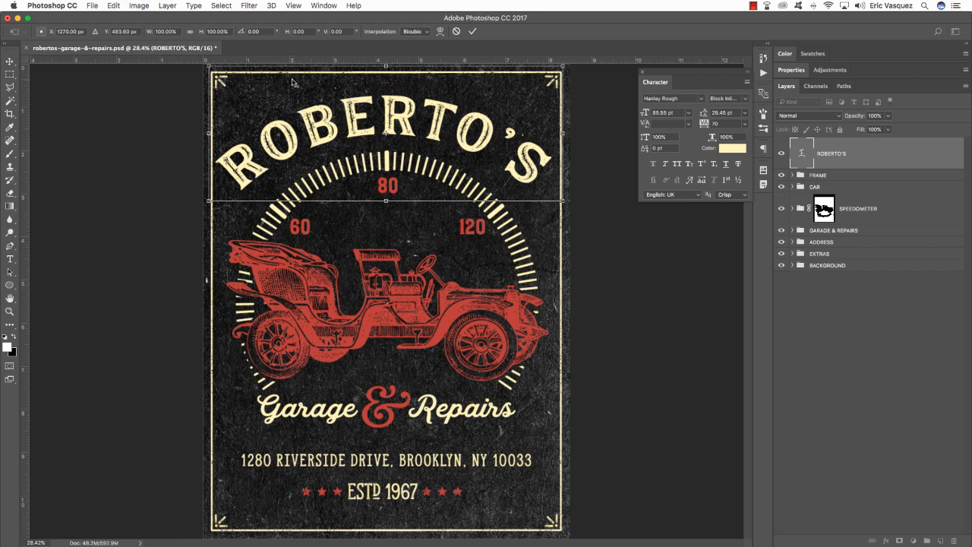
pyautogui.moveTo(210, 202); pyautogui.dragTo(222, 193)
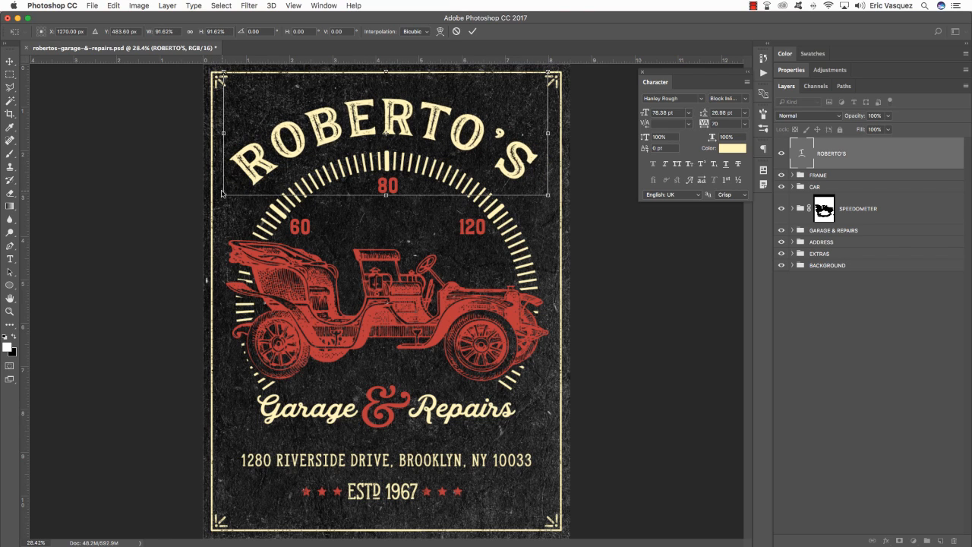
pyautogui.press('Return')
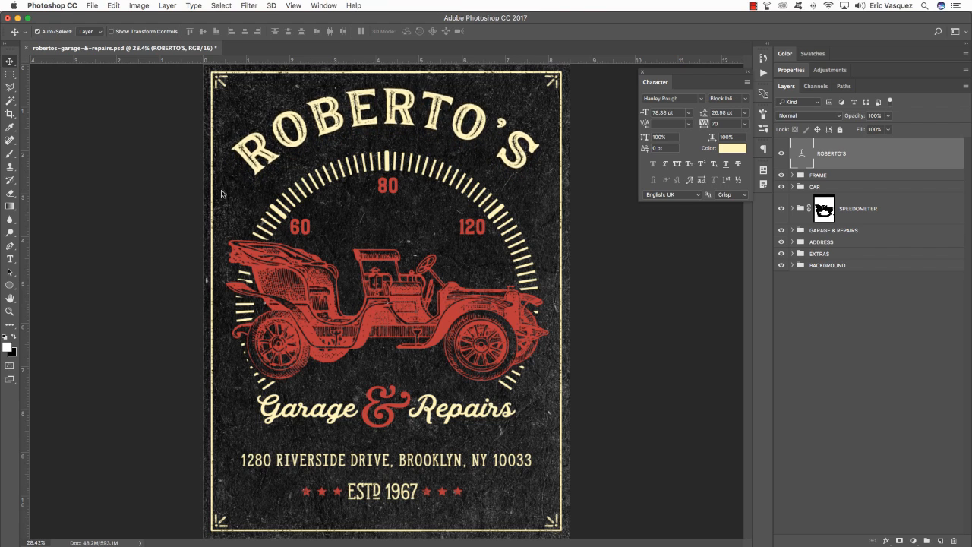
# Step: Tighten the tracking of the arched ROBERTO'S text to 30 and commit the edit
pyautogui.doubleClick(355, 116)
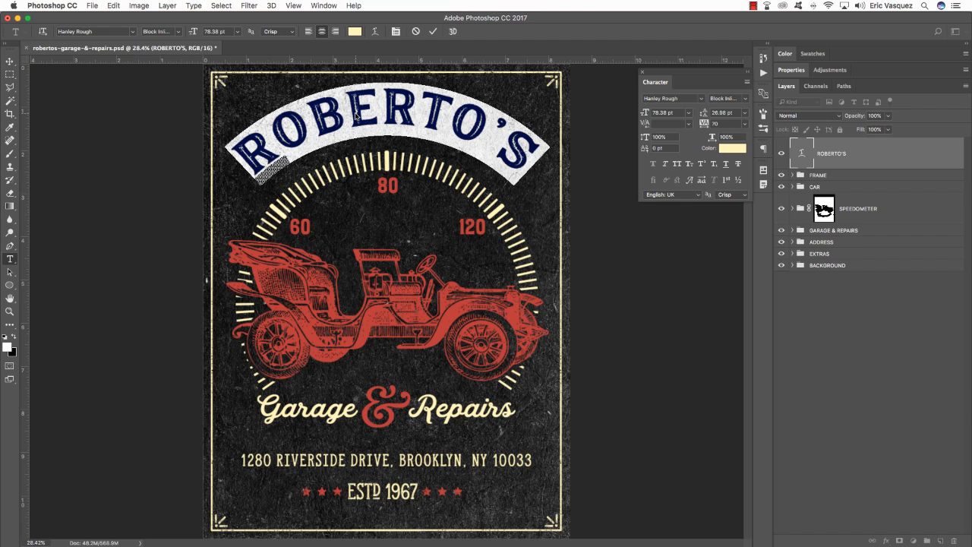
pyautogui.hotkey('alt', 'Left')
pyautogui.hotkey('alt', 'Left')
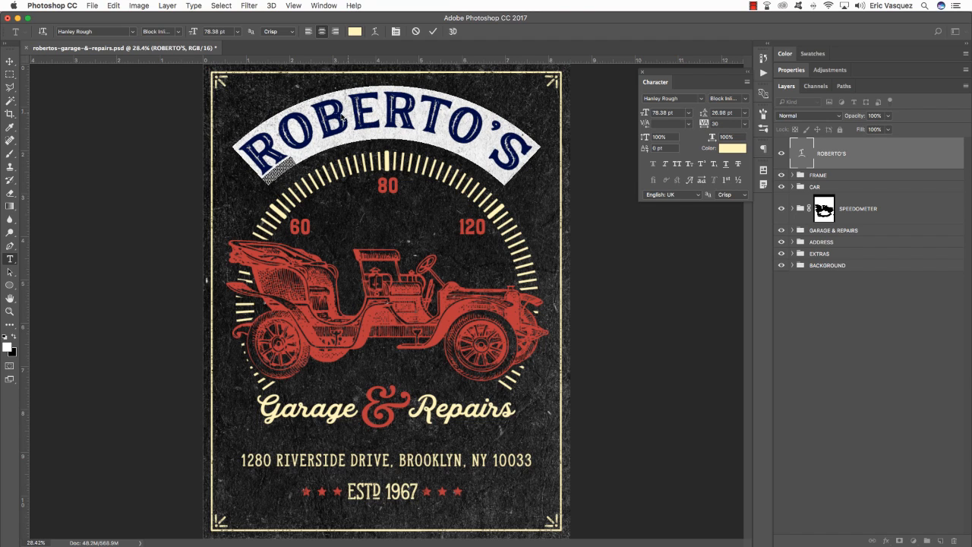
pyautogui.click(328, 120)
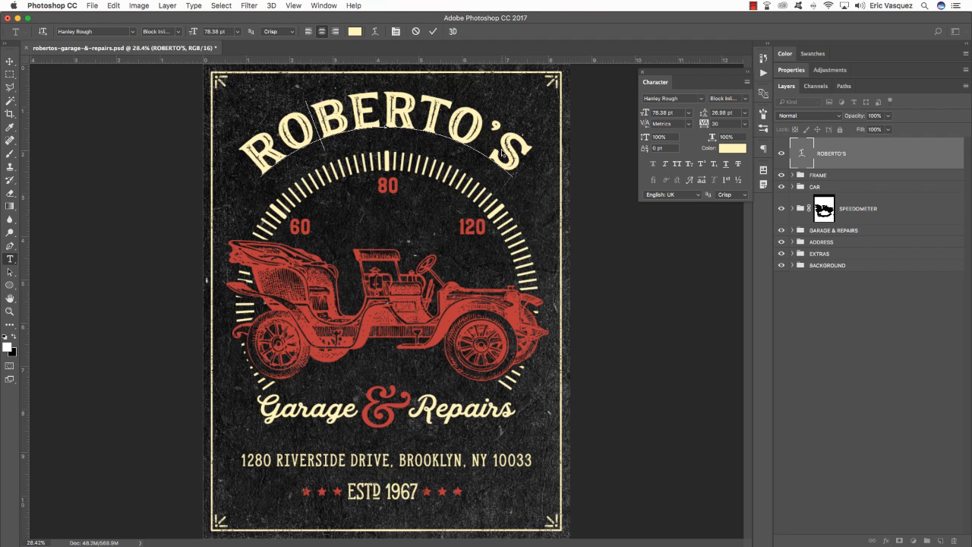
pyautogui.doubleClick(350, 129)
pyautogui.click(316, 133)
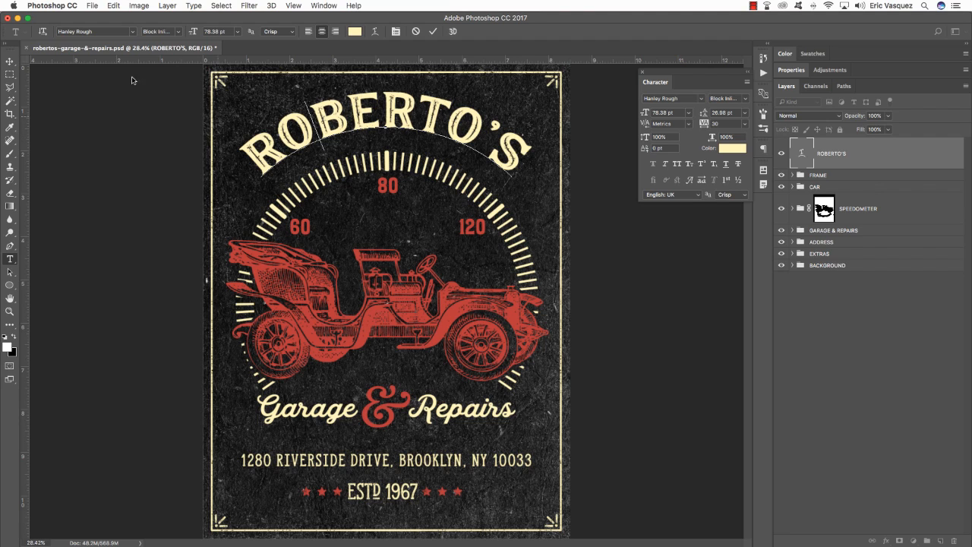
pyautogui.click(10, 60)
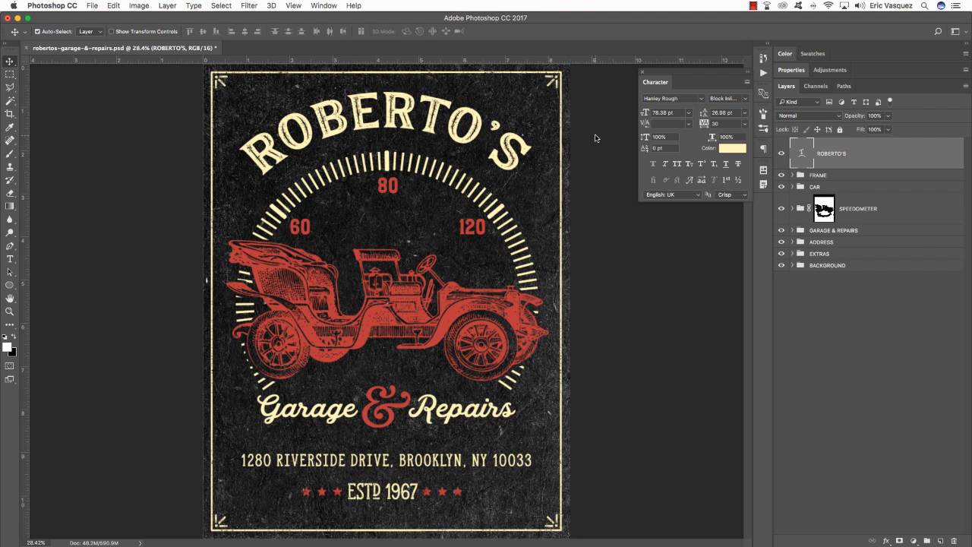
# Step: Duplicate the ROBERTO'S layer and place the copy directly beneath the original
pyautogui.press('super+j')
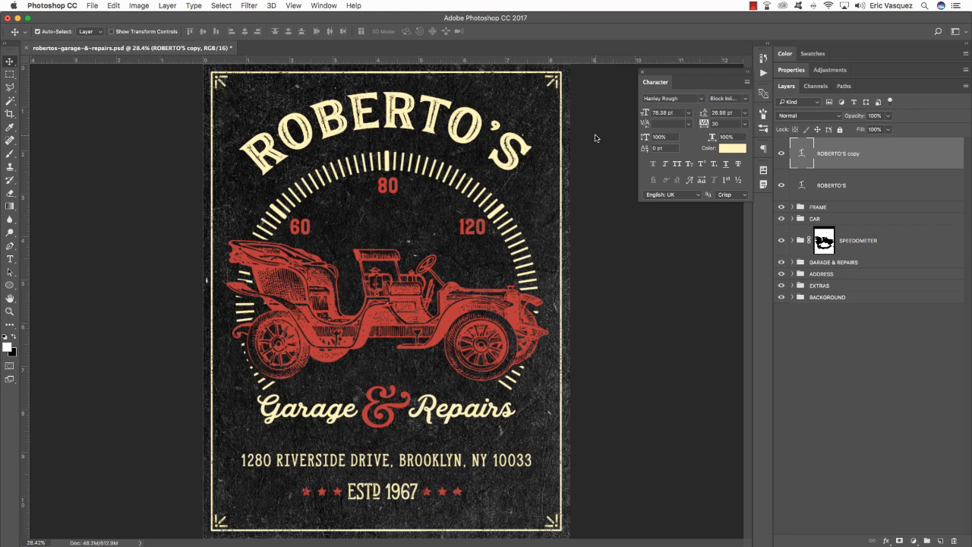
pyautogui.press('super+bracketleft')
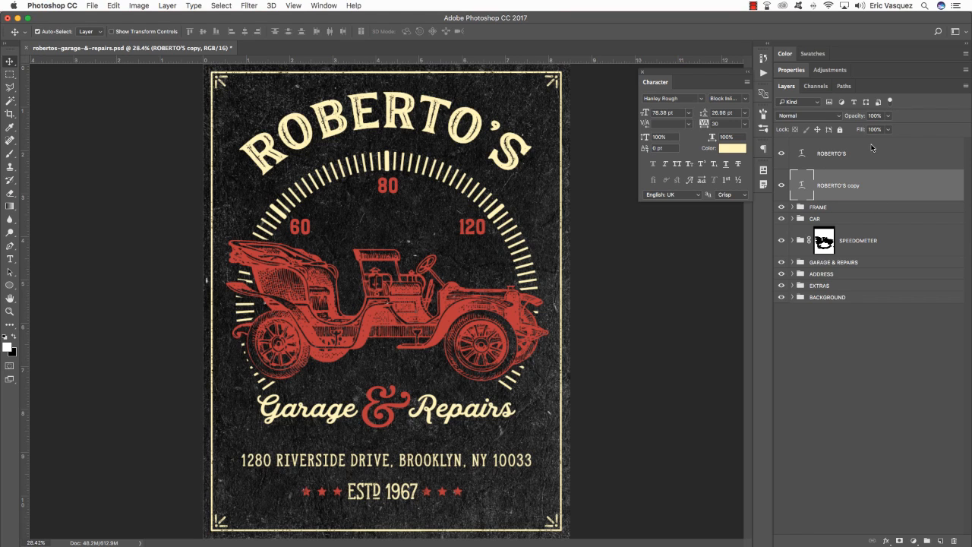
pyautogui.click(885, 153)
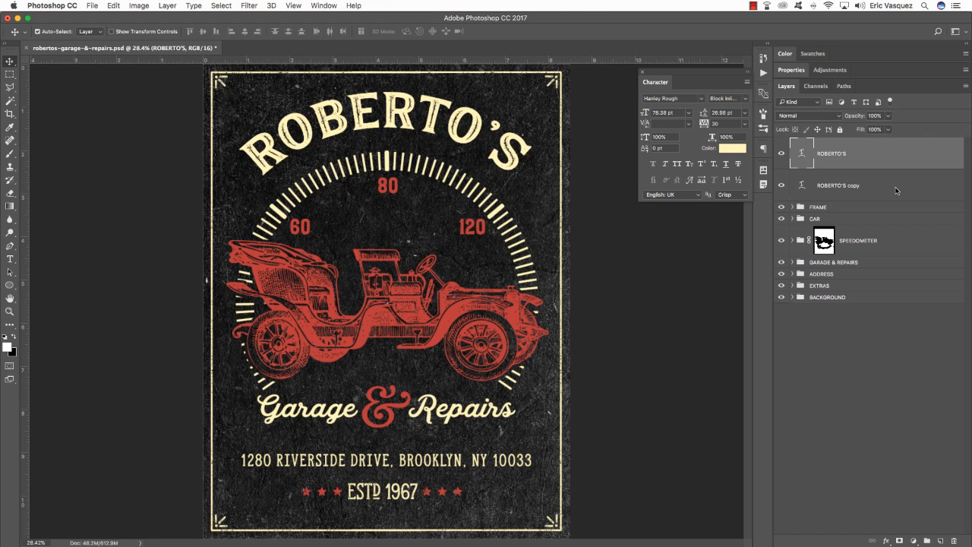
# Step: Apply a red Color Overlay in Normal mode at 100% opacity to the ROBERTO'S copy layer
pyautogui.click(956, 187)
pyautogui.doubleClick(957, 187)
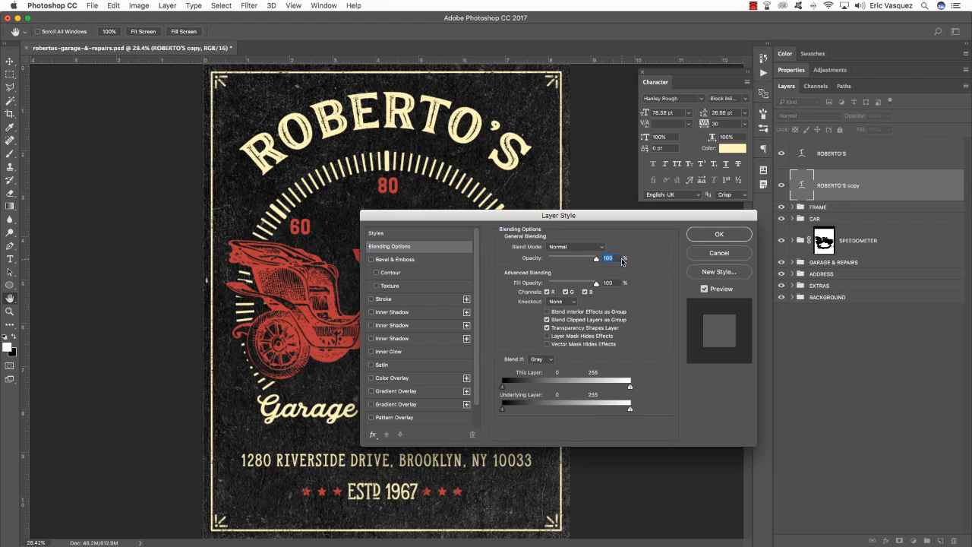
pyautogui.click(391, 379)
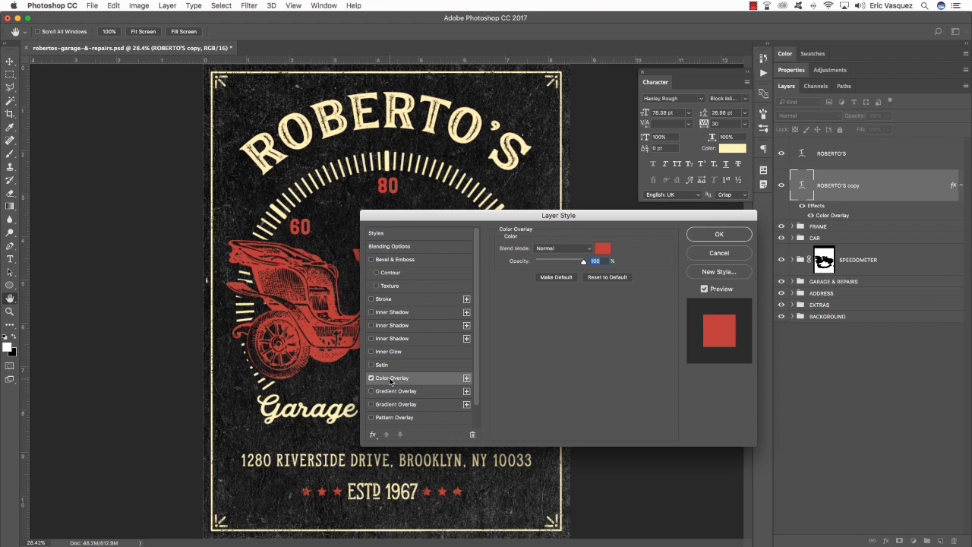
pyautogui.click(719, 235)
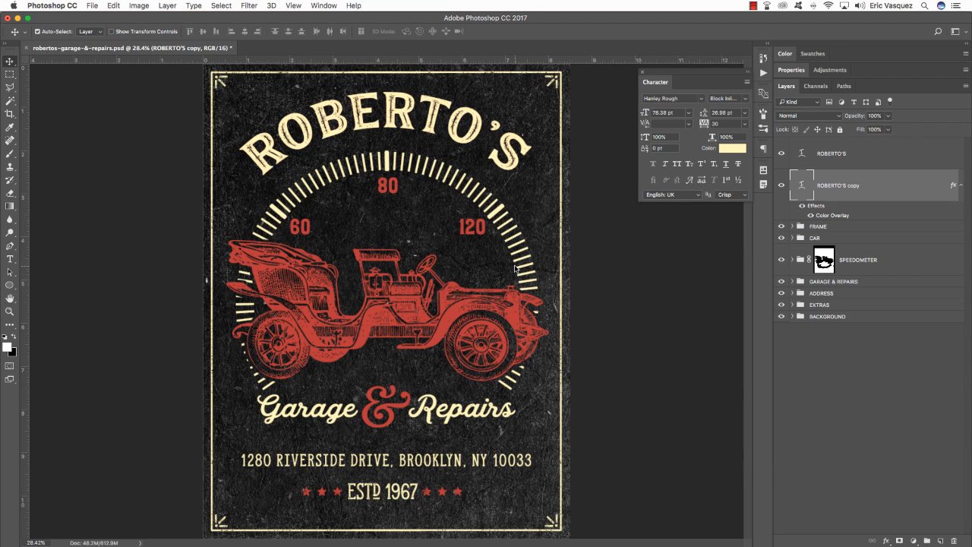
# Step: Offset the red ROBERTO'S copy slightly downward behind the cream headline and duplicate the offset copy
pyautogui.hotkey('shift', 'Down')
pyautogui.hotkey('shift', 'Down')
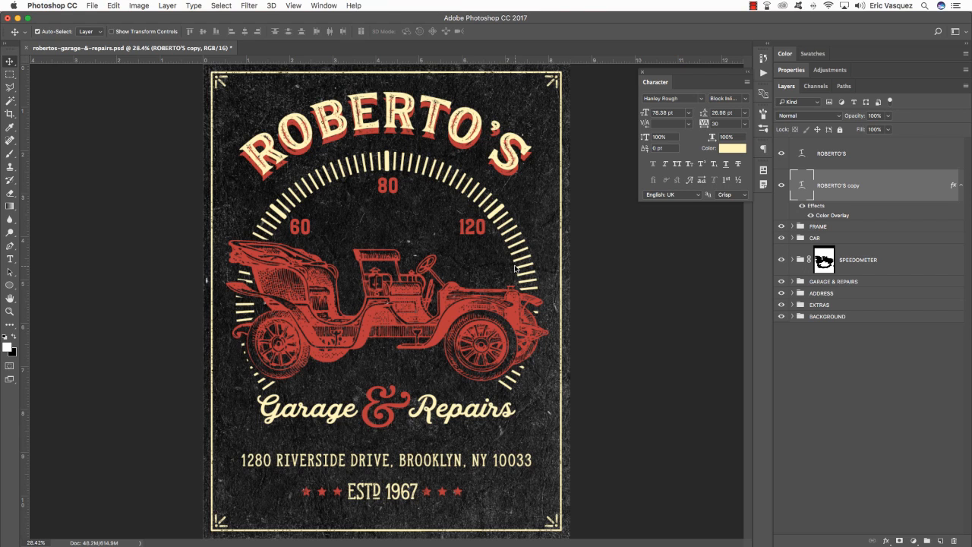
pyautogui.hotkey('alt', 'Down')
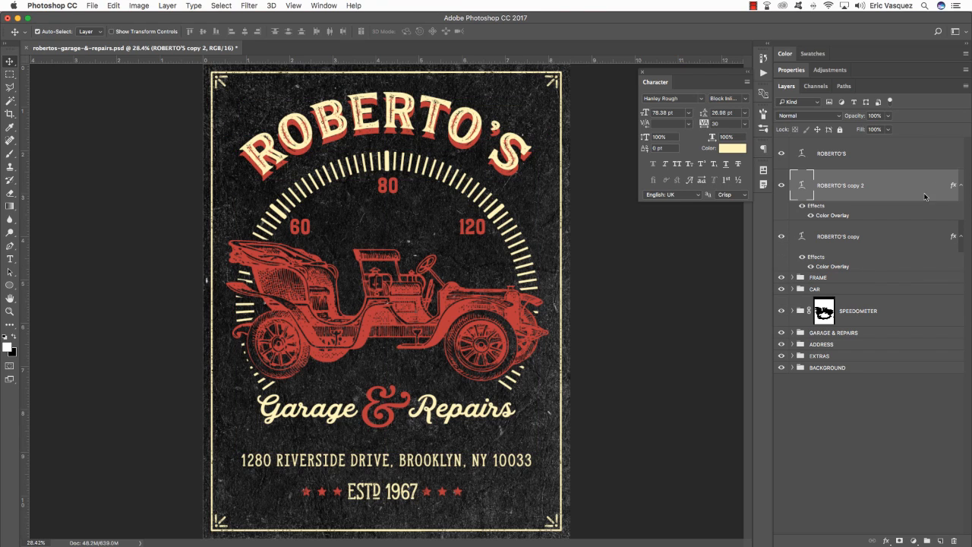
# Step: Change the Color Overlay of the ROBERTO'S copy 2 layer to black (000000)
pyautogui.doubleClick(926, 197)
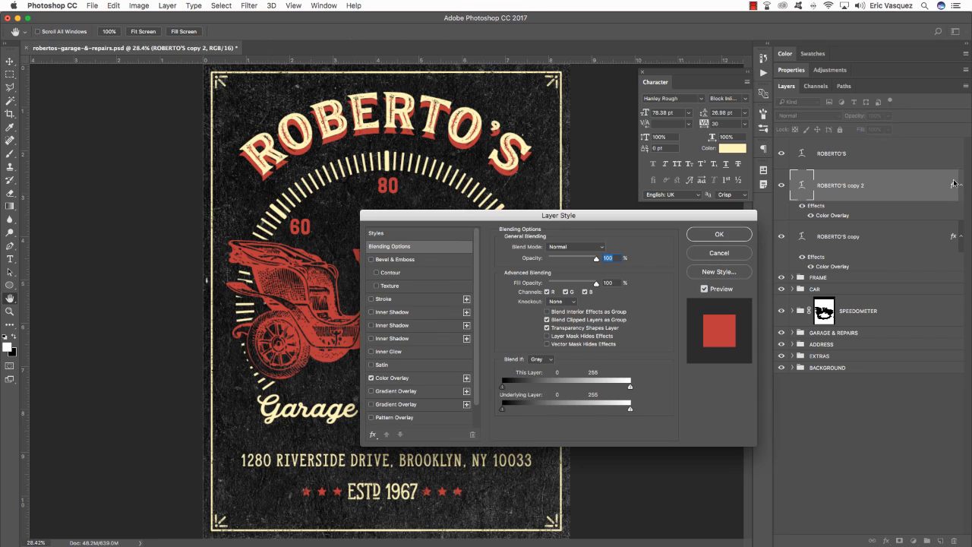
pyautogui.click(396, 378)
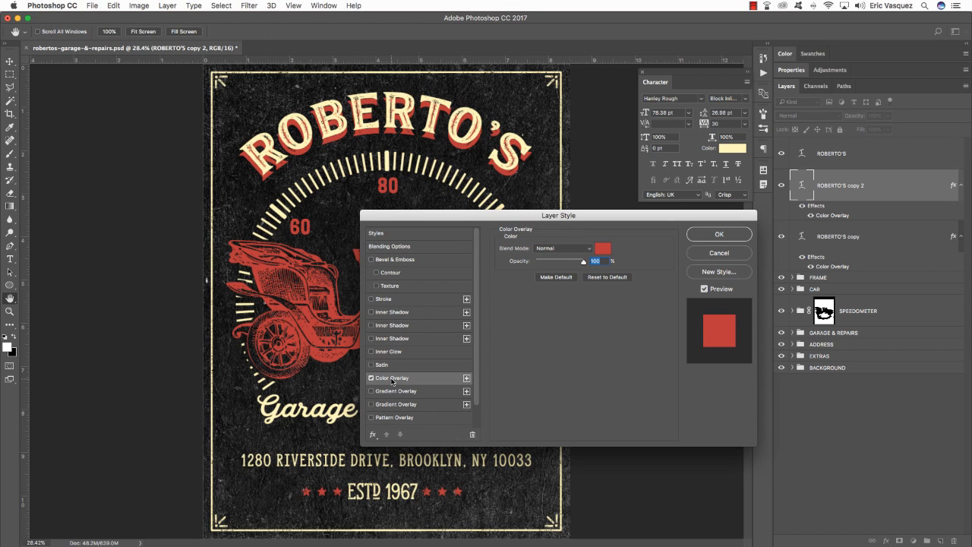
pyautogui.click(608, 251)
pyautogui.moveTo(610, 295); pyautogui.dragTo(562, 338)
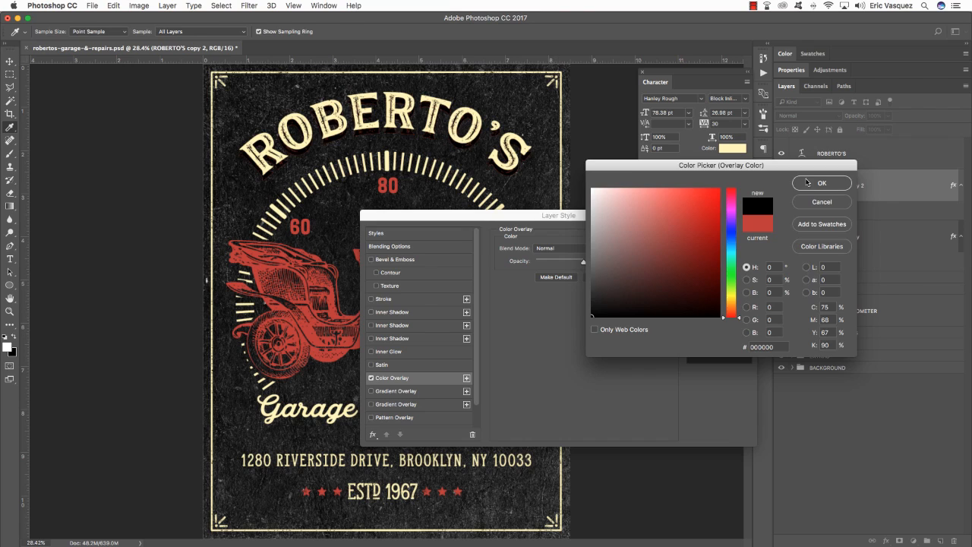
pyautogui.click(807, 182)
# Step: Add a black 9 px outside Stroke in Normal mode at 100% opacity to the ROBERTO'S copy 2 layer
pyautogui.click(384, 299)
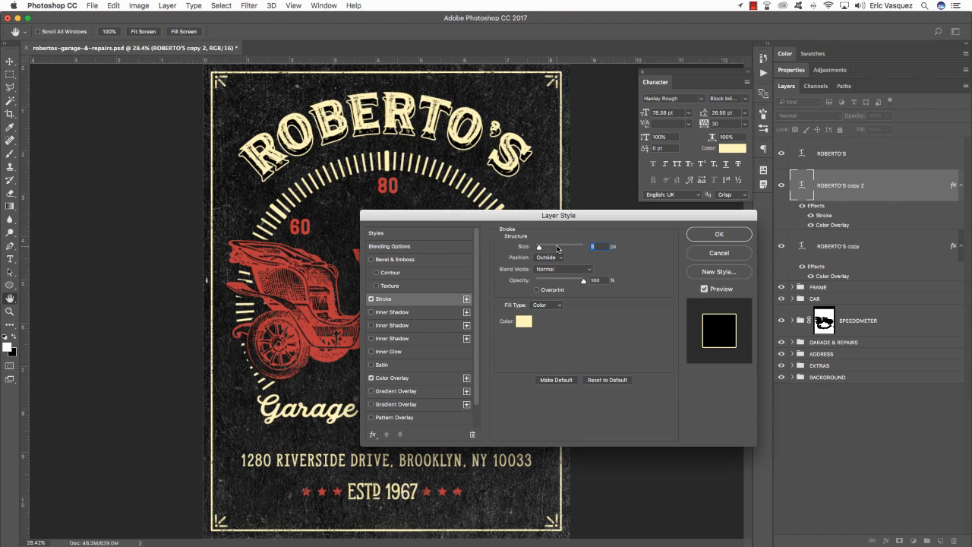
pyautogui.write('9')
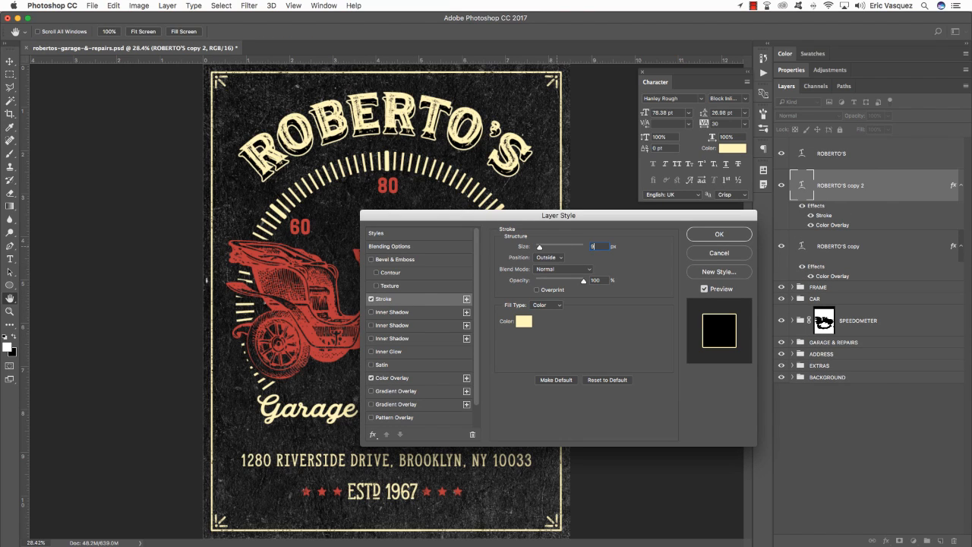
pyautogui.click(594, 281)
pyautogui.click(523, 323)
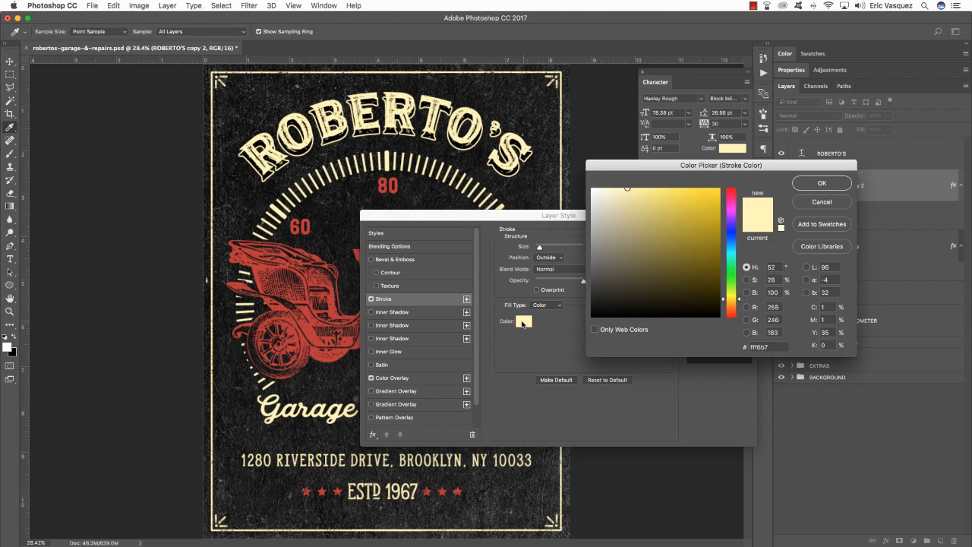
pyautogui.click(593, 315)
pyautogui.click(822, 182)
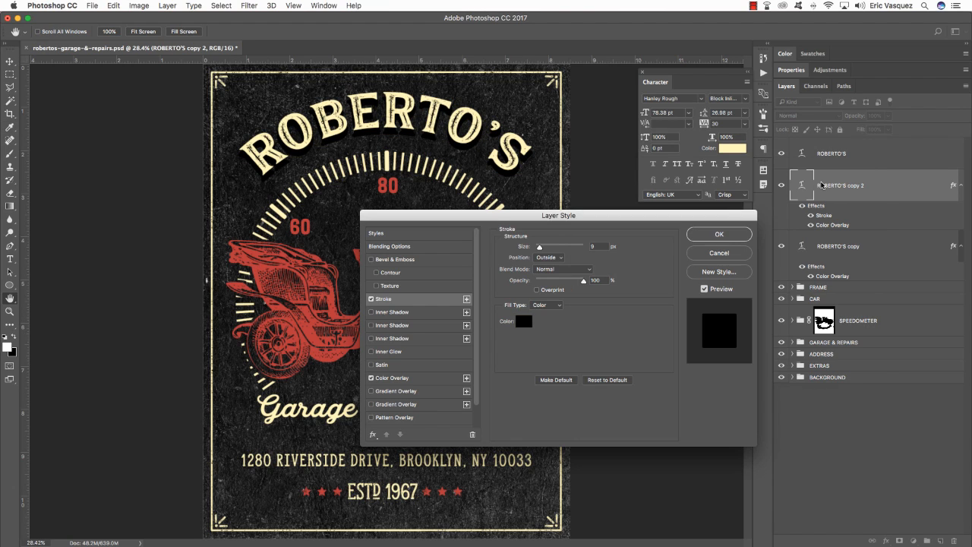
pyautogui.click(718, 233)
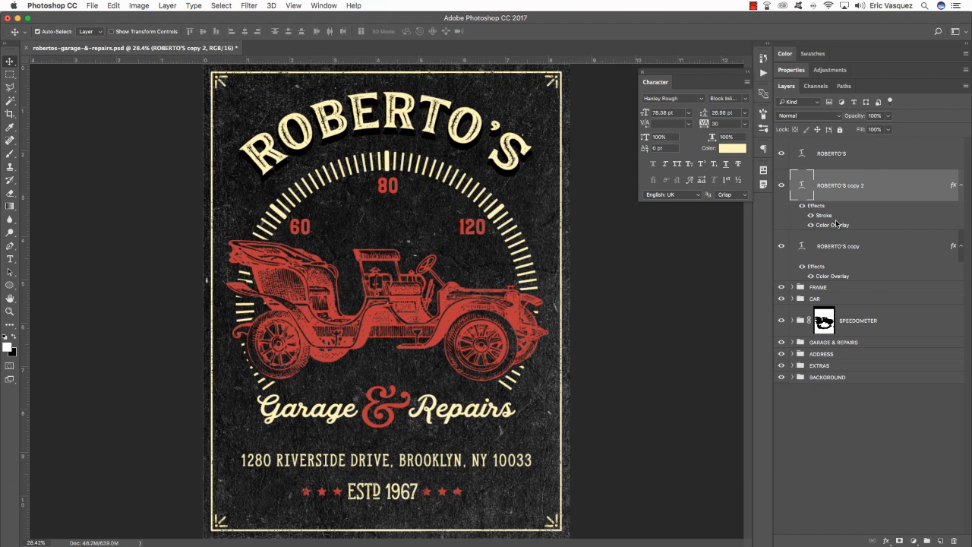
# Step: Collapse both copies' effects lists and nudge the black ROBERTO'S copy 2 slightly upward, leaving a thin red edge beneath the letters
pyautogui.click(961, 185)
pyautogui.click(961, 217)
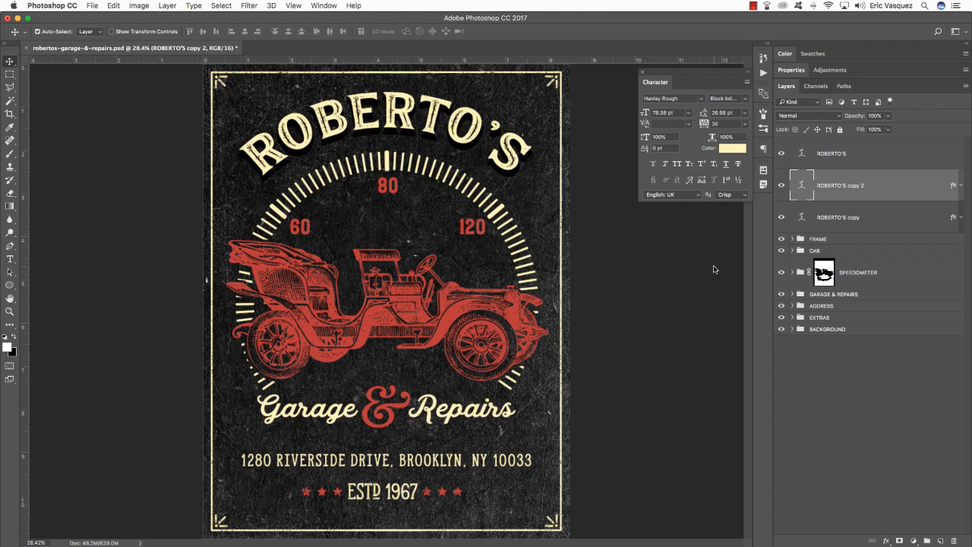
pyautogui.press('Down')
pyautogui.press('Down')
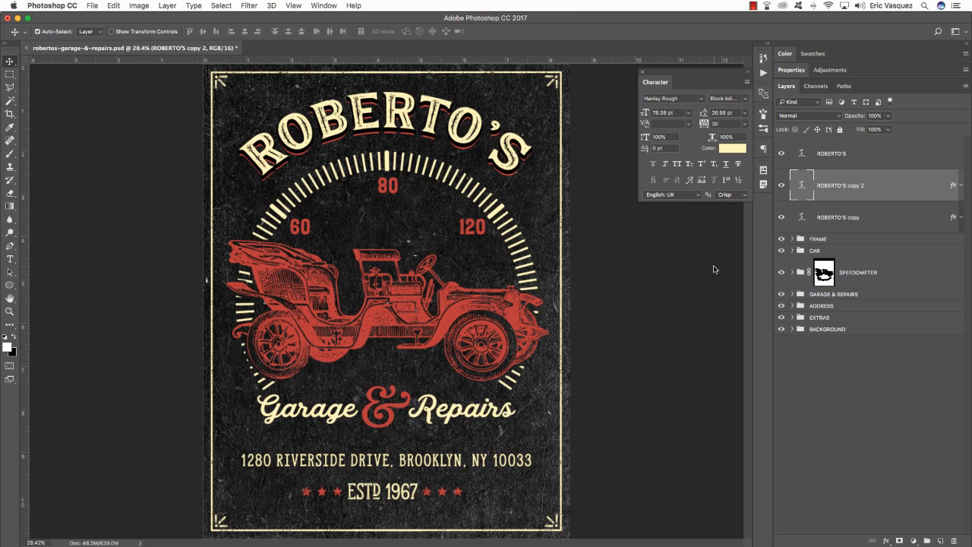
pyautogui.press('Down')
pyautogui.press('Down')
pyautogui.press('Down')
pyautogui.press('Down')
pyautogui.press('Down')
pyautogui.press('Down')
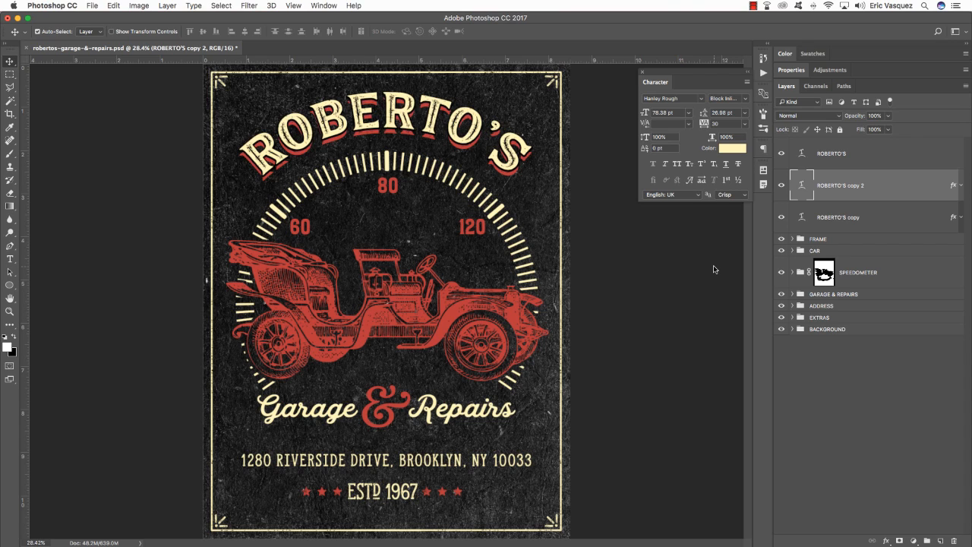
pyautogui.press('Down')
pyautogui.press('Down')
pyautogui.press('Down')
pyautogui.press('Down')
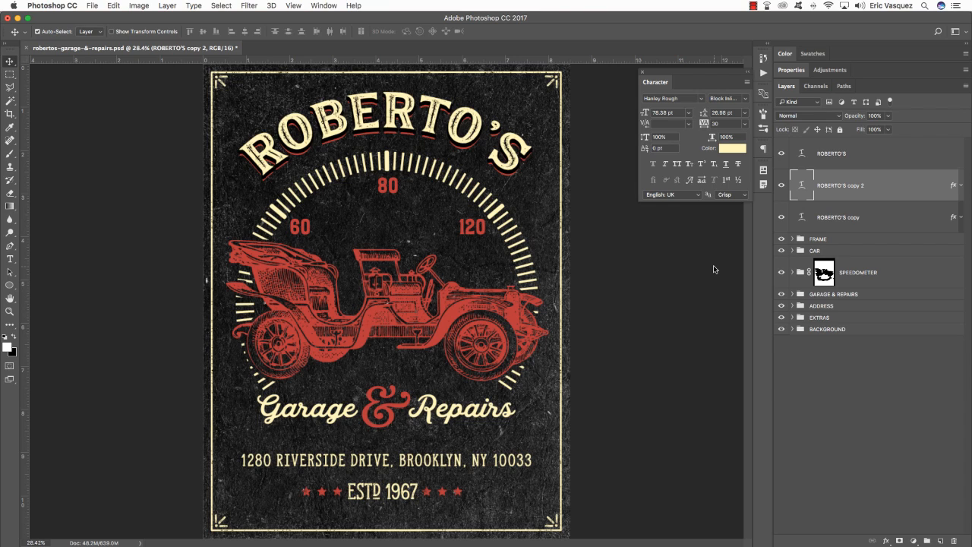
# Step: Group the ROBERTO'S layer and its two copies and name the group TT
pyautogui.click(924, 156)
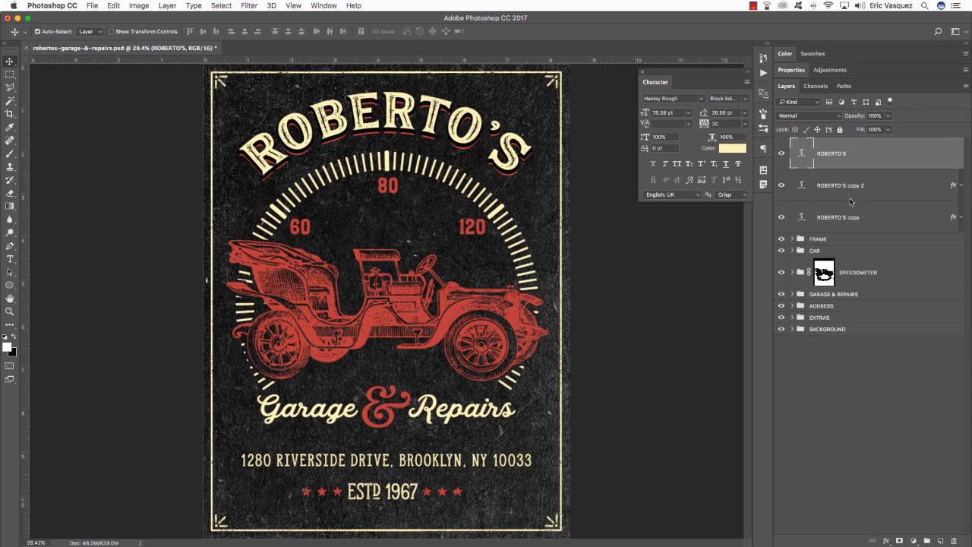
pyautogui.keyDown('shift'); pyautogui.click(888, 219); pyautogui.keyUp('shift')
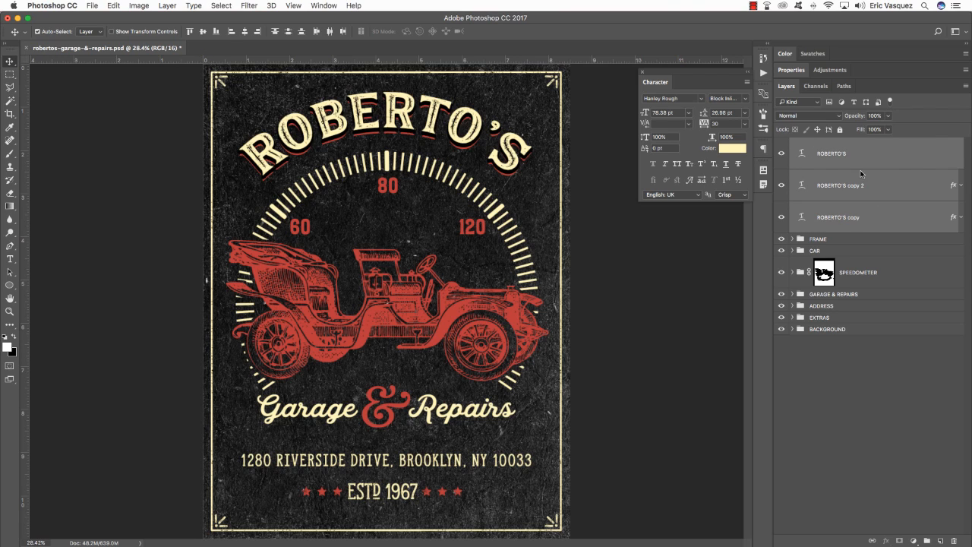
pyautogui.press('super+g')
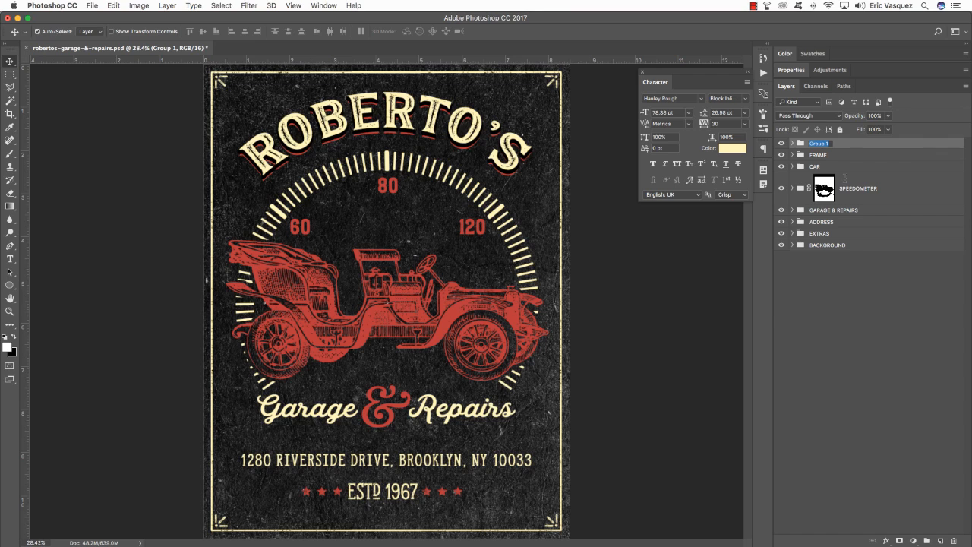
pyautogui.write('TI')
pyautogui.press('Return')
pyautogui.click(644, 73)
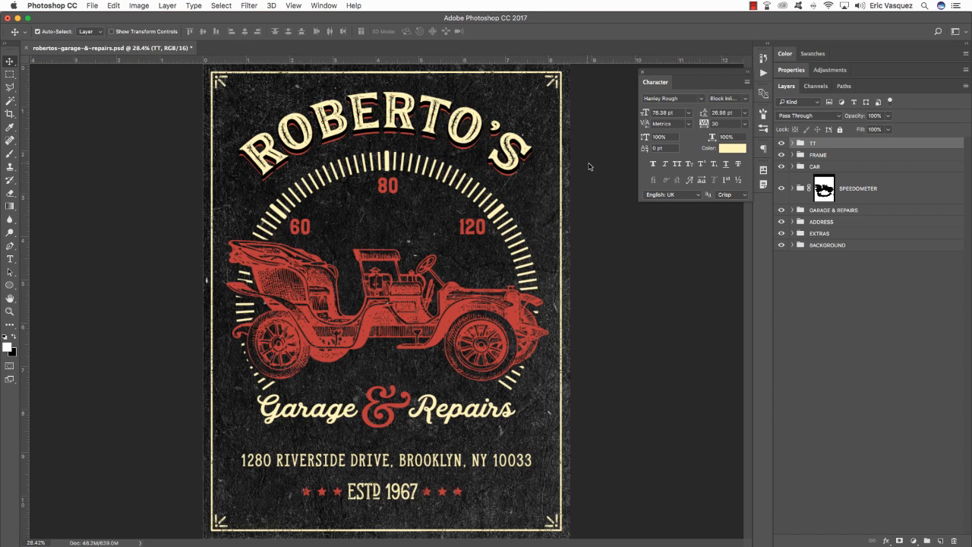